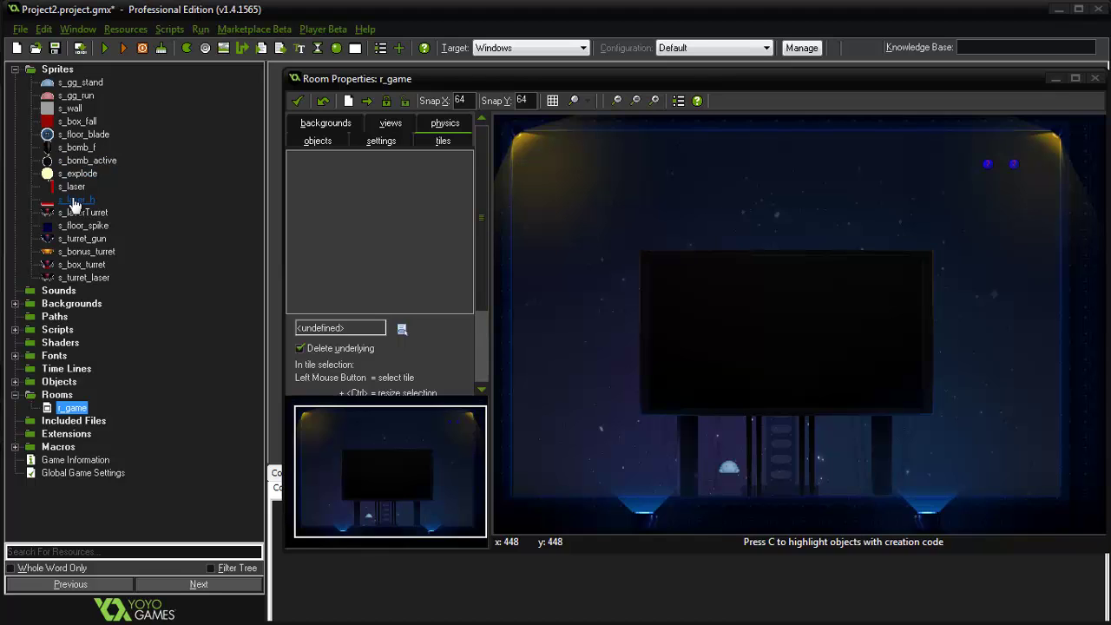
Open s_explode in GameMaker and preview its four explosion frames, then close the Sprite Editor.
right_click(74, 204)
left_click(204, 183)
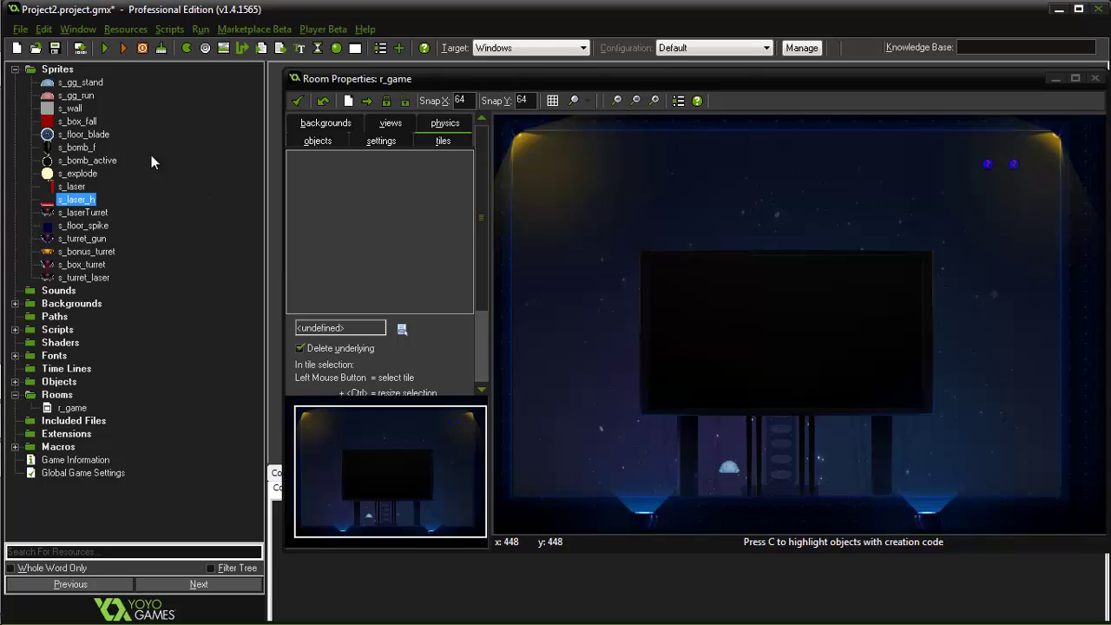
double_click(76, 174)
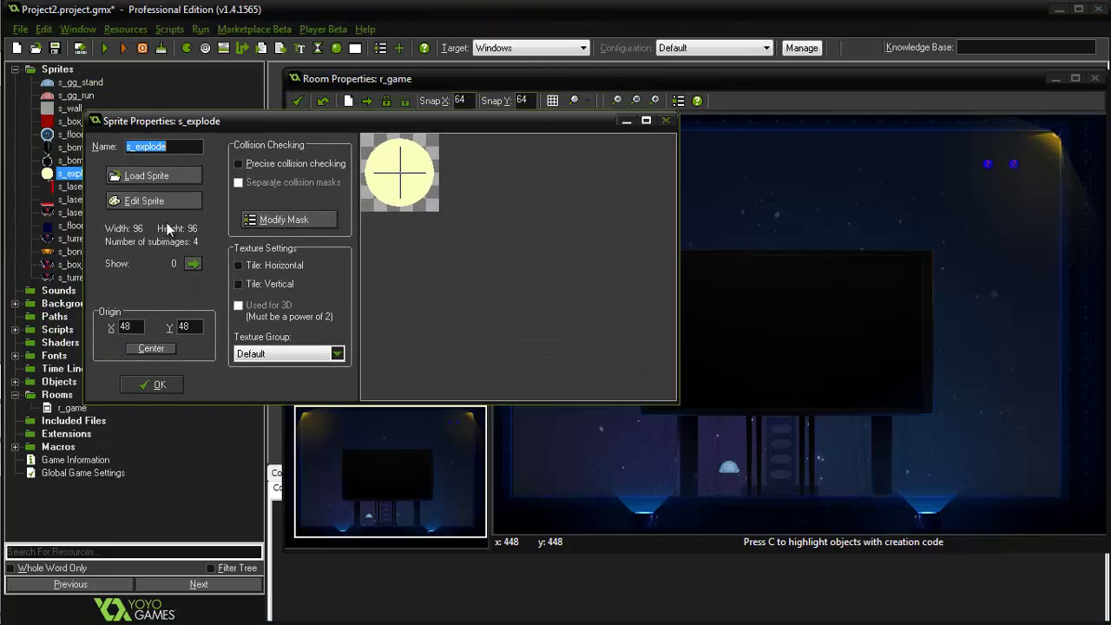
left_click(162, 205)
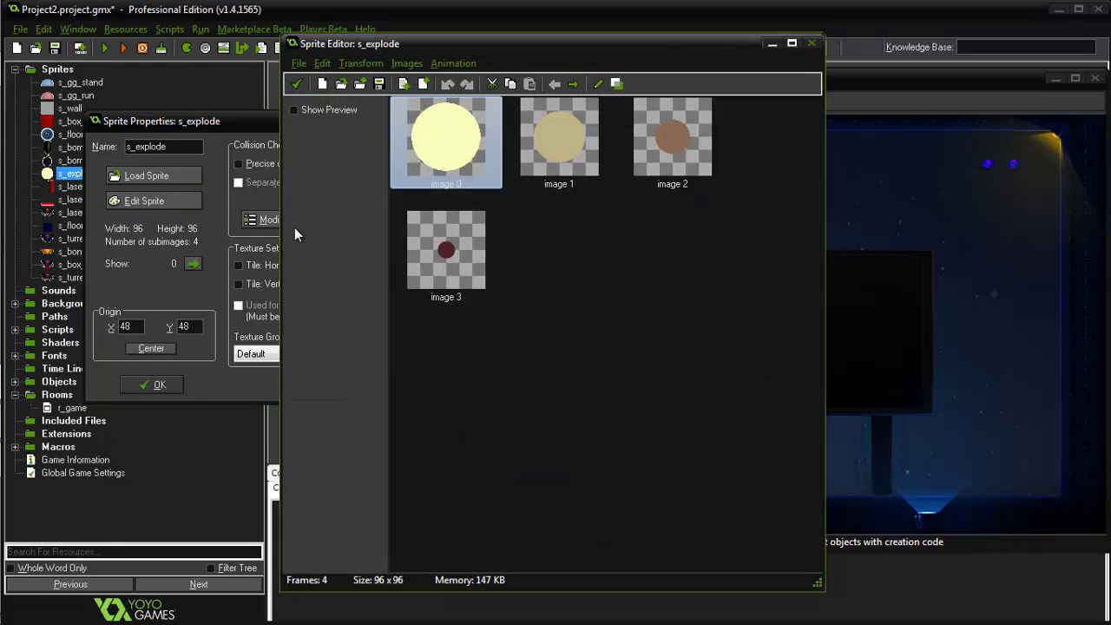
left_click(308, 107)
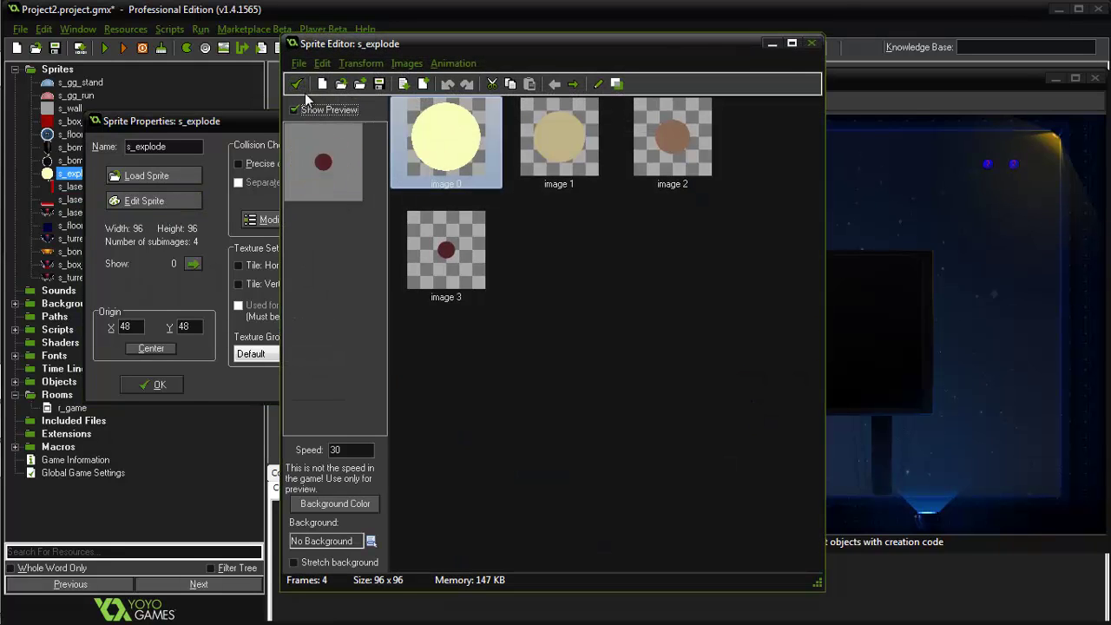
left_click(299, 86)
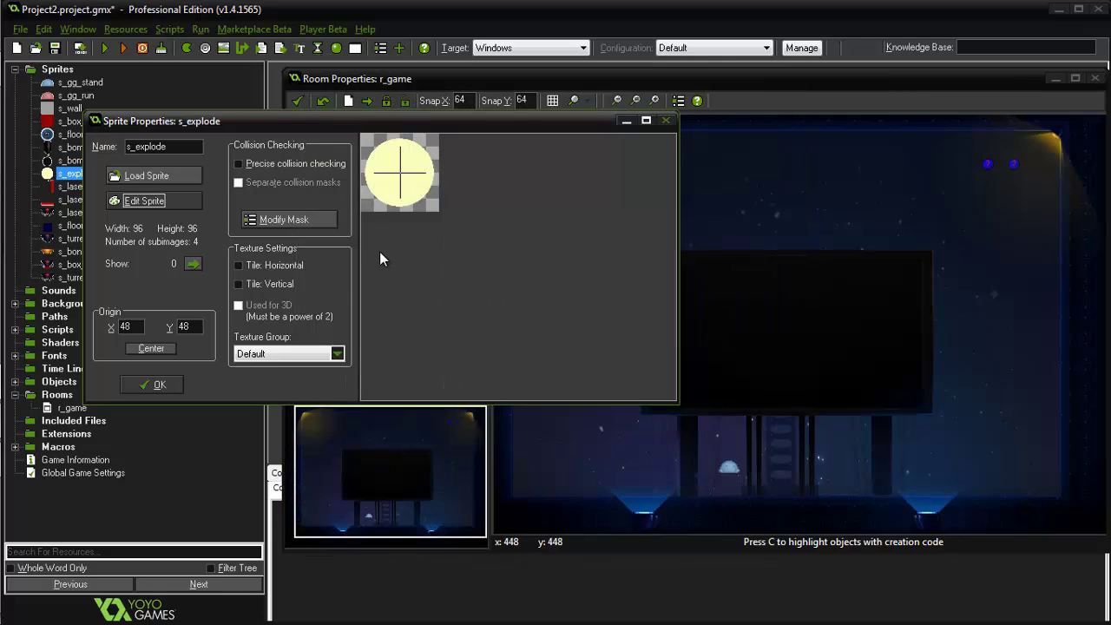
key("alt+Tab")
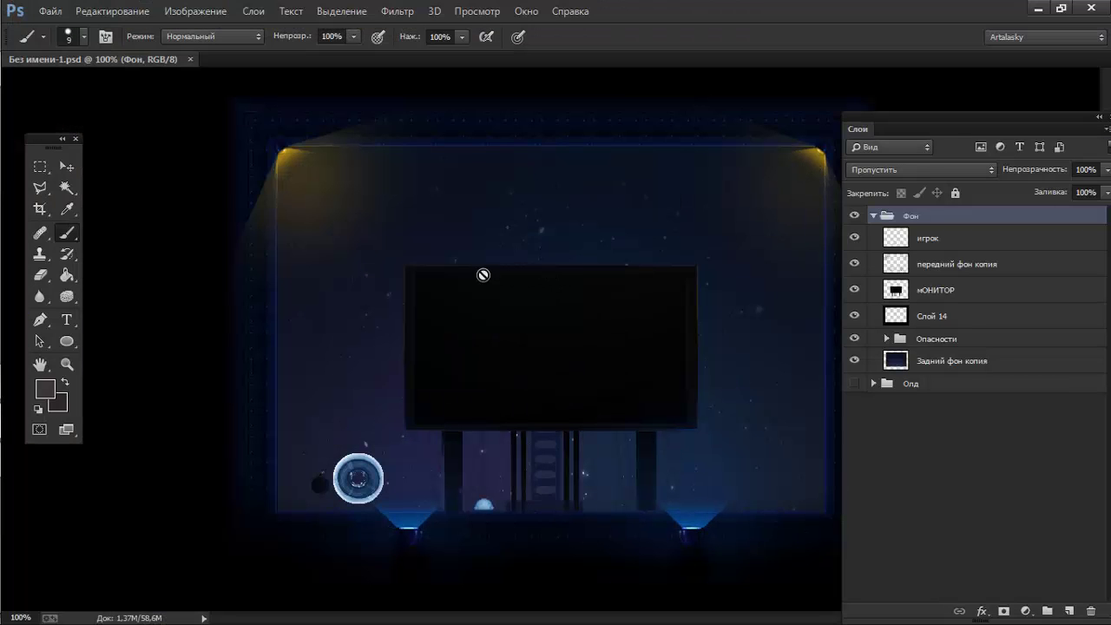
Copy the merged room artwork into a new 800×600 clipboard-sized document and merge it down.
key("ctrl+a")
key("ctrl+shift+c")
key("ctrl+n")
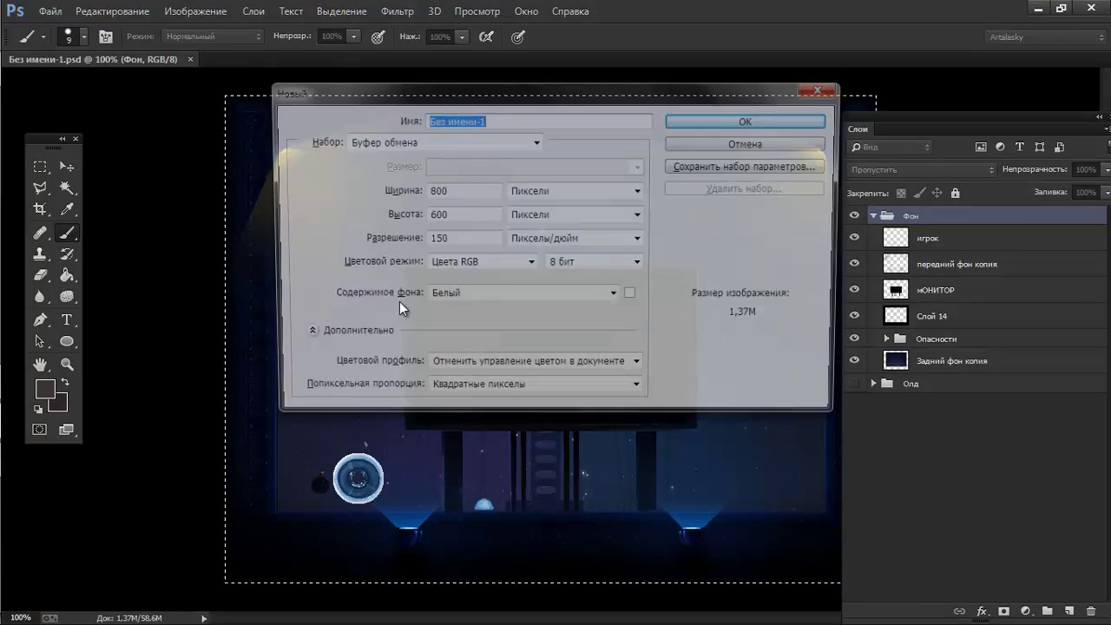
key("Return")
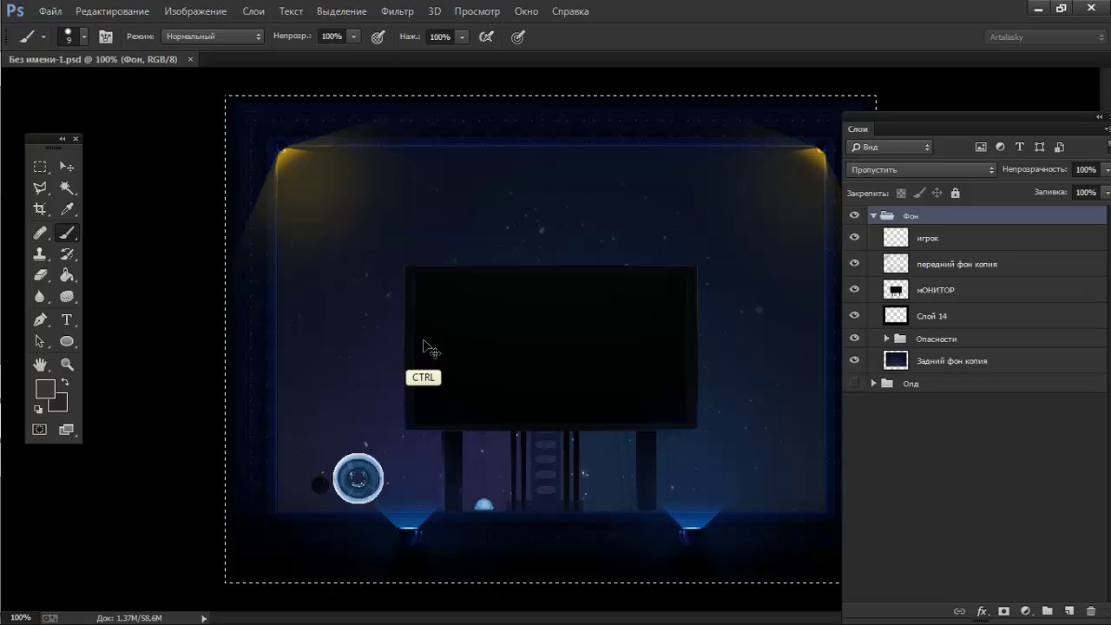
key("ctrl+v")
key("ctrl+e")
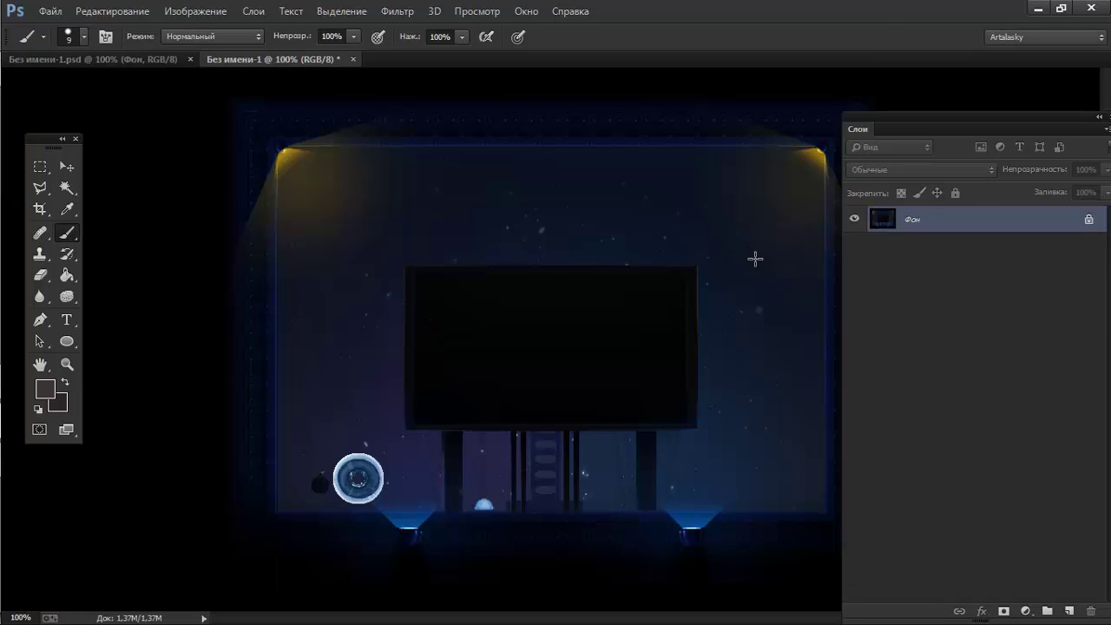
Switch to the Пиксель-арт workspace, move the Navigator up, and create a frame animation.
left_click(1016, 39)
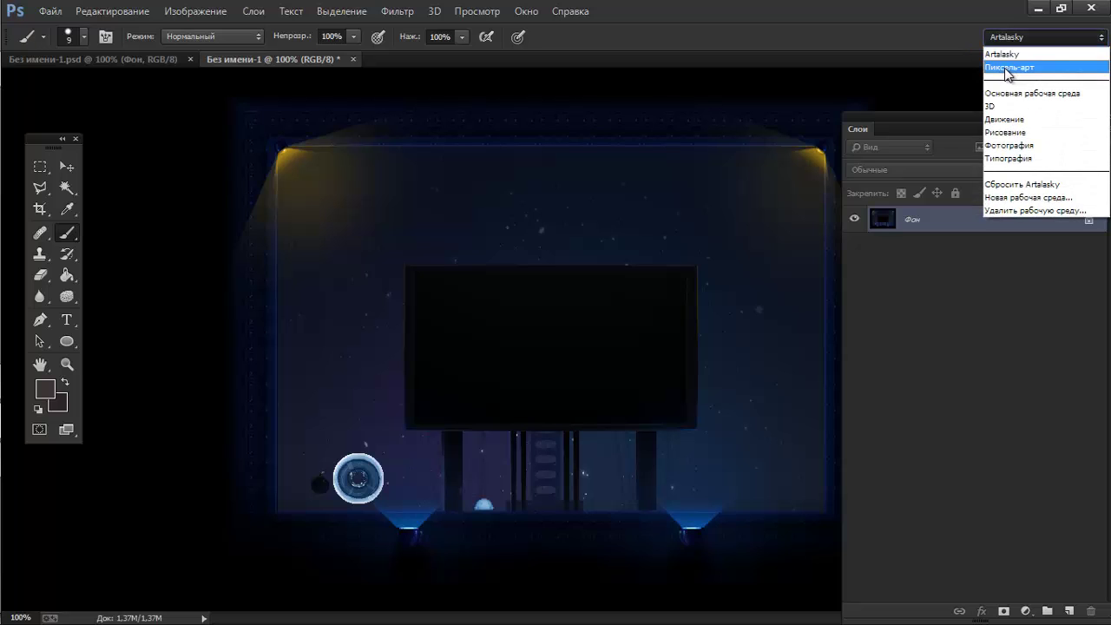
left_click(1013, 70)
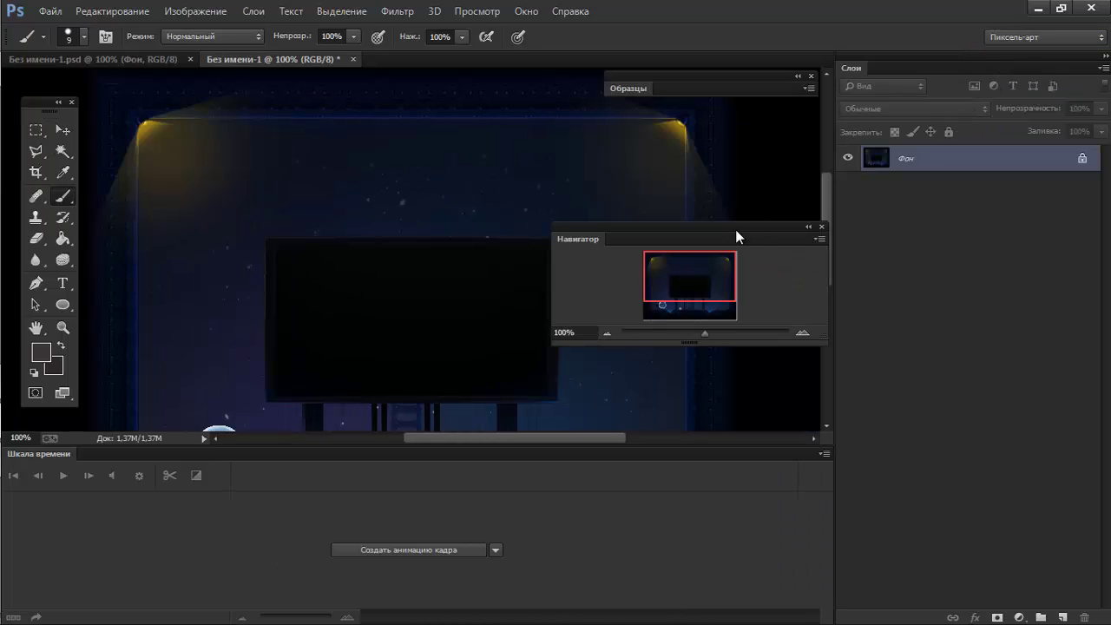
left_click_drag(755, 225, 747, 101)
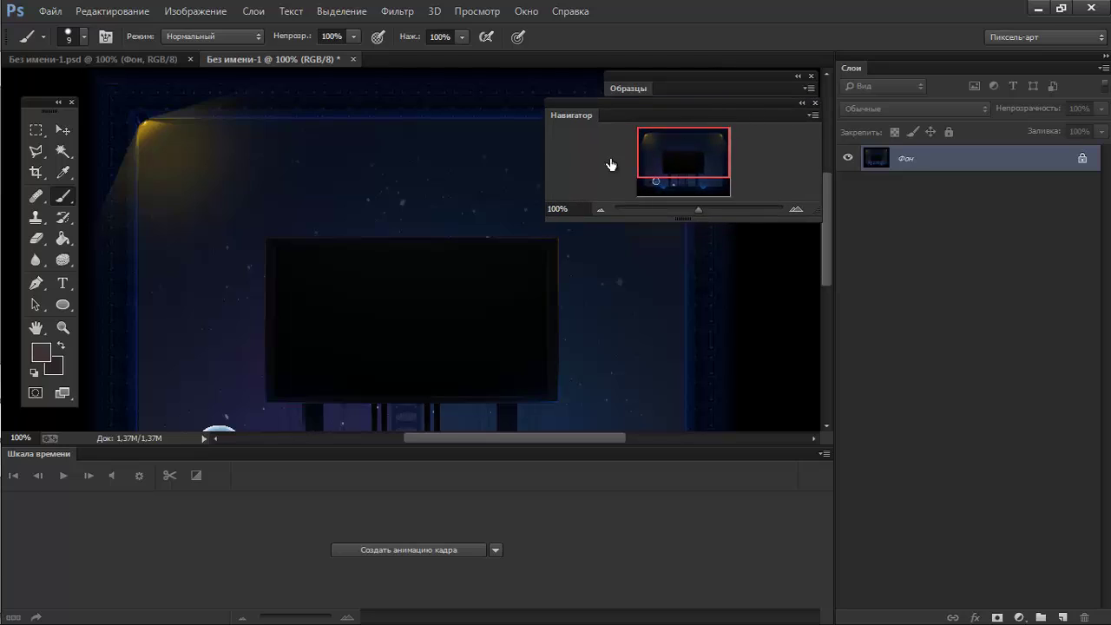
left_click(521, 16)
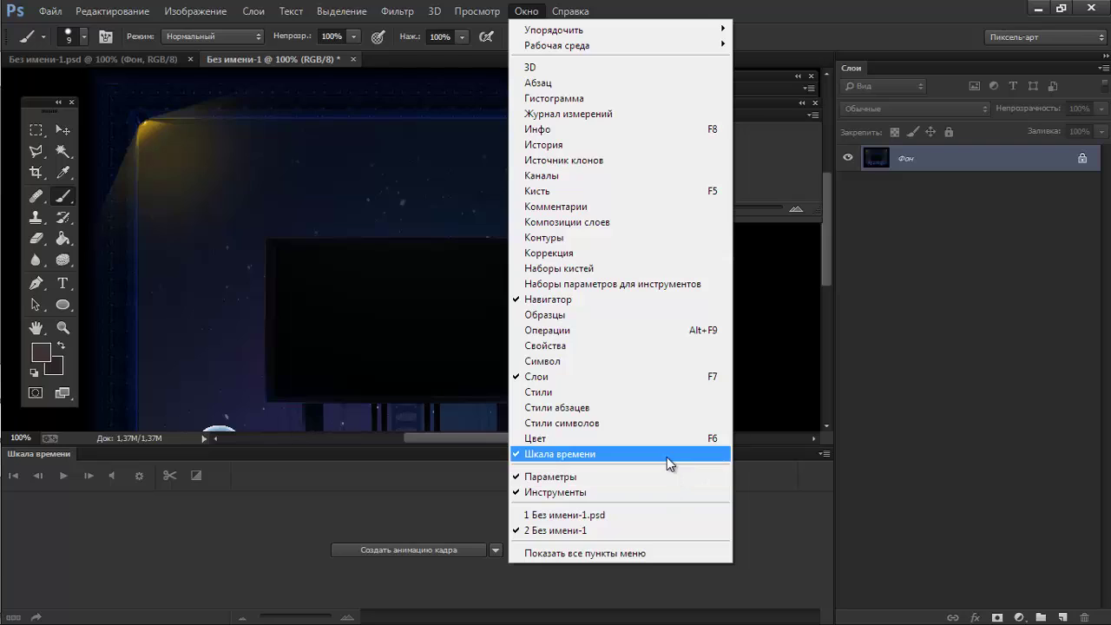
left_click(835, 286)
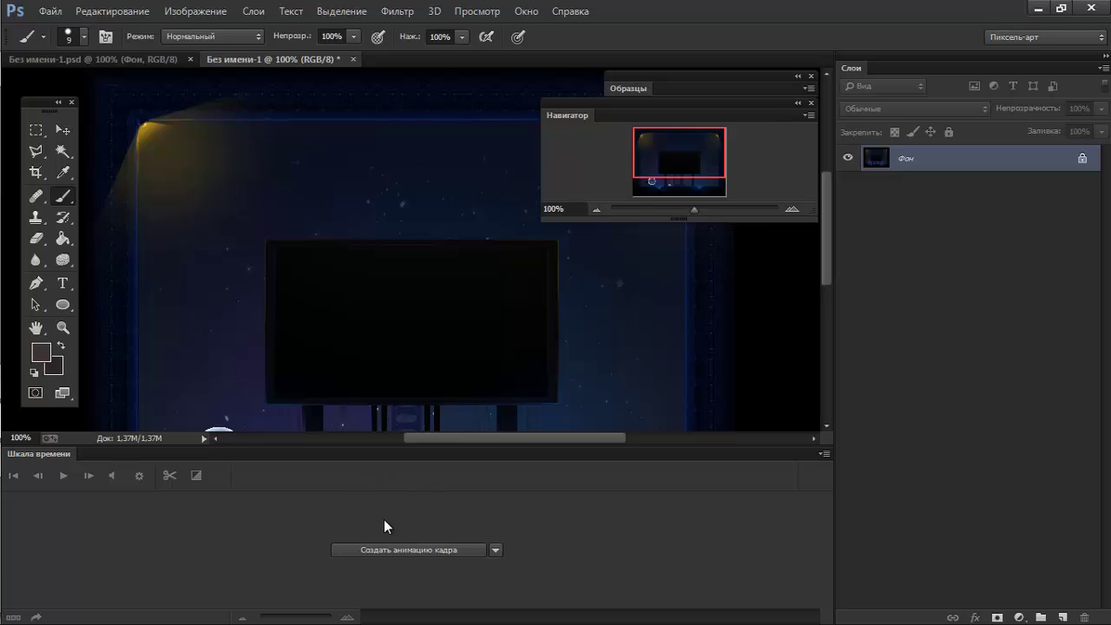
left_click(386, 549)
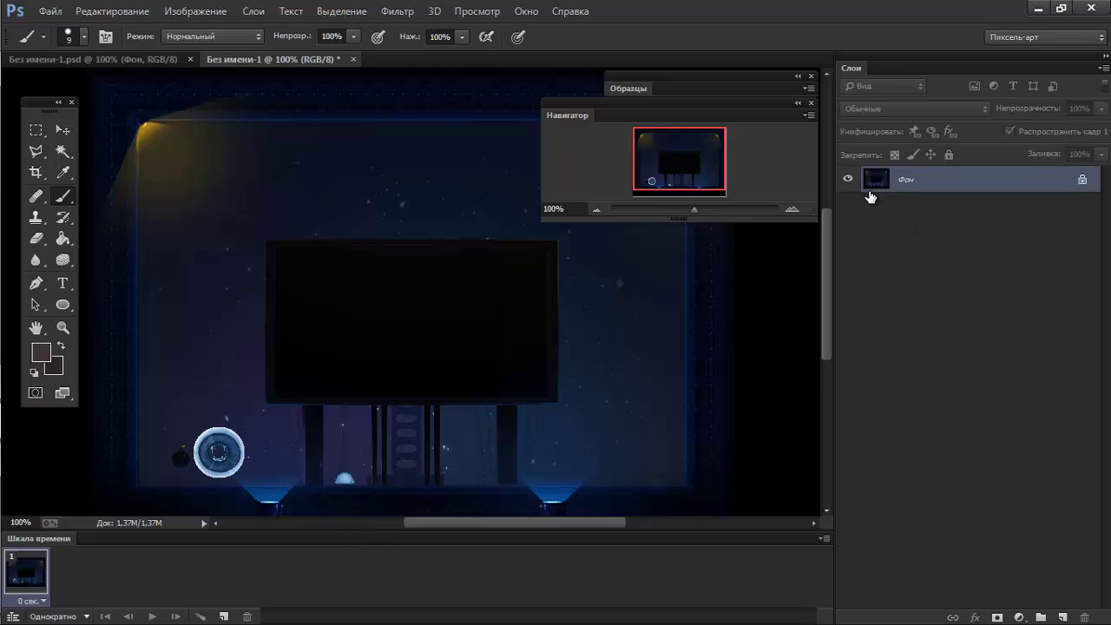
On new layer Слой 1, paint faint smoke right of the monitor with a 20 px brush.
left_click(1059, 616)
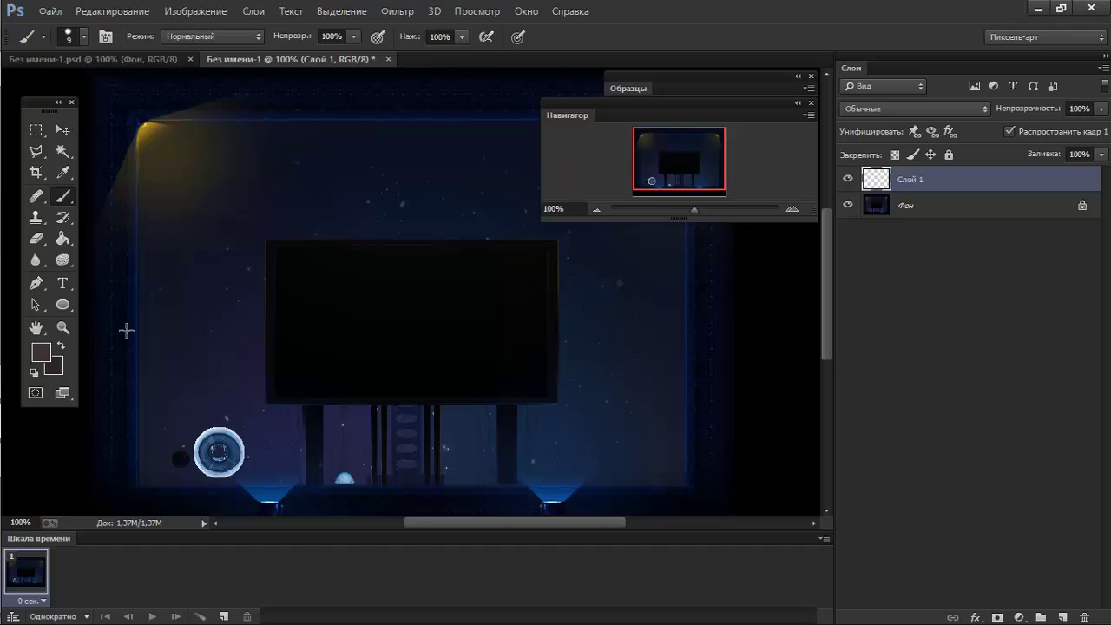
right_click(632, 320)
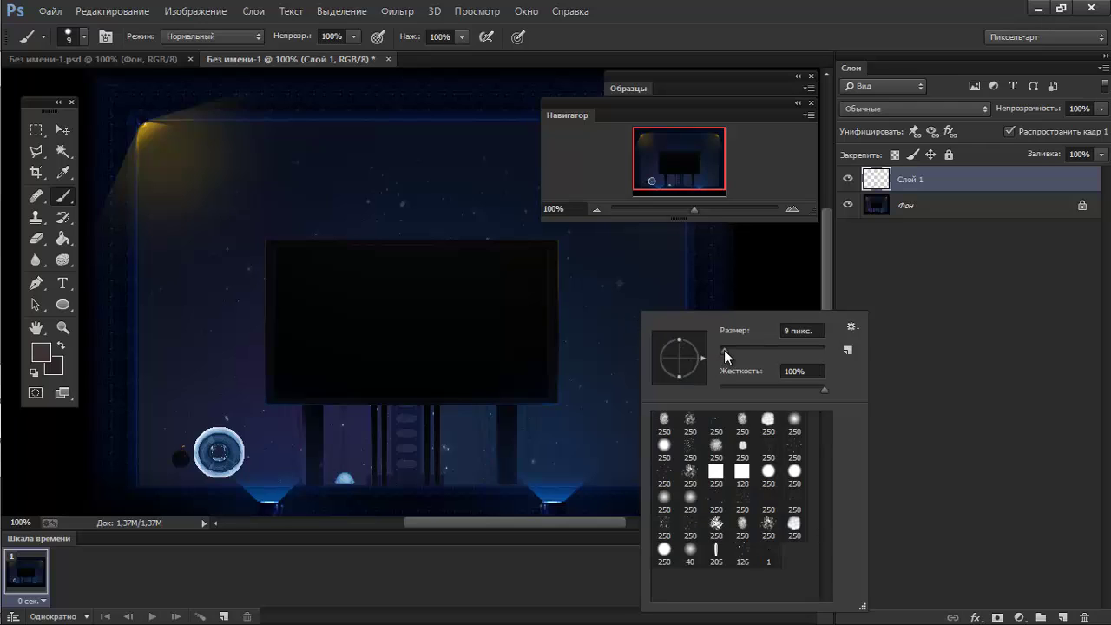
type("20")
key("Return")
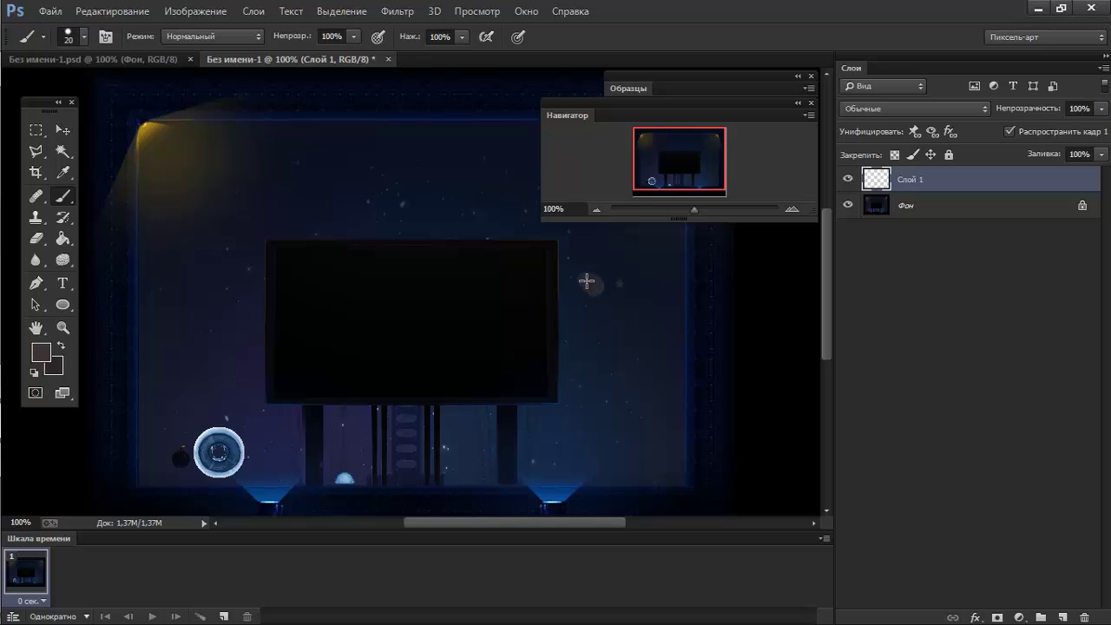
mouse_move(605, 365)
left_mouse_down()
mouse_move(595, 330)
mouse_move(615, 347)
mouse_move(608, 310)
mouse_move(631, 325)
mouse_move(627, 367)
mouse_move(613, 330)
mouse_move(616, 350)
mouse_move(618, 270)
mouse_move(640, 323)
mouse_move(611, 345)
mouse_move(613, 368)
mouse_move(613, 330)
mouse_move(627, 367)
mouse_move(598, 363)
mouse_move(630, 362)
mouse_move(610, 373)
mouse_move(637, 366)
left_mouse_up()
key("]")
key("]")
key("]")
key("]")
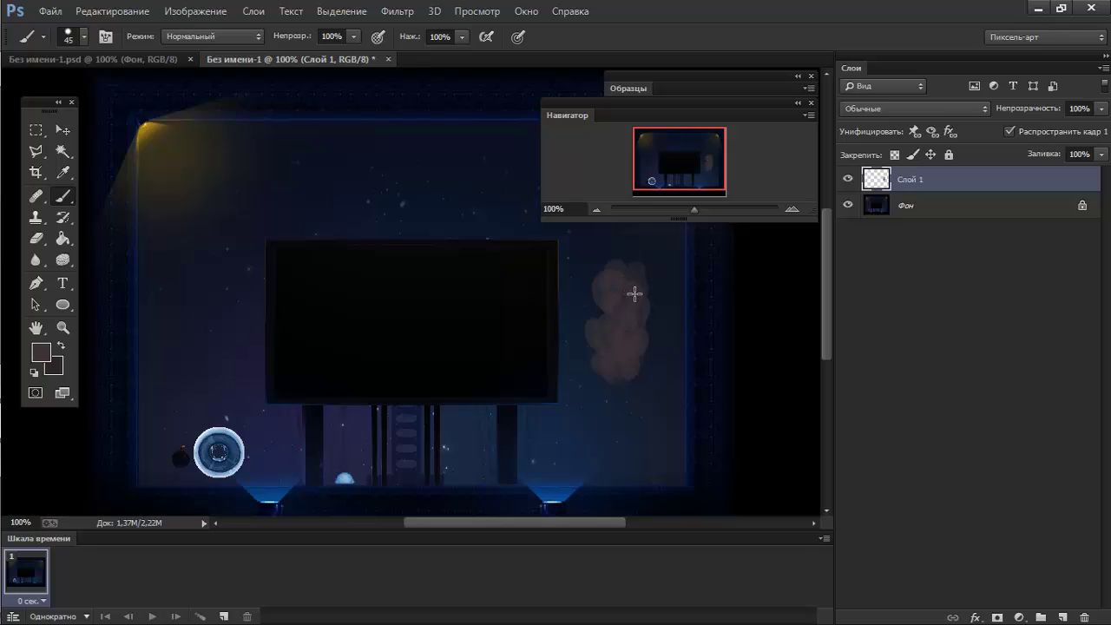
key("x")
key("x")
Set a neutral grey foreground, paint grey dabs over the smoke, then undo them.
left_click(38, 355)
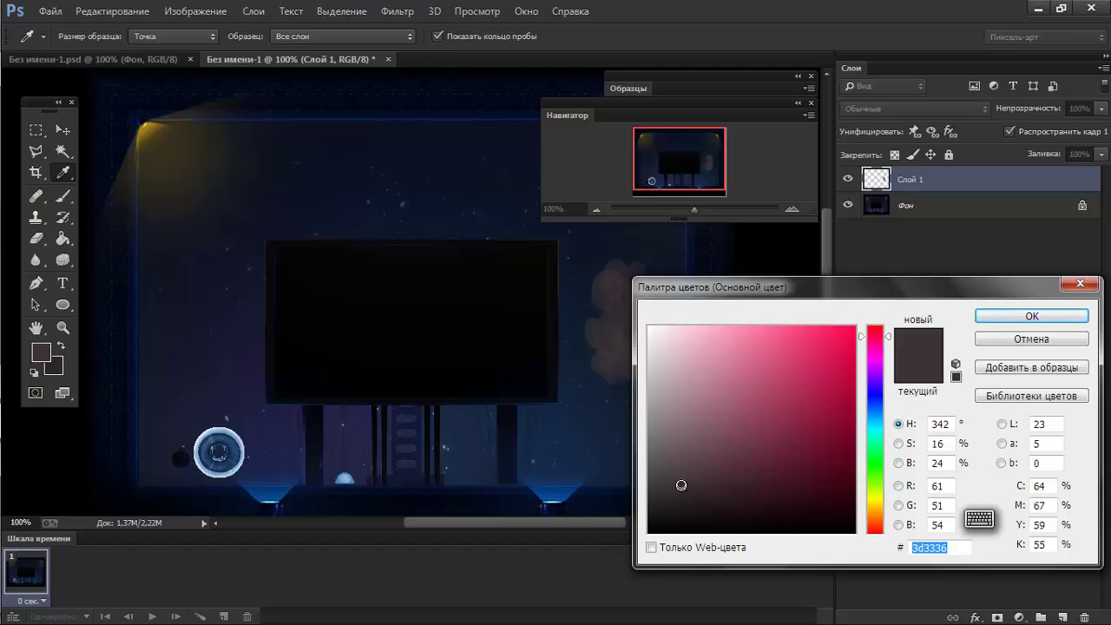
left_click_drag(683, 485, 630, 482)
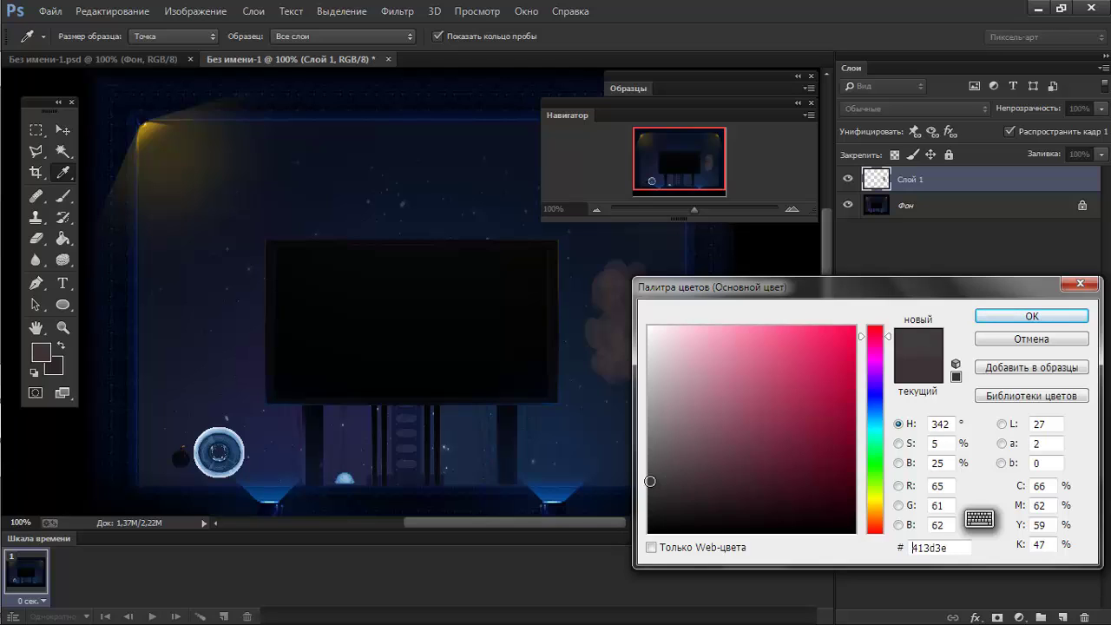
left_click(999, 320)
key("b")
left_click(664, 298)
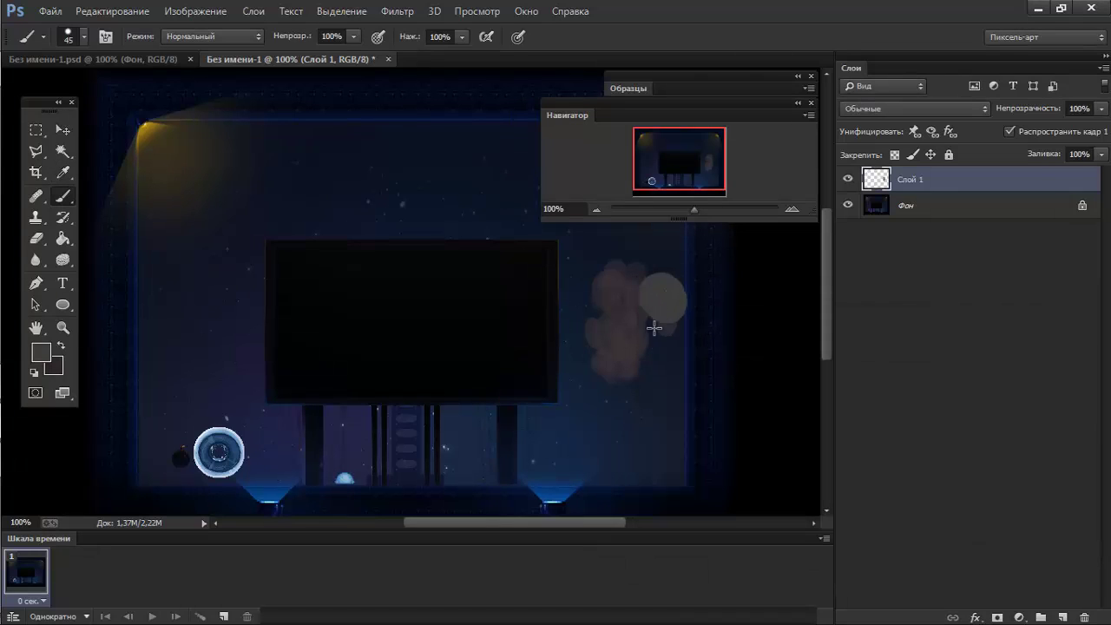
left_click_drag(655, 328, 643, 395)
key("ctrl+z")
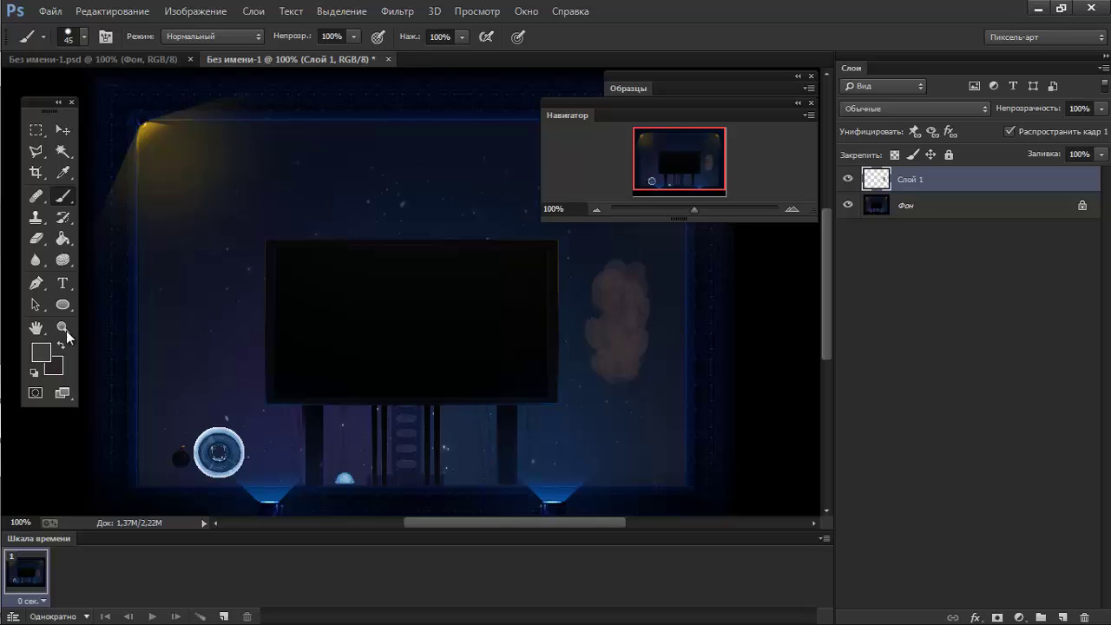
Set the foreground colour to orange d38430.
left_click(41, 352)
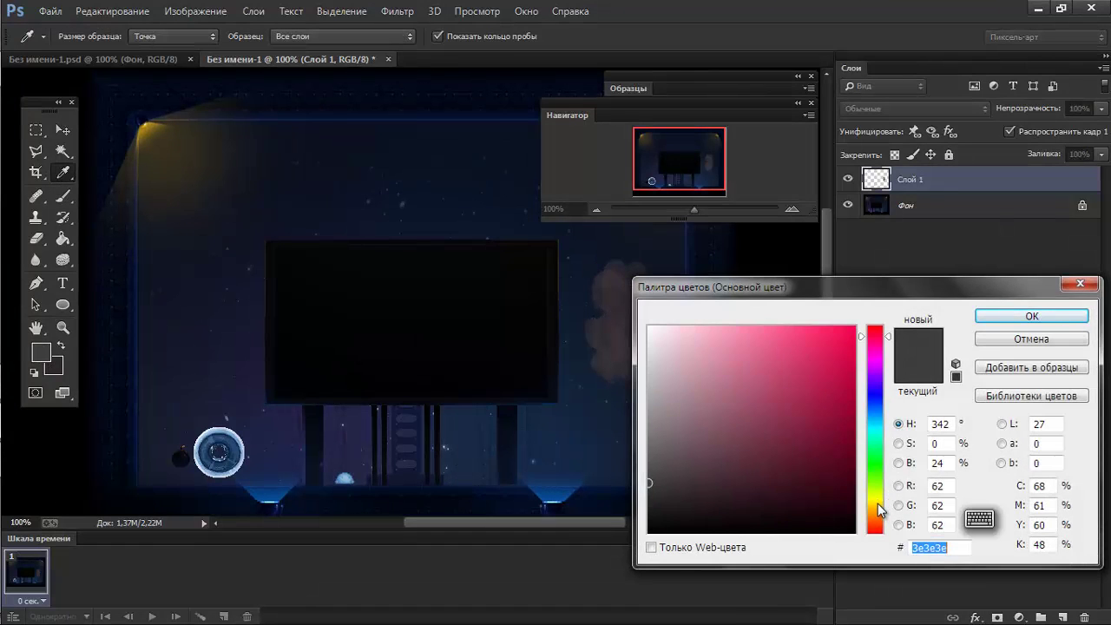
left_click_drag(880, 511, 882, 516)
left_click_drag(835, 373, 808, 362)
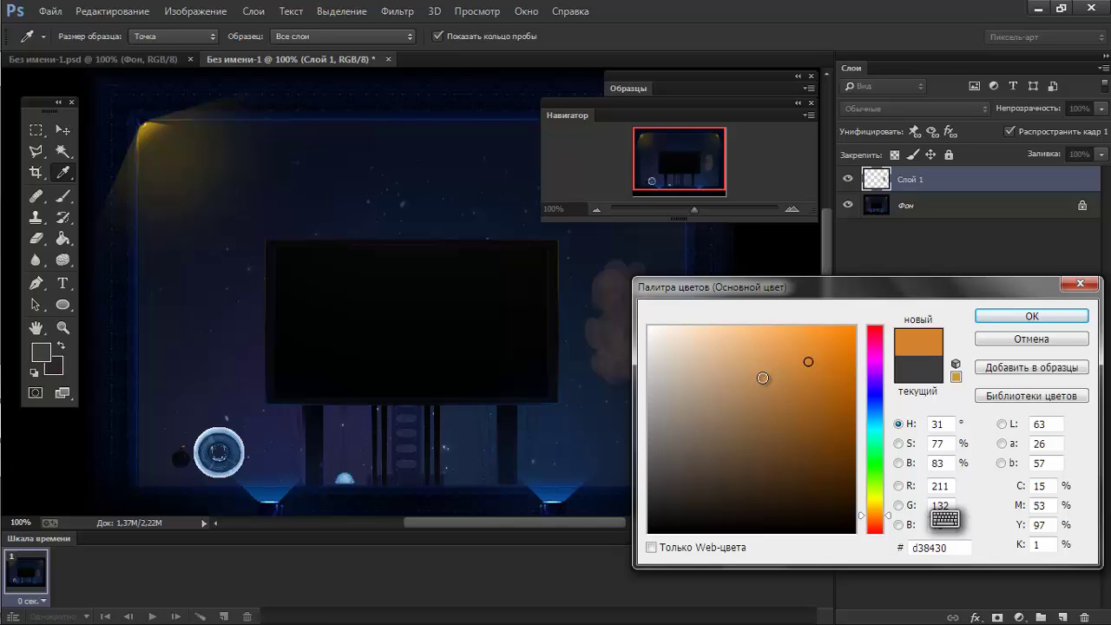
left_click(999, 317)
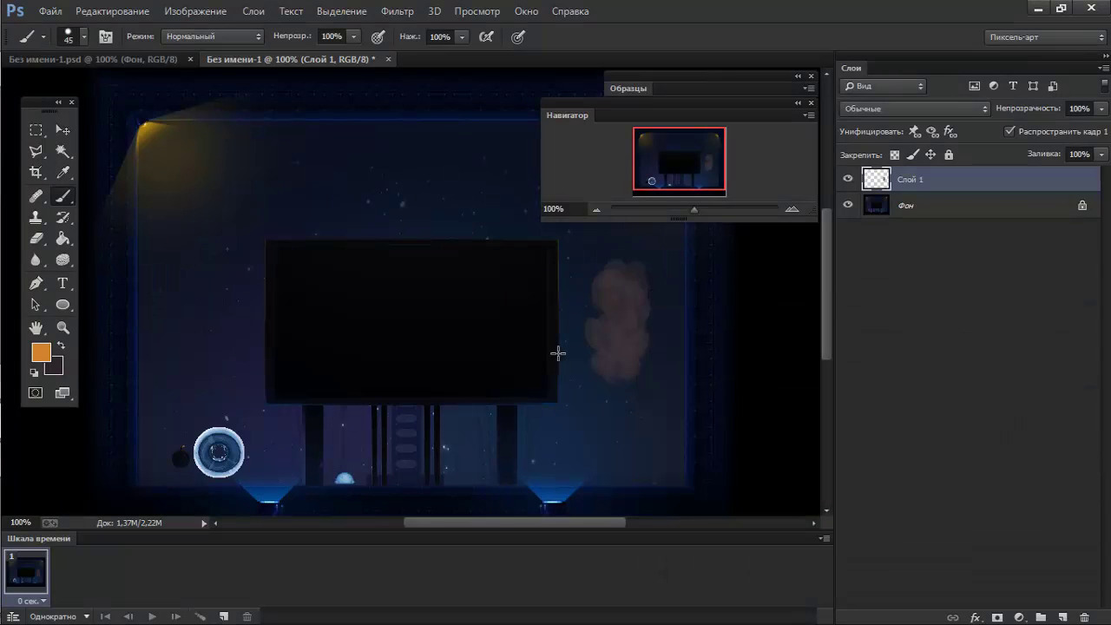
On new layer Слой 2, dab an orange blob and paint a white glow along the smoke.
left_click(1063, 617)
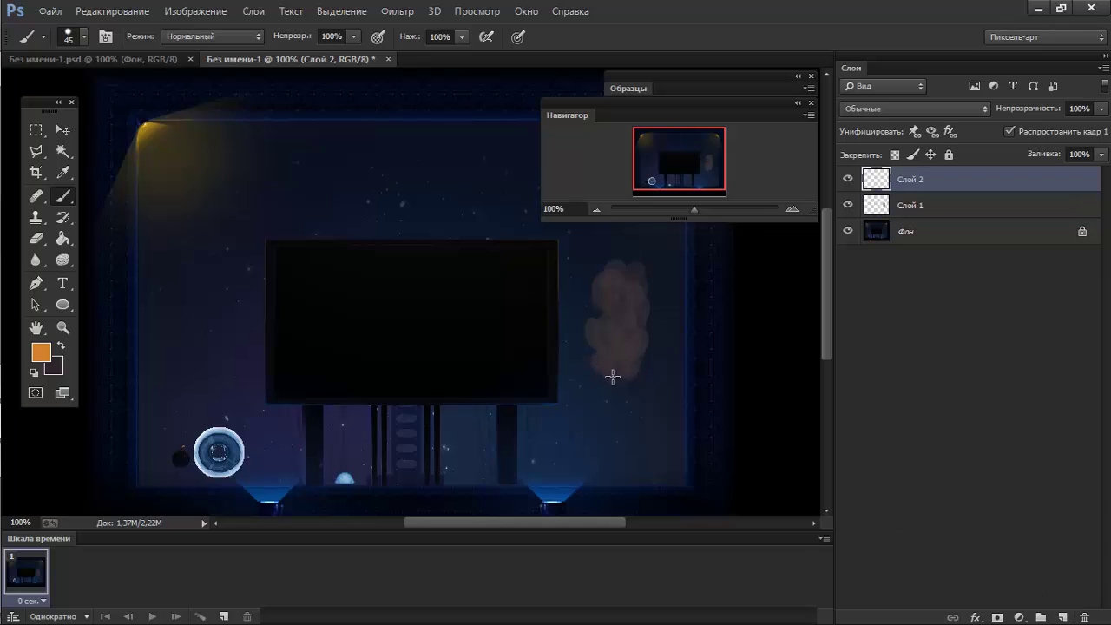
key("x")
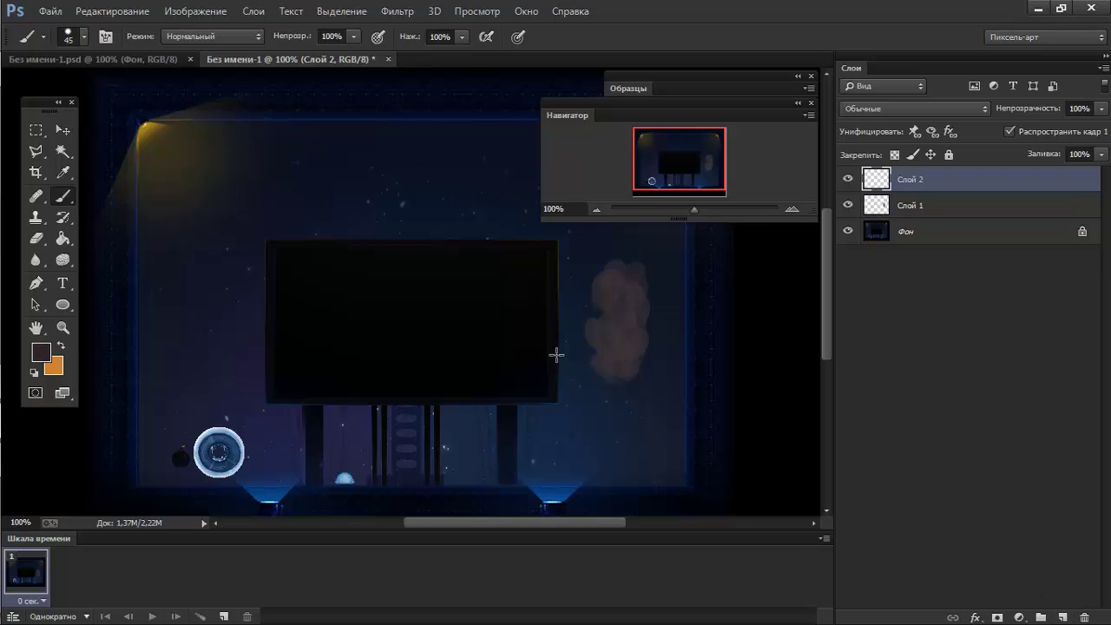
key("x")
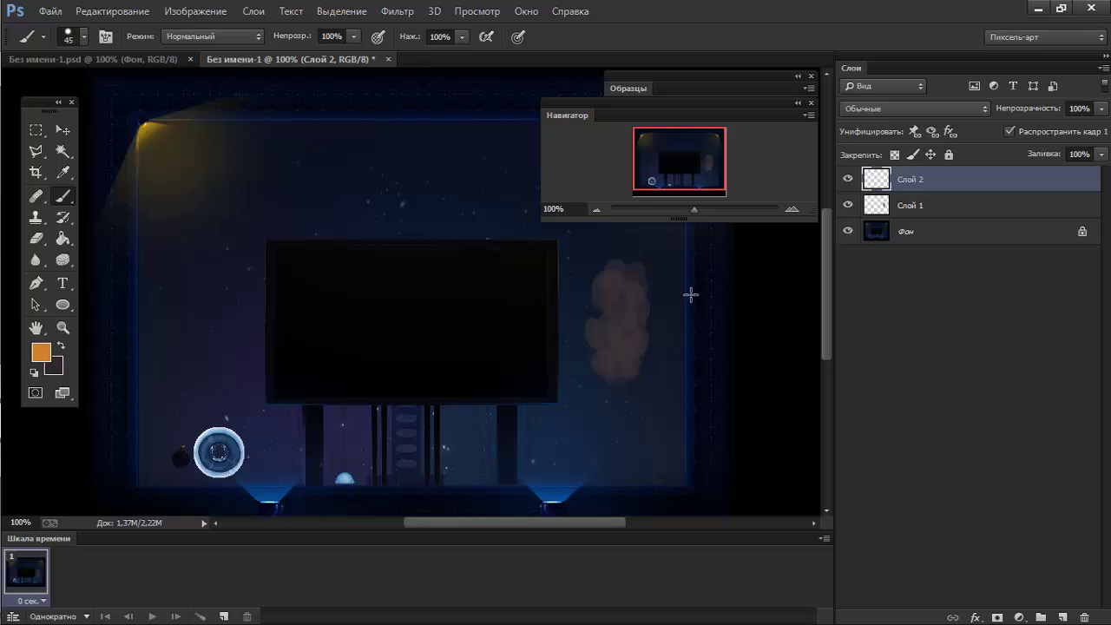
left_click(696, 283)
key("d")
key("x")
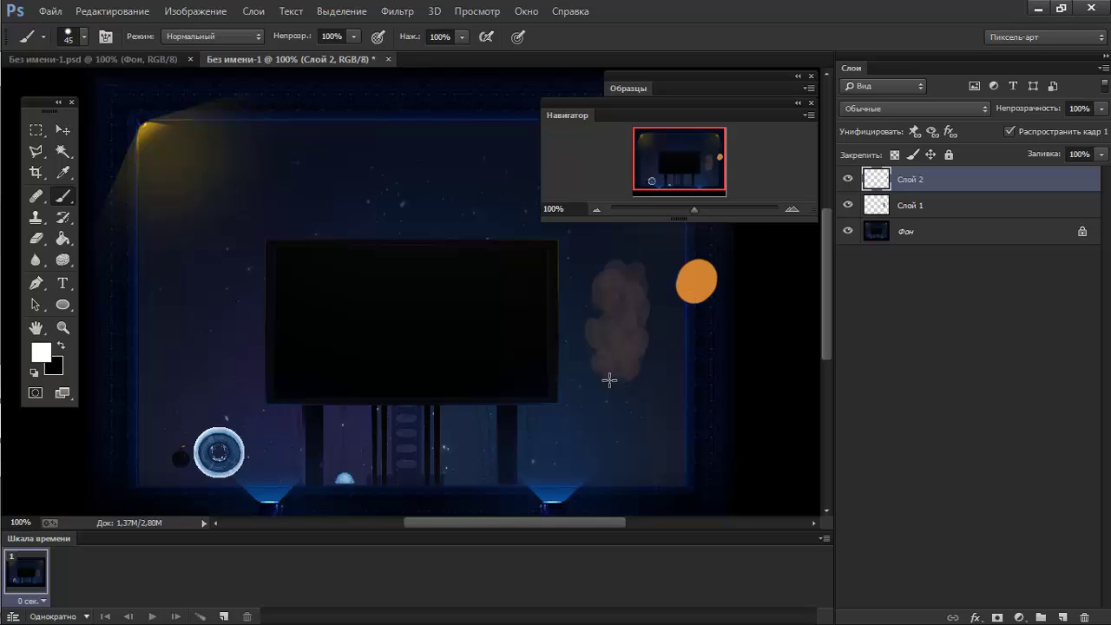
left_click(604, 381)
mouse_move(623, 375)
left_mouse_down()
mouse_move(607, 364)
mouse_move(638, 360)
mouse_move(632, 380)
mouse_move(562, 400)
left_mouse_up()
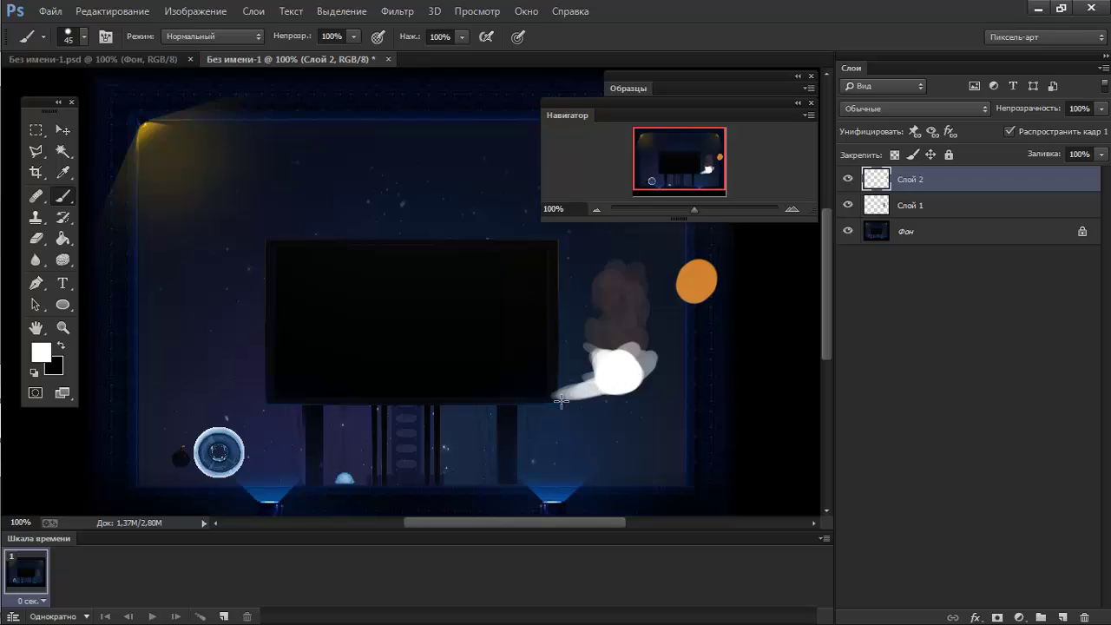
Paint white rays from the core toward lower-right, left and right, redrawing overlong ones.
mouse_move(637, 392)
left_mouse_down()
mouse_move(691, 406)
mouse_move(625, 385)
mouse_move(550, 330)
mouse_move(597, 363)
mouse_move(714, 302)
left_mouse_up()
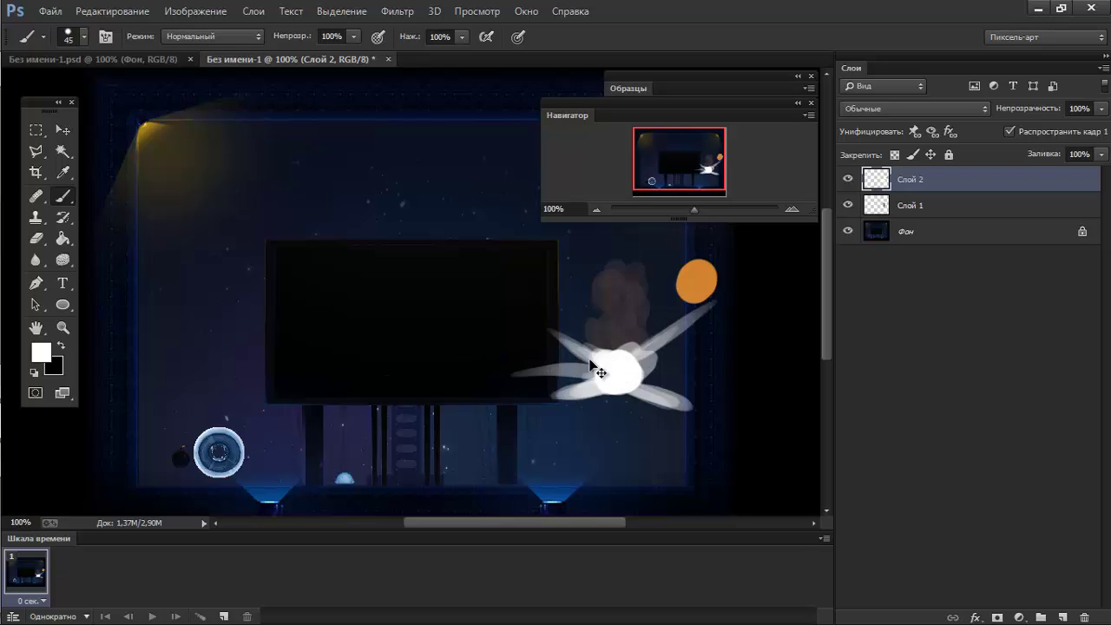
left_click_drag(625, 375, 434, 375)
key("ctrl+z")
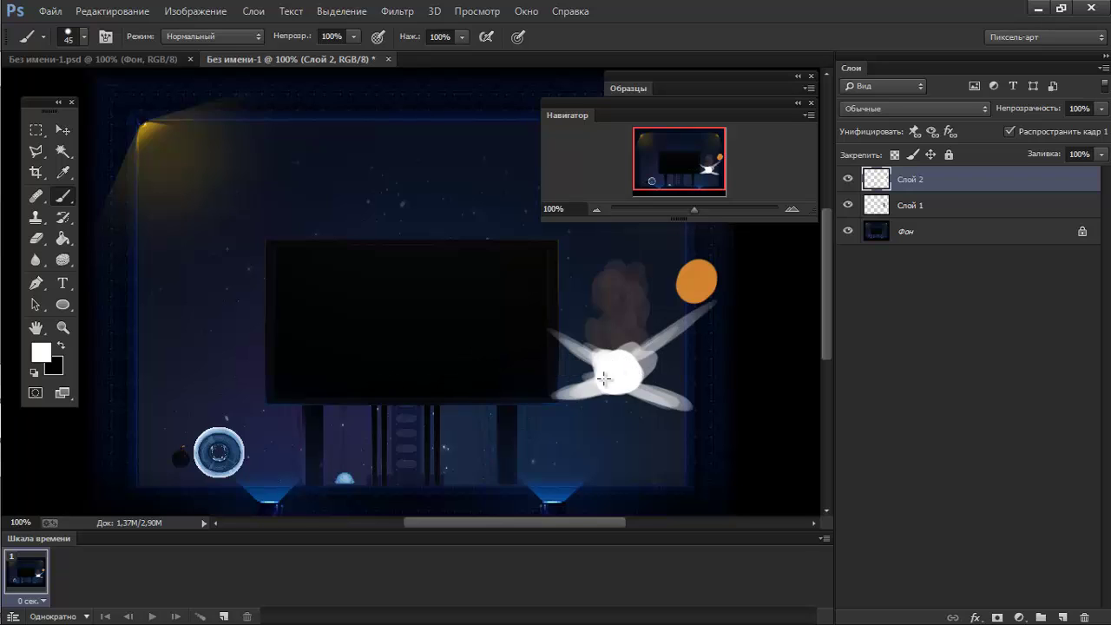
left_click_drag(603, 372, 469, 375)
left_click_drag(608, 374, 825, 365)
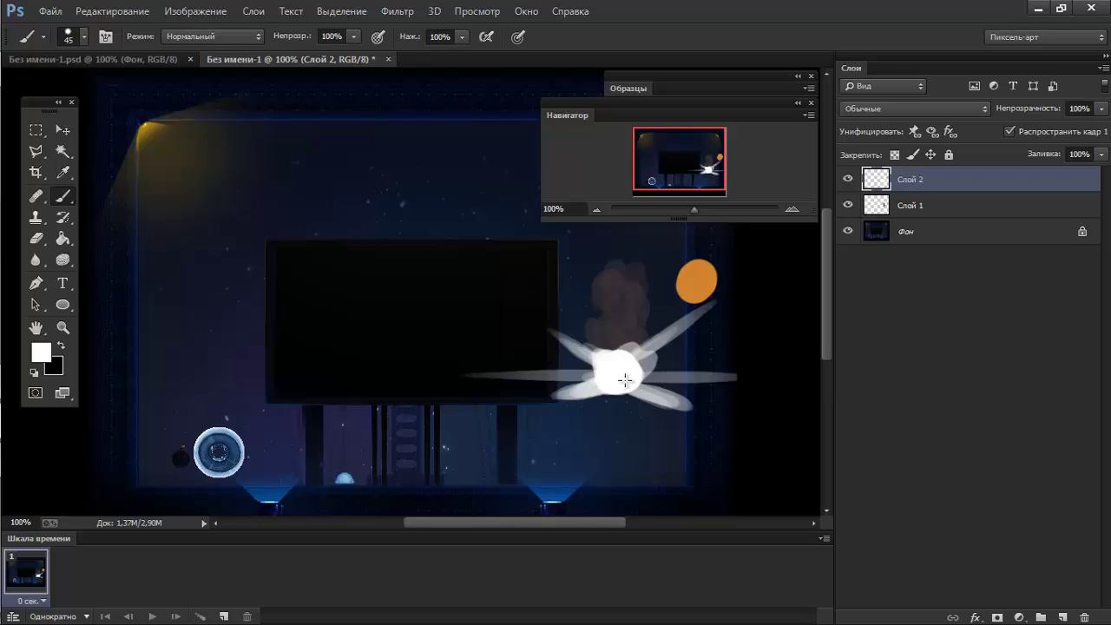
key("ctrl+z")
left_click_drag(622, 381, 842, 373)
key("ctrl+z")
left_click_drag(619, 376, 727, 377)
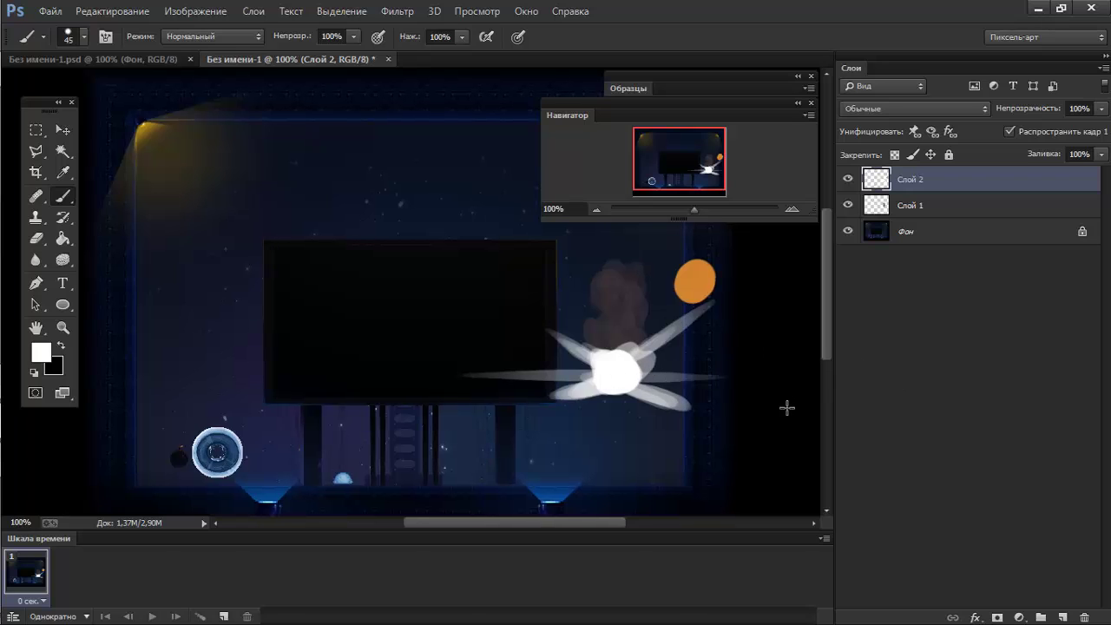
mouse_move(909, 182)
left_mouse_down()
mouse_move(908, 218)
mouse_move(908, 178)
left_mouse_up()
On Слой 1, paint a soft light puff on the smoke with a 125 px brush.
left_click(907, 208)
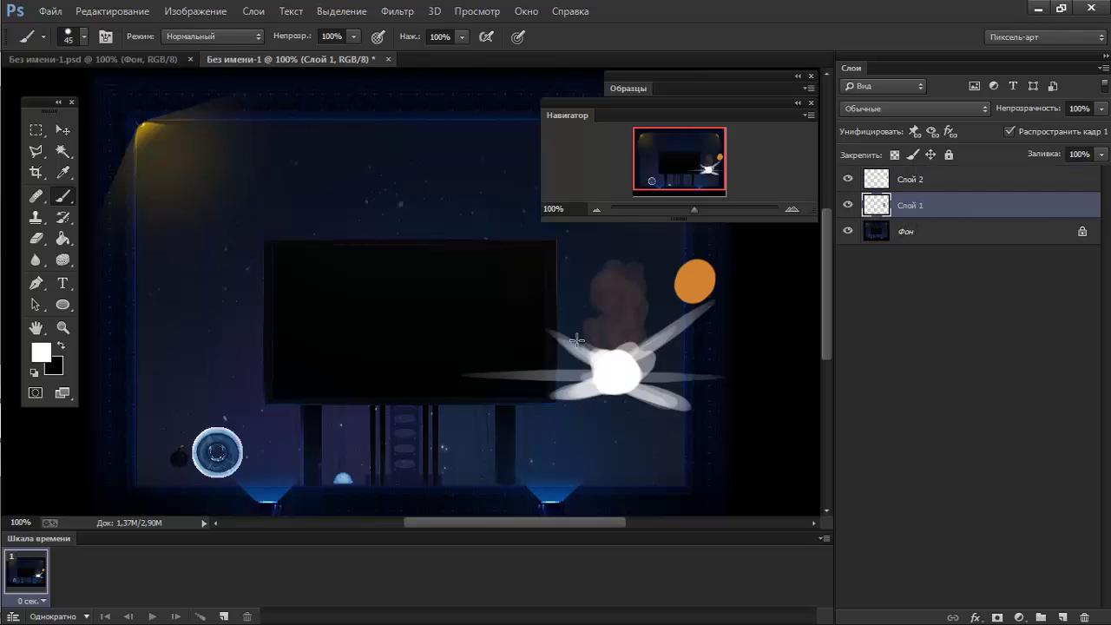
right_click(645, 293)
left_click_drag(752, 331, 764, 331)
right_click(636, 316)
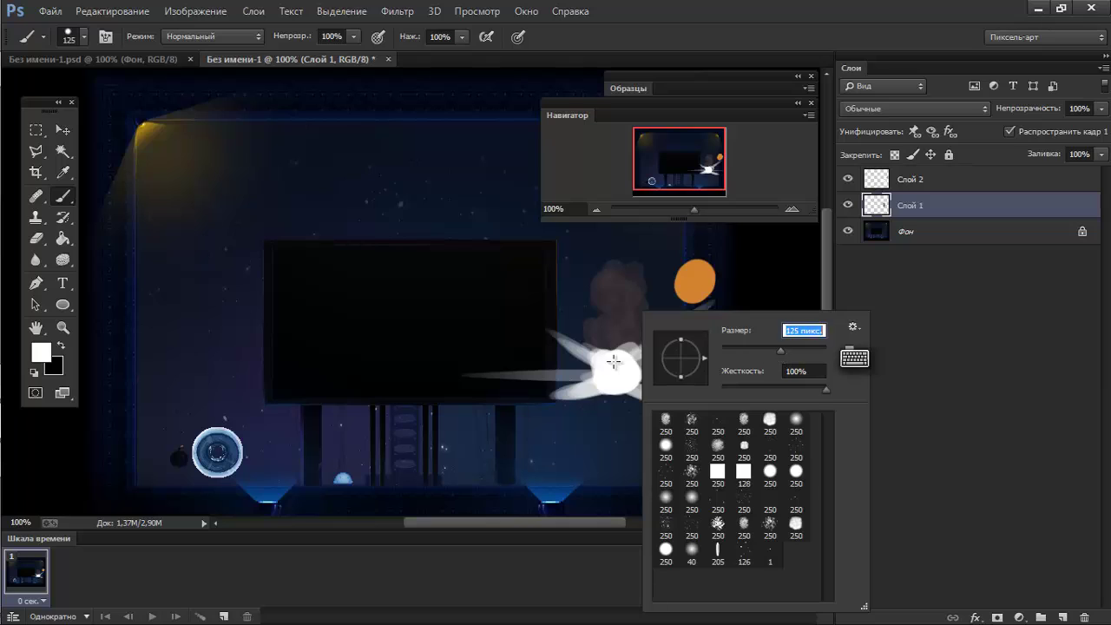
type("125")
key("Return")
mouse_move(604, 346)
left_mouse_down()
mouse_move(599, 330)
mouse_move(622, 347)
mouse_move(601, 292)
mouse_move(617, 306)
mouse_move(619, 292)
left_mouse_up()
left_click(619, 292, "alt")
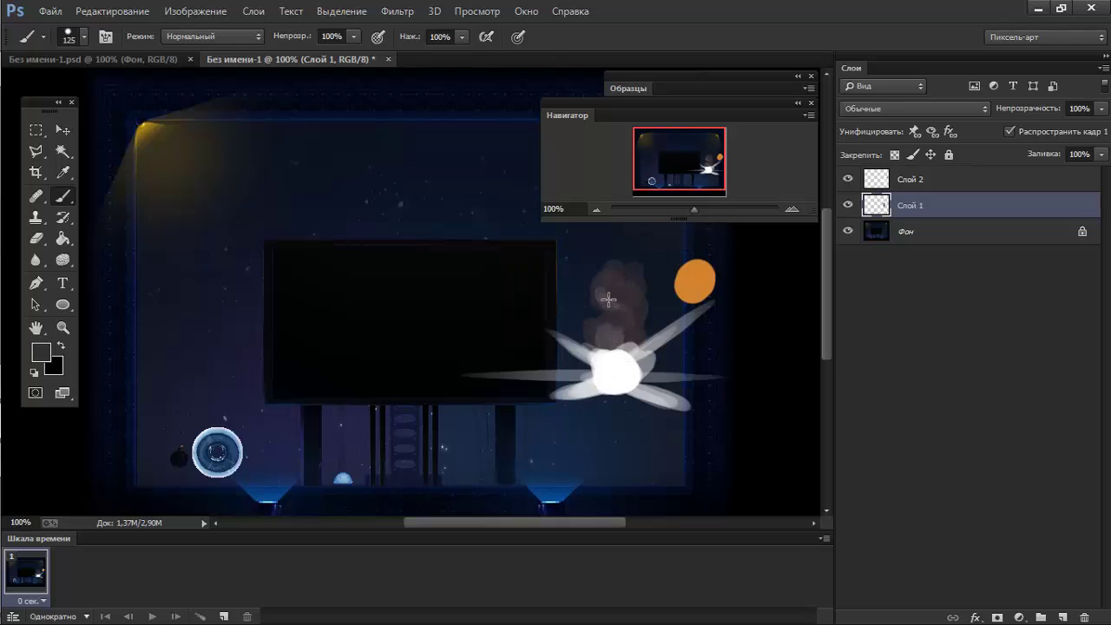
Reset the brush to 35 px and sample light grey, then orange from the circle.
right_click(630, 301)
double_click(793, 318)
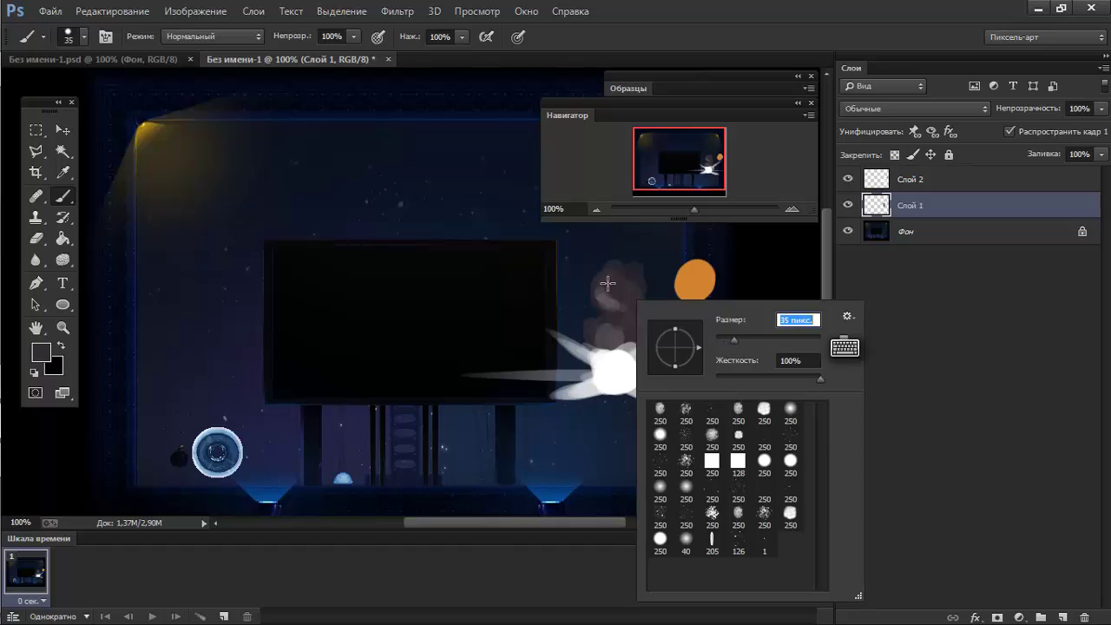
type("35")
key("Return")
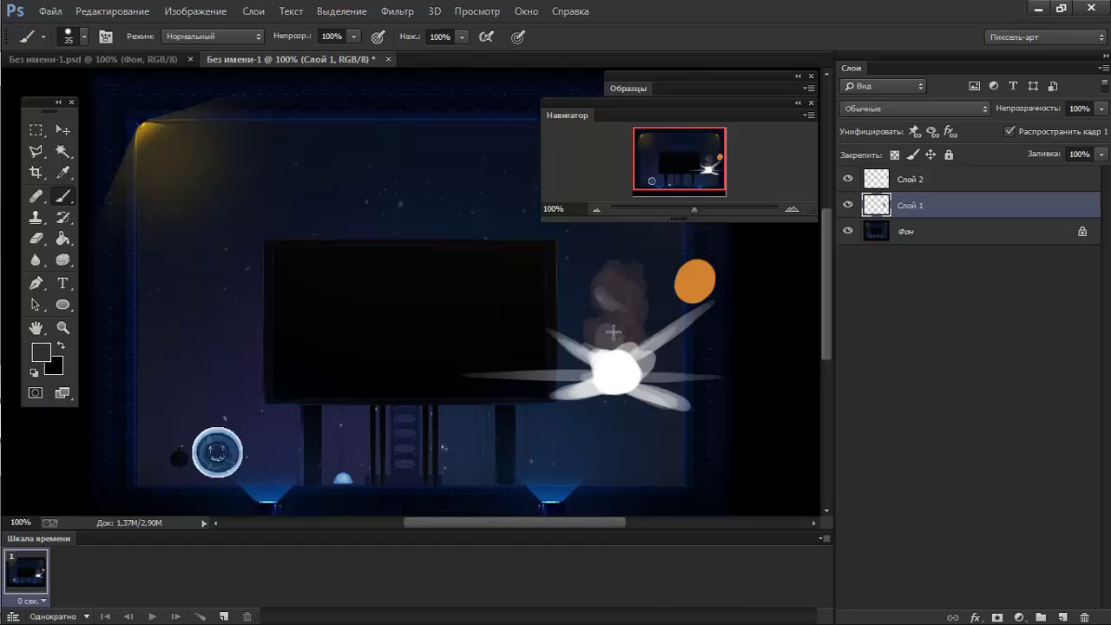
left_click(607, 288, "alt")
left_click(694, 280, "alt")
Add Слой 3 above Слой 2 and paint orange flame streaks around the white glow.
left_click(871, 183)
left_click(1063, 616)
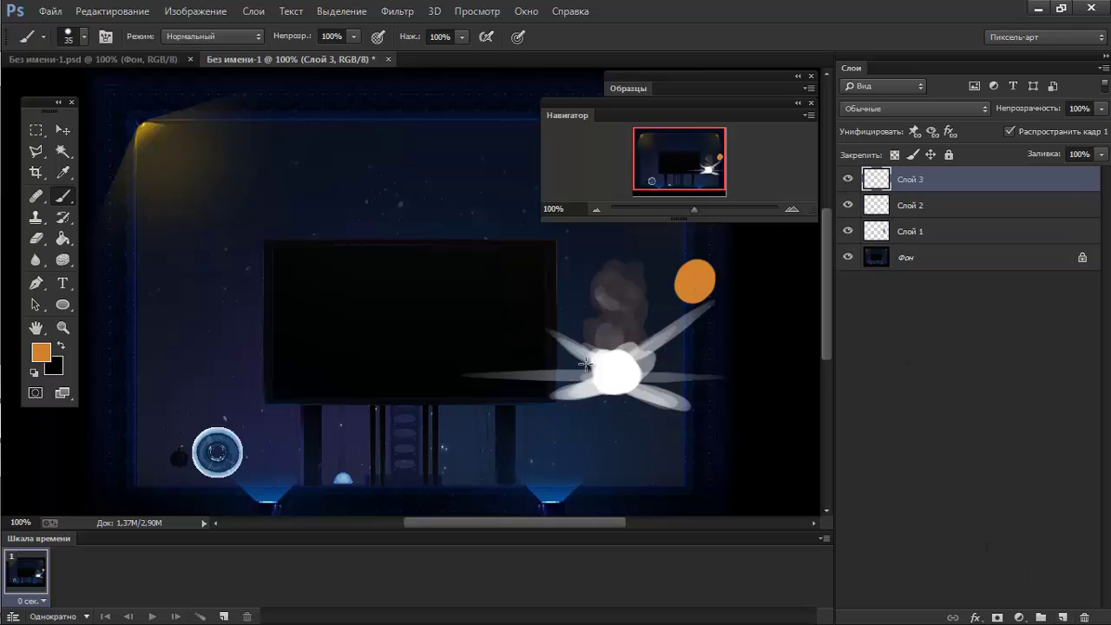
left_click_drag(594, 365, 571, 365)
left_click_drag(588, 339, 600, 345)
left_click_drag(576, 330, 637, 338)
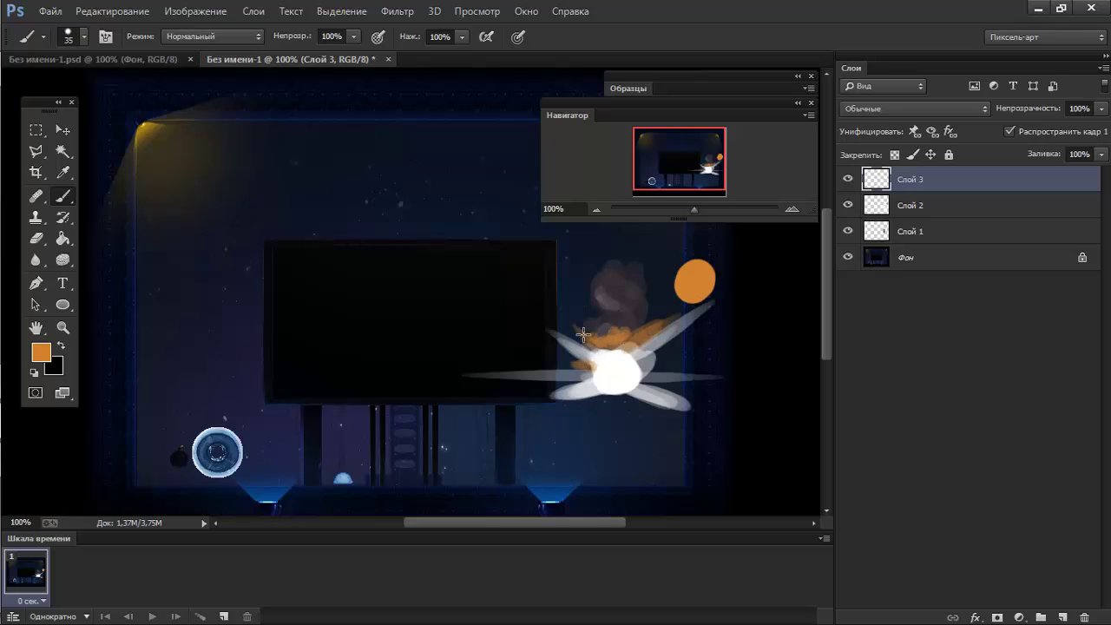
left_click_drag(567, 384, 555, 382)
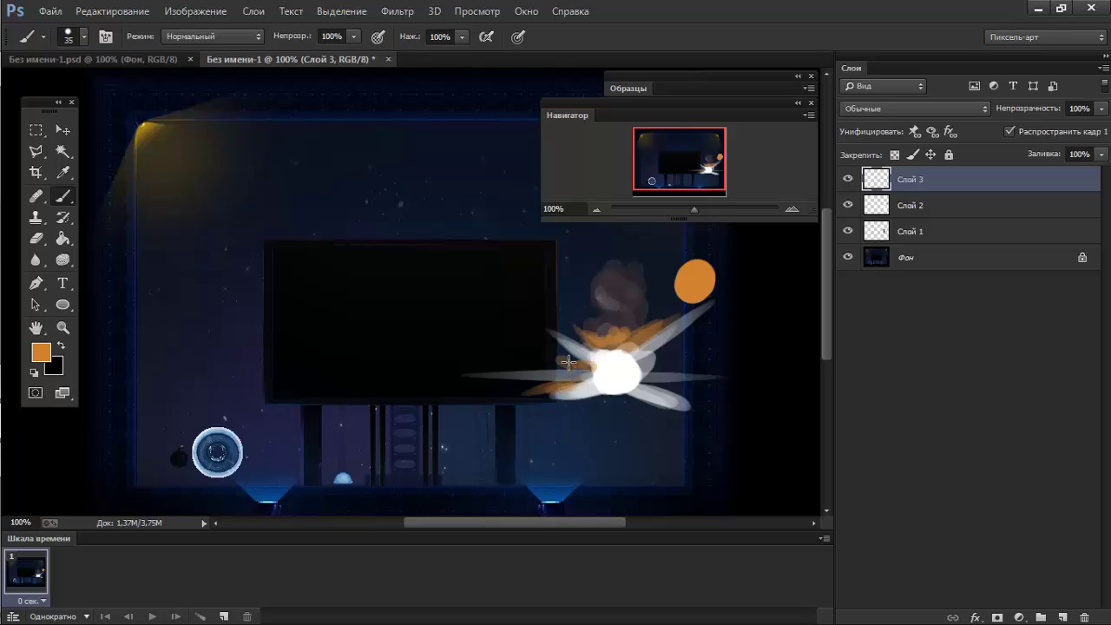
mouse_move(652, 359)
left_mouse_down()
mouse_move(614, 396)
mouse_move(661, 374)
left_mouse_up()
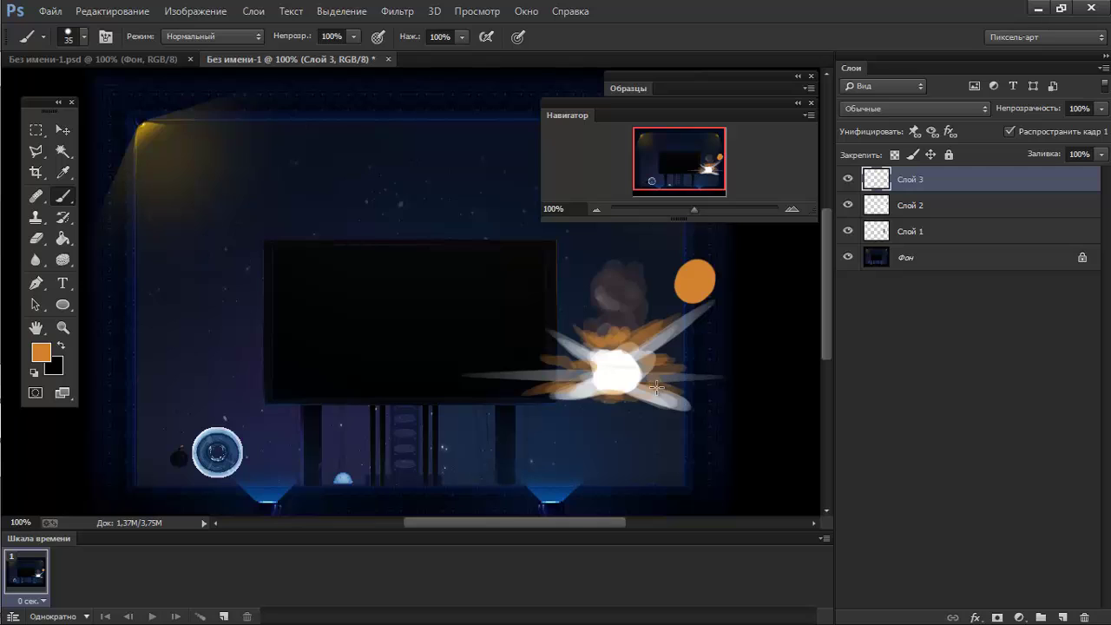
left_click_drag(575, 365, 509, 356)
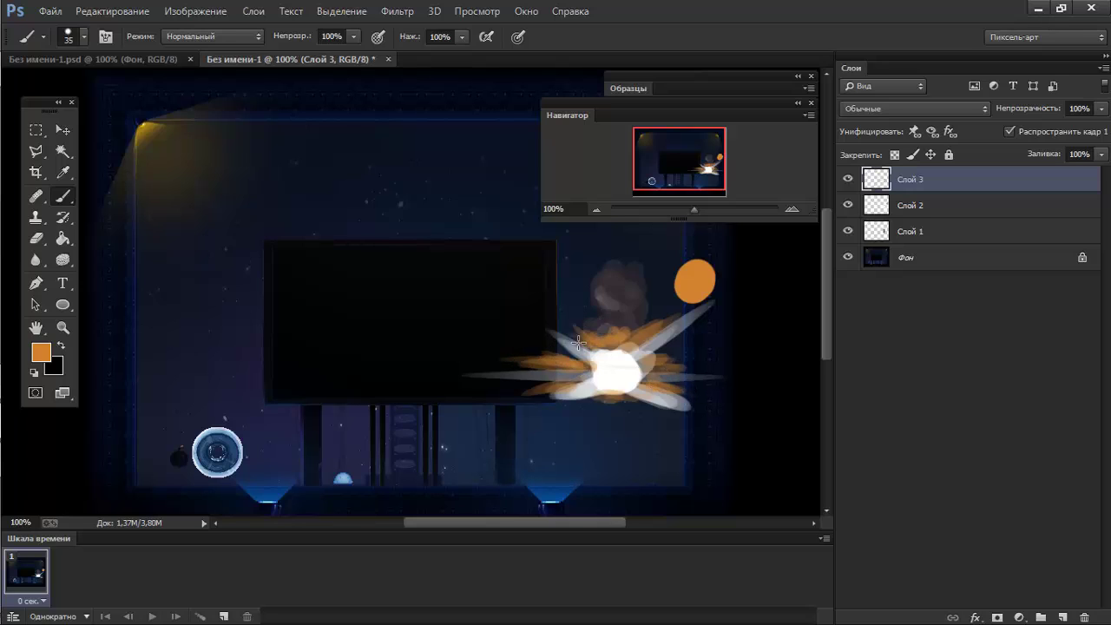
Sample purple-grey to enlarge the smoke's top right, then sample greys and core white.
left_click(638, 302, "alt")
left_click_drag(634, 255, 647, 257)
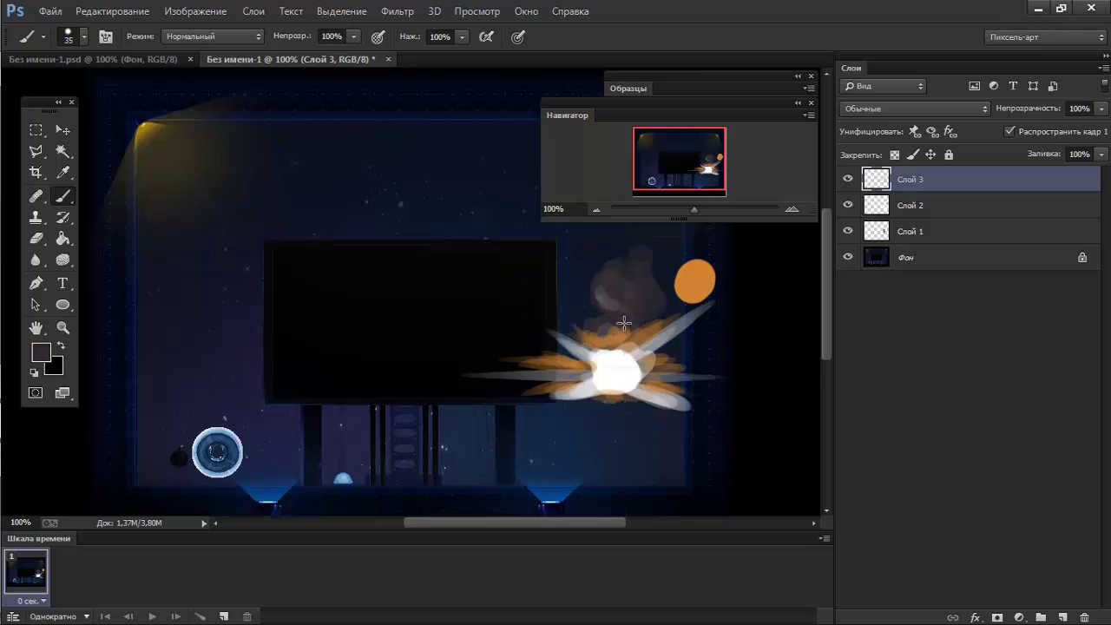
left_click(610, 300, "alt")
left_click(587, 392, "alt")
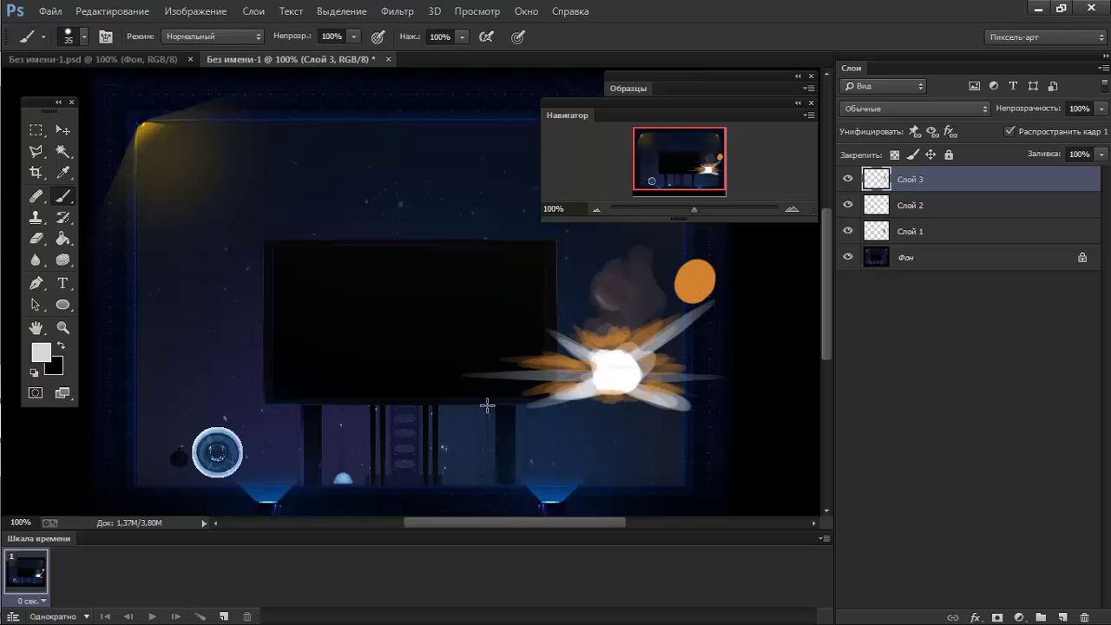
key("e")
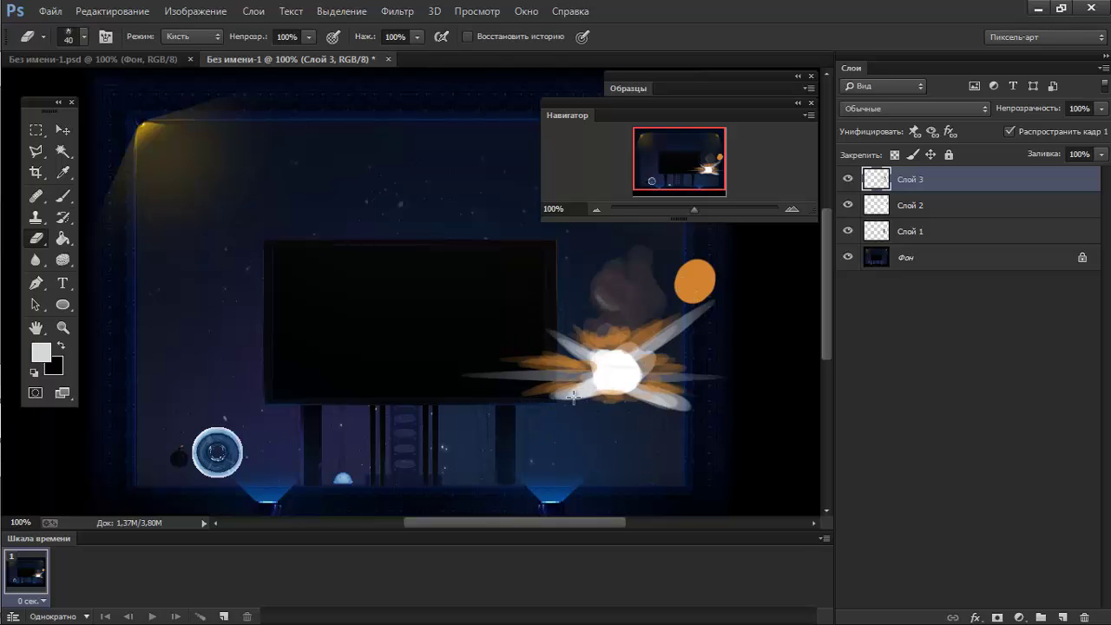
key("b")
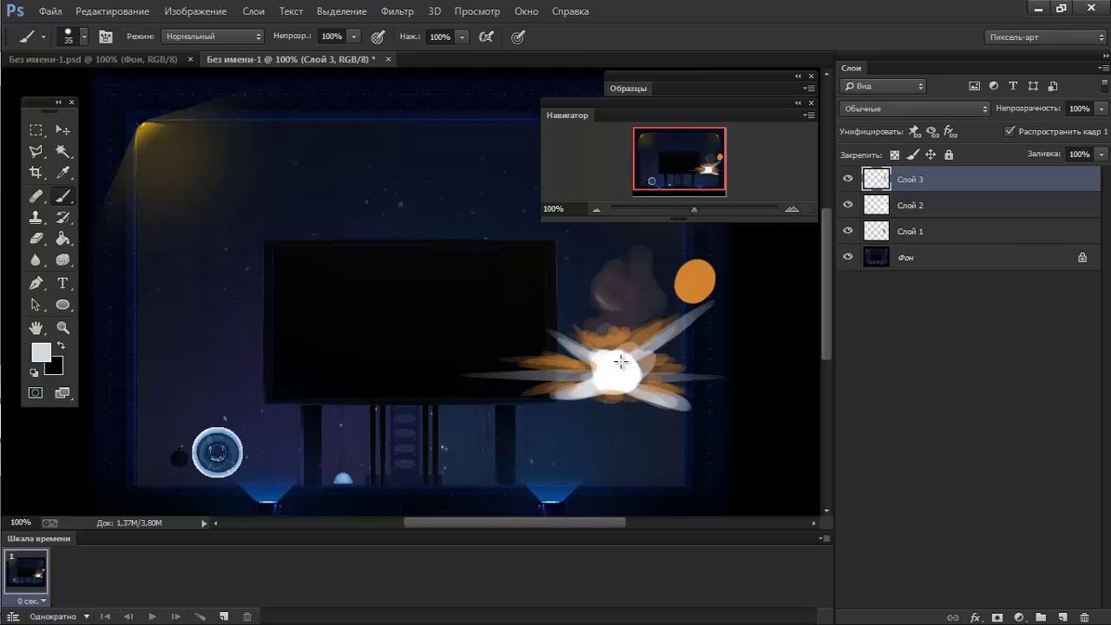
left_click(618, 373, "alt")
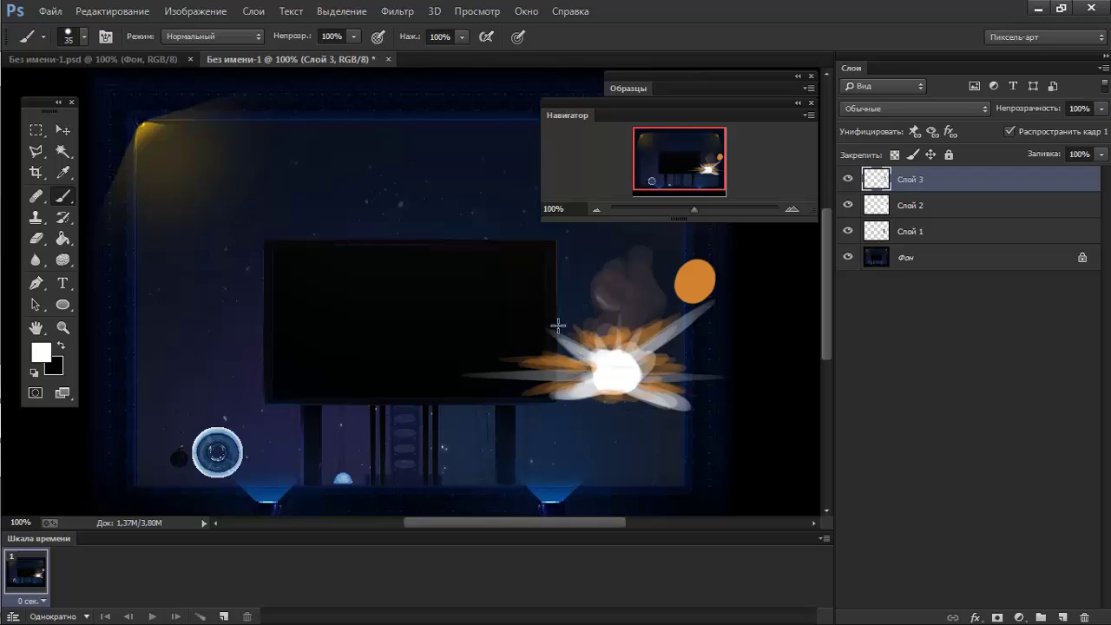
Dab small grey debris specks over the dark board left of the blast, then sample brown.
key("x")
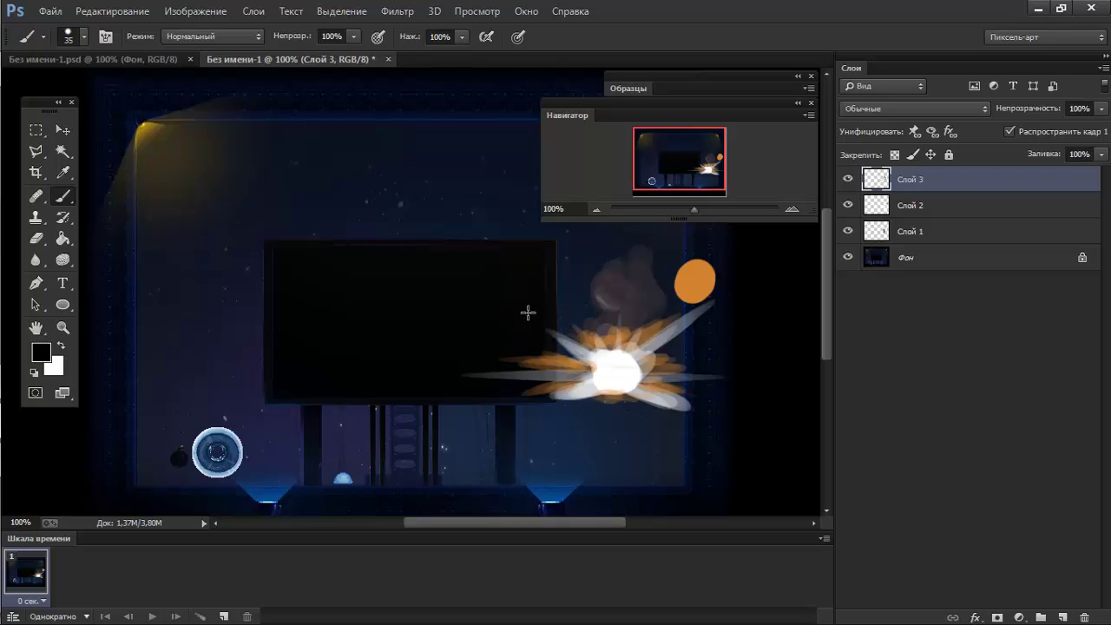
key("x")
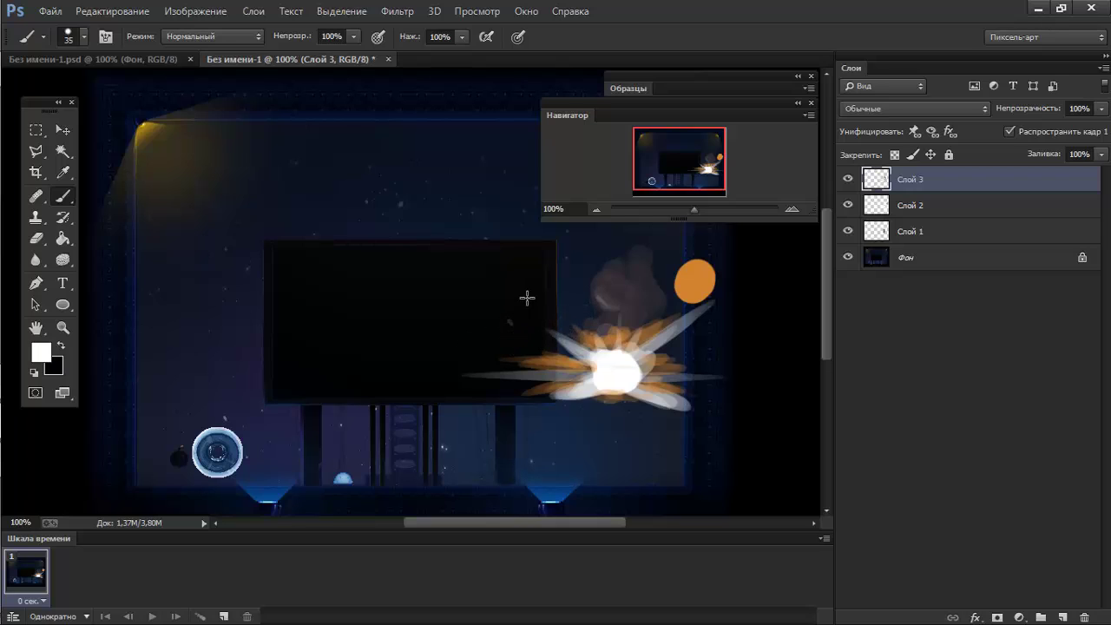
left_click_drag(465, 346, 457, 351)
left_click_drag(469, 290, 464, 292)
left_click_drag(705, 332, 717, 327)
left_click(416, 290)
left_click(421, 328)
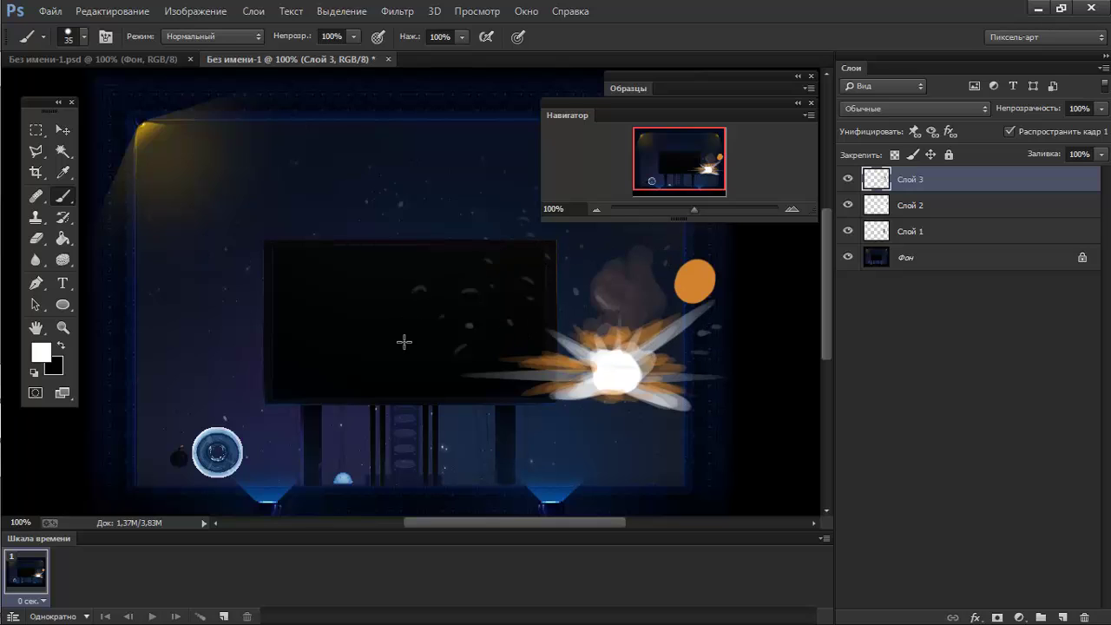
left_click(396, 300)
key("x")
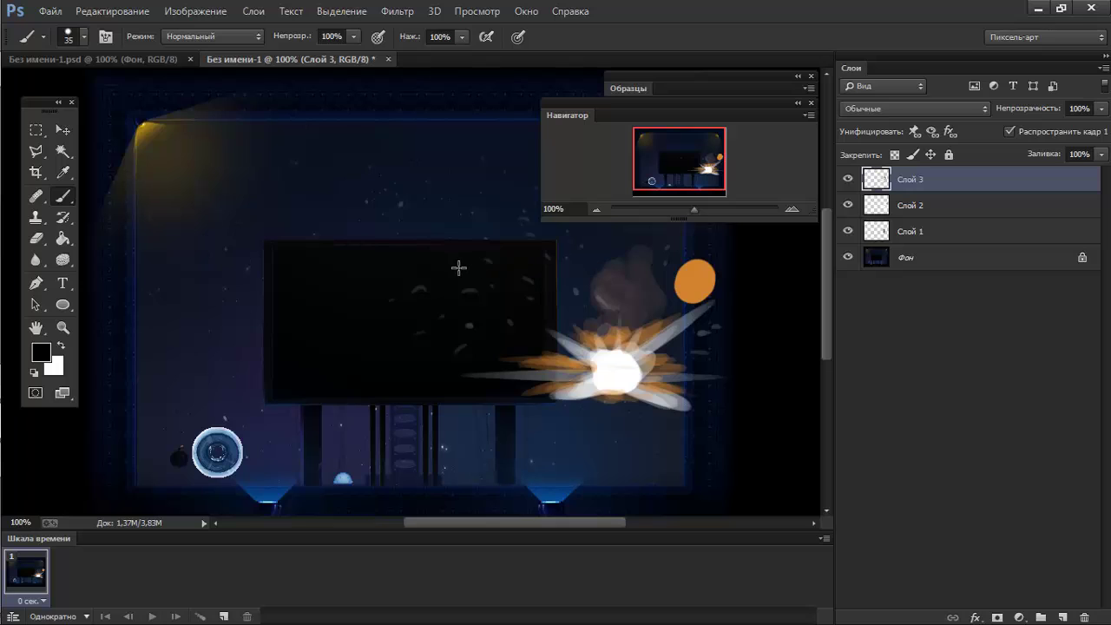
left_click(595, 328, "alt")
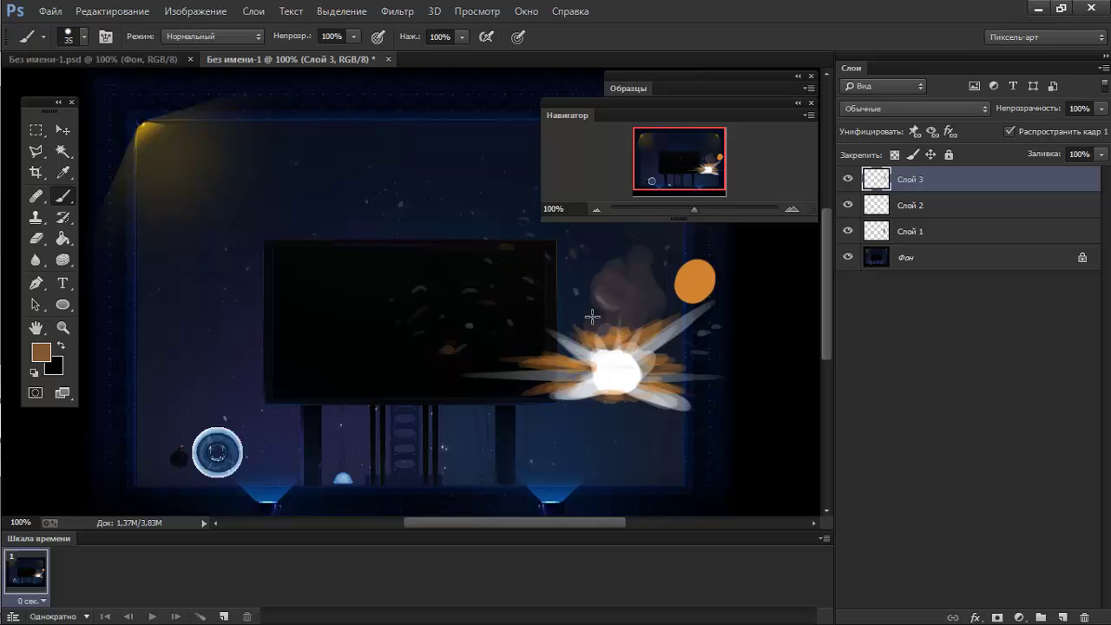
With a 60 px brush, paint brownish smoky haze around the blast using sampled browns and greys.
left_click(631, 294, "alt")
key("bracketright")
key("bracketright")
key("bracketright")
left_click_drag(607, 313, 591, 326)
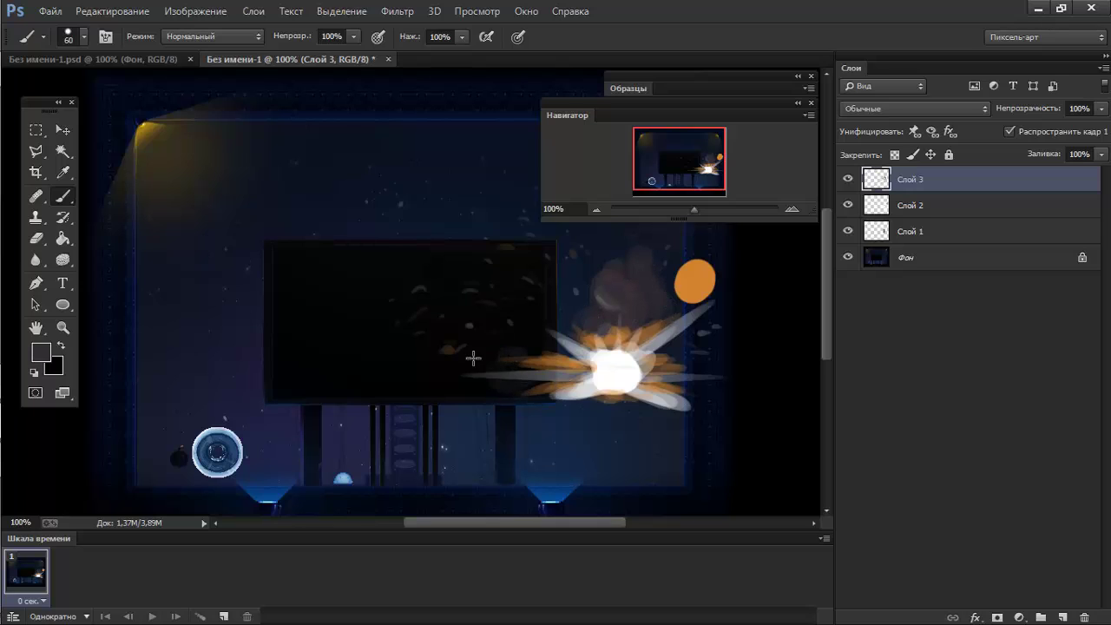
left_click(478, 385, "alt")
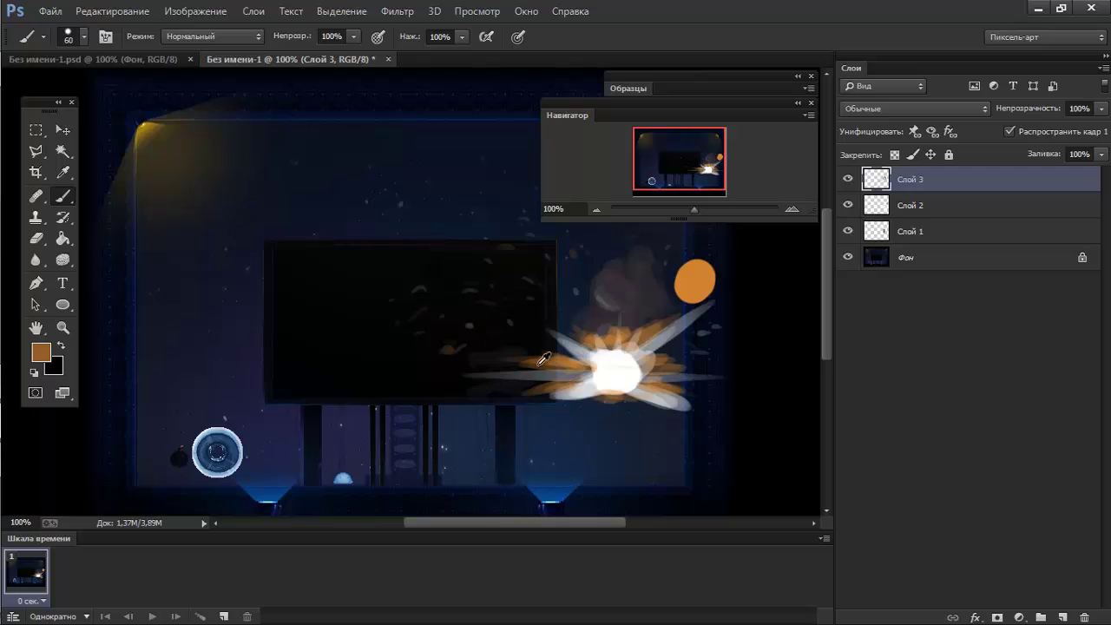
left_click(461, 376, "alt")
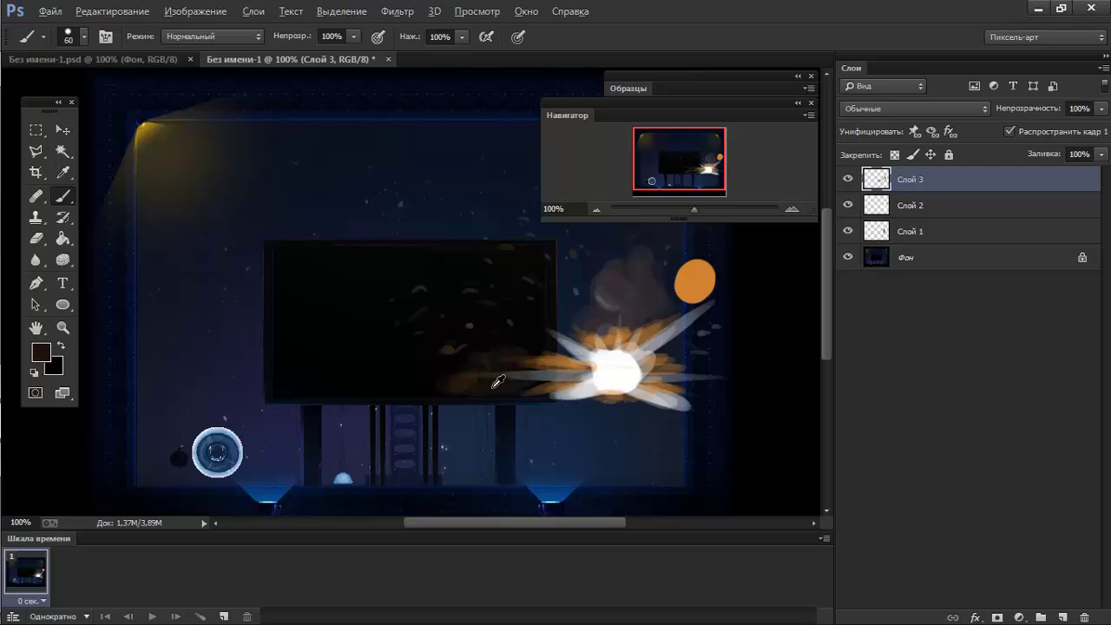
left_click(494, 387, "alt")
left_click(619, 309, "alt")
left_click(499, 388, "alt")
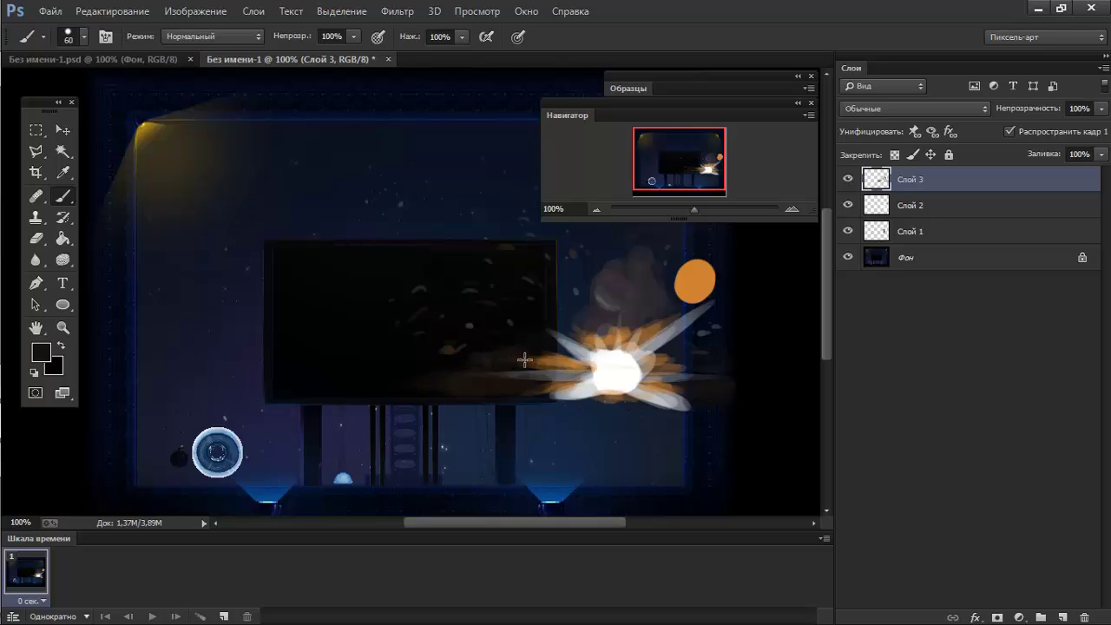
Toggle the background to check the painted layers and sample brown-orange from the explosion.
key("alt")
left_click(849, 258)
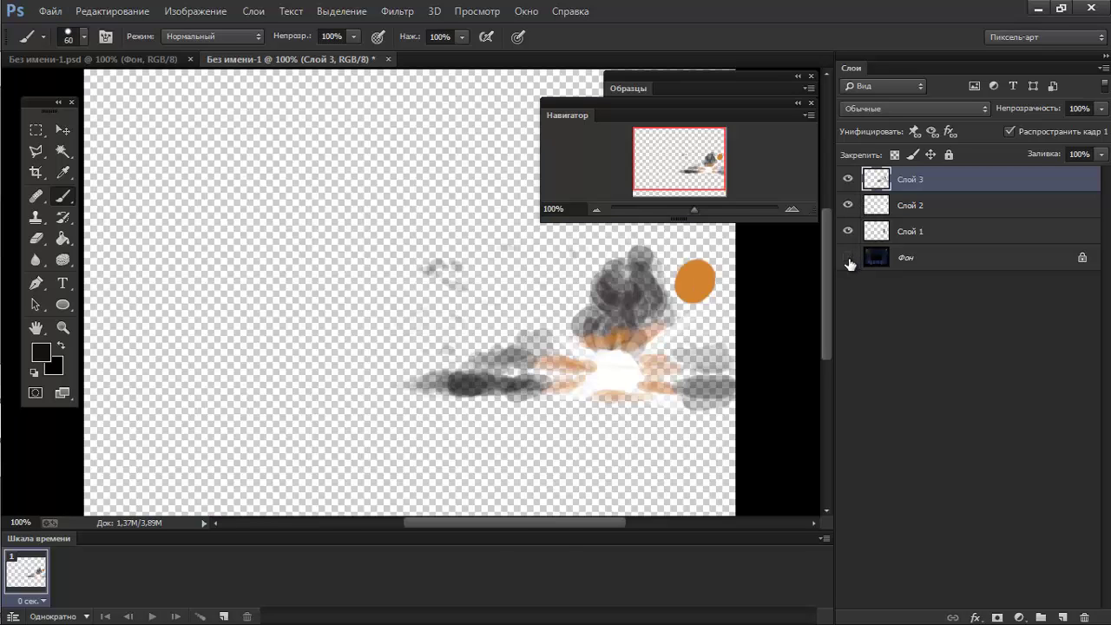
left_click(849, 259)
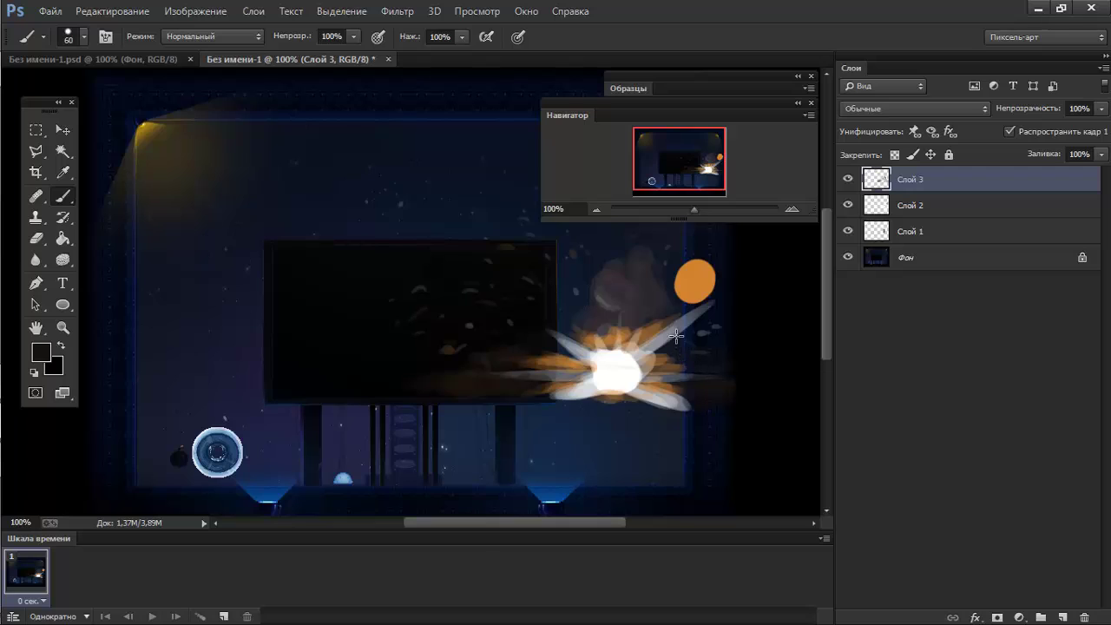
left_click(612, 273, "alt")
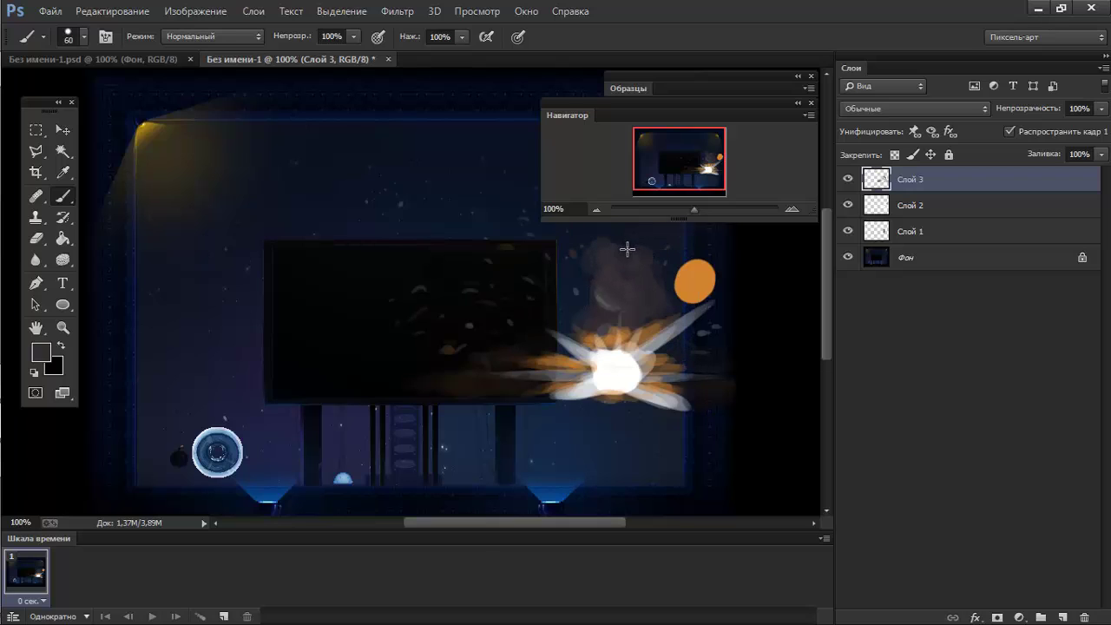
left_click(632, 240, "alt")
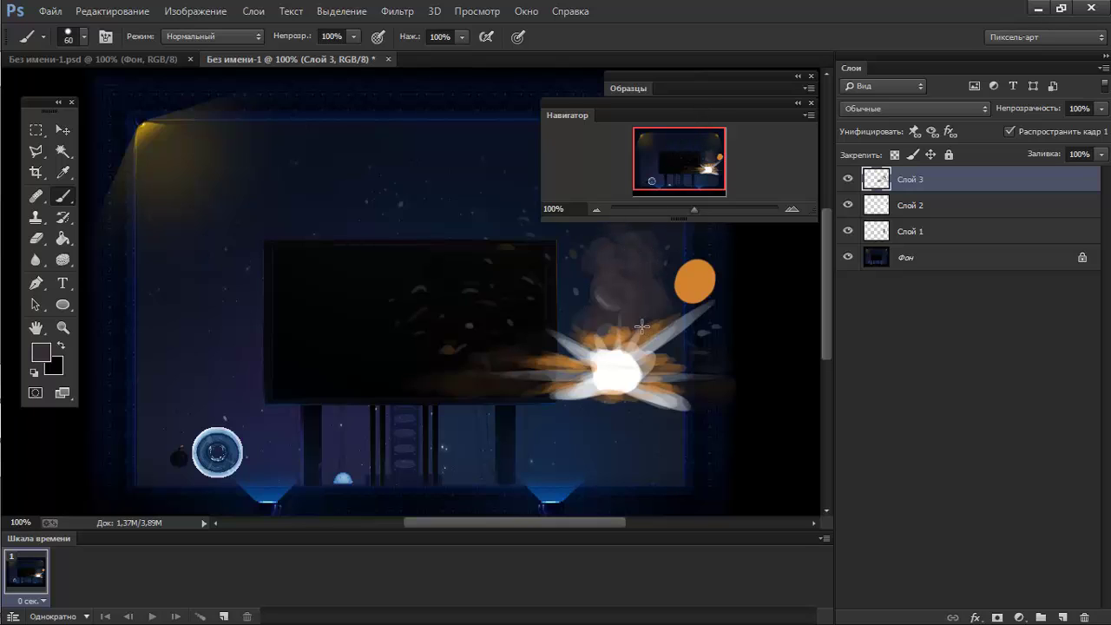
left_click(613, 335, "alt")
Dab brown smoke above the explosion and paint a dusky purplish-grey cloud at upper left.
left_click(617, 298)
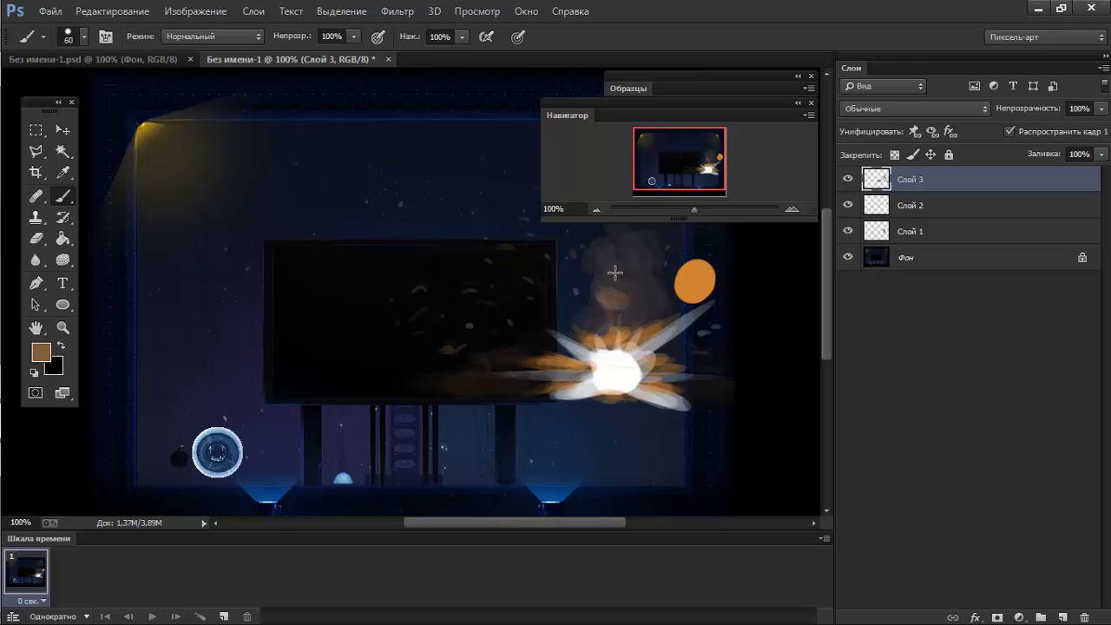
left_click(607, 258)
left_click(632, 256)
left_click(638, 285)
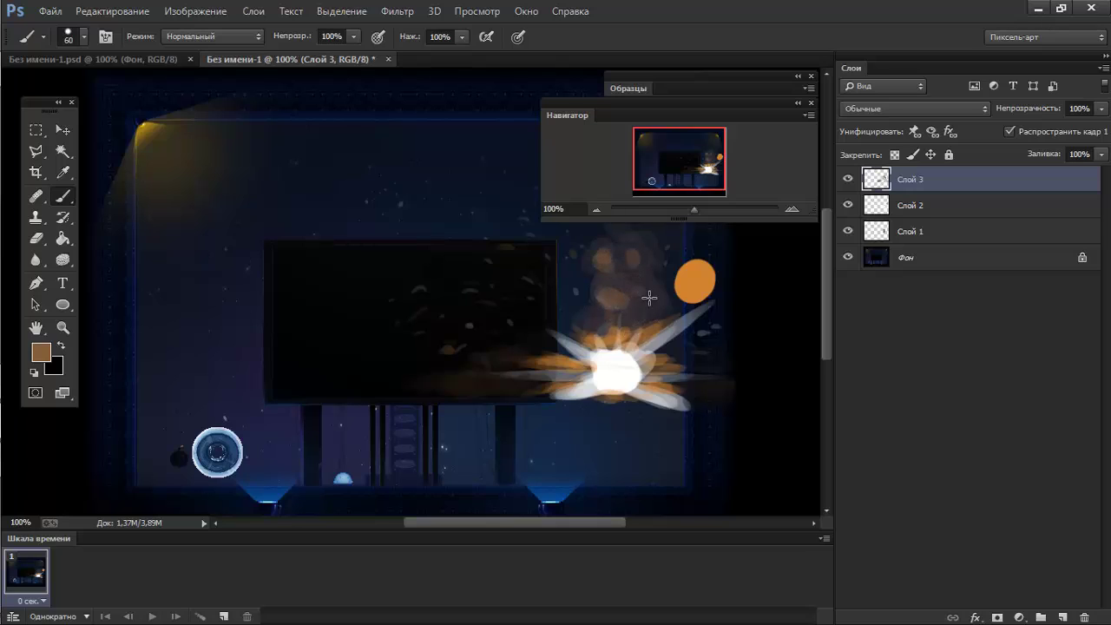
left_click(611, 323)
left_click(612, 283, "alt")
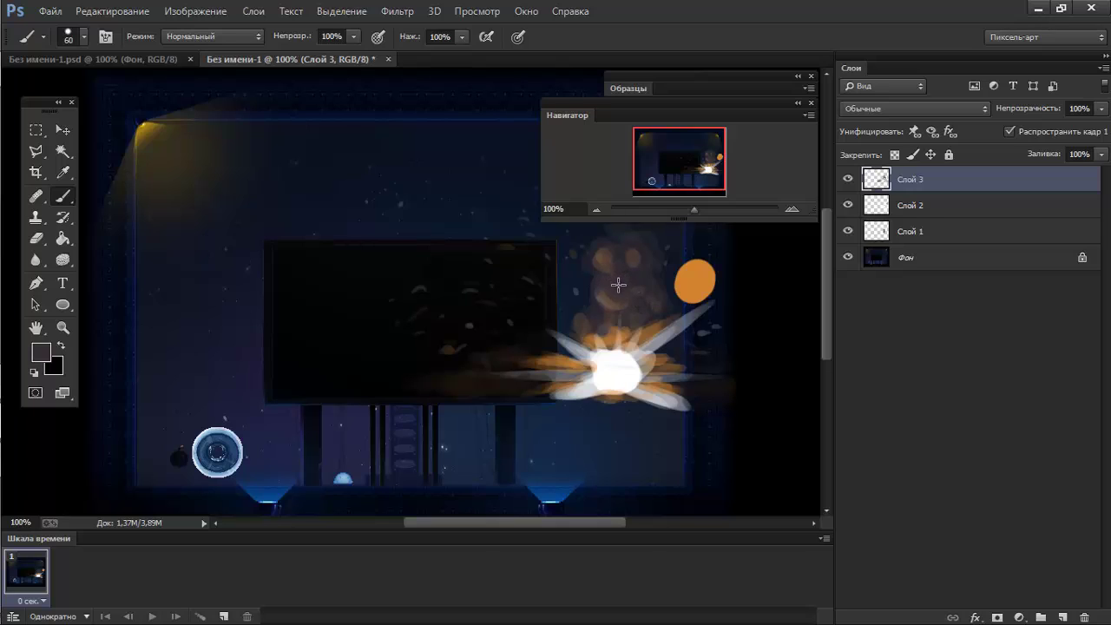
mouse_move(436, 221)
left_mouse_down()
mouse_move(445, 213)
mouse_move(415, 204)
mouse_move(405, 144)
mouse_move(457, 154)
mouse_move(442, 185)
mouse_move(379, 176)
mouse_move(389, 153)
mouse_move(377, 119)
mouse_move(459, 129)
mouse_move(370, 148)
mouse_move(393, 166)
mouse_move(384, 179)
mouse_move(427, 214)
left_mouse_up()
Undo the cloud strokes and repaint a soft brownish smoke stroke at upper left.
key("ctrl+alt+z")
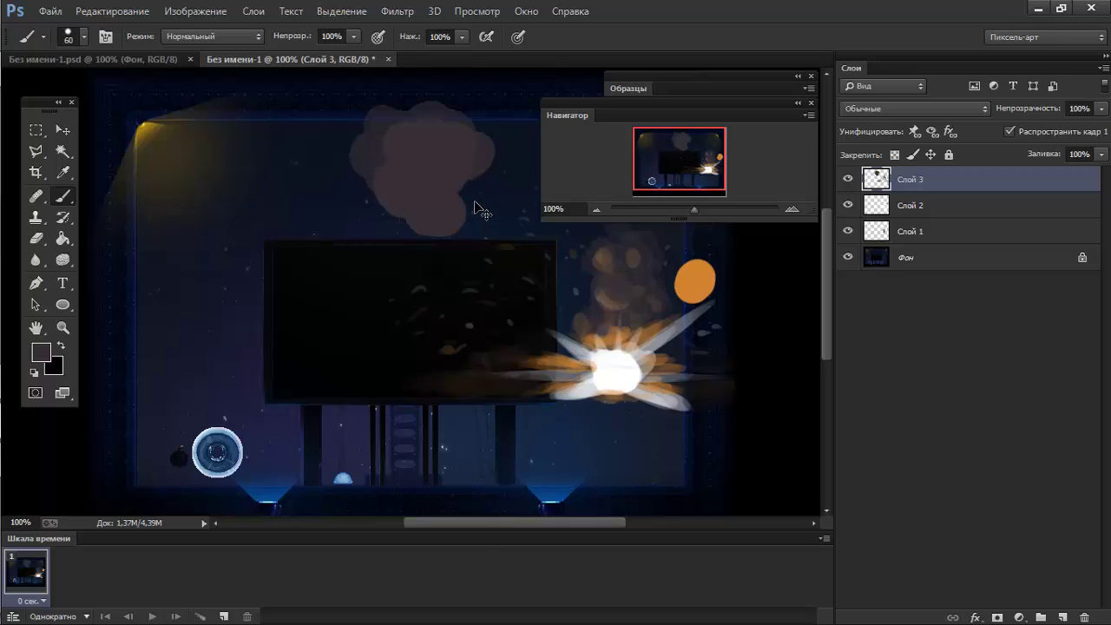
key("ctrl+shift+z")
key("ctrl+alt+z")
key("ctrl+alt+z")
key("ctrl+alt+z")
key("ctrl+alt+z")
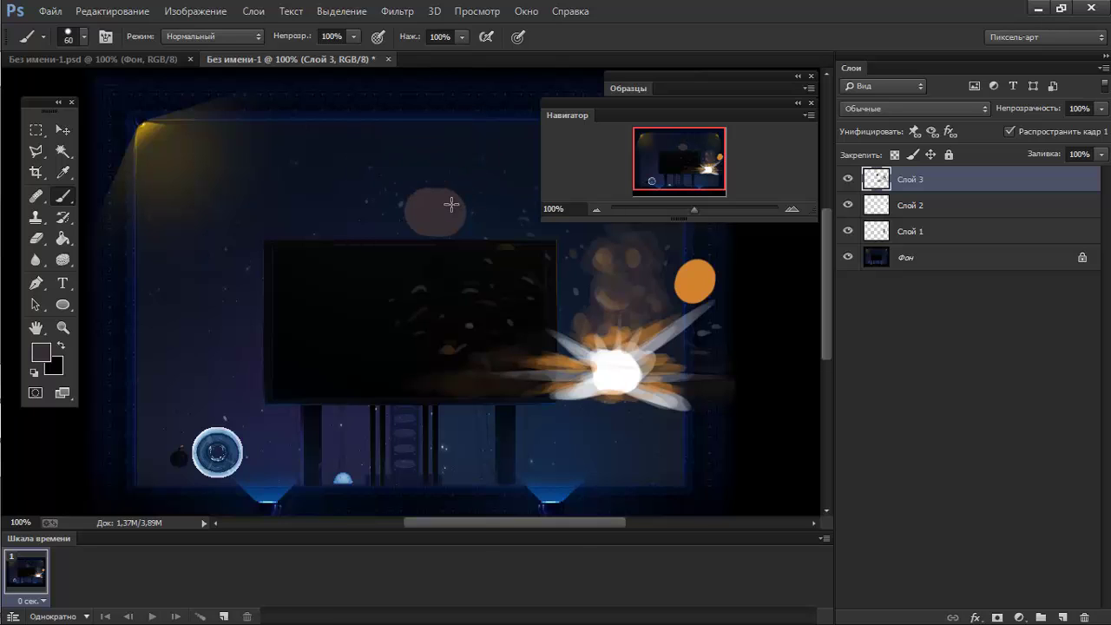
key("ctrl+alt+z")
key("ctrl+alt+z")
right_click(439, 182)
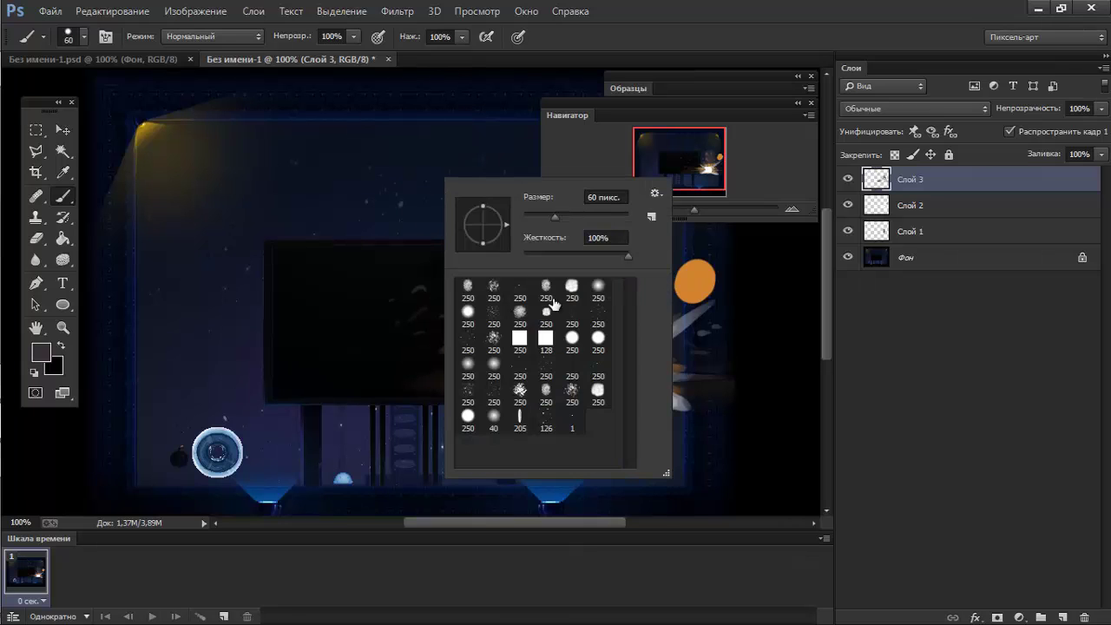
left_click(571, 289)
left_click(553, 219)
key("Return")
mouse_move(379, 188)
left_mouse_down()
mouse_move(367, 183)
mouse_move(364, 151)
mouse_move(310, 141)
mouse_move(373, 186)
mouse_move(382, 154)
mouse_move(304, 126)
mouse_move(353, 155)
mouse_move(307, 150)
left_mouse_up()
Lasso the upper-left smoke cloud, delete it, and deselect.
key("x")
key("x")
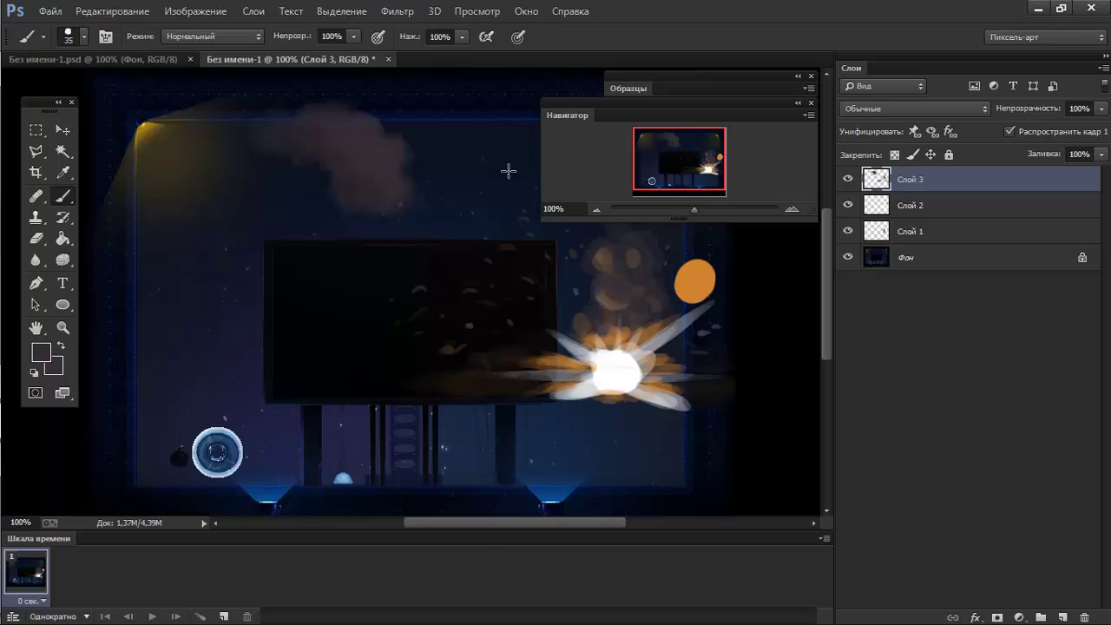
key("e")
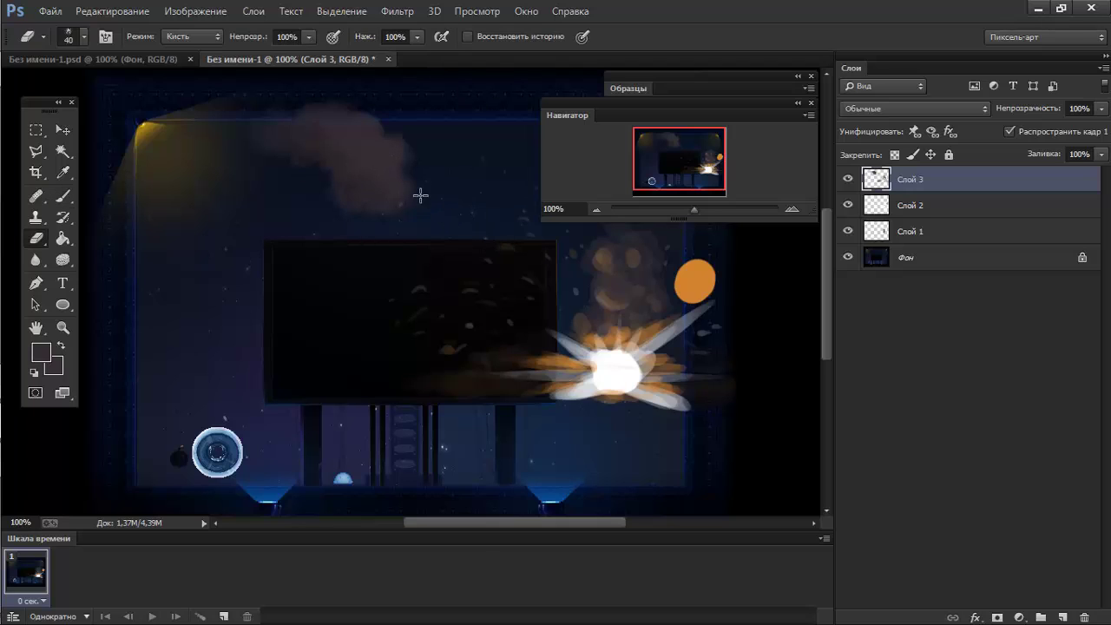
key("l")
left_click(263, 231)
left_click(217, 112)
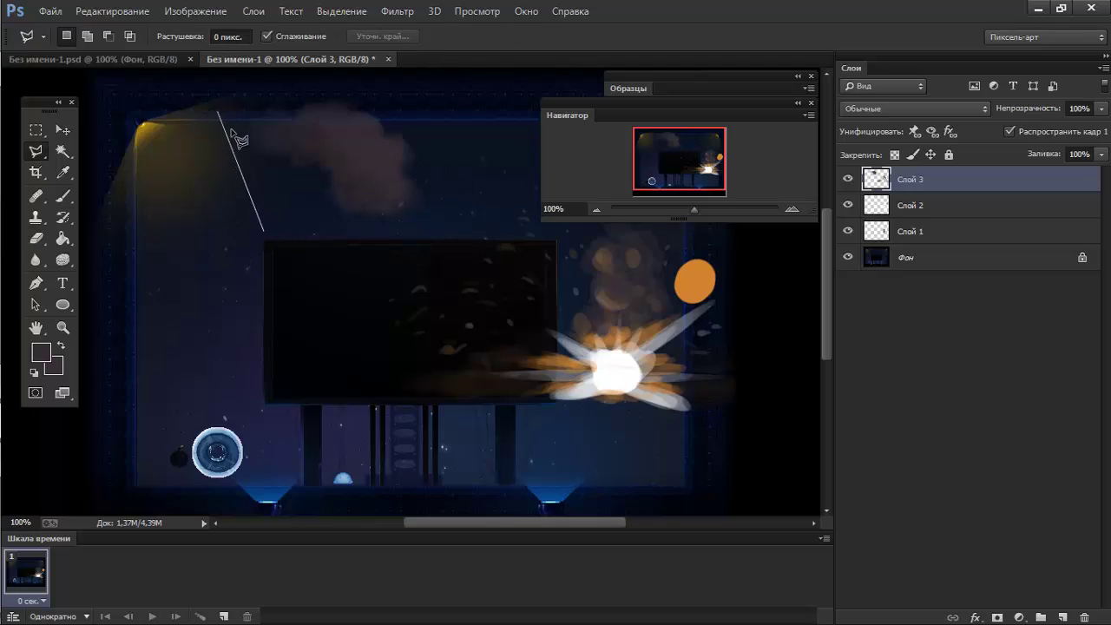
key("Escape")
key("shift+l")
key("shift+l")
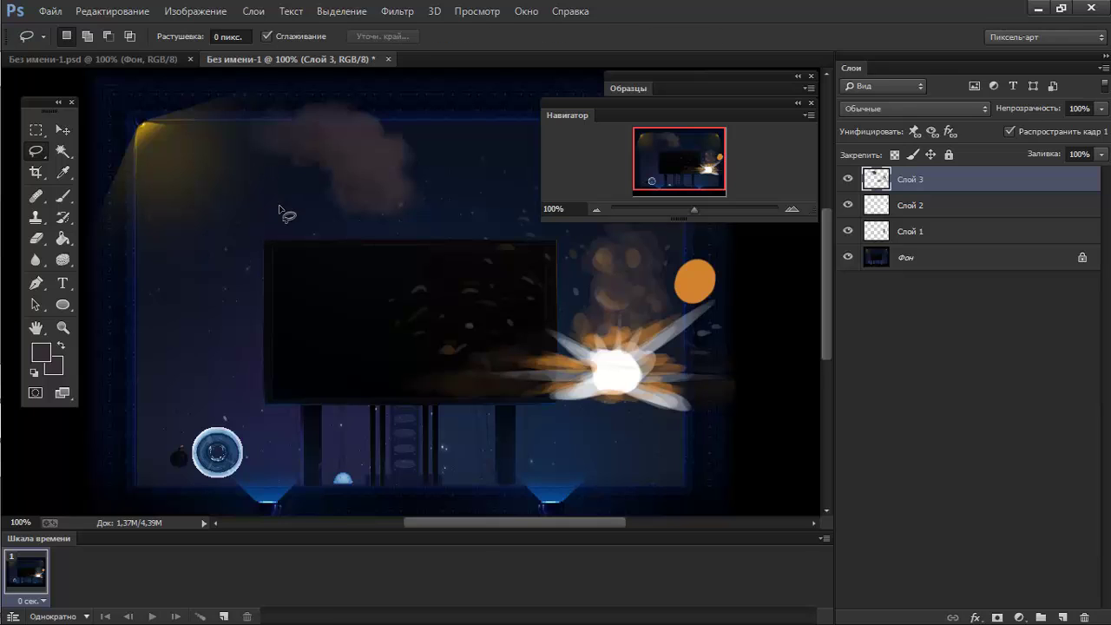
mouse_move(278, 205)
left_mouse_down()
mouse_move(285, 79)
mouse_move(405, 277)
mouse_move(226, 254)
left_mouse_up()
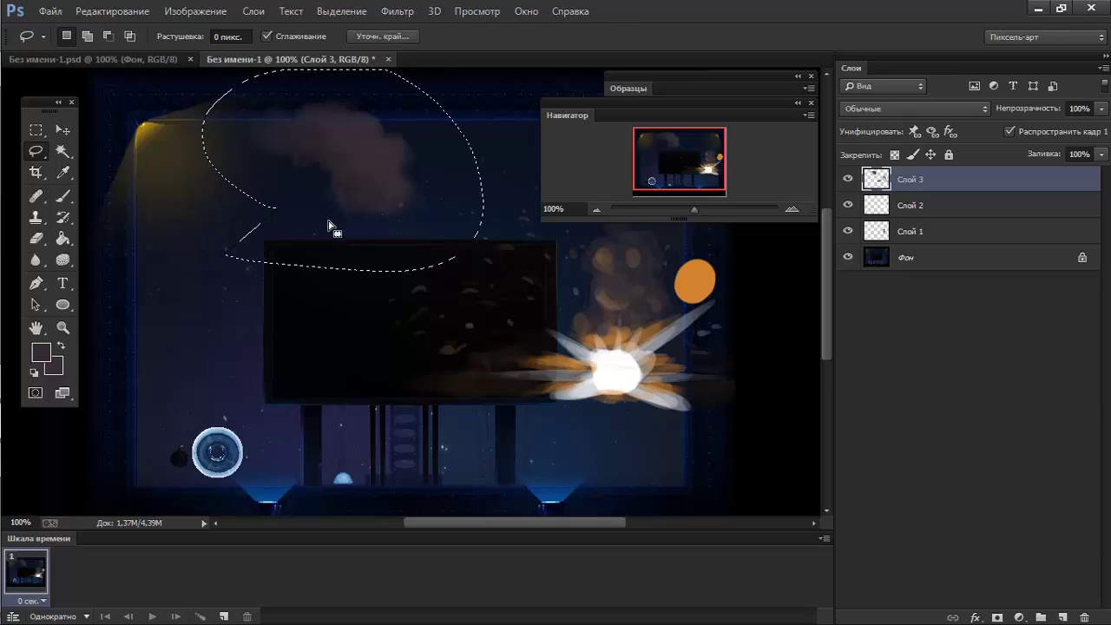
key("Delete")
key("ctrl+d")
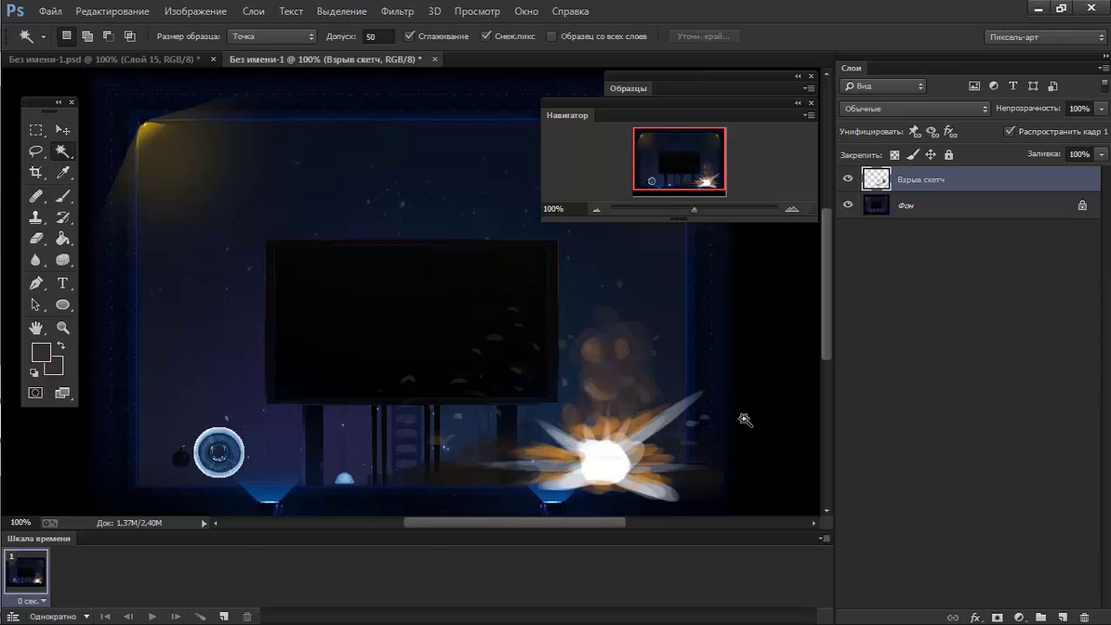
Zoom in and add Слой 1 above Взрыв скетч in Линейный осветлитель (добавить) blend mode.
mouse_move(628, 410)
left_mouse_down()
mouse_move(611, 340)
mouse_move(617, 374)
left_mouse_up()
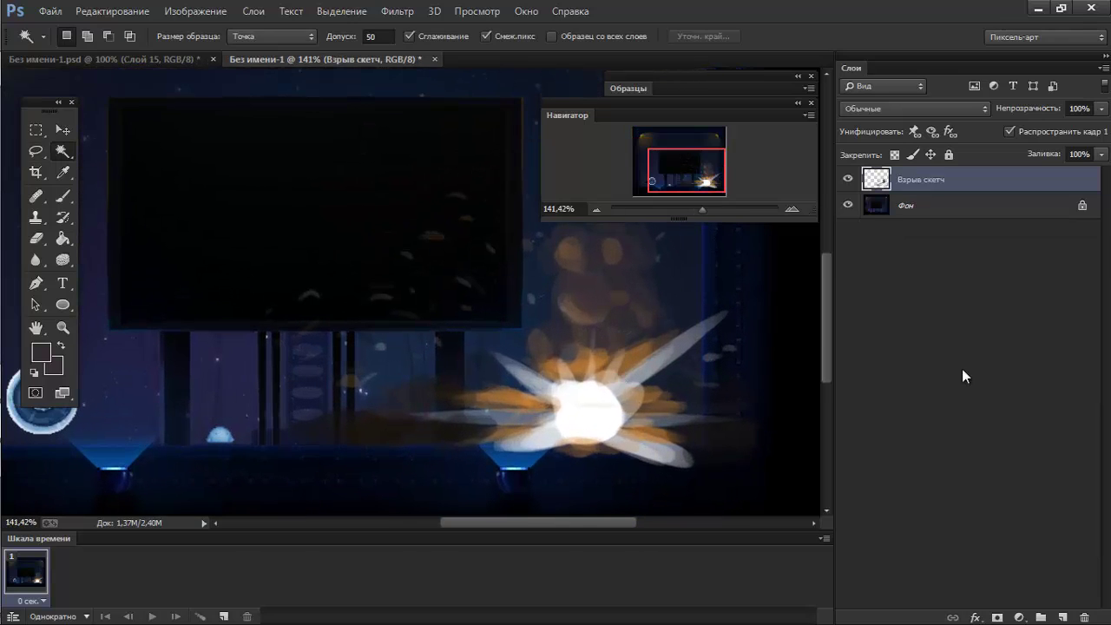
left_click(1063, 617)
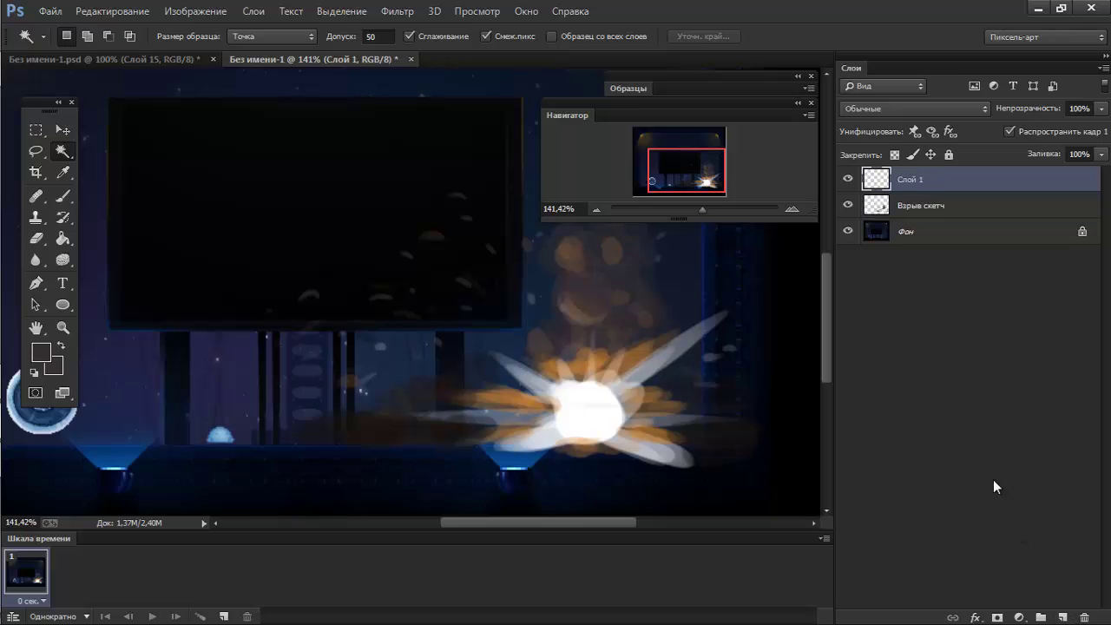
left_click(878, 109)
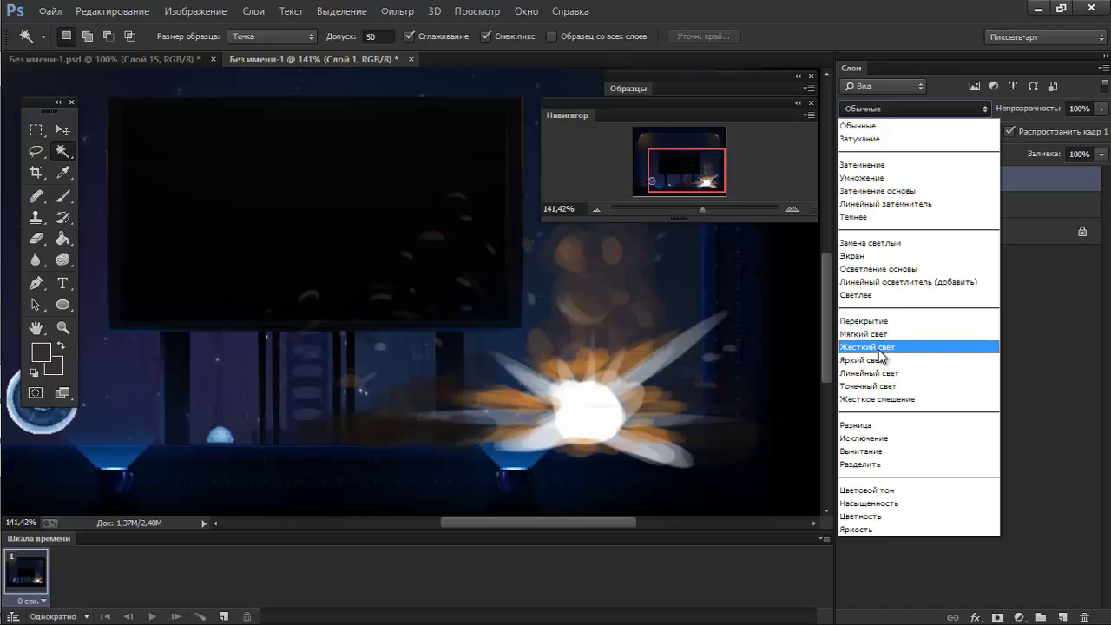
left_click(886, 284)
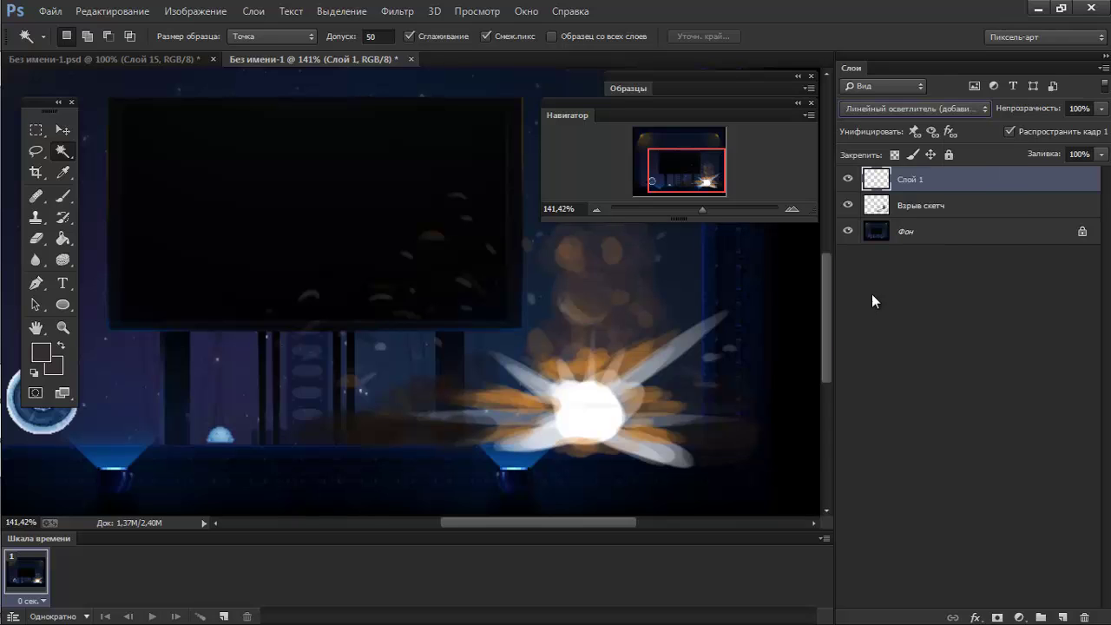
left_click(61, 197)
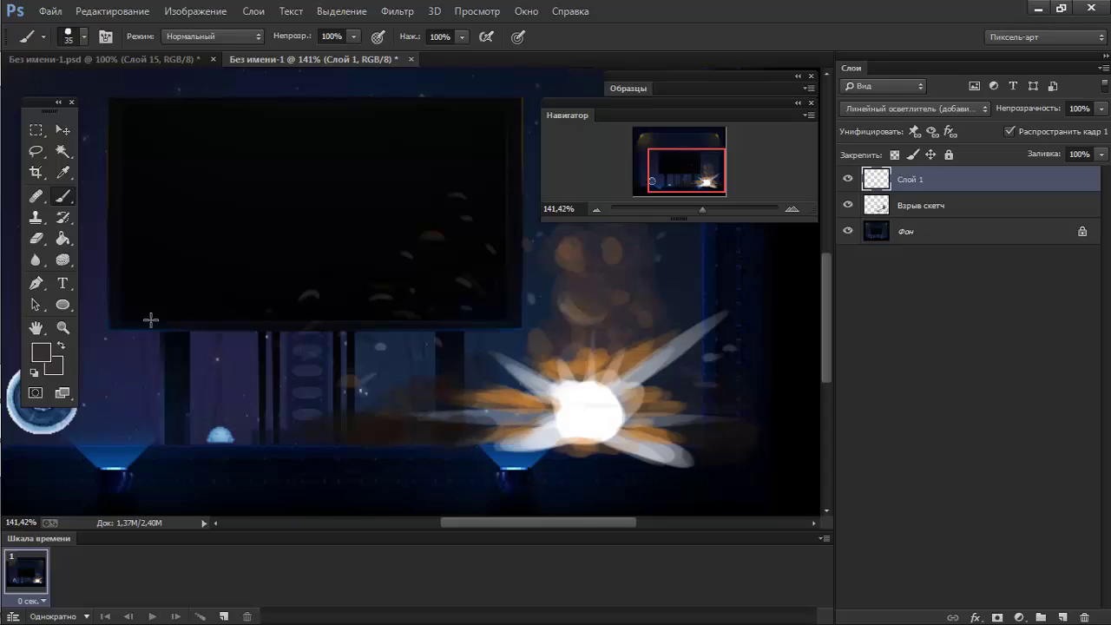
Set the foreground colour to a light, vivid orange.
left_click(43, 356)
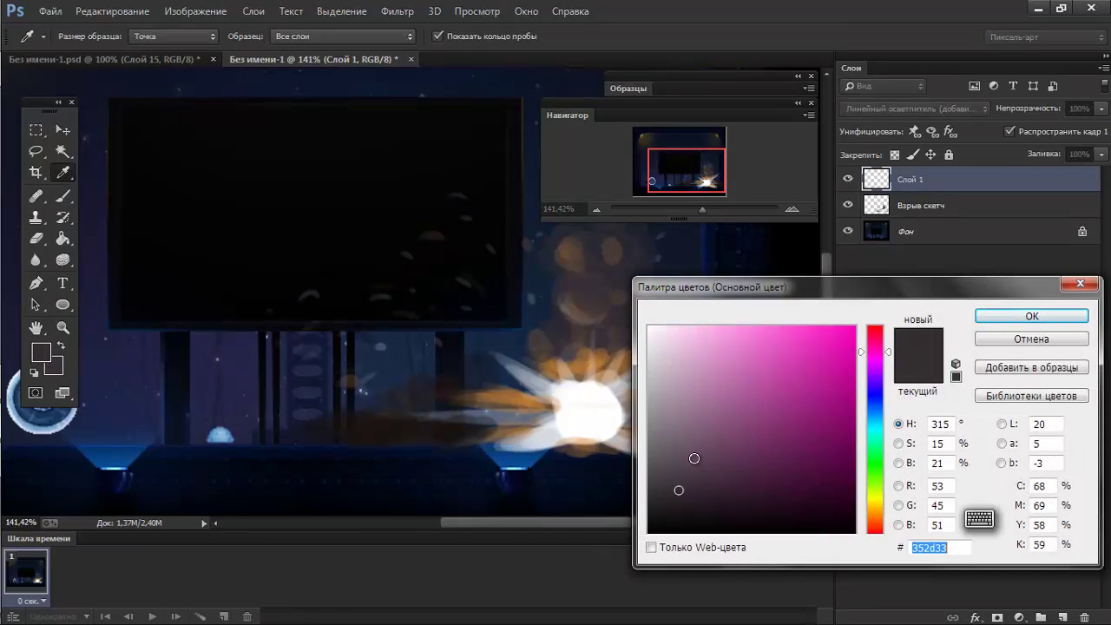
left_click_drag(676, 416, 675, 384)
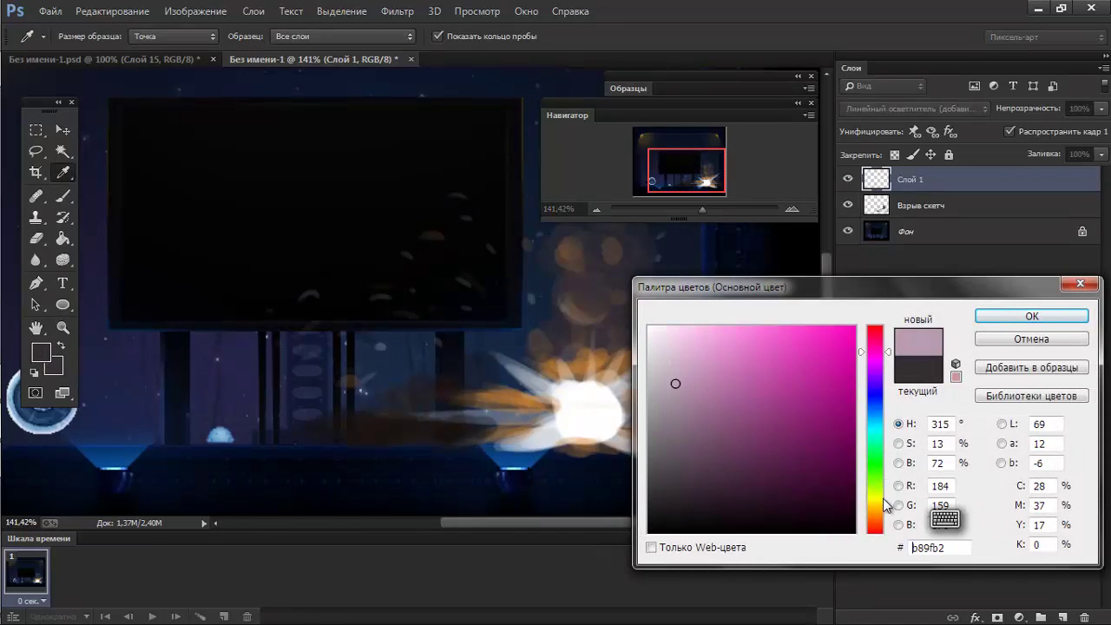
left_click_drag(883, 516, 878, 505)
left_click(755, 362)
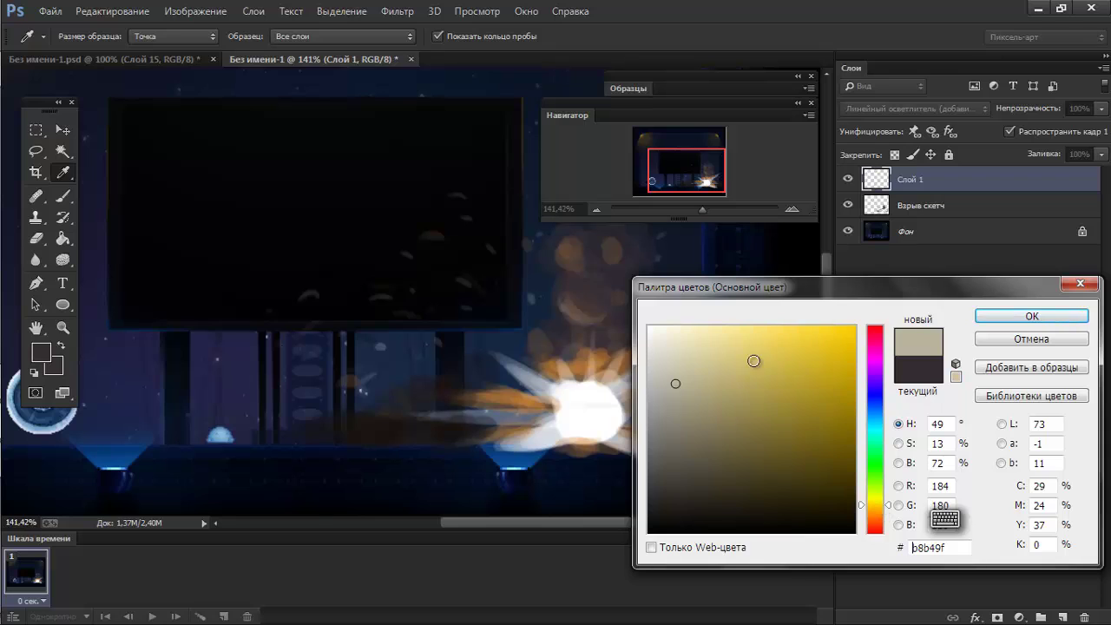
left_click_drag(878, 507, 880, 517)
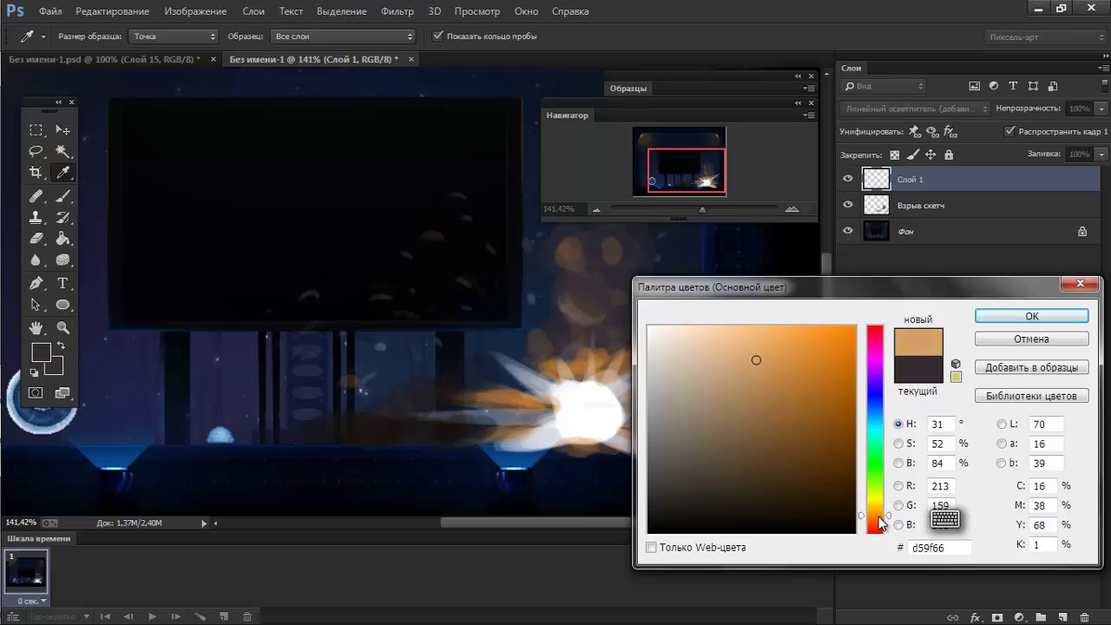
left_click_drag(781, 351, 765, 344)
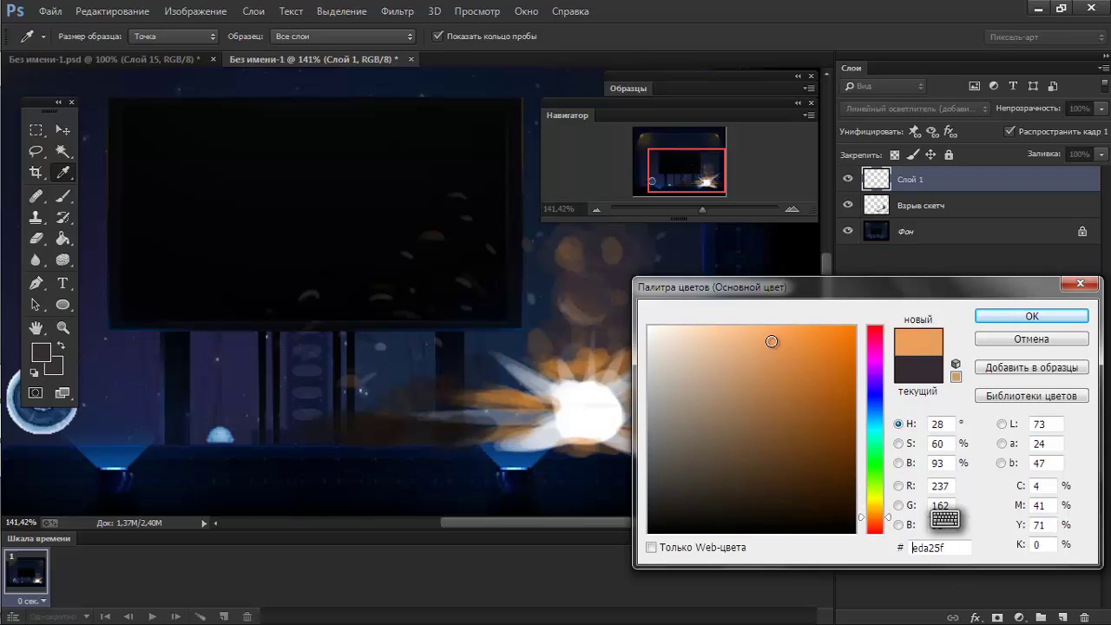
left_click(1007, 316)
Paint a warm orange glow over the explosion with a 250 px soft round brush.
key("b")
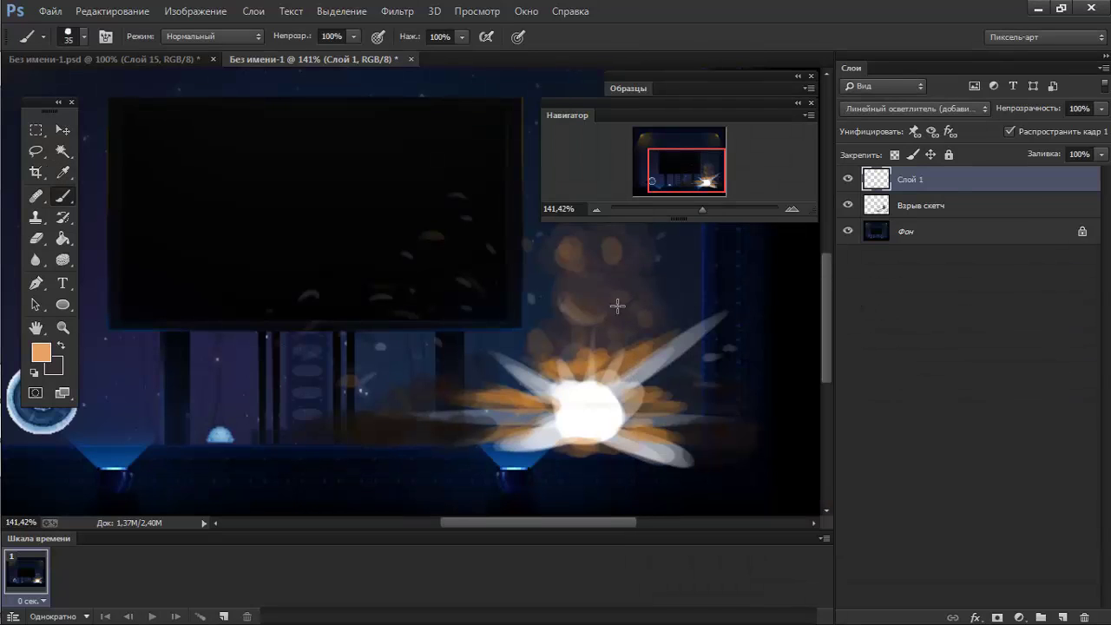
right_click(255, 334)
left_click(257, 486)
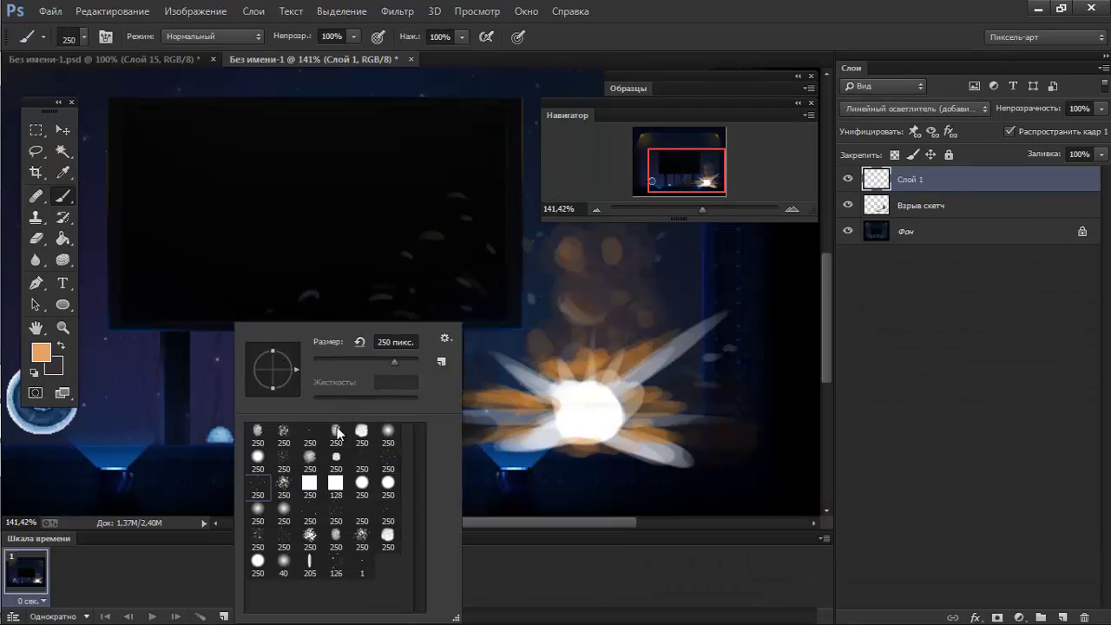
left_click(258, 508)
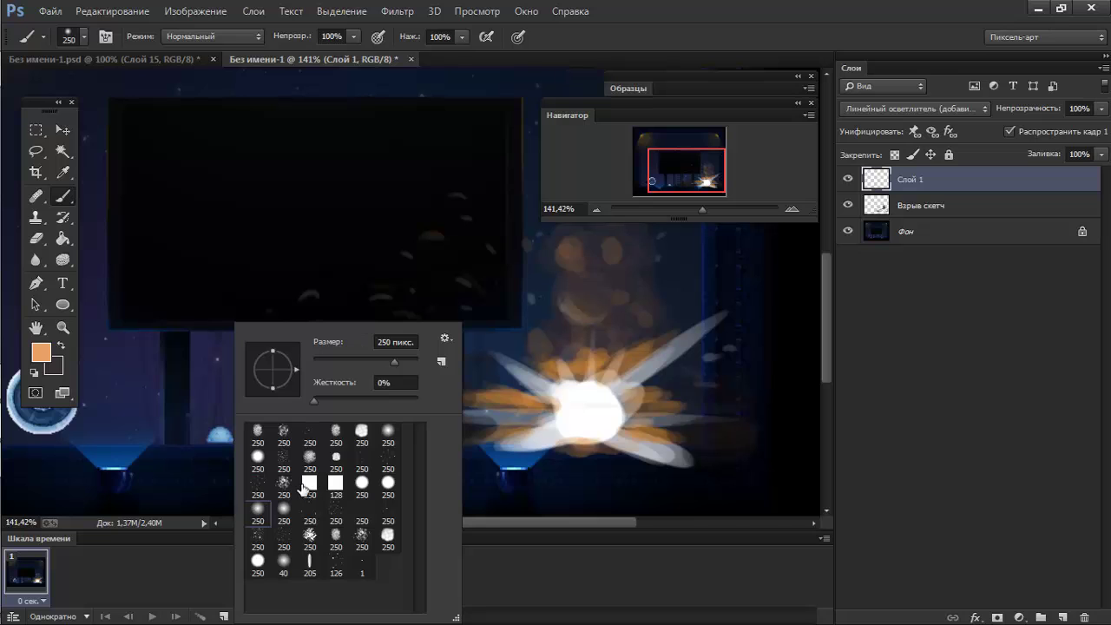
key("Return")
left_click_drag(600, 399, 634, 379)
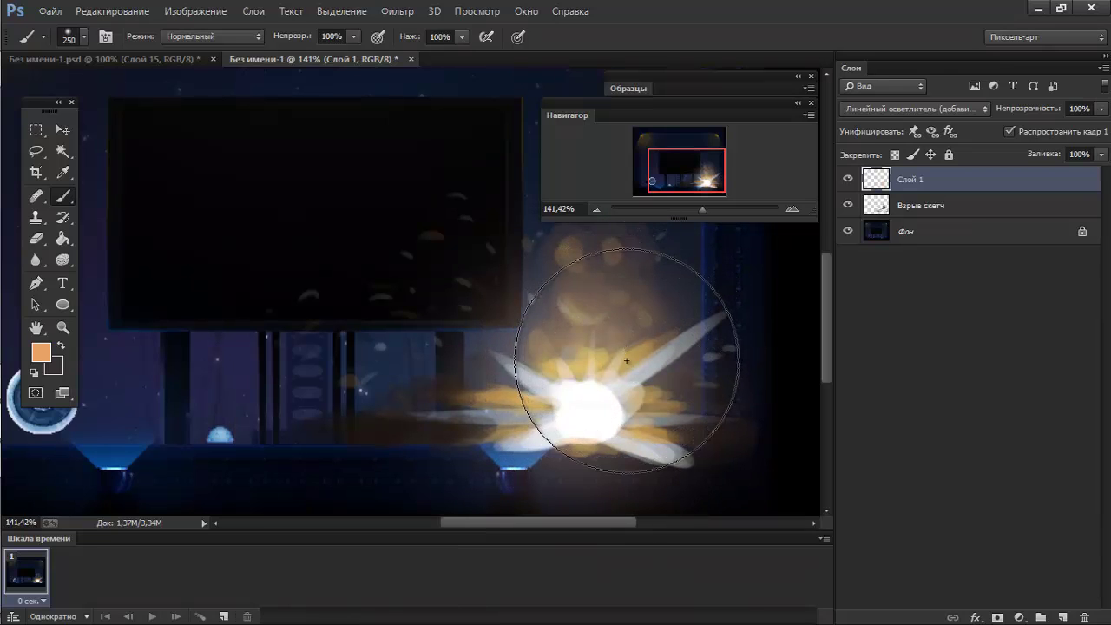
Paint a bright white-yellow core at the explosion's centre with a 100 px brush.
key("bracketleft")
key("bracketleft")
key("bracketleft")
key("bracketleft")
key("bracketleft")
key("bracketleft")
mouse_move(573, 422)
left_mouse_down()
mouse_move(600, 365)
mouse_move(571, 437)
left_mouse_up()
left_click_drag(596, 390, 582, 385)
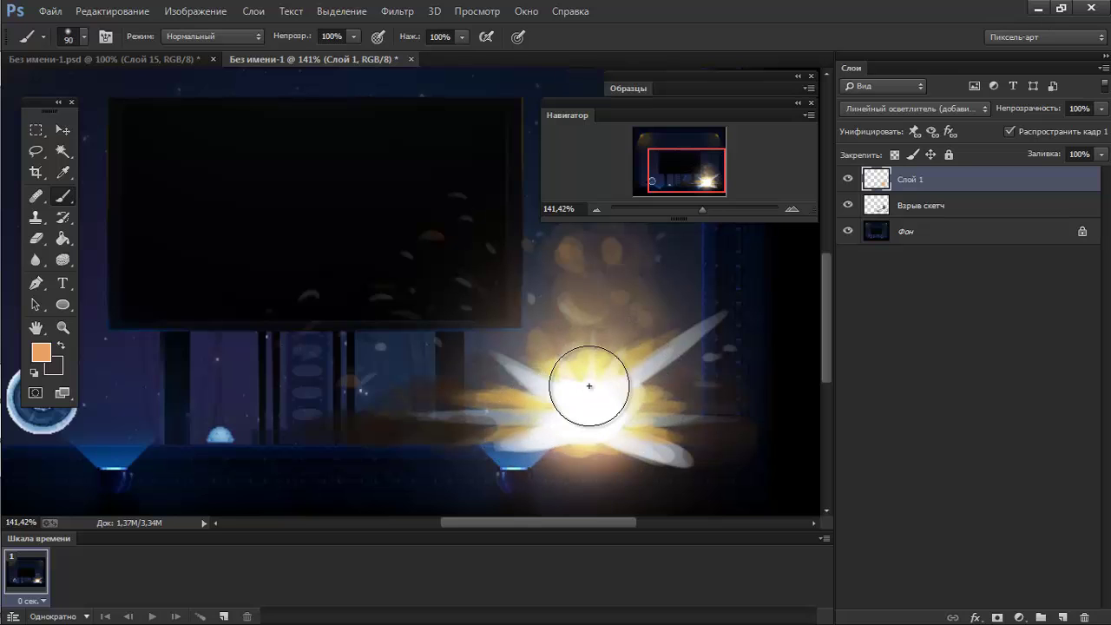
key("bracketleft")
key("bracketleft")
key("bracketleft")
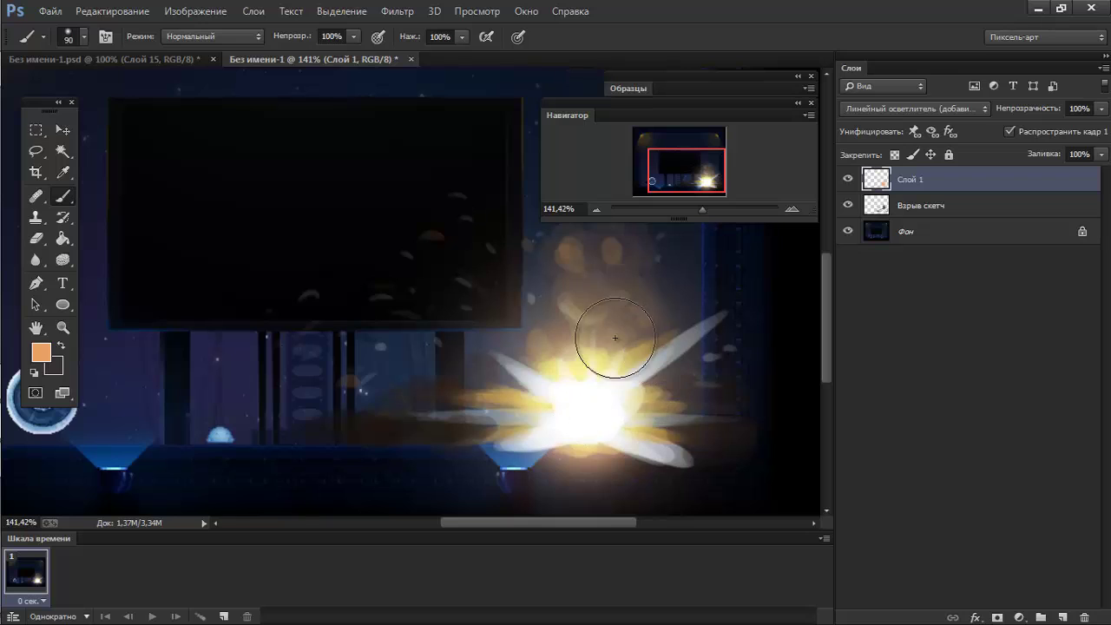
mouse_move(575, 367)
left_mouse_down()
mouse_move(541, 404)
mouse_move(224, 414)
left_mouse_up()
Paint 15 px bright light streaks left, right and diagonally from the explosion.
key("bracketleft")
key("bracketleft")
key("bracketleft")
key("bracketleft")
key("bracketleft")
key("bracketleft")
key("bracketleft")
key("bracketleft")
key("ctrl+z")
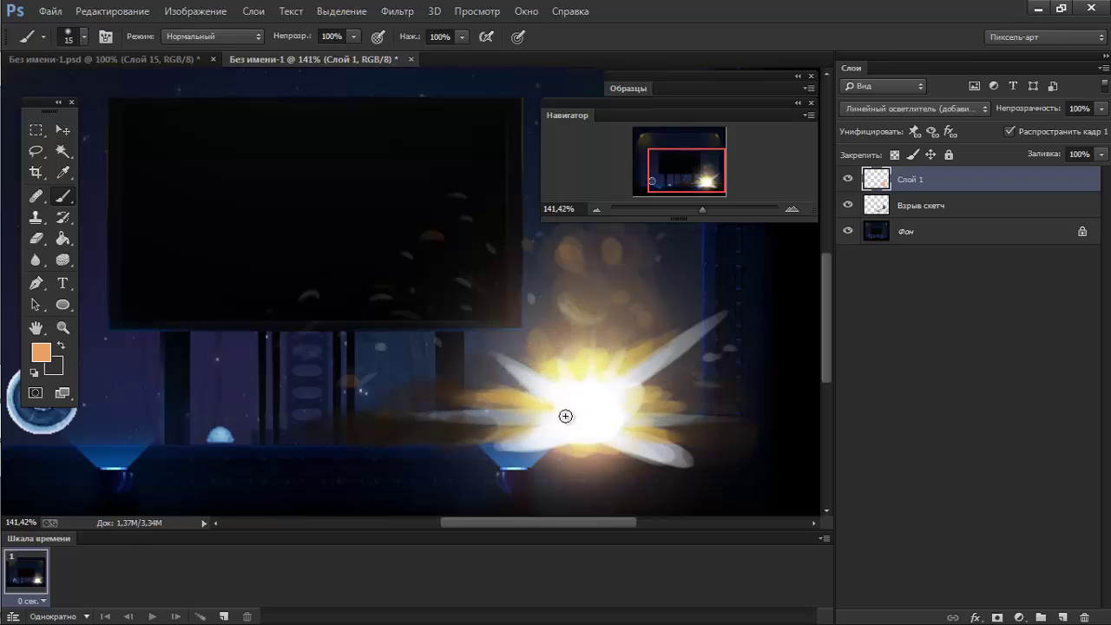
left_click_drag(568, 417, 294, 421)
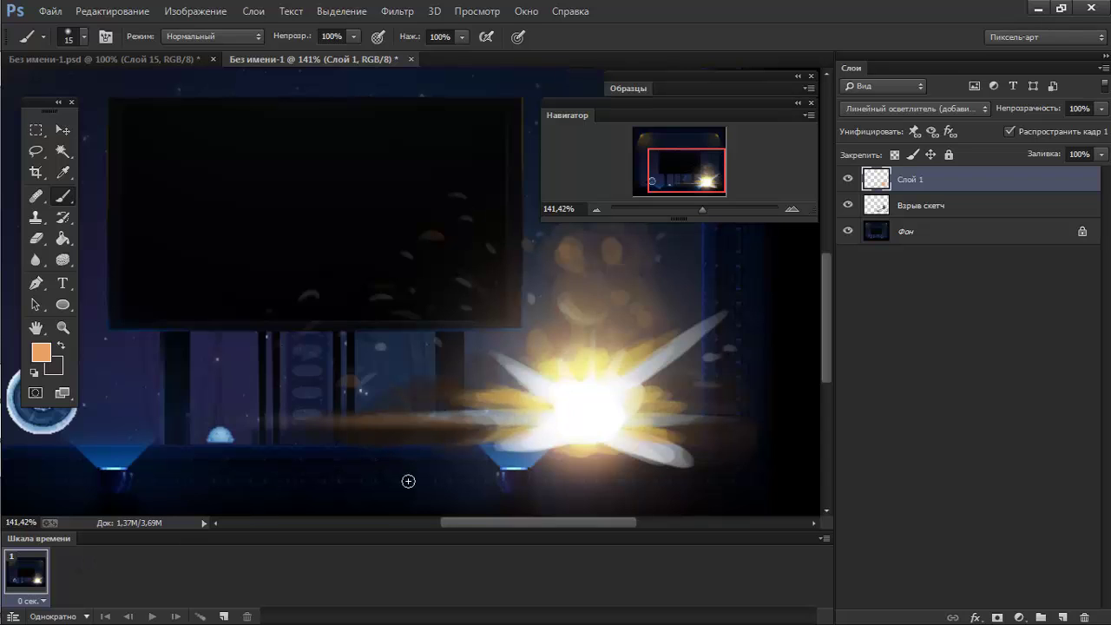
left_click_drag(591, 424, 930, 458)
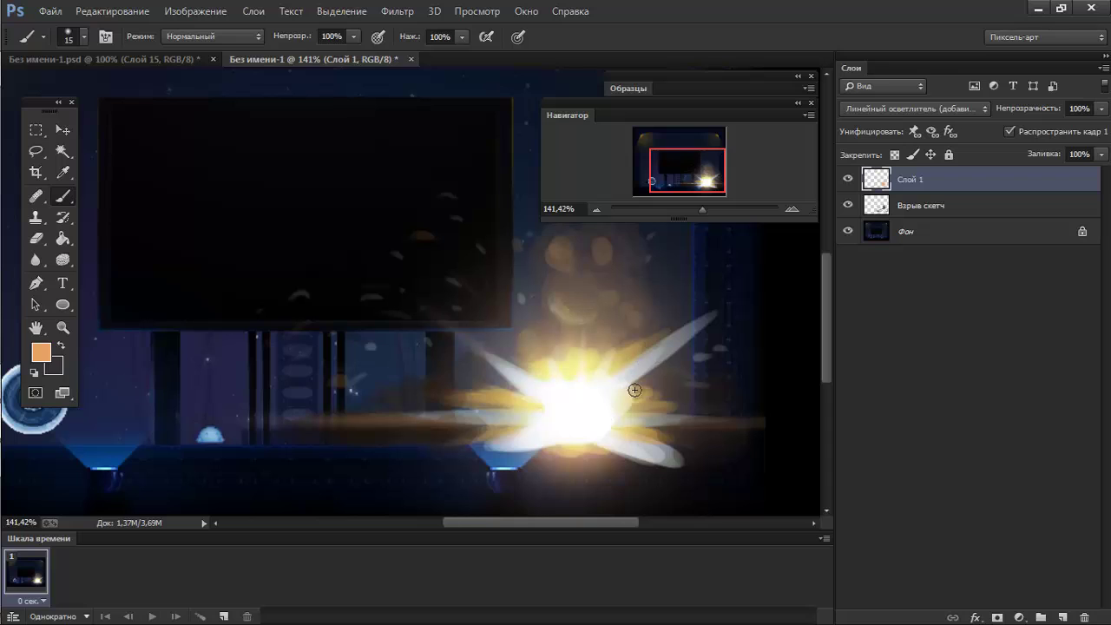
left_click_drag(632, 385, 764, 288)
key("ctrl+z")
key("ctrl+z")
key("ctrl+z")
key("ctrl+z")
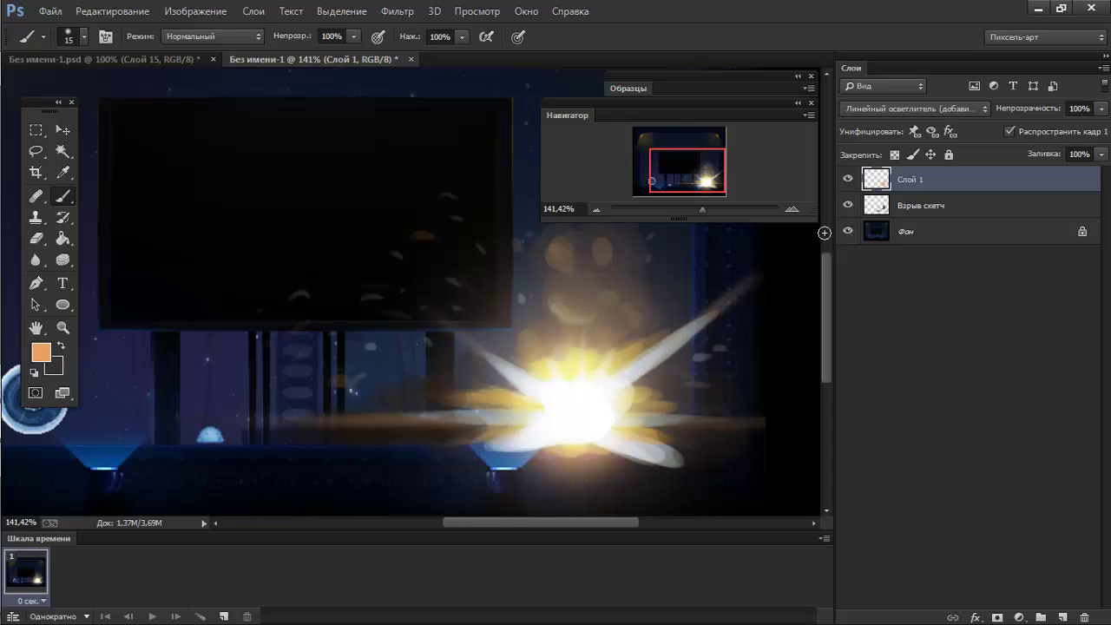
key("ctrl+z")
key("ctrl+z")
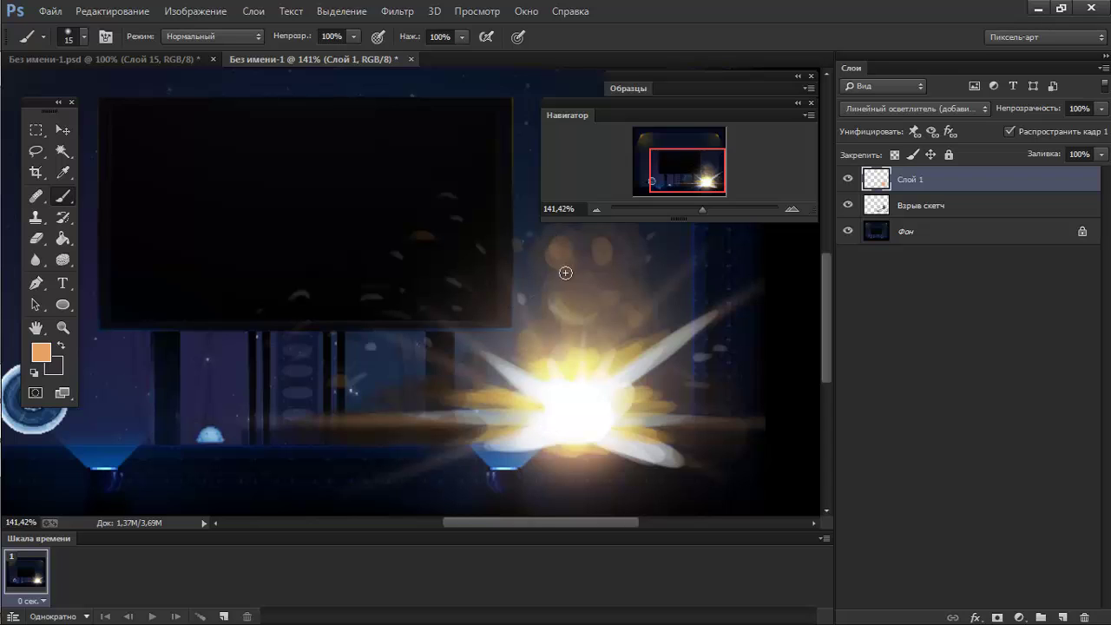
key("bracketleft")
key("bracketleft")
key("bracketleft")
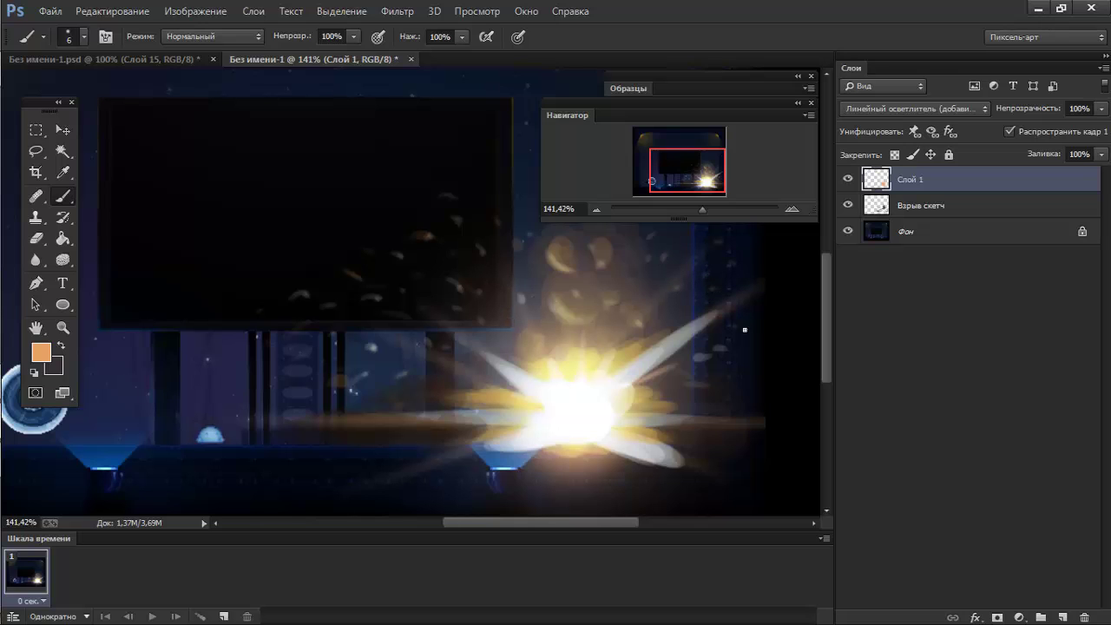
Group Взрыв скетч and Слой 1 into Группа 1, hide the group, and select Фон.
scroll(621, 339, "right", 3)
scroll(608, 316, "up", 1)
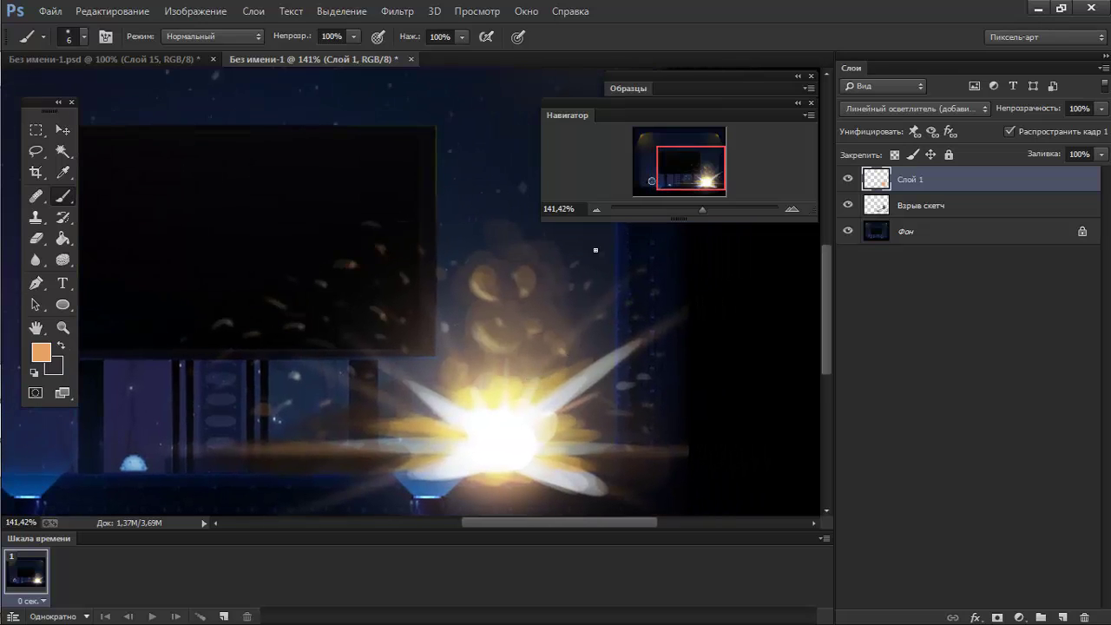
left_click_drag(562, 353, 542, 358)
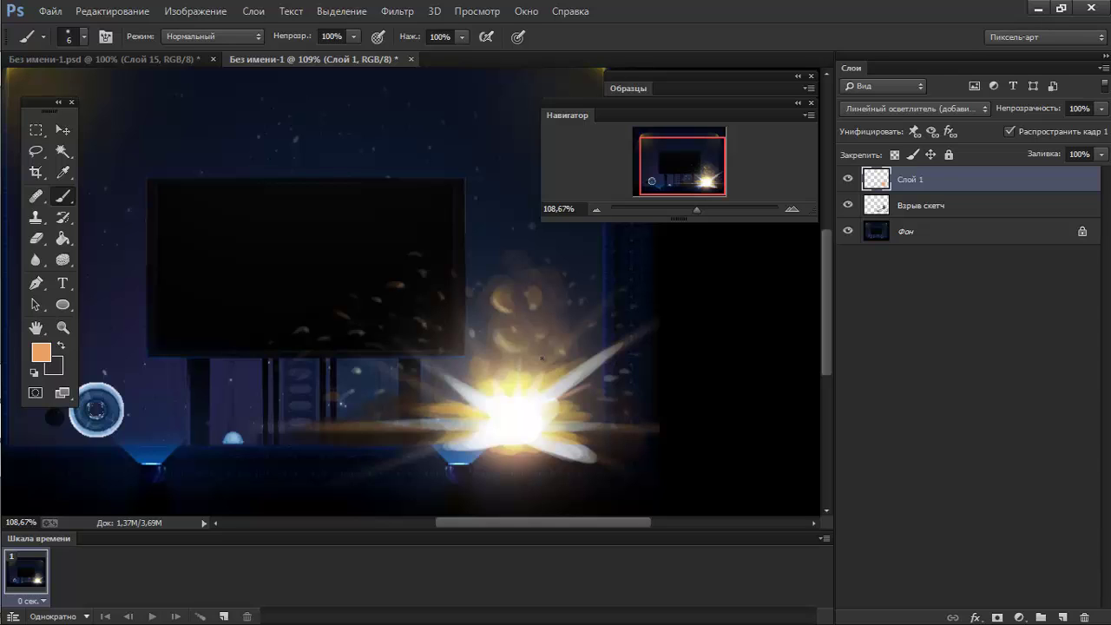
left_click(912, 206, "shift")
key("ctrl+g")
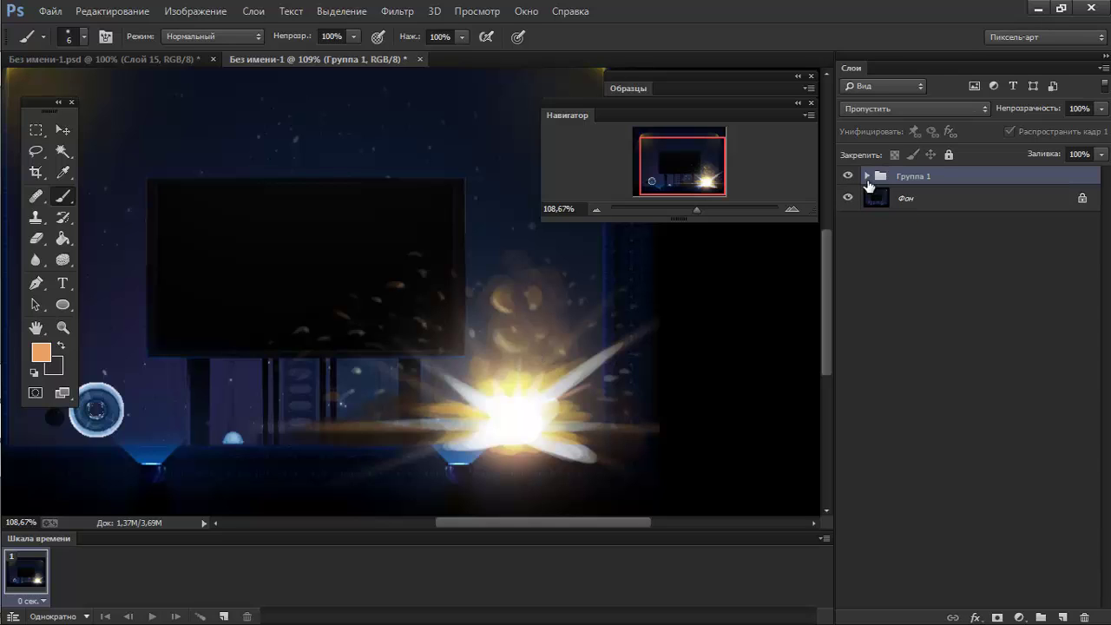
left_click(848, 176)
left_click(876, 200)
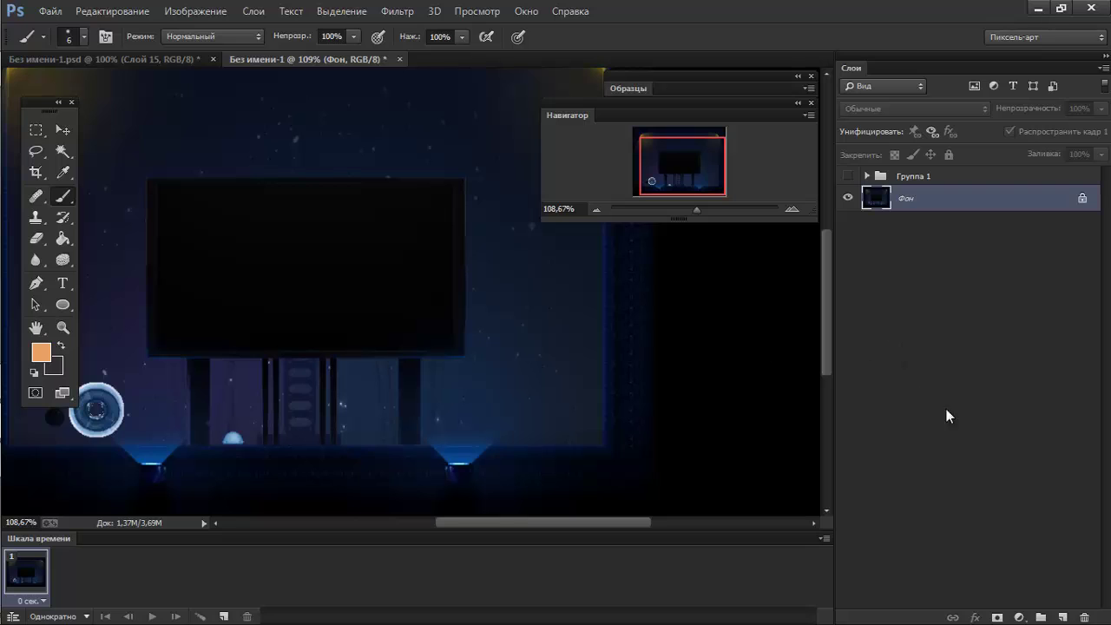
Add an empty Слой 2 above Фон and pan to the lower room.
left_click(1062, 616)
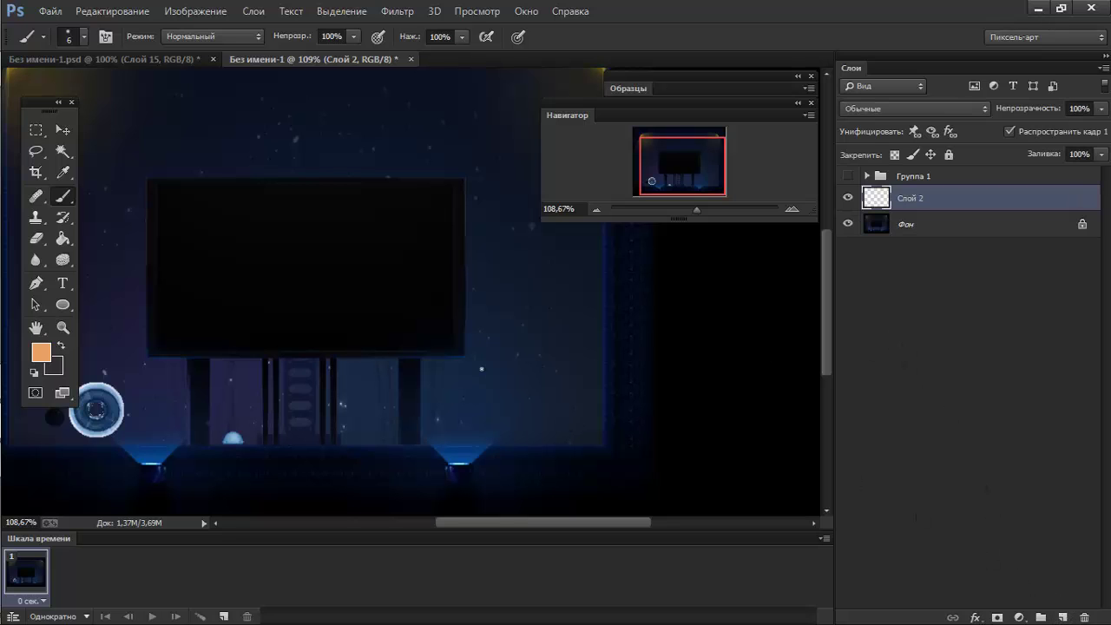
scroll(461, 365, "down", 2)
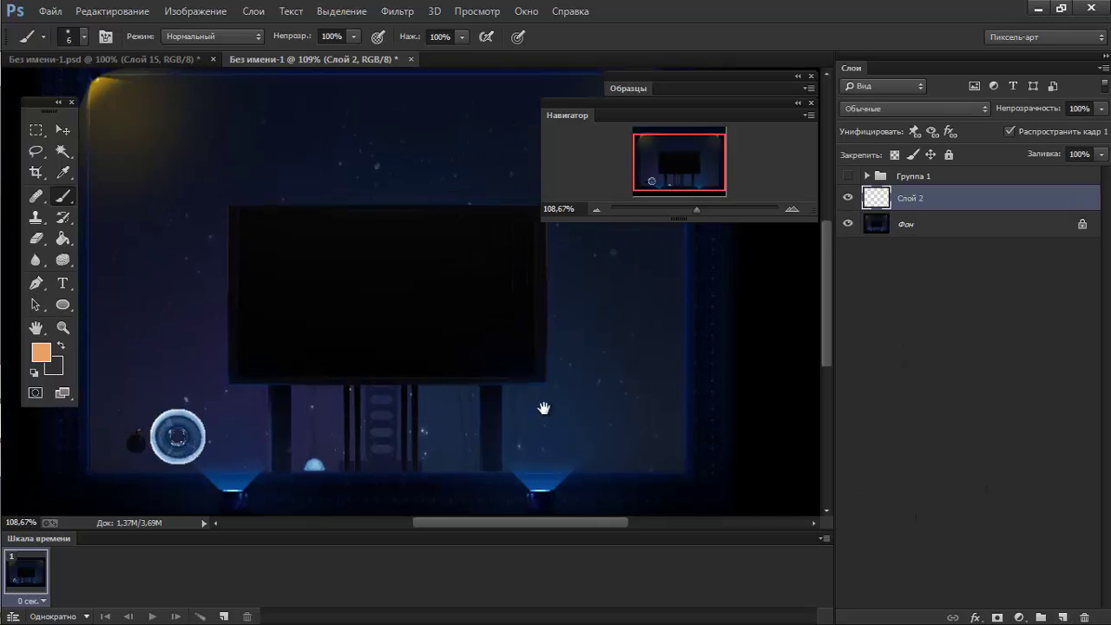
scroll(541, 405, "down", 1)
scroll(556, 404, "down", 2)
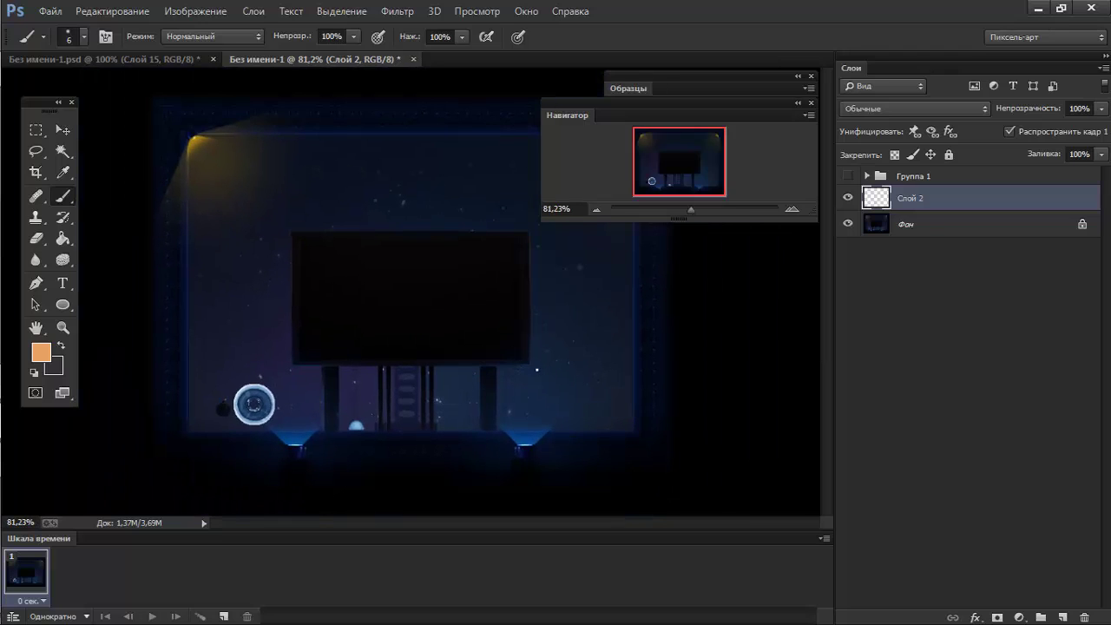
scroll(517, 392, "up", 5)
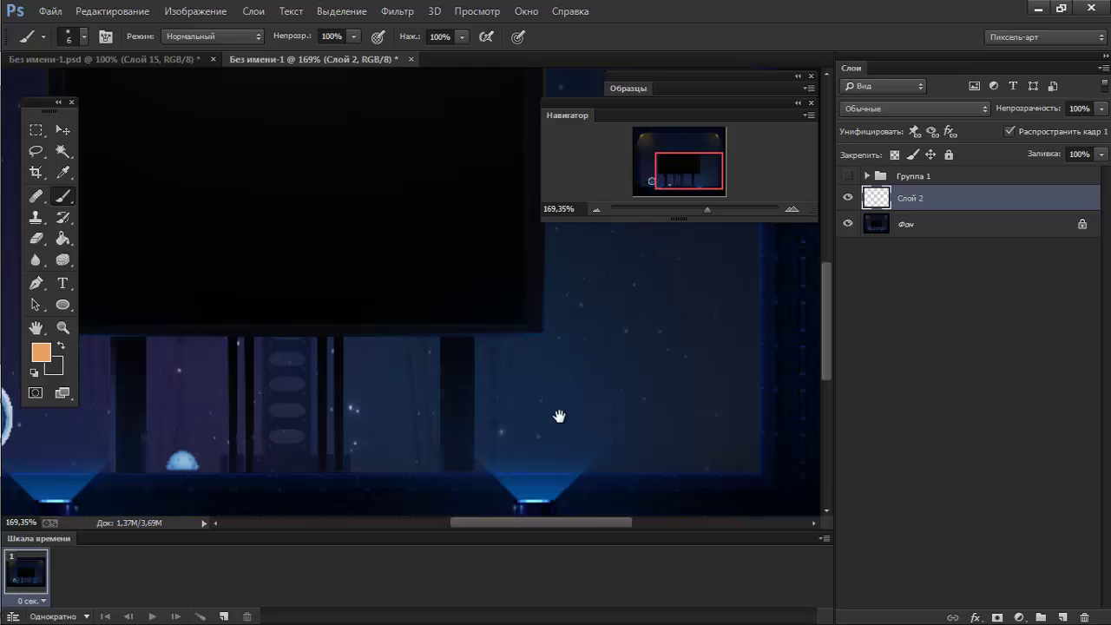
left_click_drag(559, 417, 553, 374)
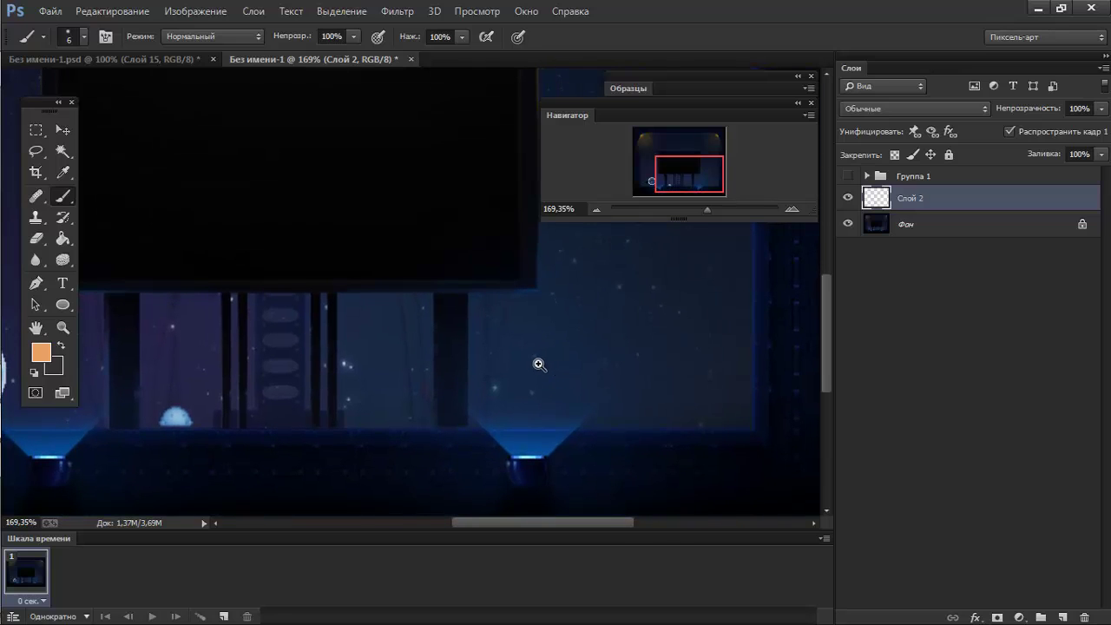
scroll(539, 365, "down", 1)
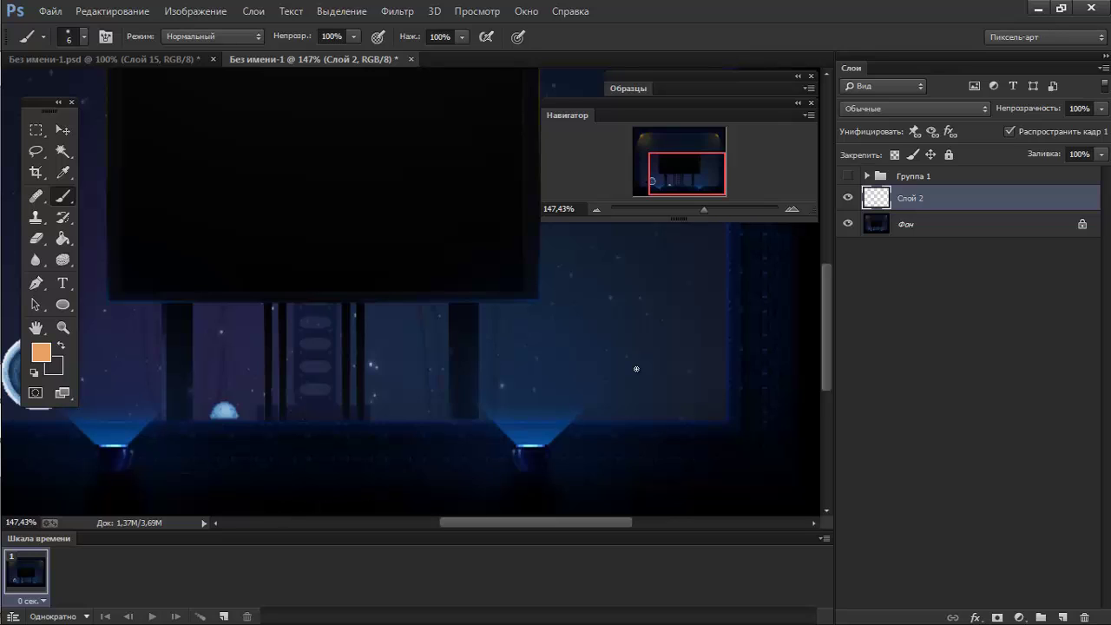
Test an orange stroke, undo it, and cycle through the brush tool variants.
left_click_drag(646, 300, 656, 323)
key("ctrl+z")
key("shift+b")
key("shift+b")
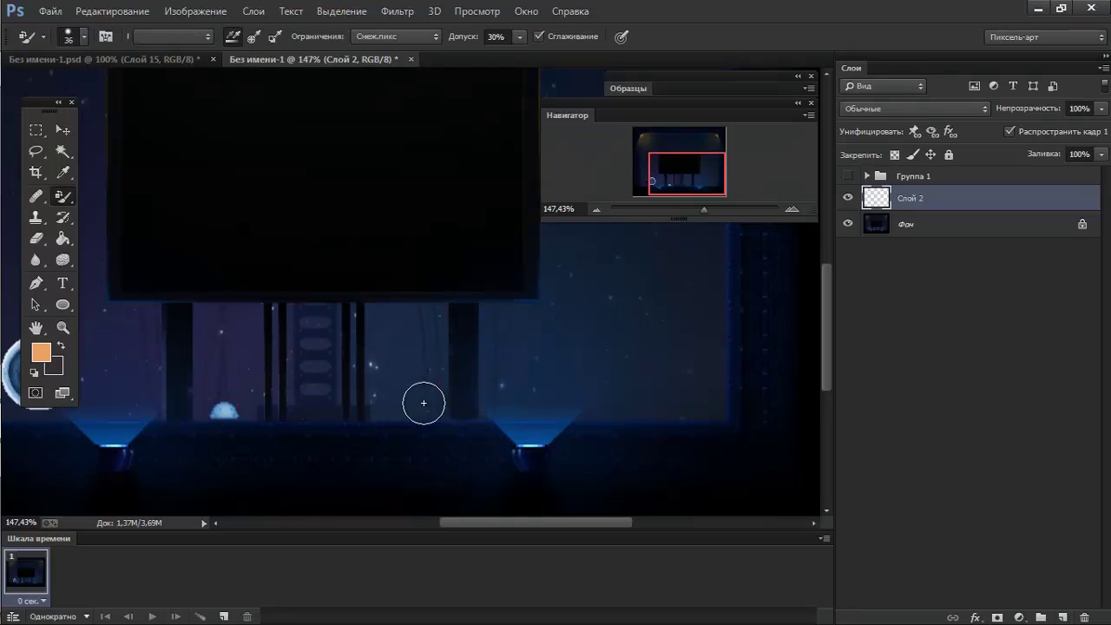
key("shift+b")
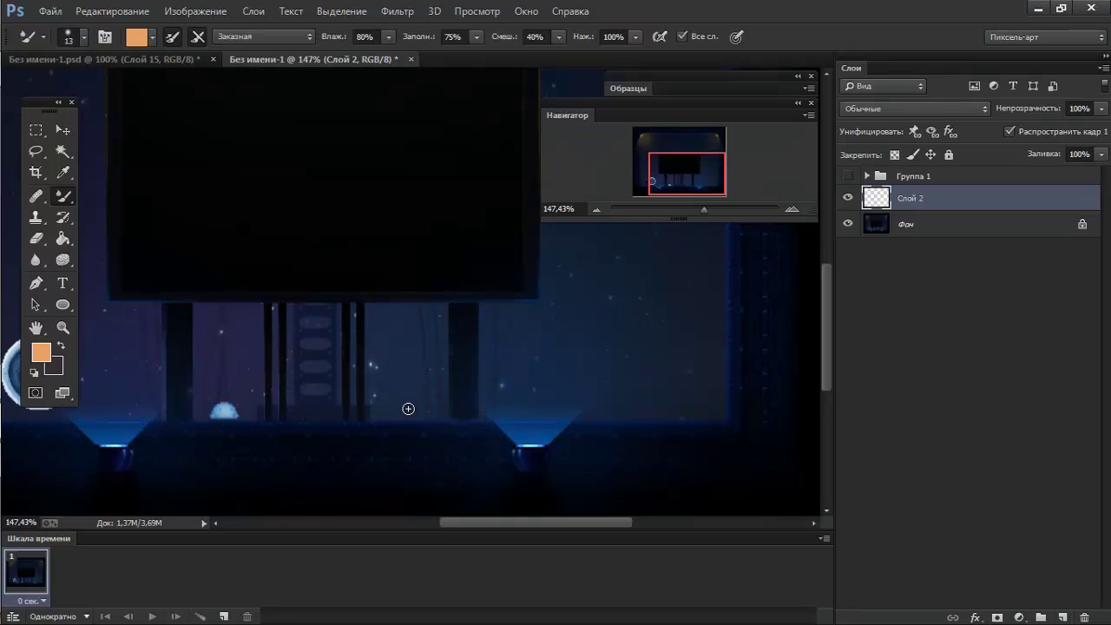
key("shift+b")
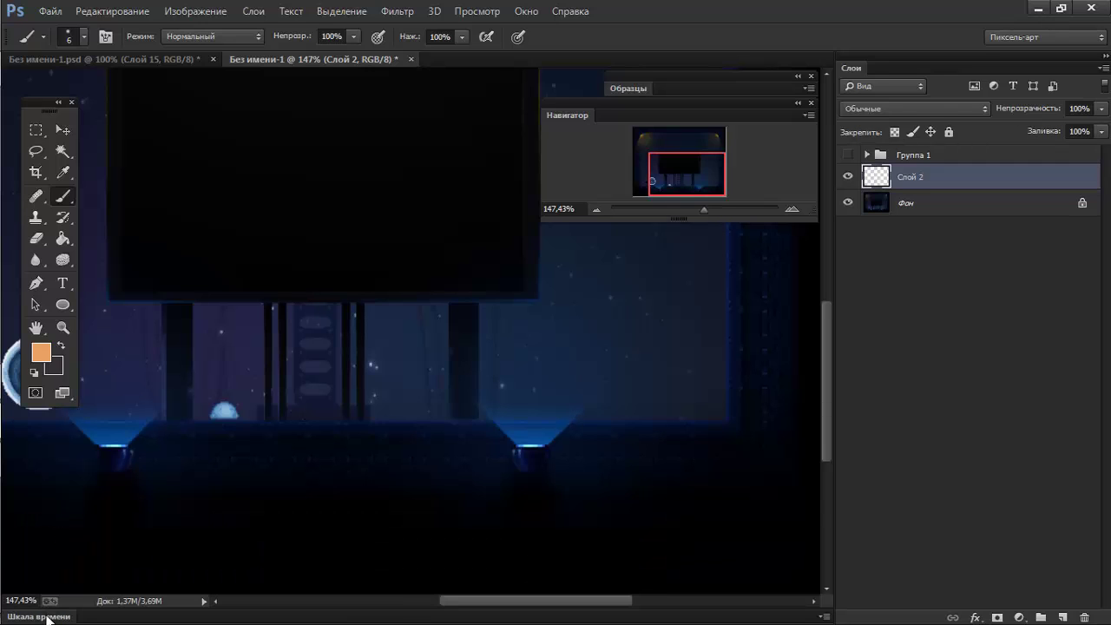
Convert to a video timeline and trial-lengthen the Слой 2 clip, then undo it.
left_click(54, 615)
left_click(14, 616)
left_click(13, 616)
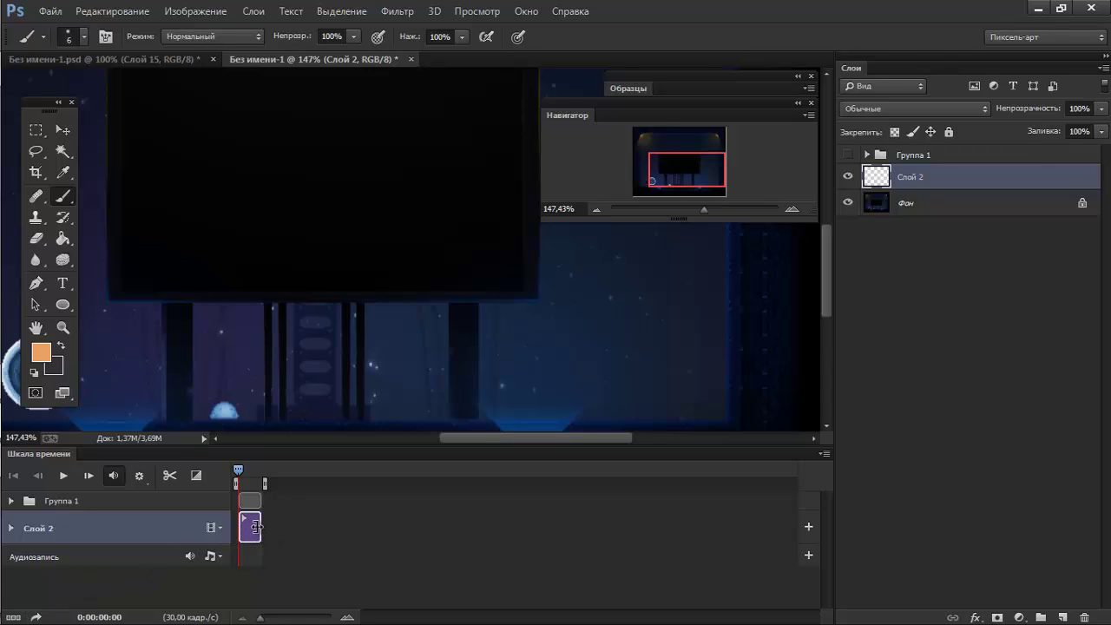
left_click_drag(258, 526, 365, 526)
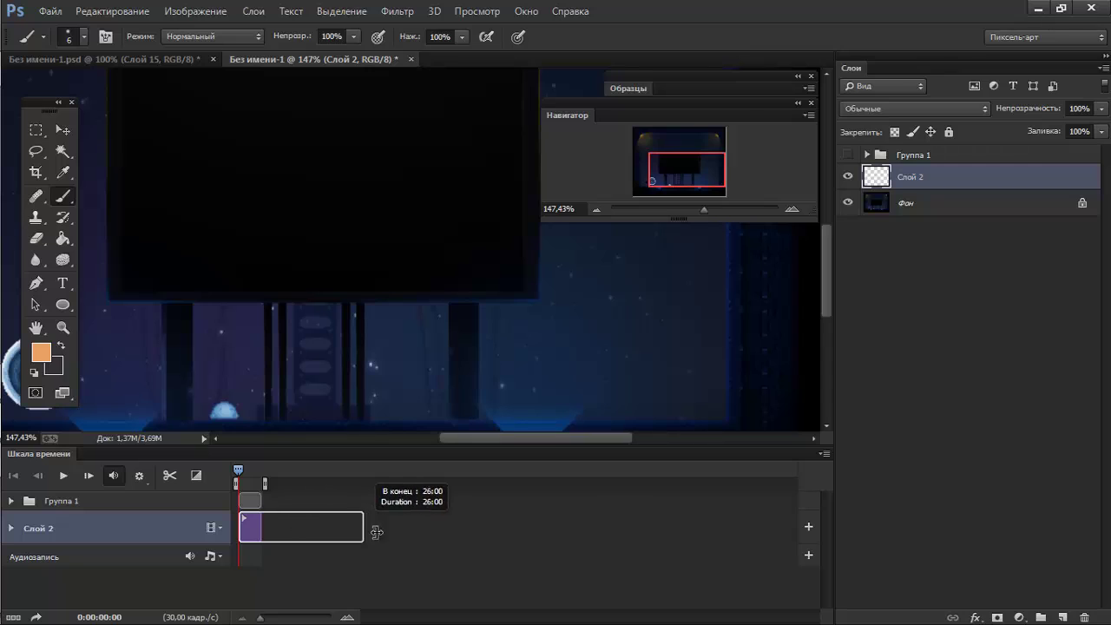
key("ctrl+z")
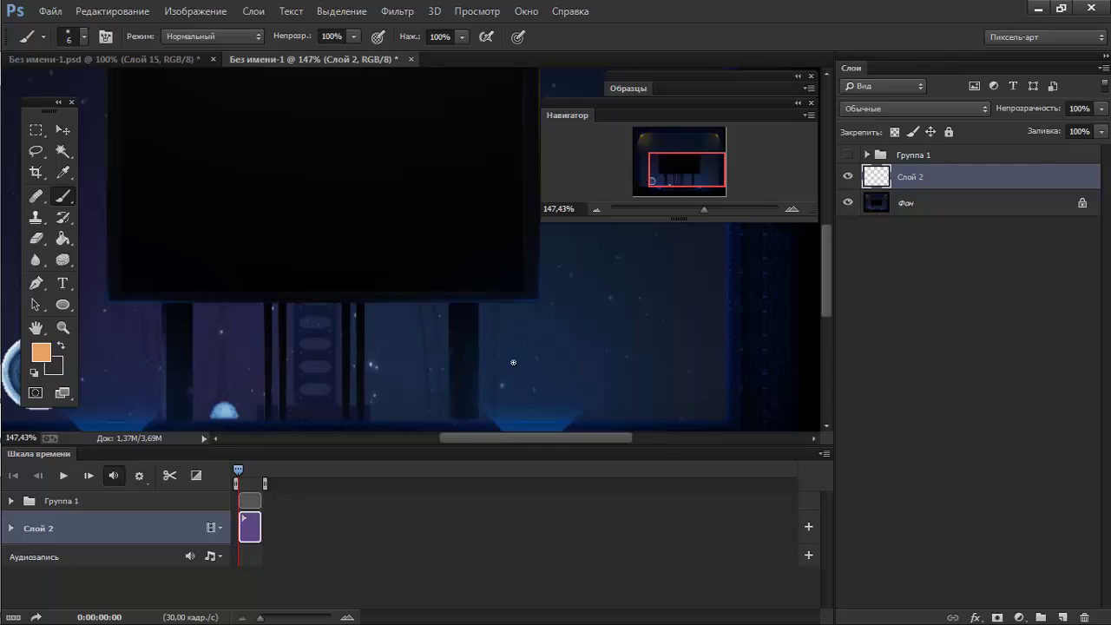
Test an orange oval stroke, undo it, and convert back to frame animation.
left_click_drag(534, 378, 544, 386)
key("ctrl+z")
left_click(13, 618)
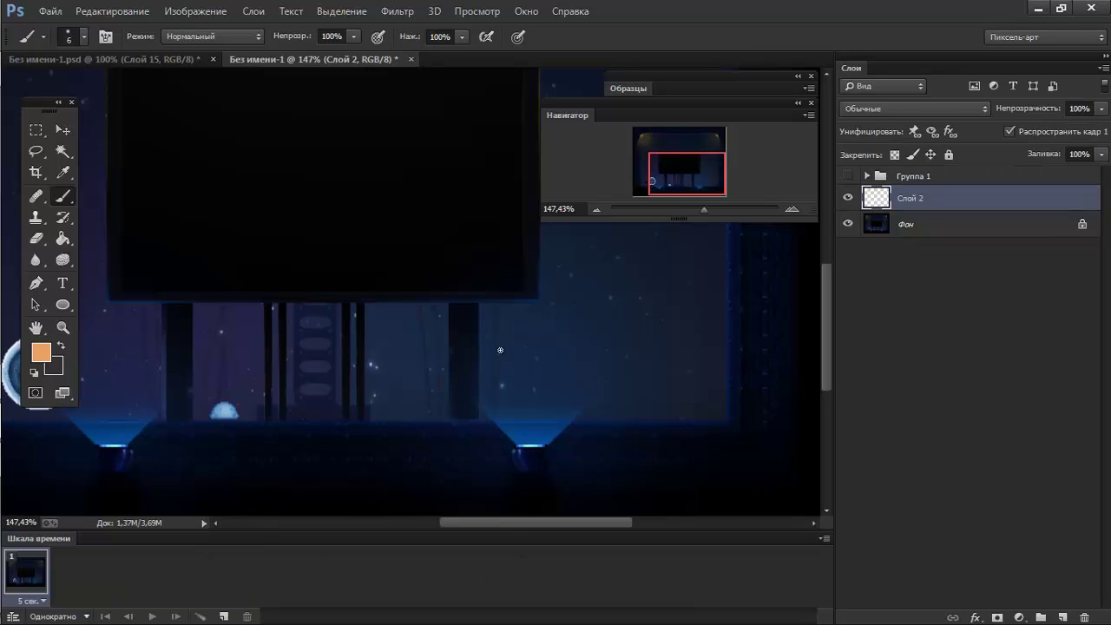
Try a 15 px hard-edged pencil stroke in orange, then undo it.
key("ctrl+shift+d")
key("shift+b")
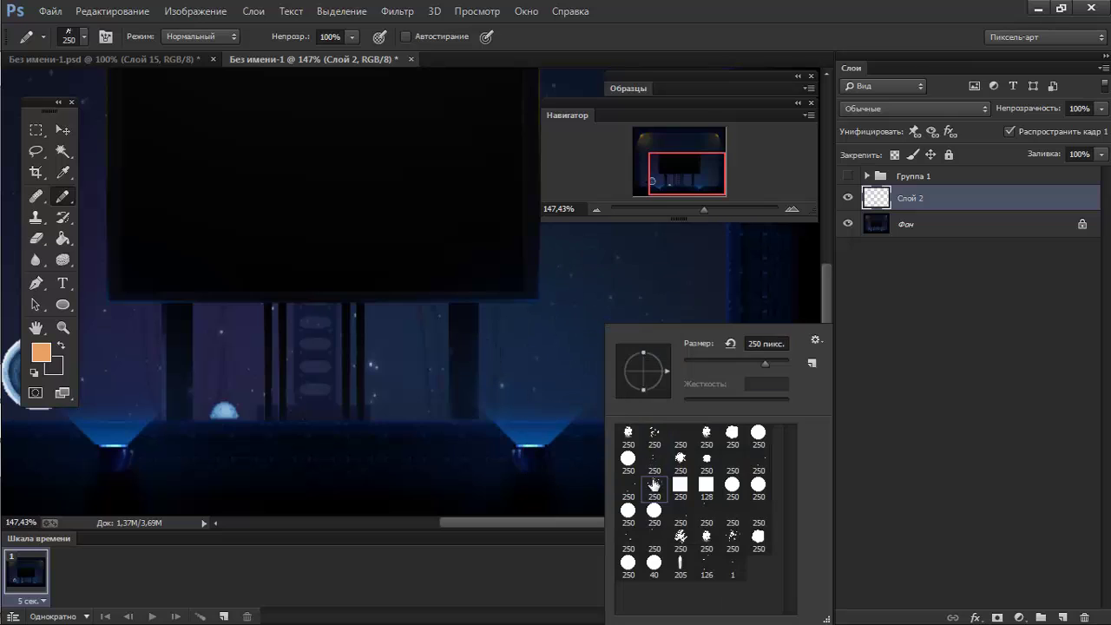
right_click(606, 329)
double_click(767, 344)
type("15")
left_click_drag(575, 400, 613, 391)
key("ctrl+alt+z")
key("ctrl+alt+z")
key("ctrl+alt+z")
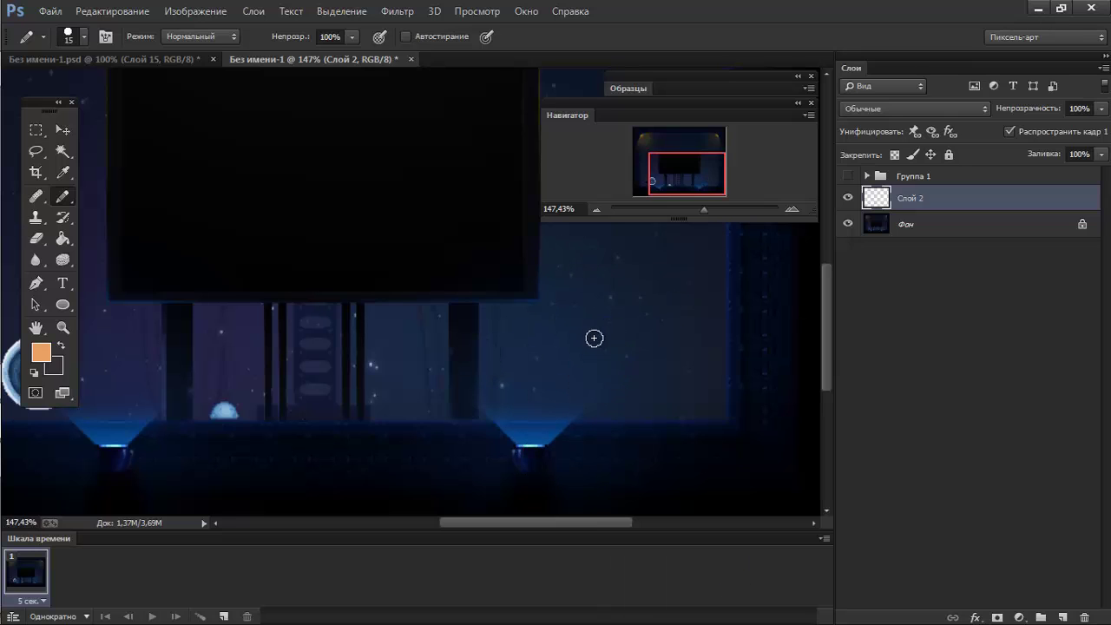
key("F5")
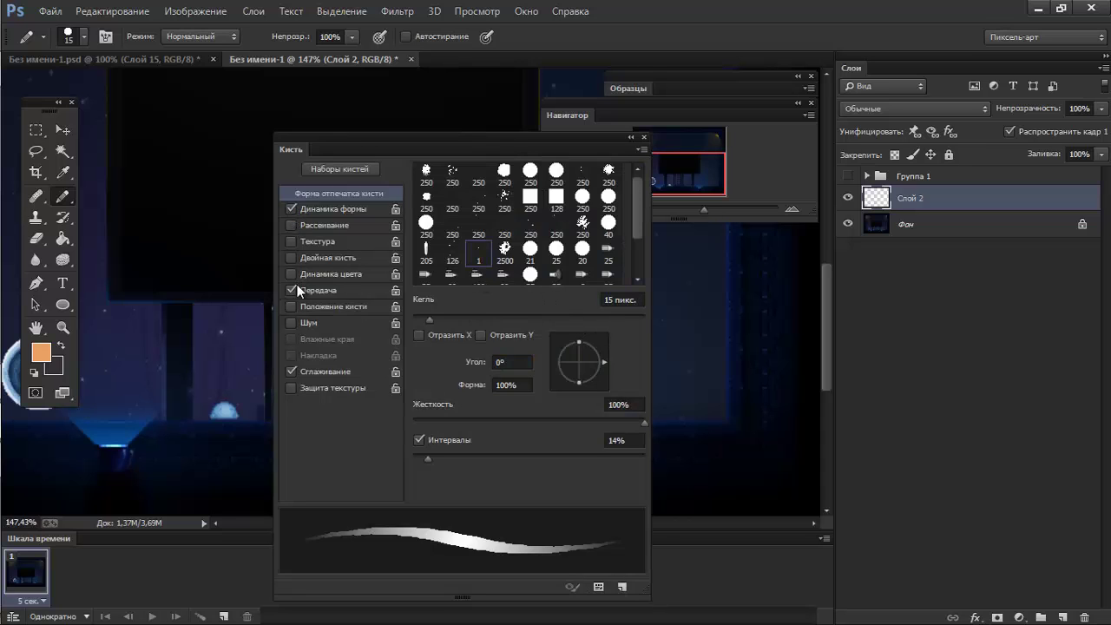
key("F5")
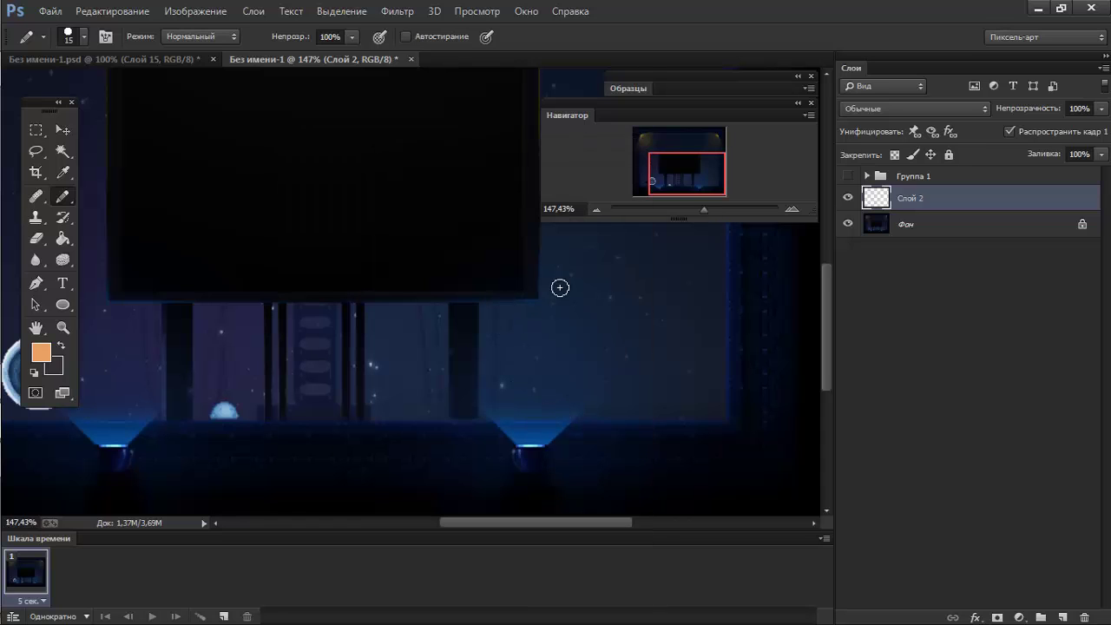
Show Группа 1 and move the explosion over the right floor lamp.
left_click_drag(558, 285, 591, 328)
left_click(848, 176)
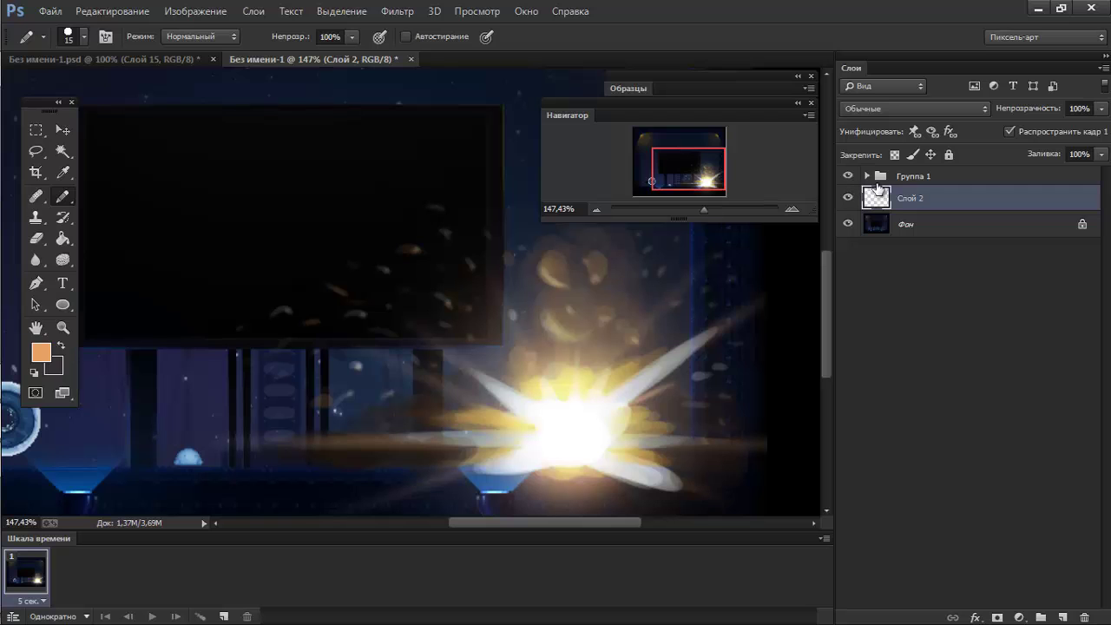
left_click(877, 176)
left_click_drag(527, 379, 634, 367)
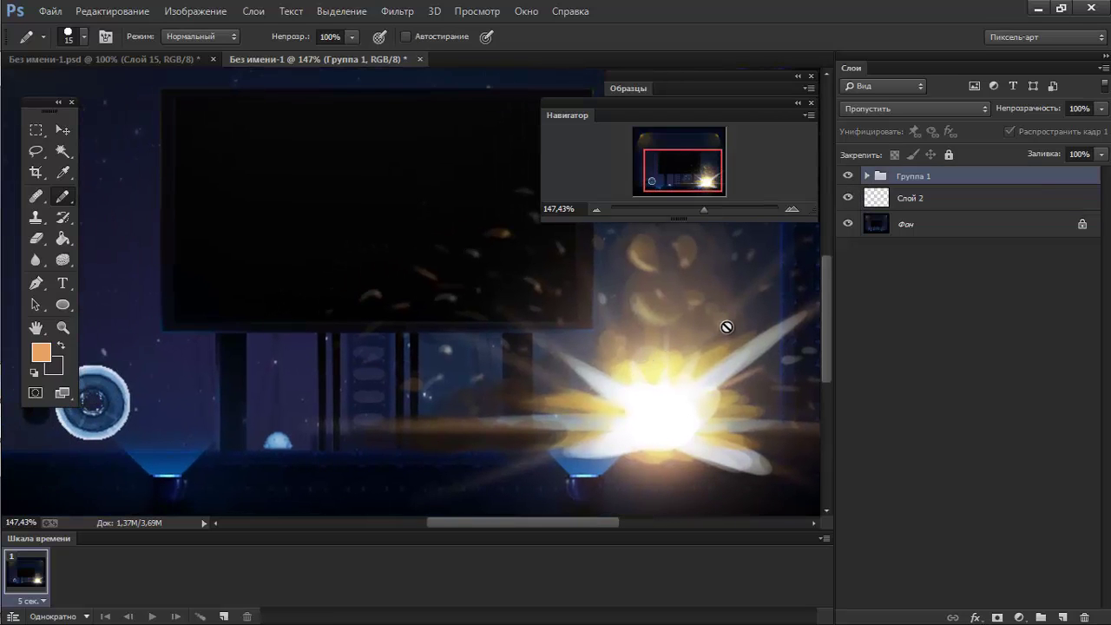
key("v")
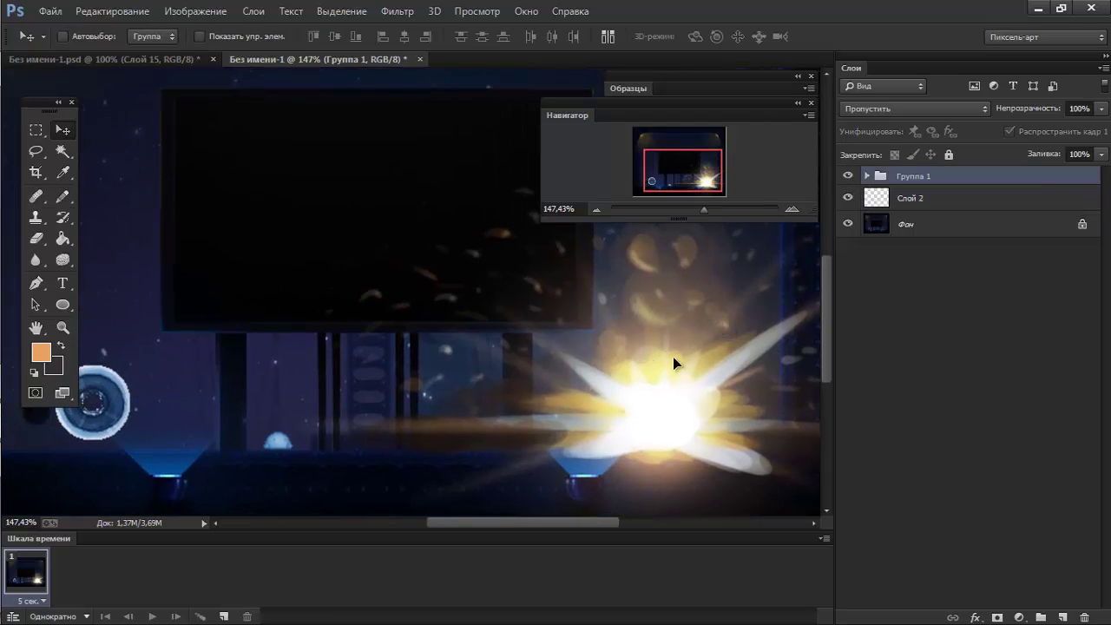
left_click_drag(673, 358, 243, 360)
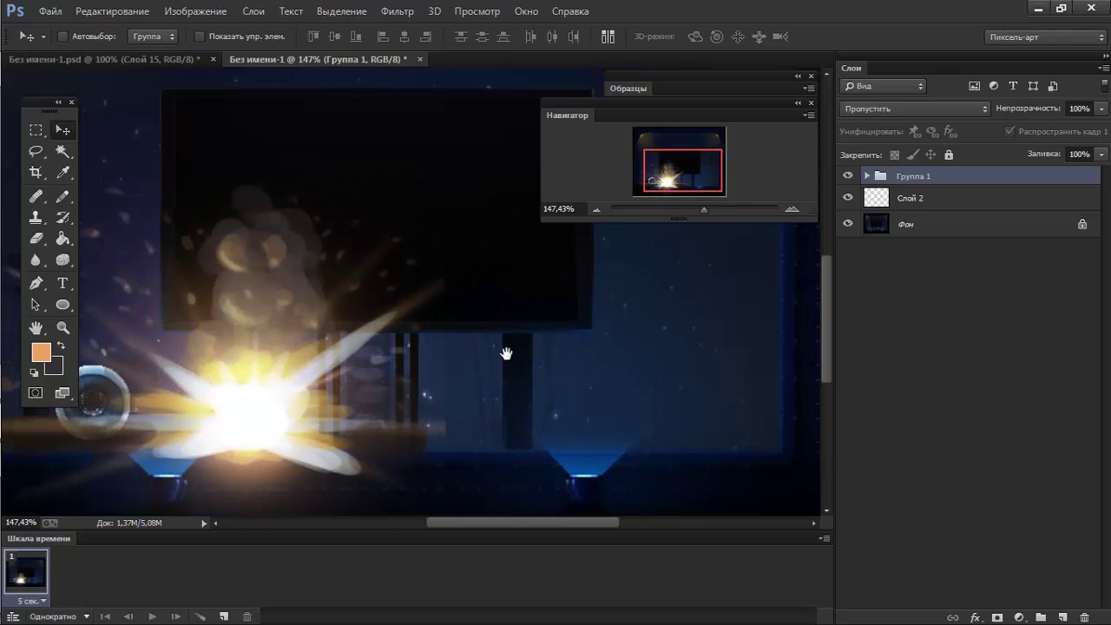
mouse_move(509, 355)
left_mouse_down()
mouse_move(678, 324)
mouse_move(472, 323)
left_mouse_up()
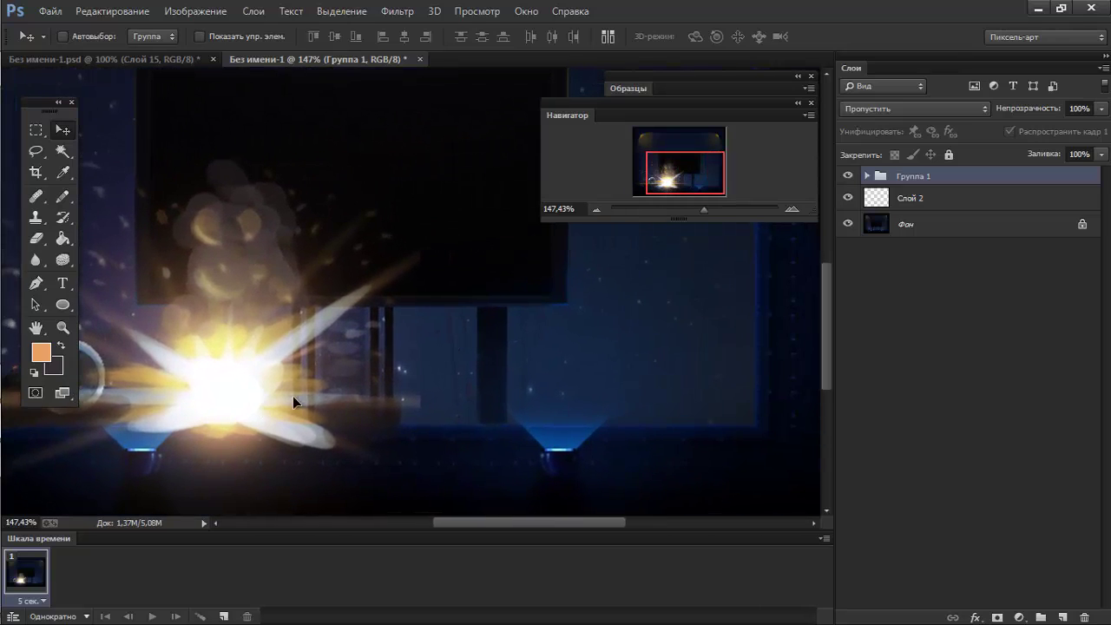
mouse_move(293, 397)
left_mouse_down()
mouse_move(680, 386)
mouse_move(663, 382)
left_mouse_up()
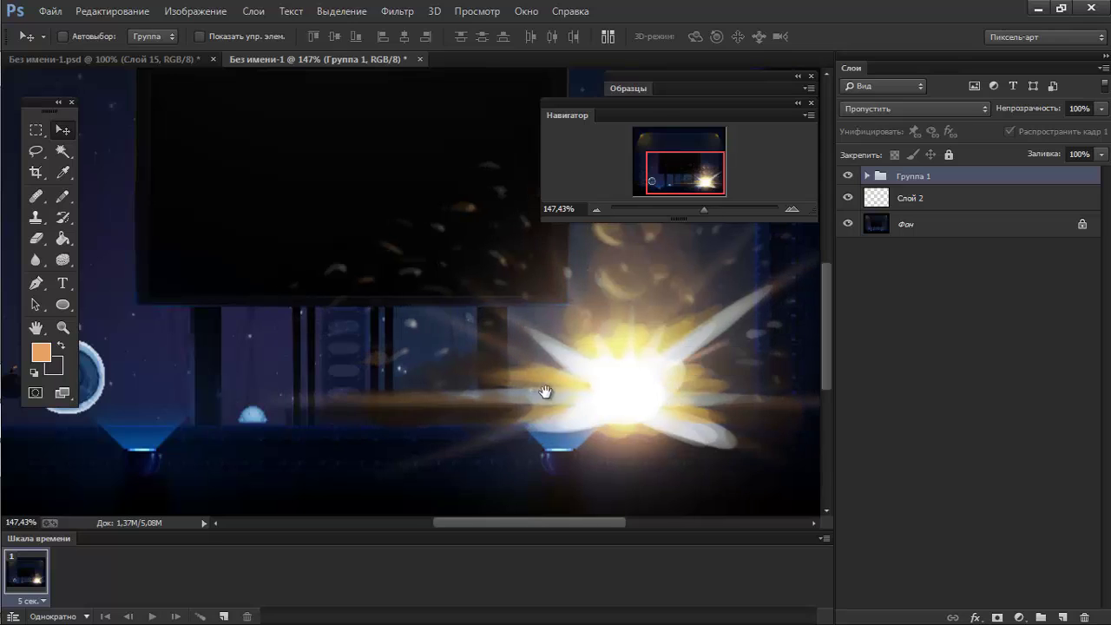
left_click_drag(535, 407, 656, 414)
Select empty Слой 2 for painting and hide Слой 1 inside Группа 1.
key("Tab")
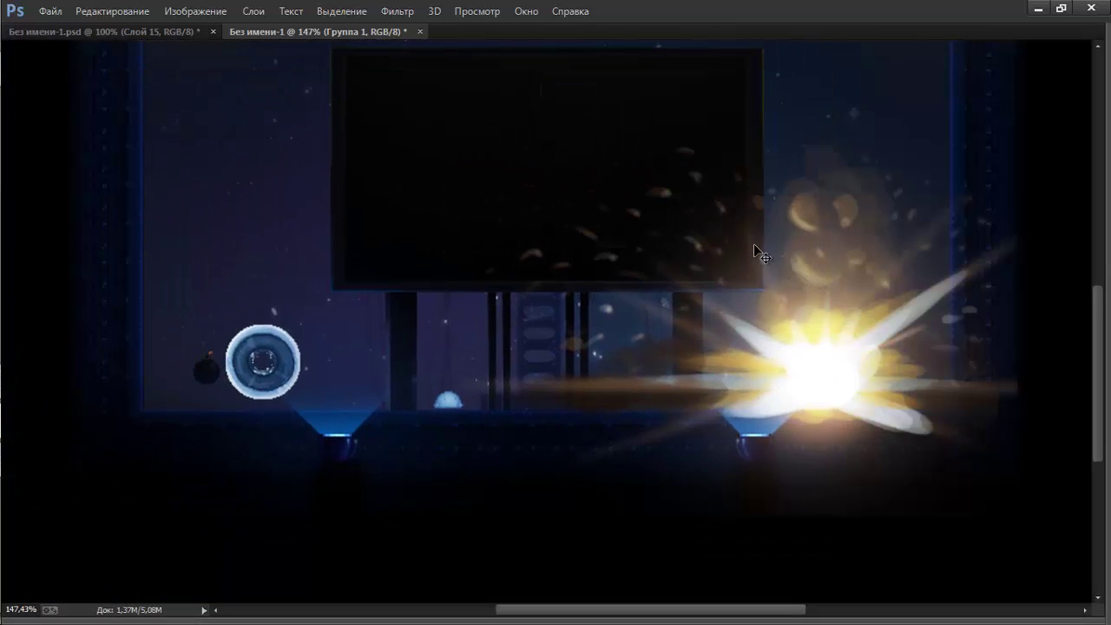
left_click_drag(755, 246, 731, 323)
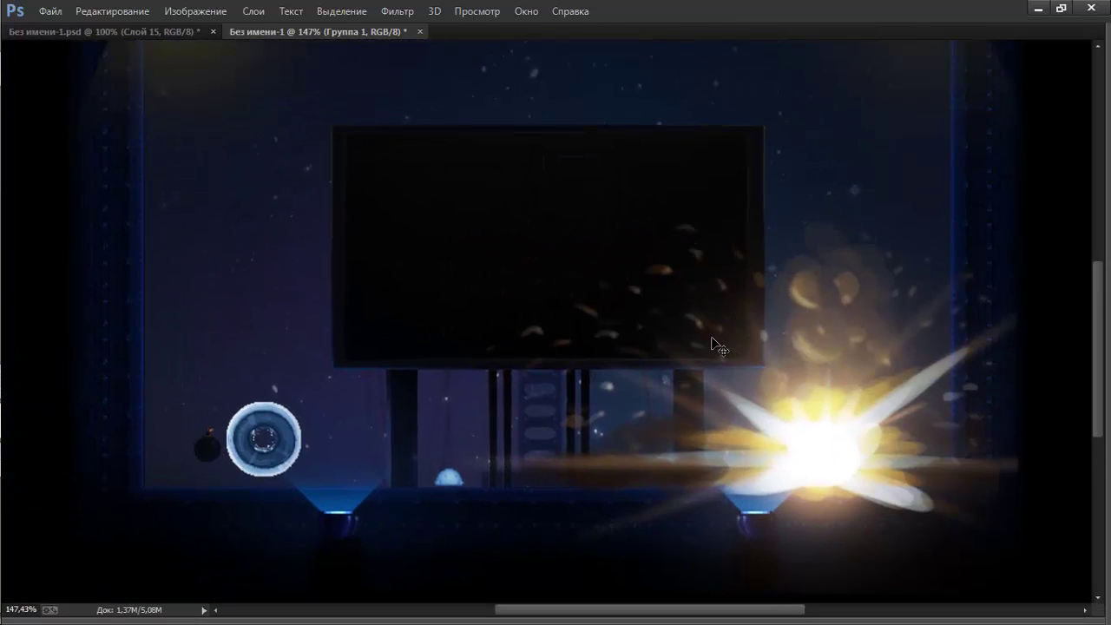
key("Tab")
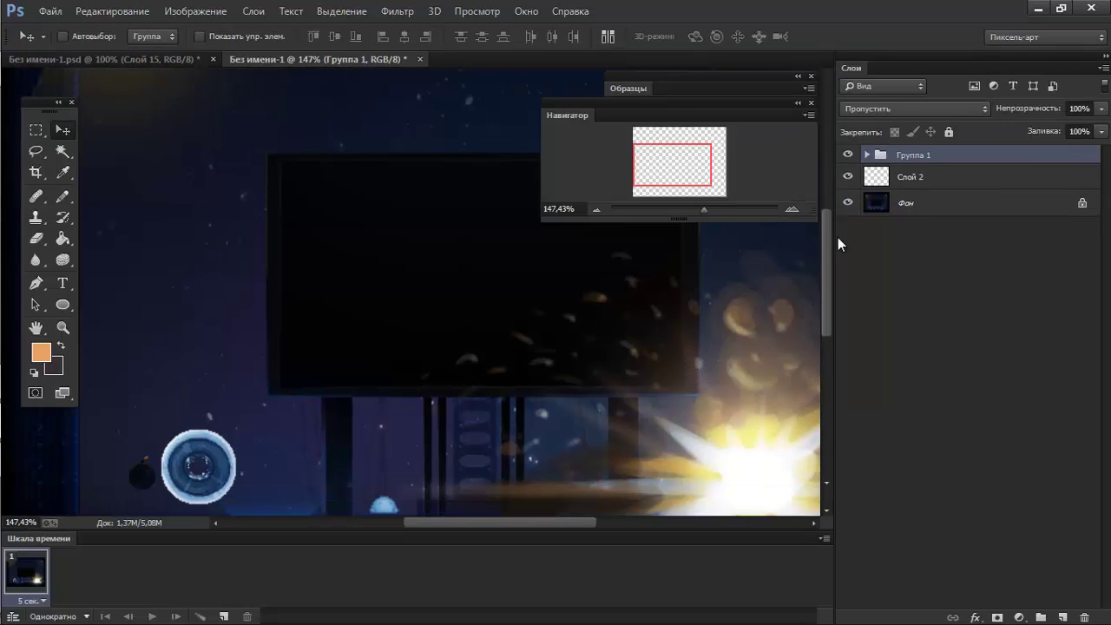
left_click(884, 195)
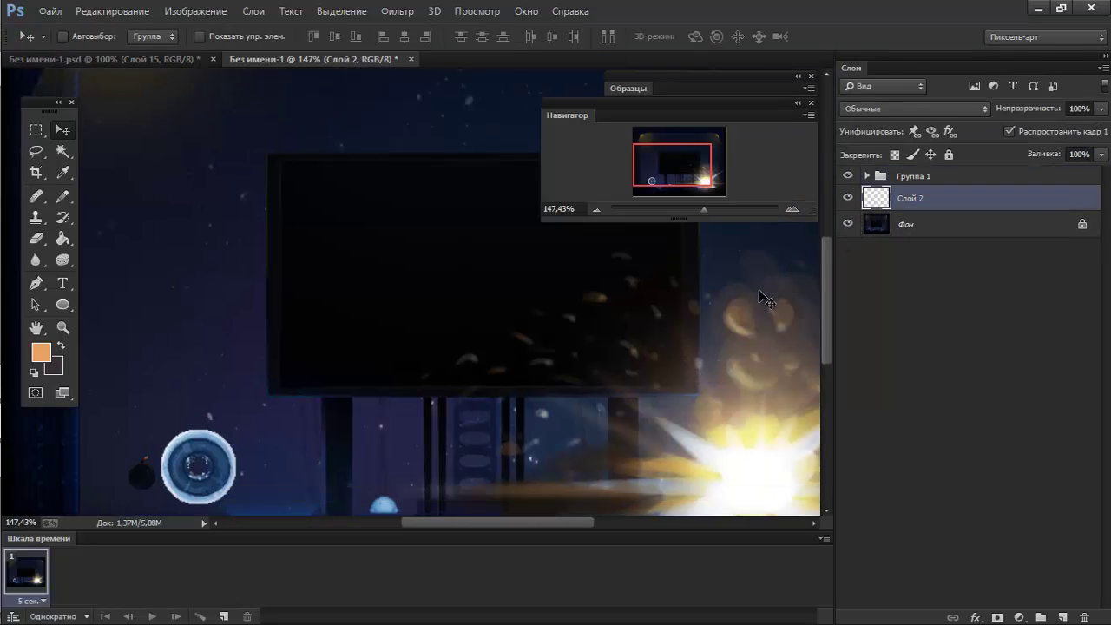
key("b")
key("Tab")
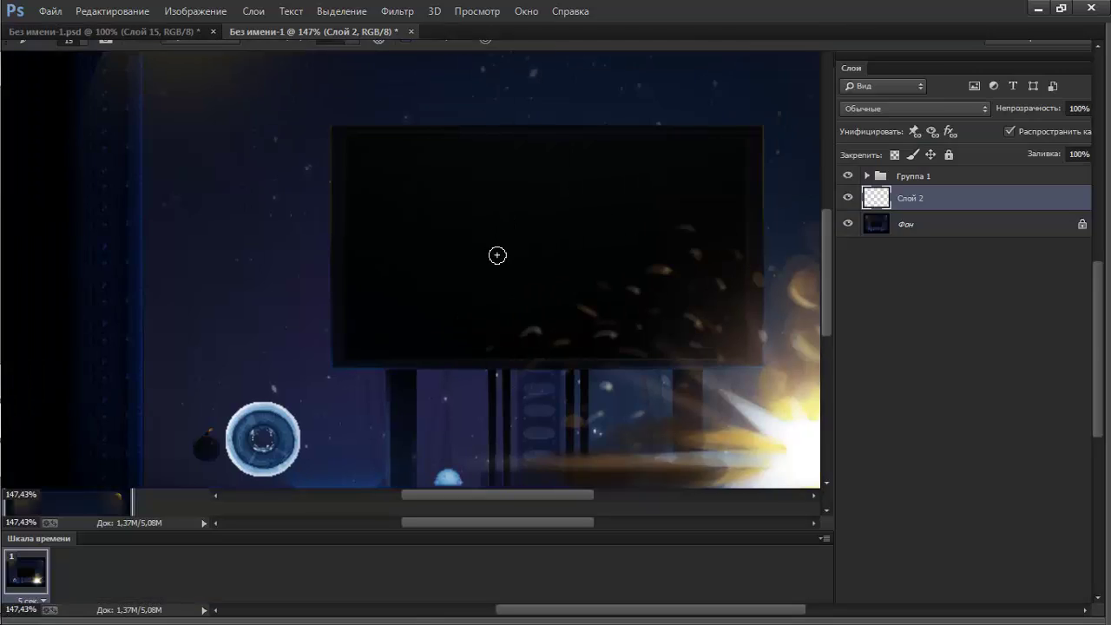
key("Tab")
left_click(866, 175)
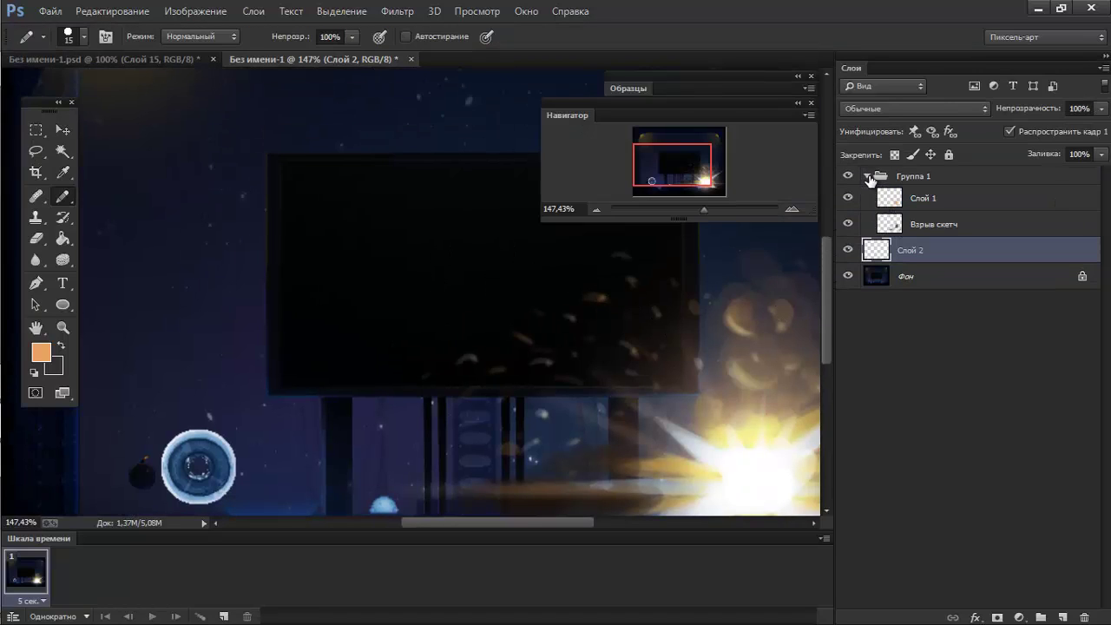
left_click(848, 198)
Reset colours, collapse Группа 1, and set the first frame's delay to 0.2 seconds.
key("d")
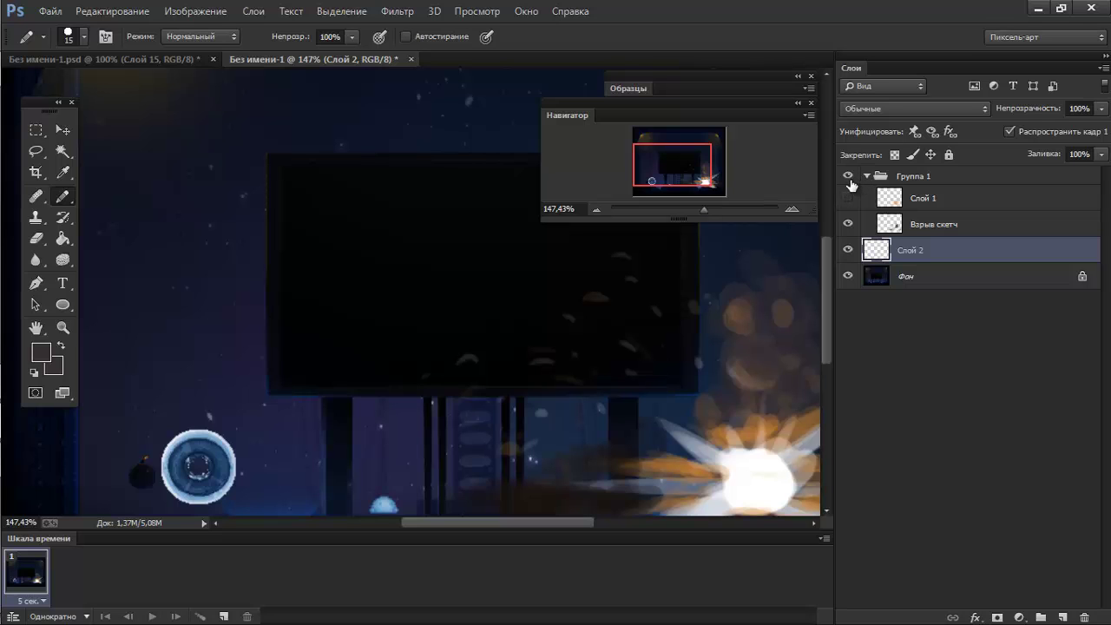
key("Tab")
key("Tab")
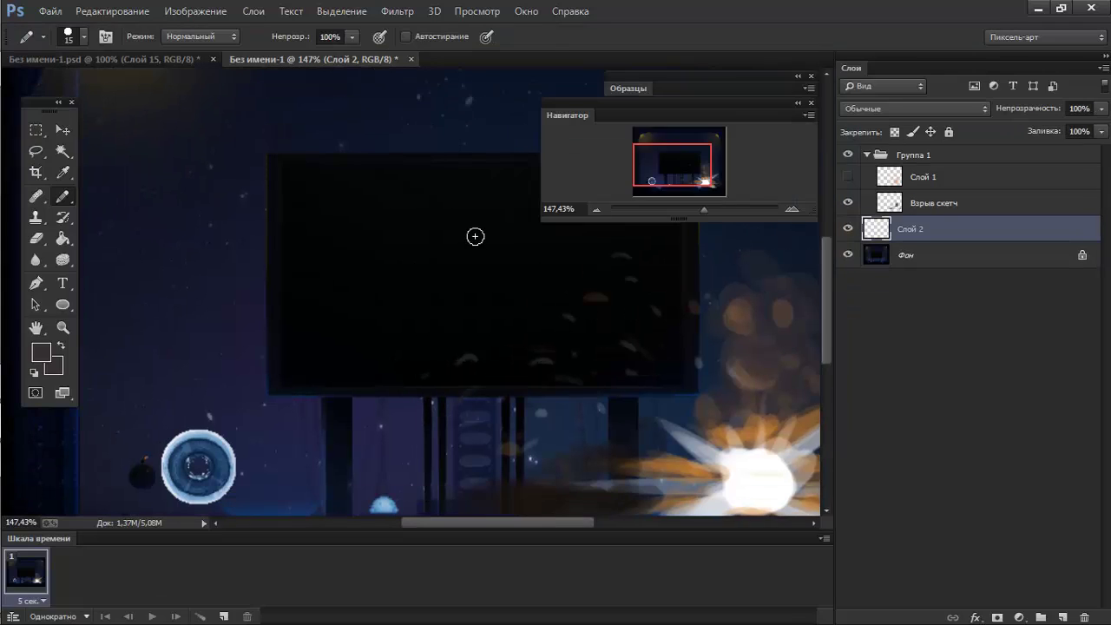
key("Tab")
key("Tab")
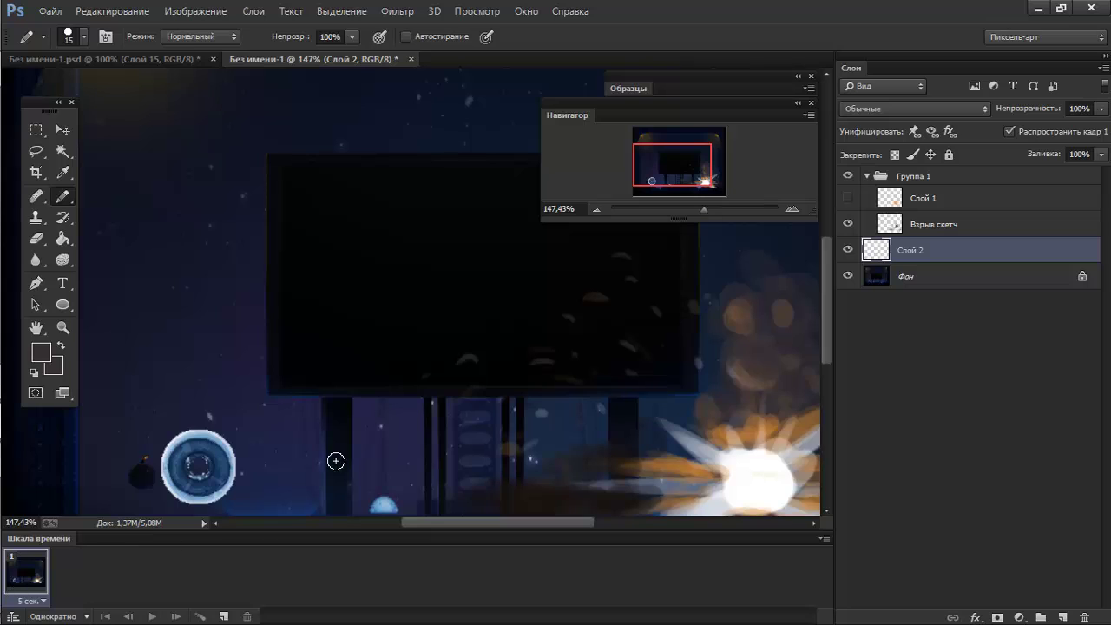
left_click(866, 176)
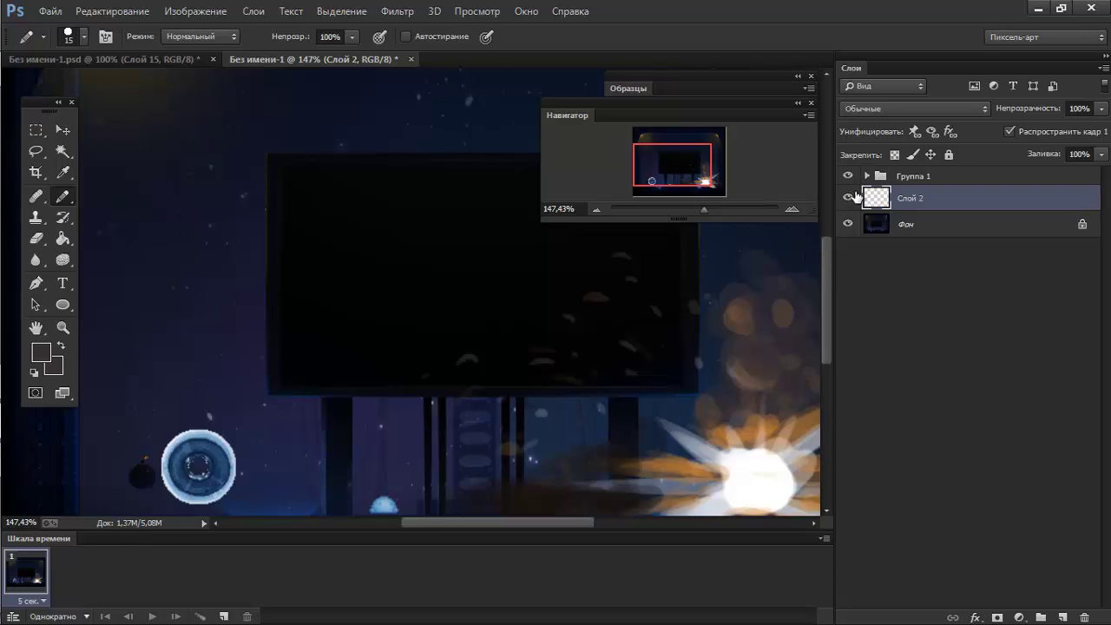
left_click(44, 597)
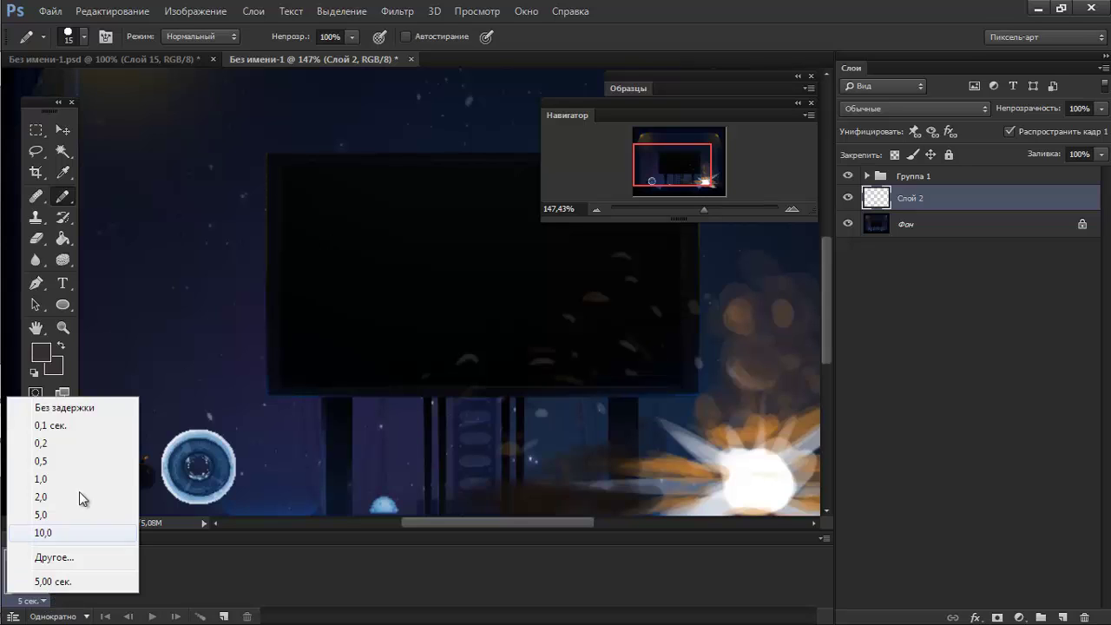
left_click(73, 444)
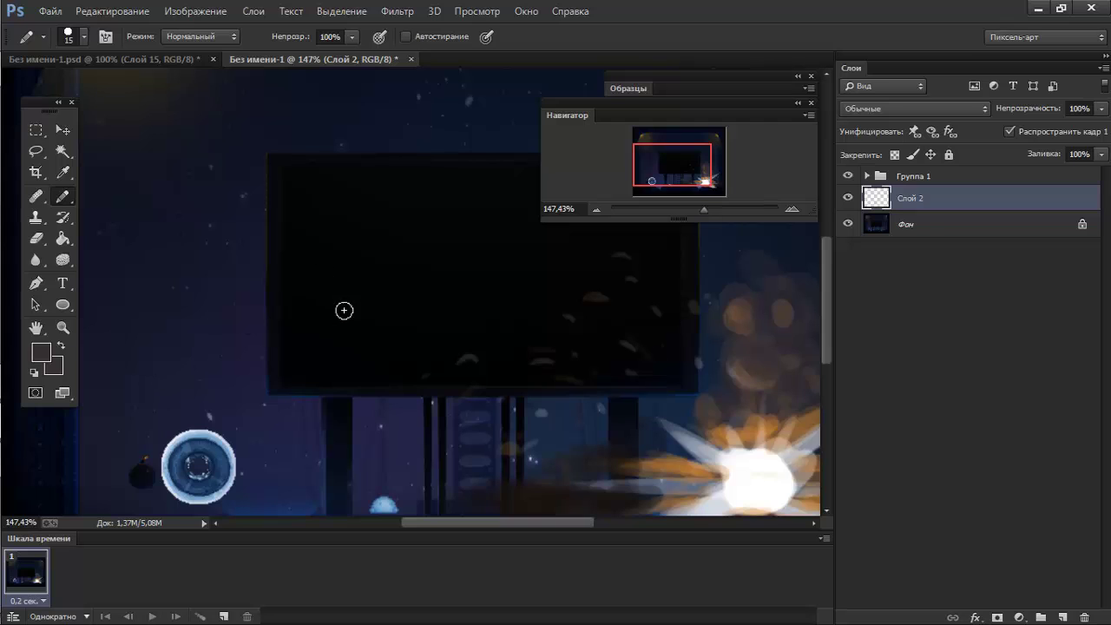
Dab a pale soft spot in the sky above the dark screen.
scroll(339, 287, "up", 2)
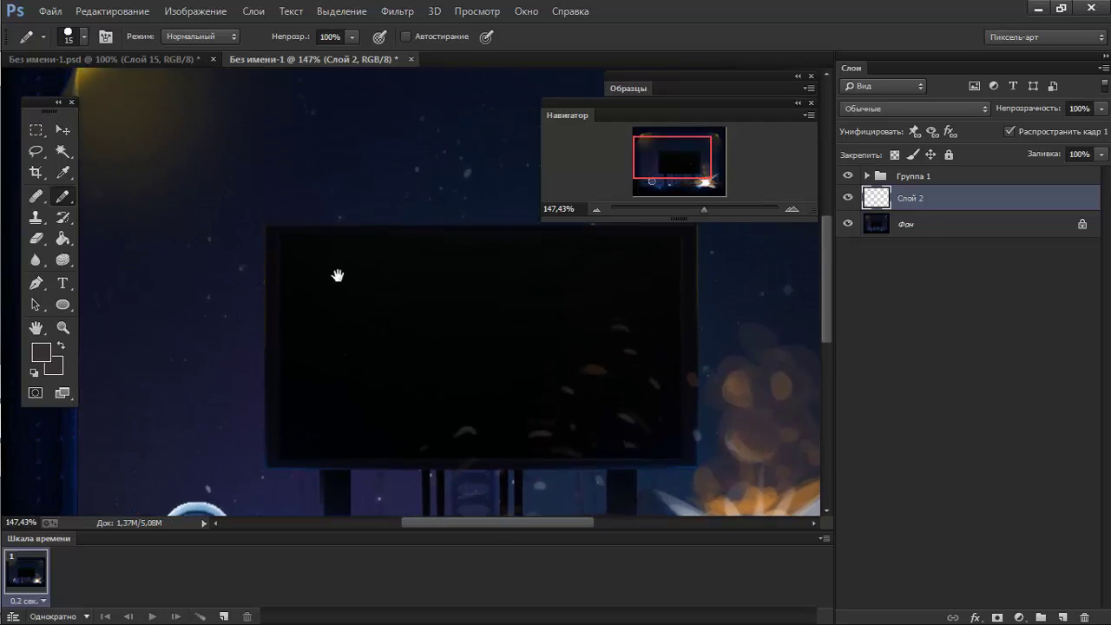
scroll(347, 260, "up", 2)
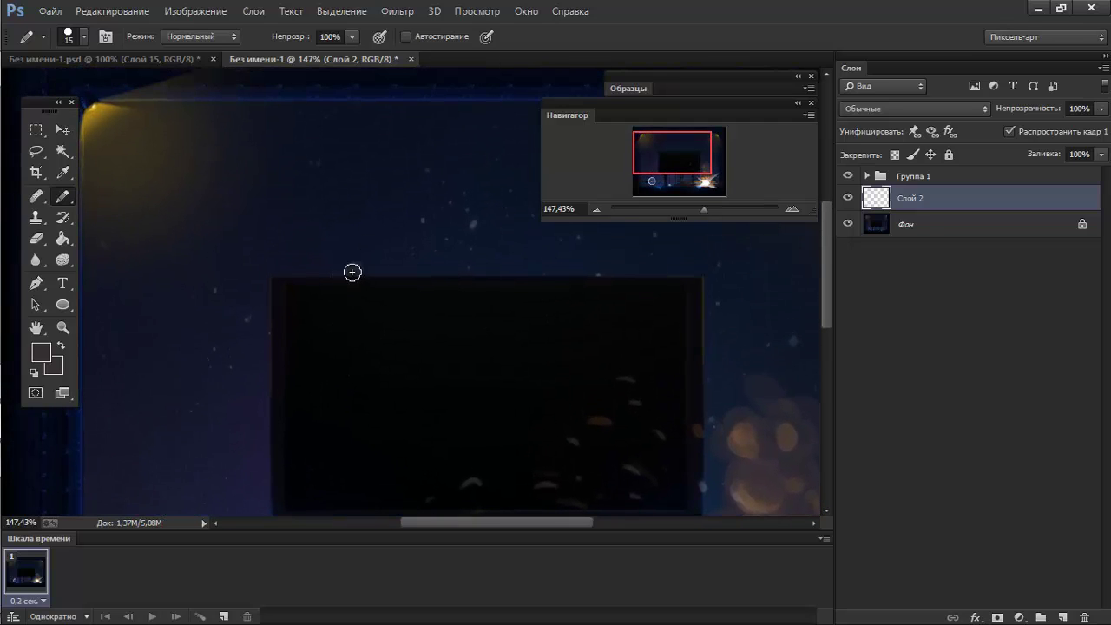
left_click_drag(352, 262, 359, 243)
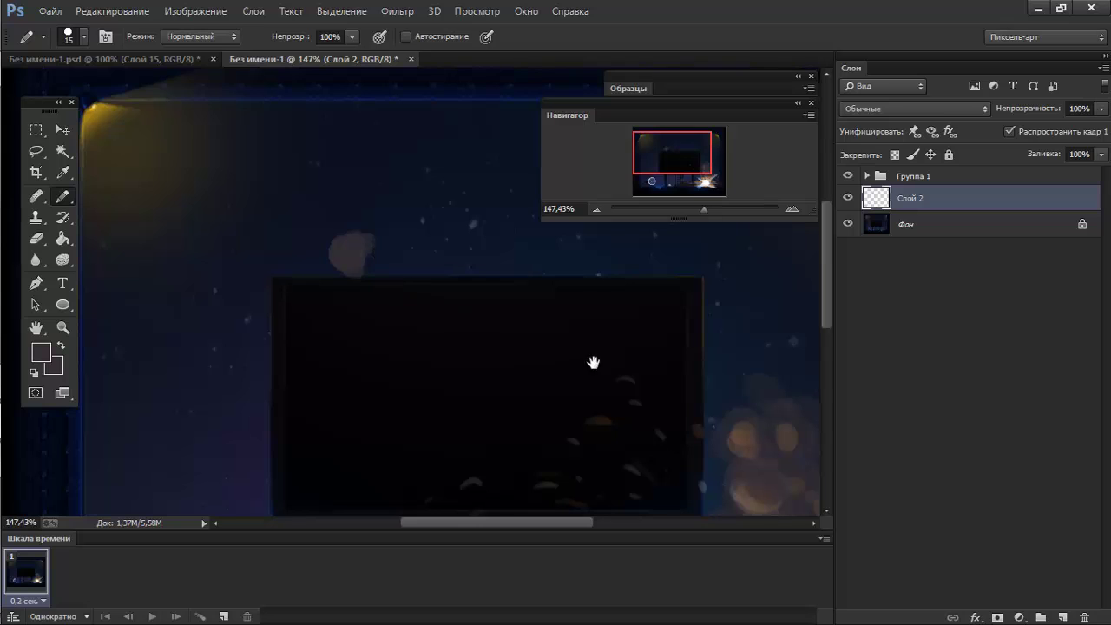
Pan to the sky above the screen and set the foreground colour to white.
left_click_drag(593, 362, 439, 286)
left_click_drag(528, 321, 521, 253)
left_click(596, 446, "alt")
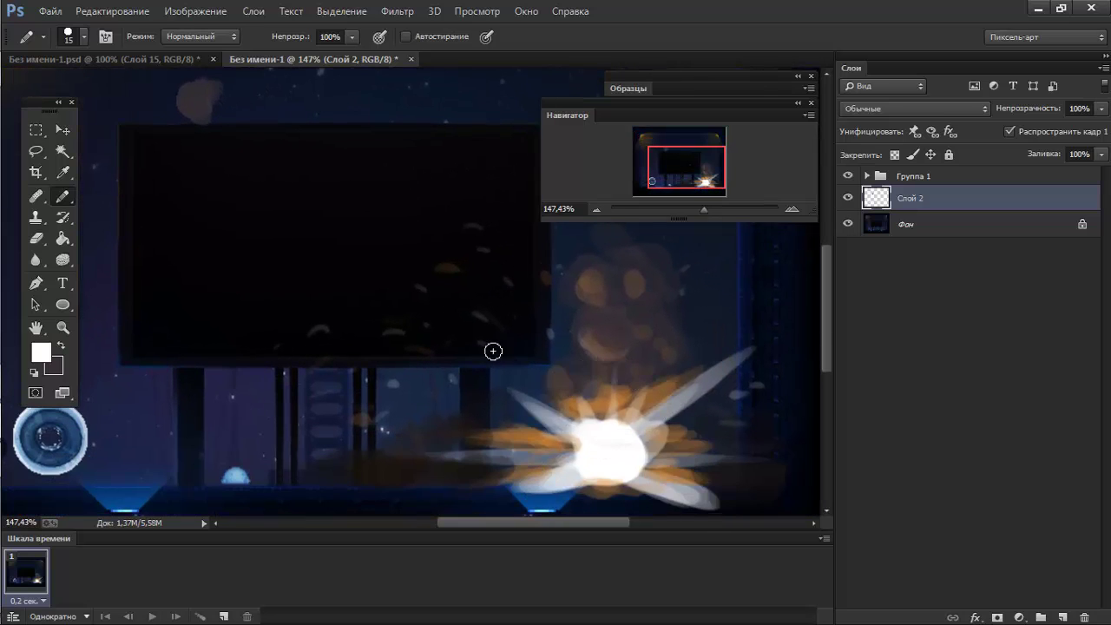
left_click_drag(494, 351, 588, 446)
key("e")
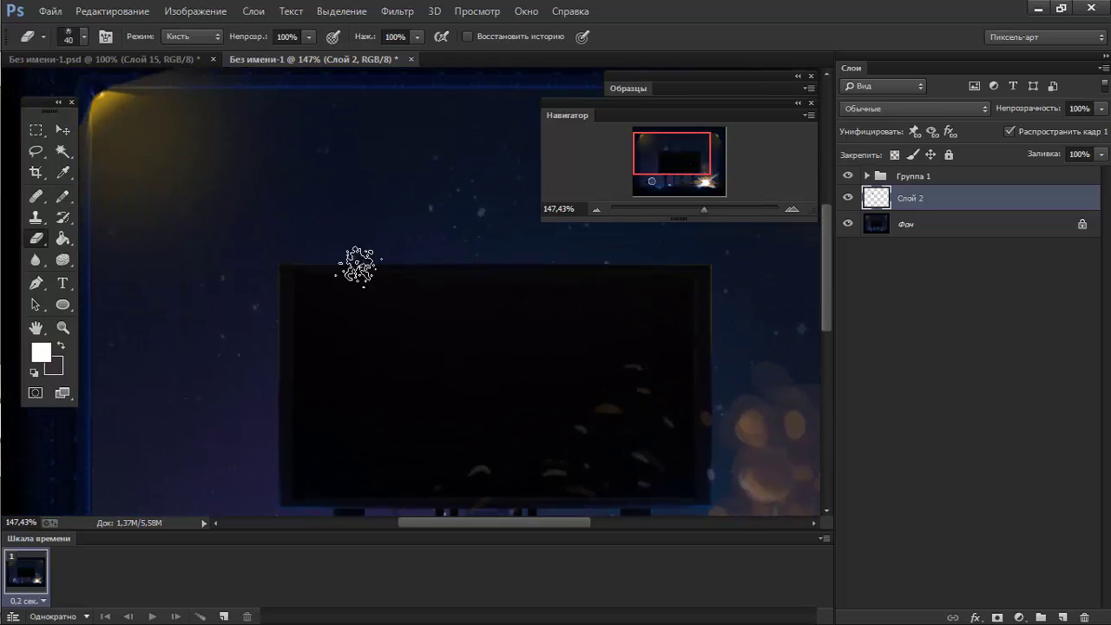
key("b")
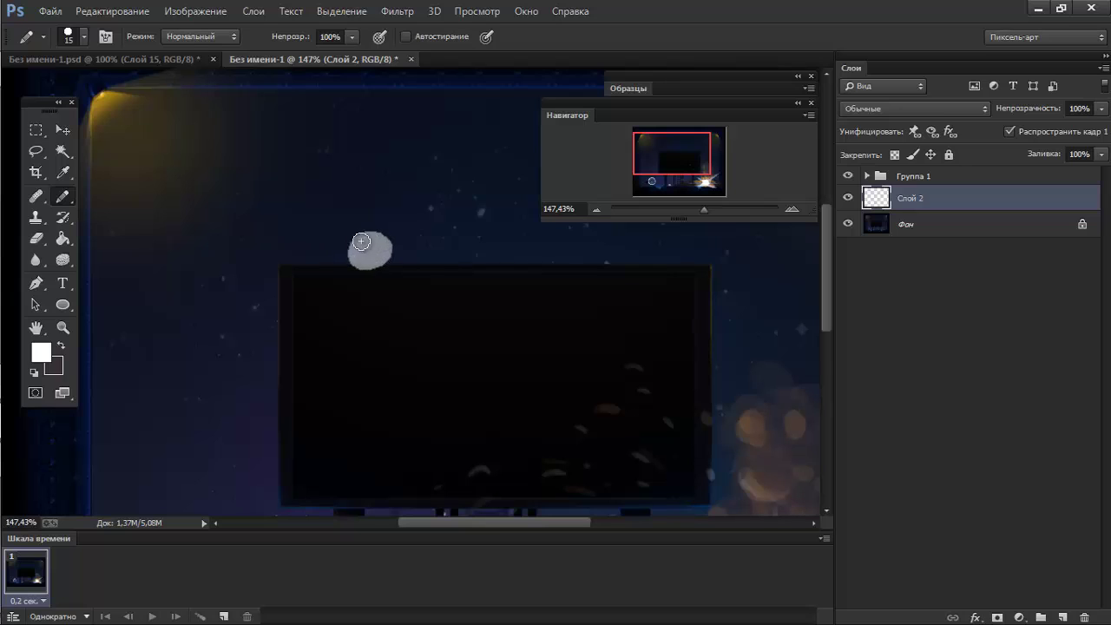
Try painting and erasing a white spot above the screen, then undo it.
mouse_move(372, 242)
left_mouse_down()
mouse_move(368, 251)
mouse_move(373, 225)
mouse_move(372, 245)
mouse_move(388, 241)
mouse_move(351, 258)
mouse_move(386, 261)
mouse_move(351, 230)
mouse_move(358, 269)
mouse_move(394, 237)
mouse_move(347, 264)
mouse_move(405, 248)
mouse_move(358, 231)
mouse_move(351, 250)
mouse_move(379, 248)
mouse_move(362, 246)
mouse_move(375, 235)
mouse_move(362, 258)
mouse_move(362, 240)
mouse_move(385, 225)
left_mouse_up()
key("e")
key("b")
key("ctrl+z")
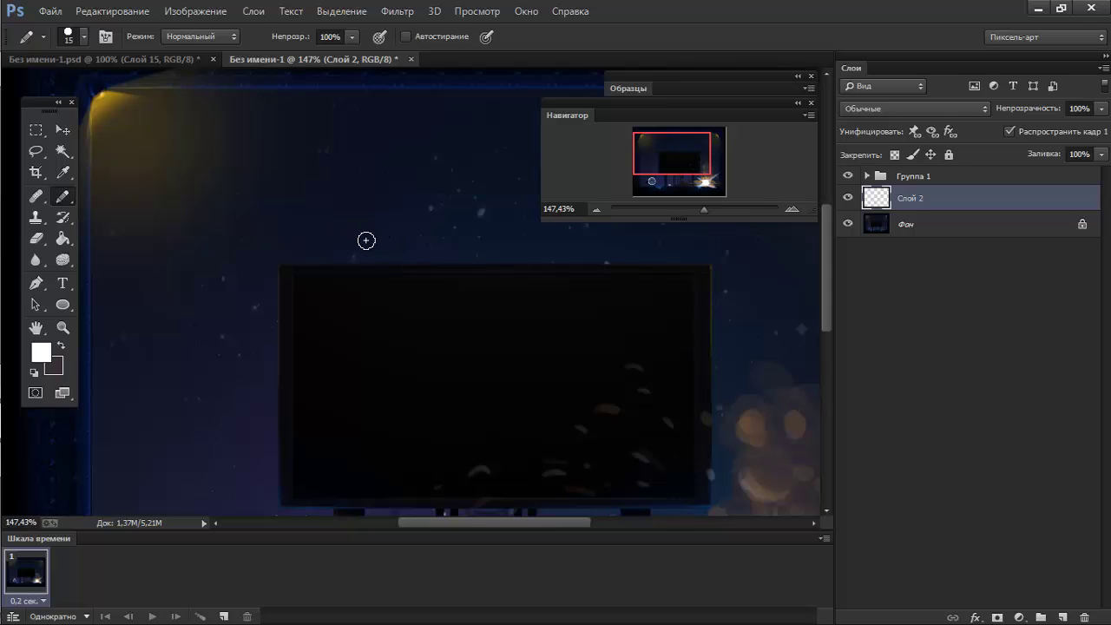
key("shift+b")
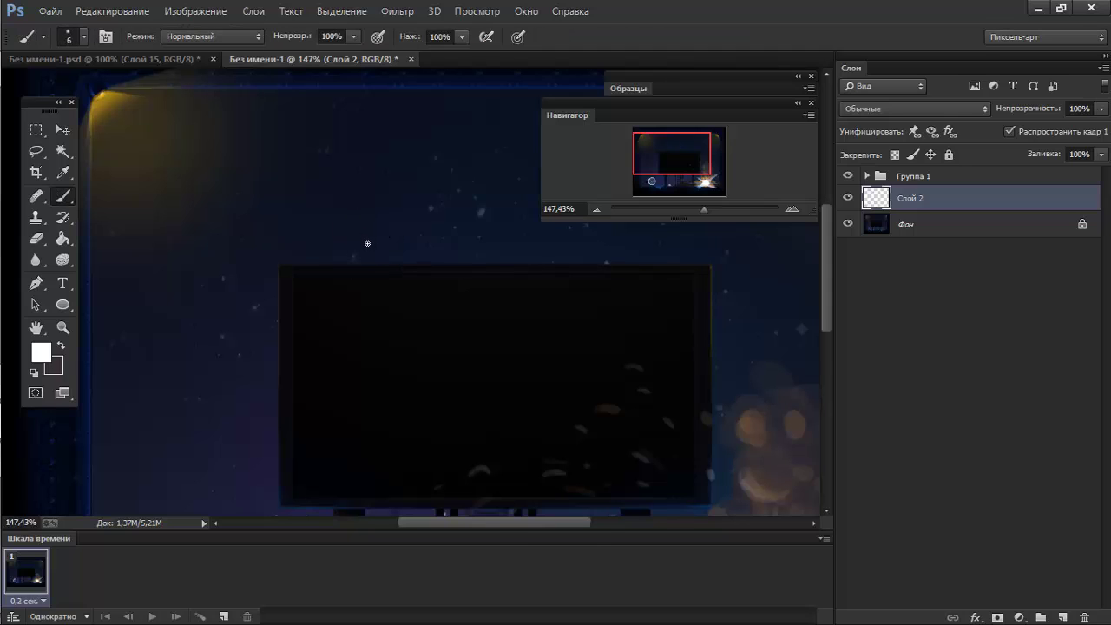
Paint a solid white ball above the dark screen on Слой 2 with a 46 px hard round brush.
right_click(367, 243)
left_click(502, 488)
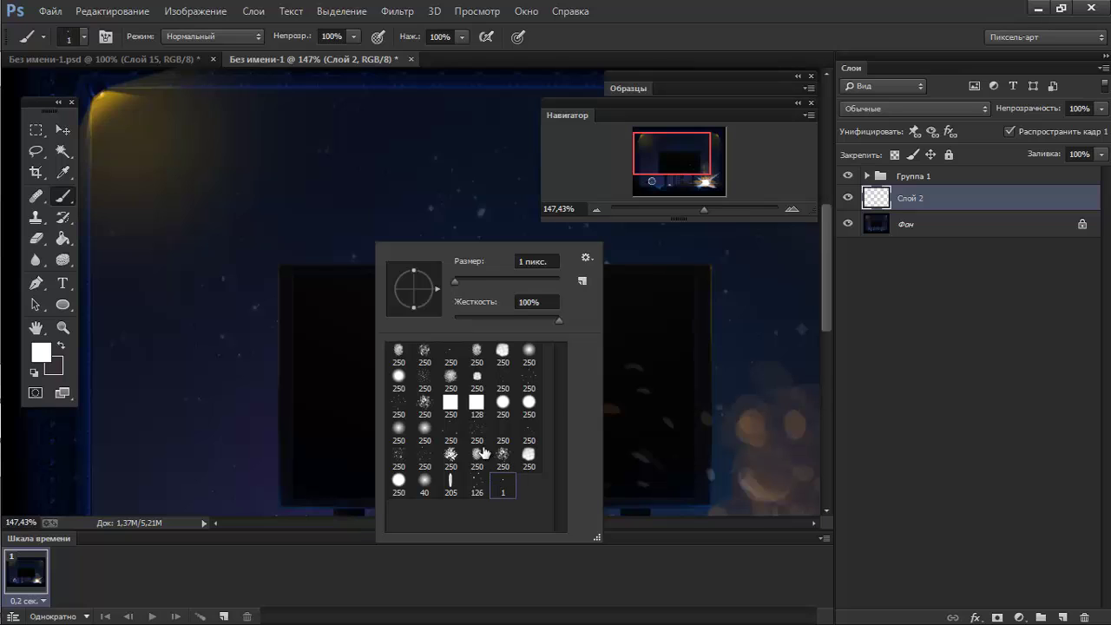
left_click(473, 282)
left_click(353, 241)
mouse_move(352, 240)
left_mouse_down()
mouse_move(371, 243)
mouse_move(360, 241)
left_mouse_up()
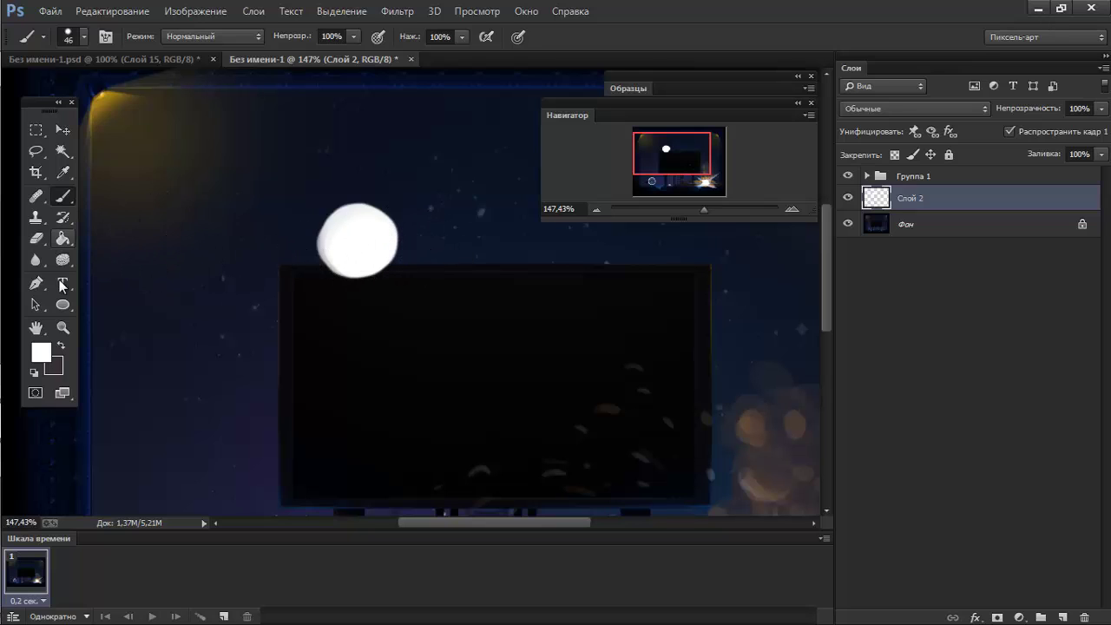
left_click(41, 352)
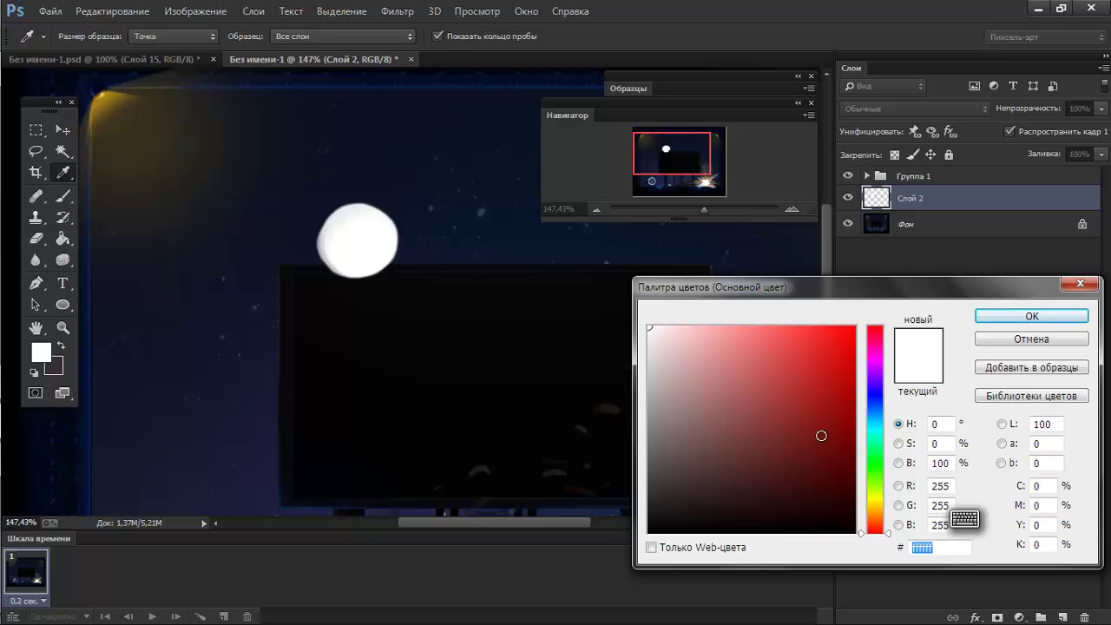
left_click(1008, 344)
left_click(223, 616)
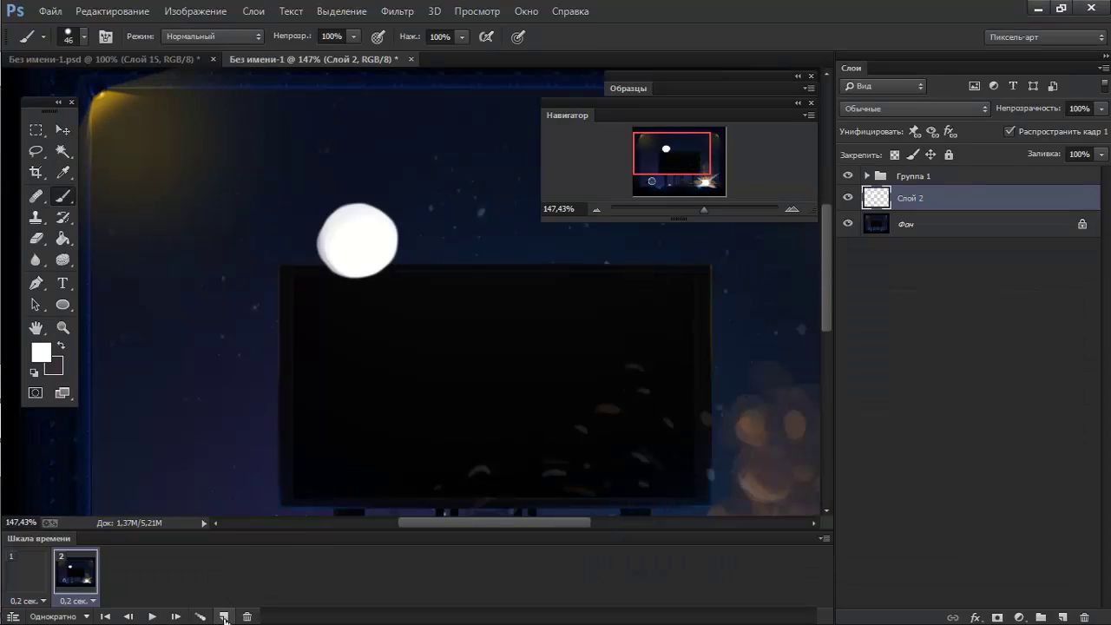
left_click(848, 224)
left_click(848, 224)
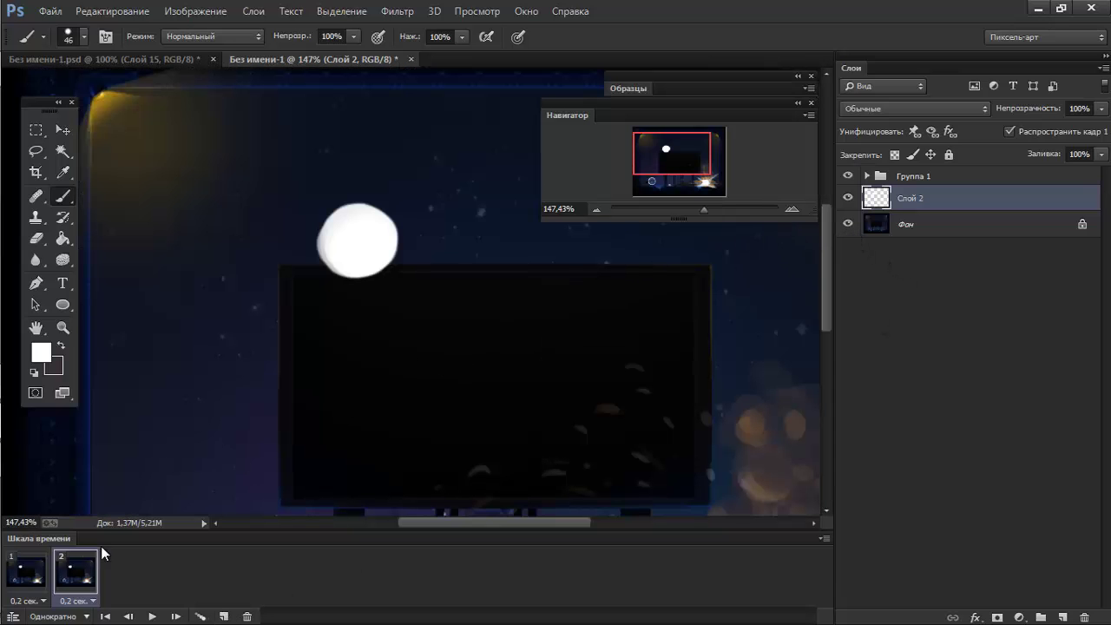
left_click(44, 570)
left_click(848, 224)
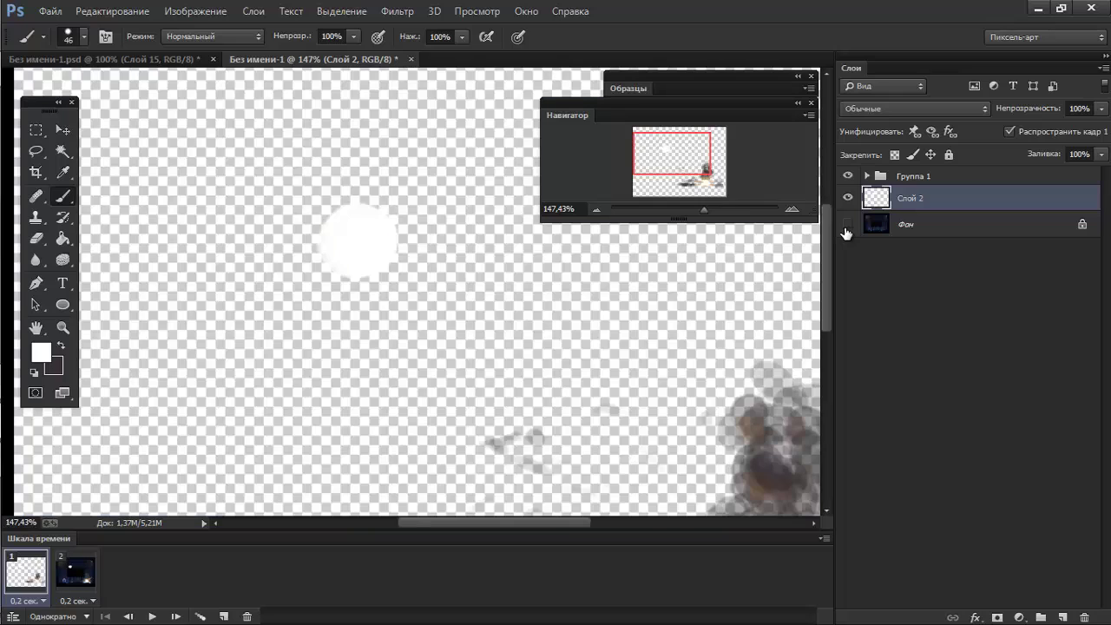
left_click(848, 226)
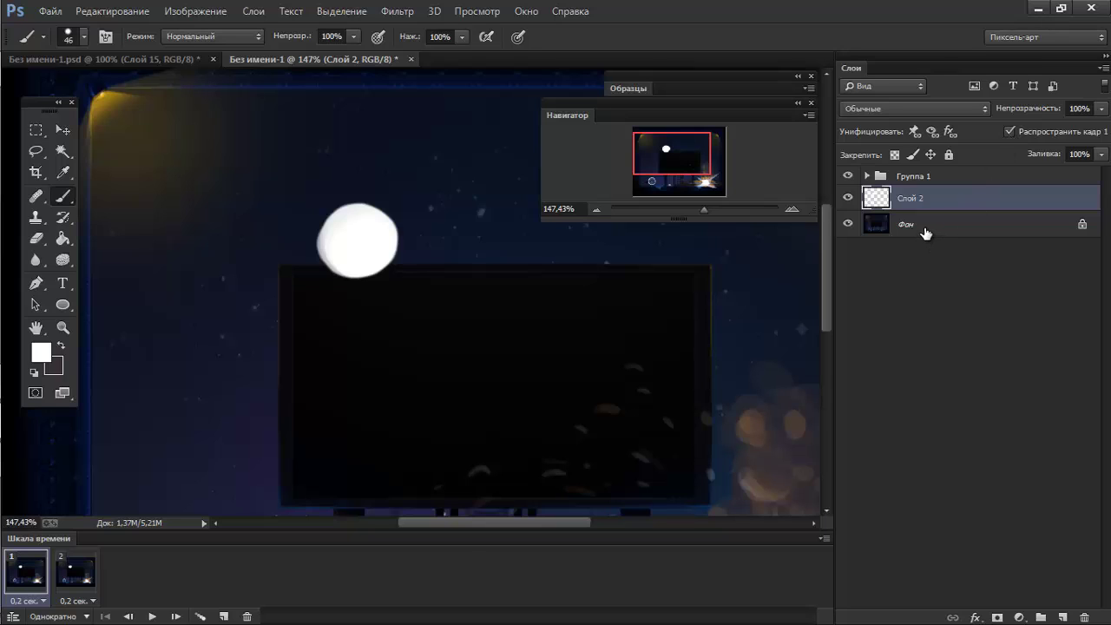
left_click(848, 199)
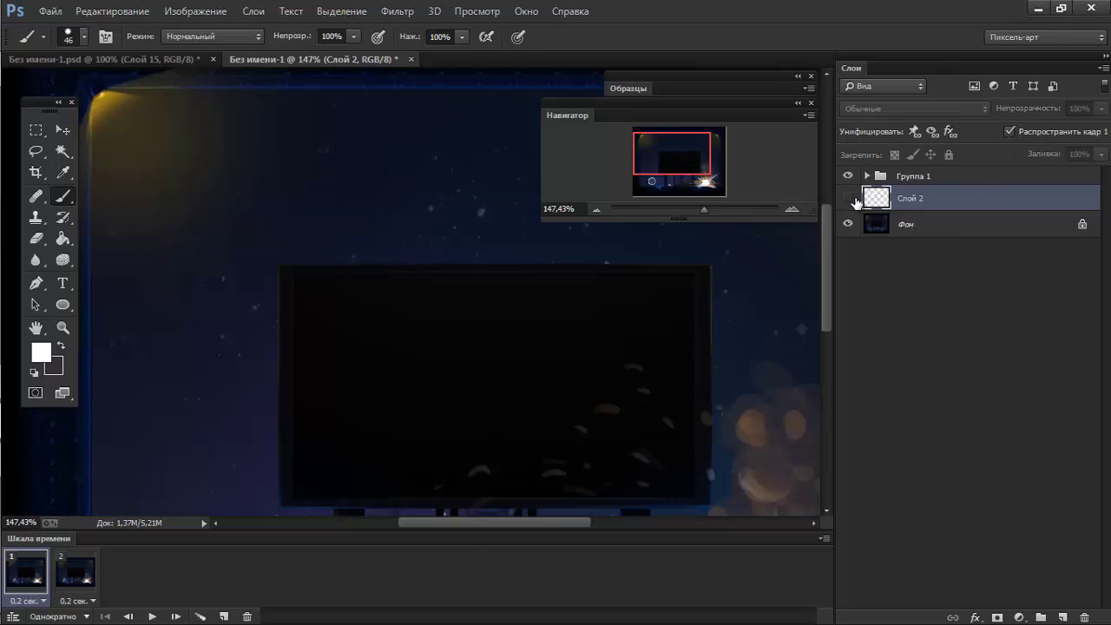
left_click(848, 199)
Duplicate the Фон background as Фон копия, hide the copy, and select the base Фон layer.
left_click(880, 224)
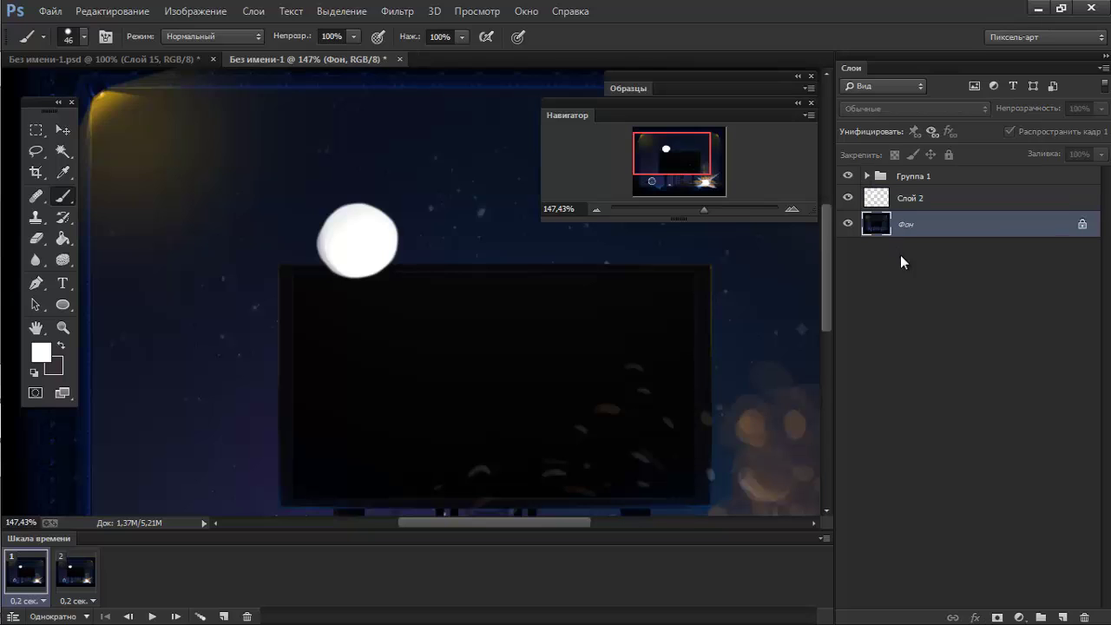
key("ctrl+j")
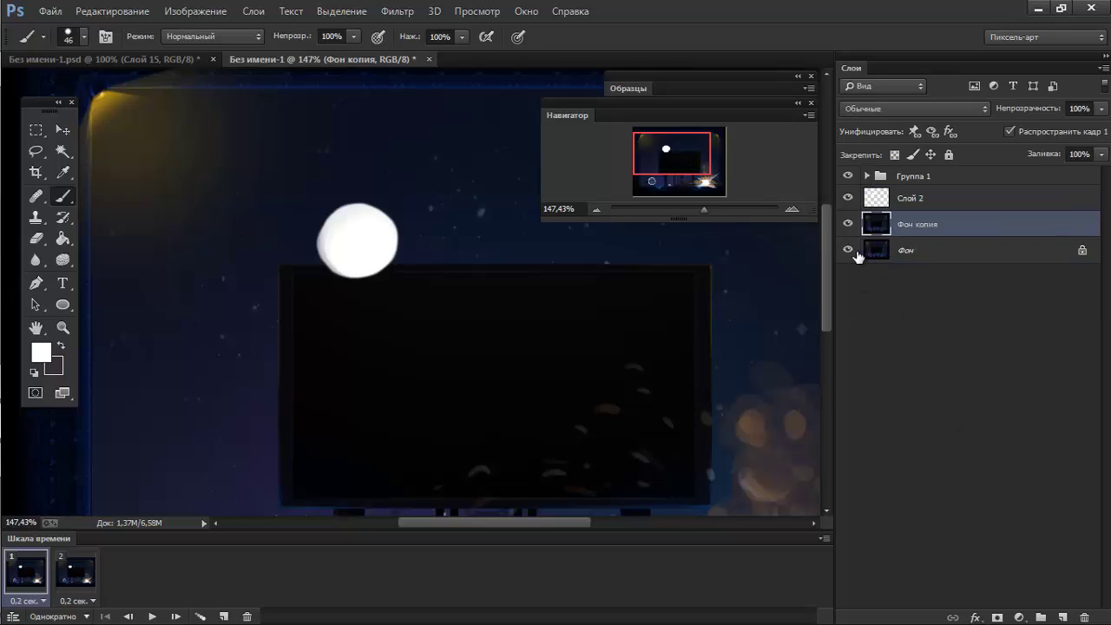
left_click_drag(851, 251, 849, 227)
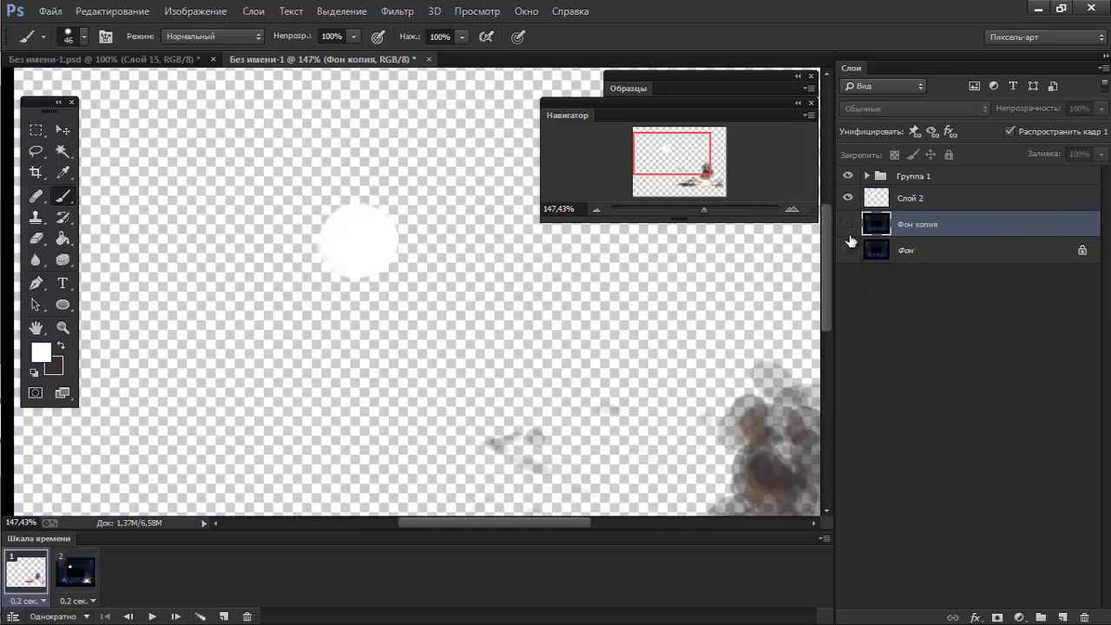
left_click(849, 225)
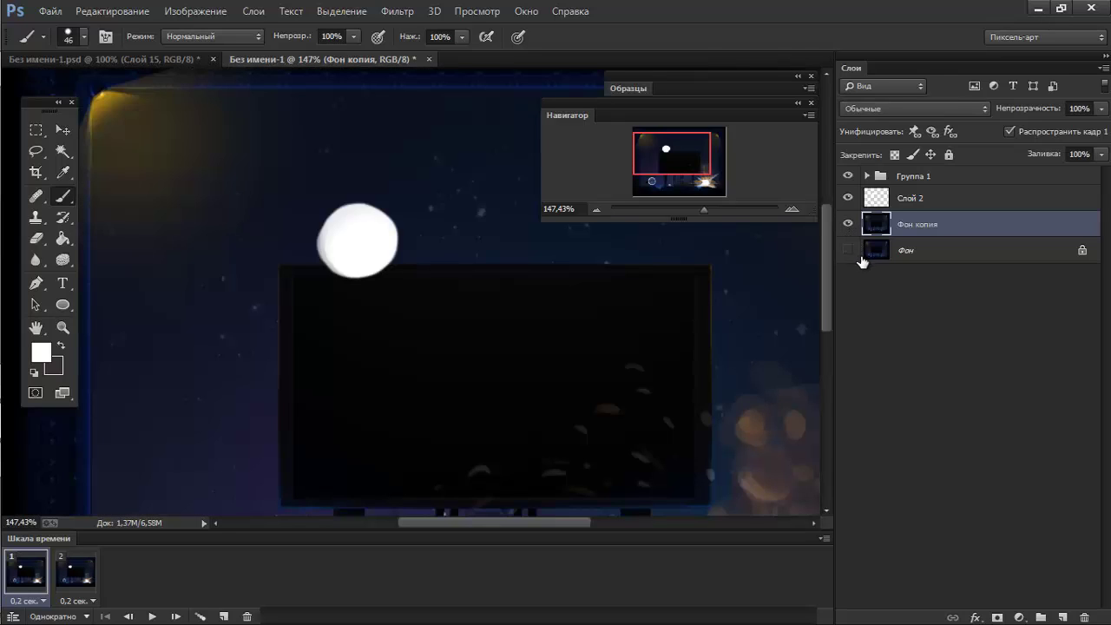
left_click(863, 257)
left_click(849, 225)
left_click(849, 250)
Fill the Фон layer solid black with the Paint Bucket and show Фон копия again.
key("g")
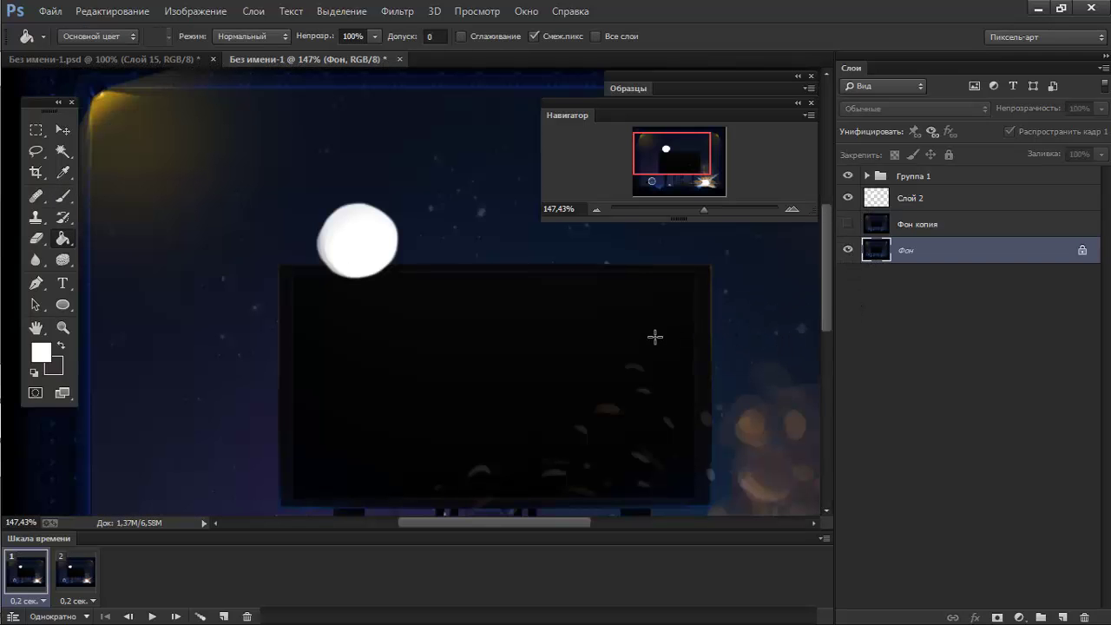
left_click(658, 347)
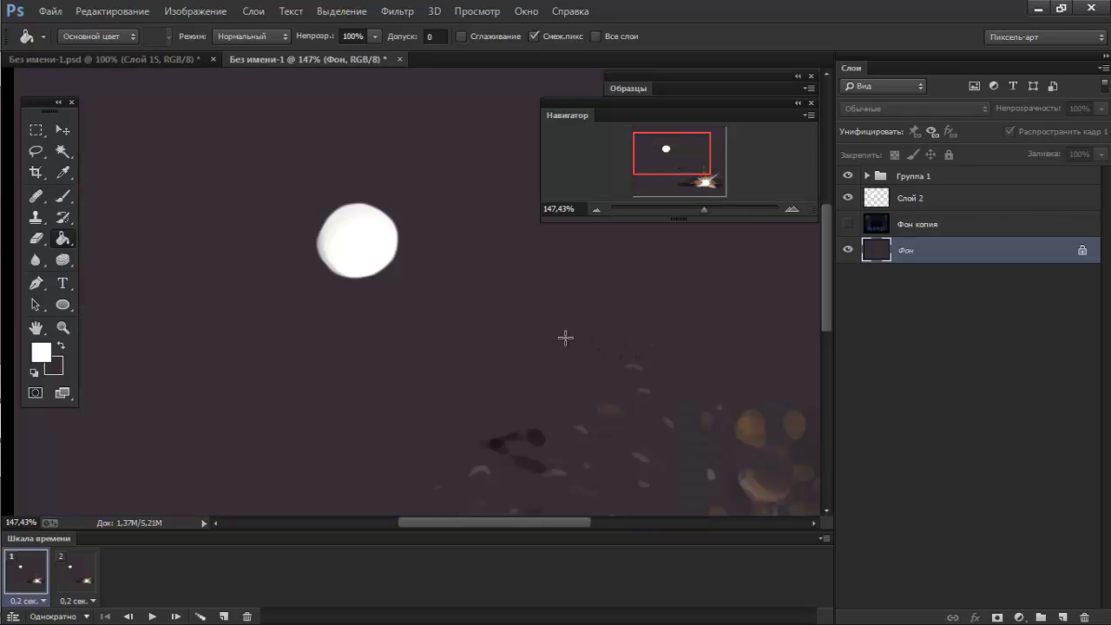
key("d")
left_click(538, 329)
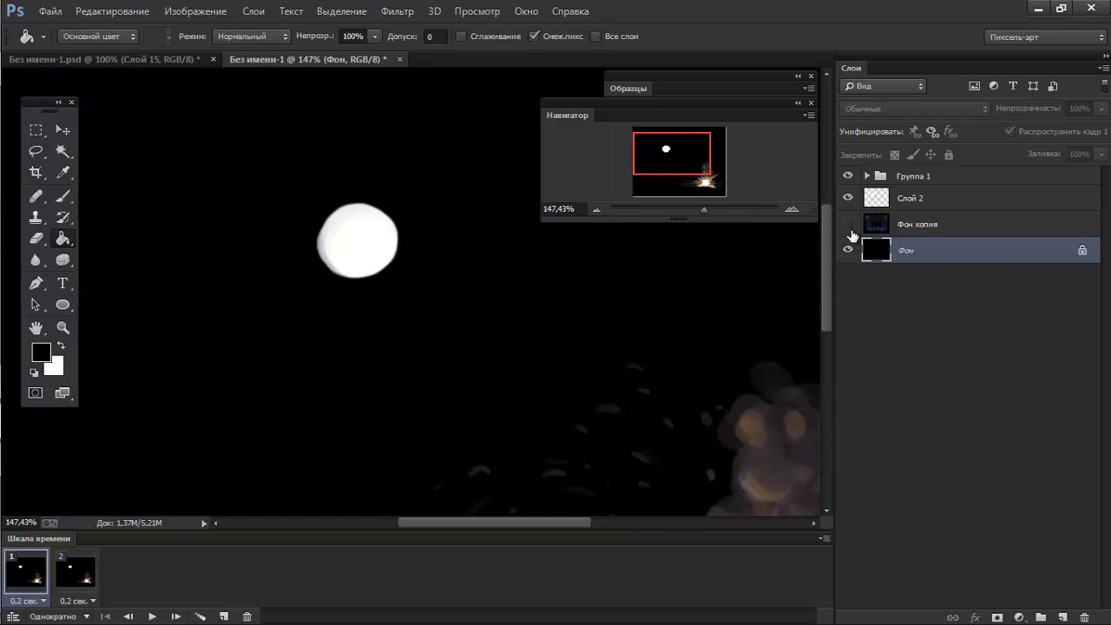
left_click(849, 225)
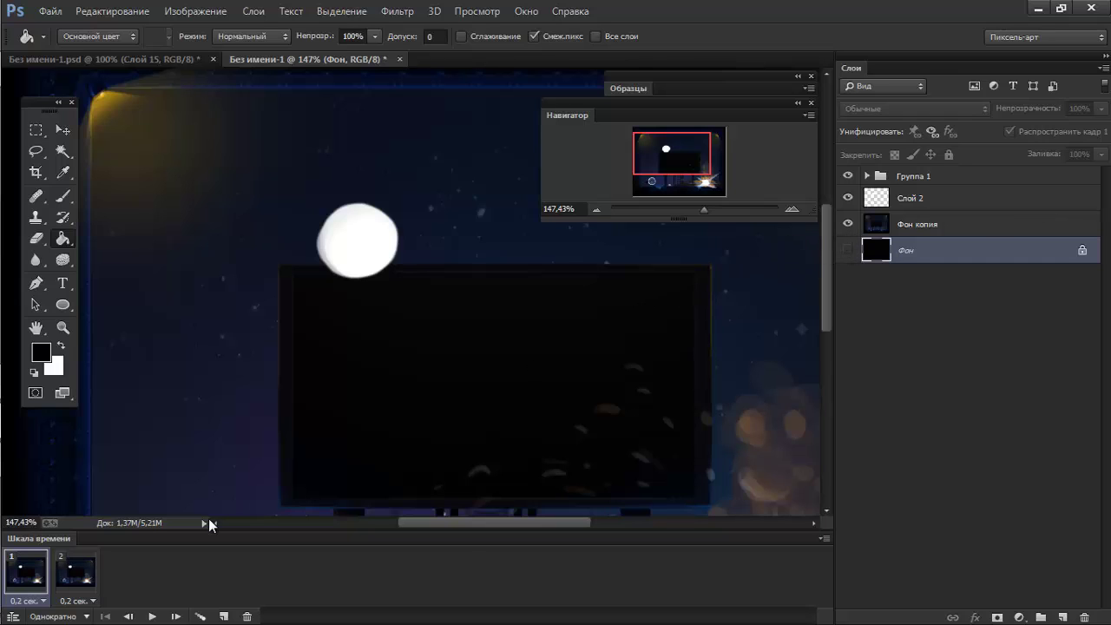
Keep the starry Фон копия visible in both frames 1 and 2, then select Слой 2.
left_click(77, 570)
left_click(848, 225)
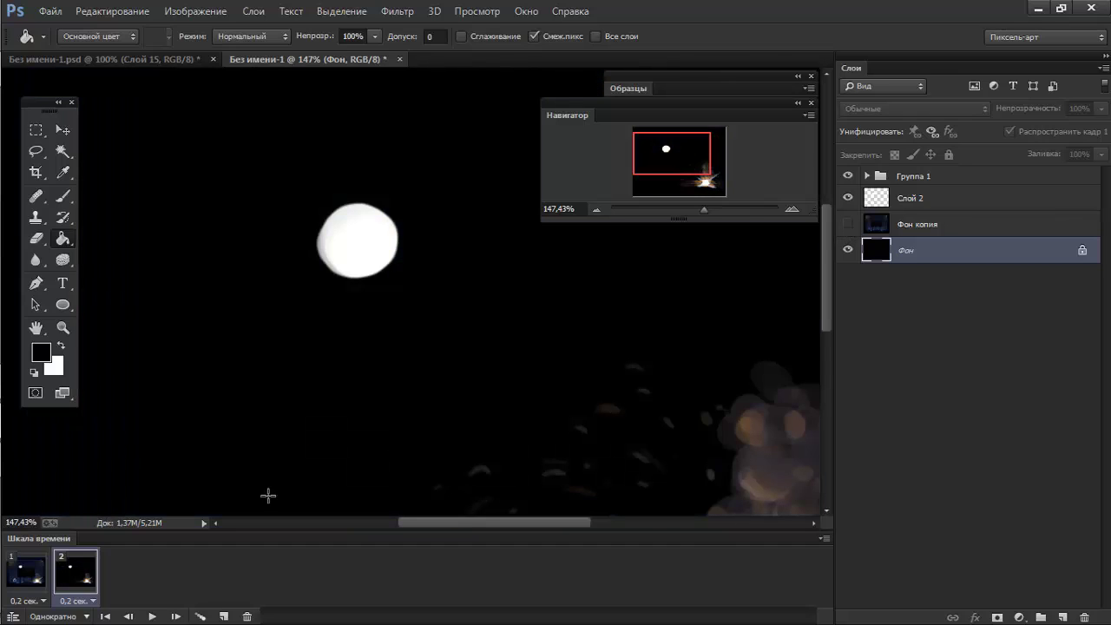
left_click(45, 572)
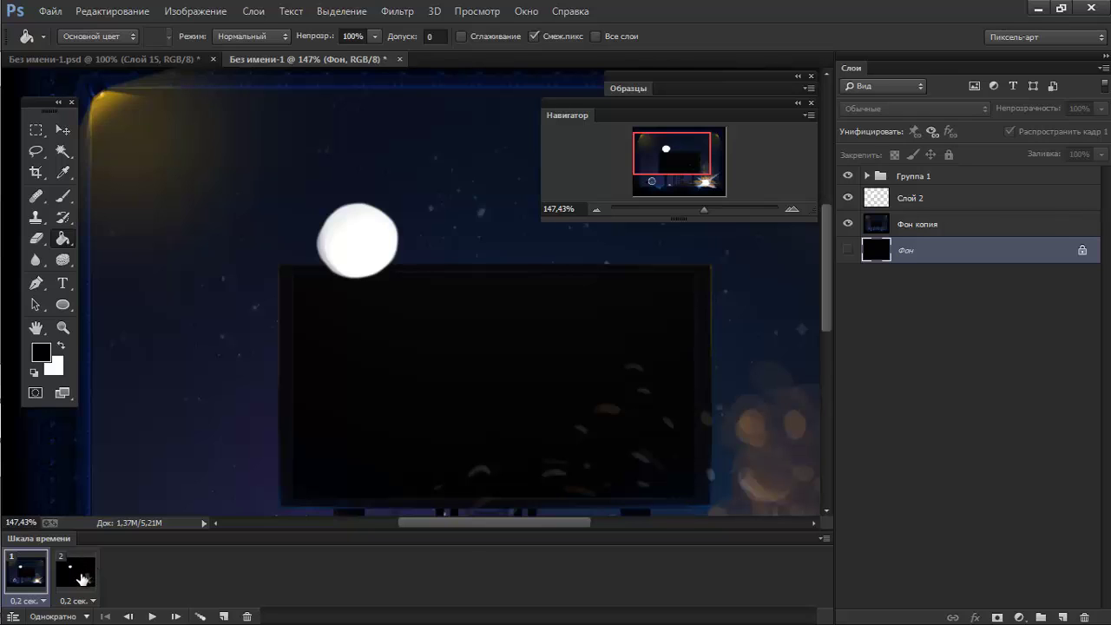
left_click(83, 579)
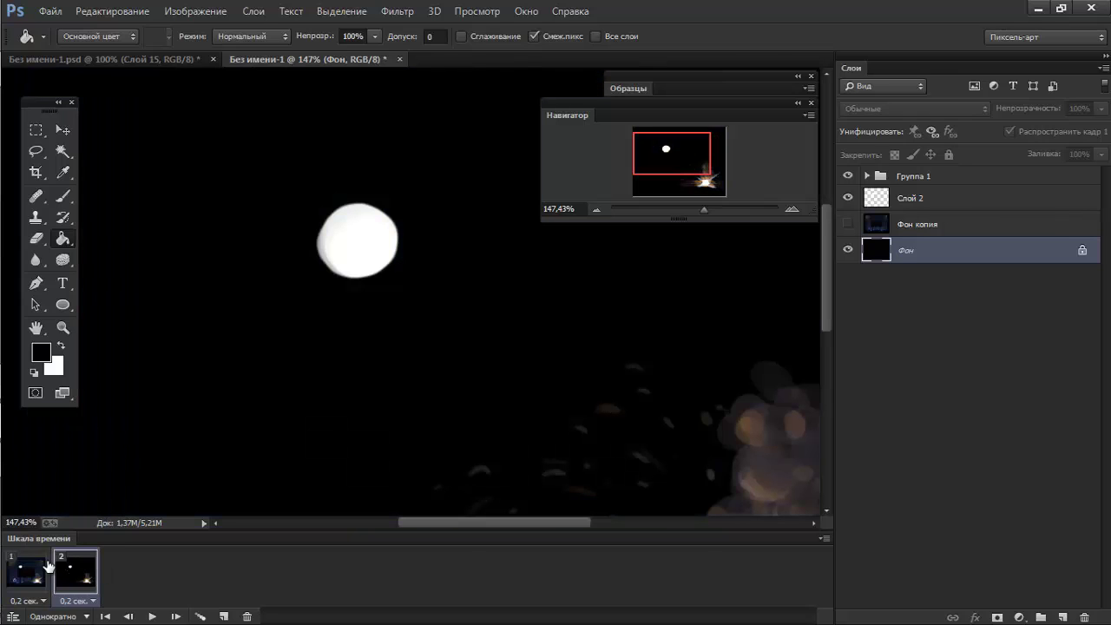
left_click(47, 569)
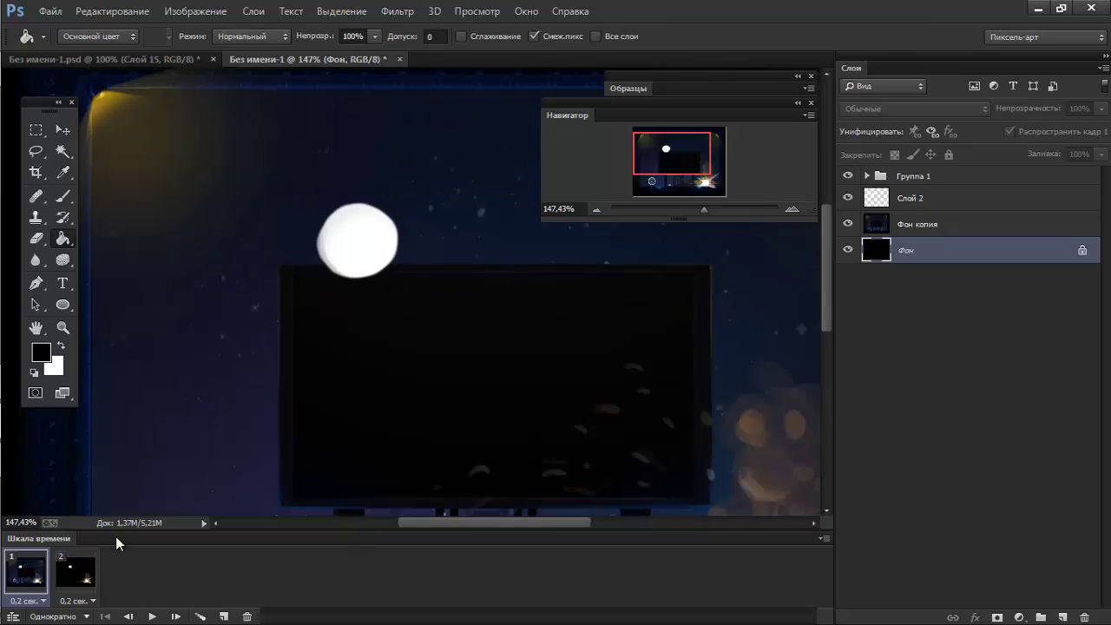
left_click(79, 576)
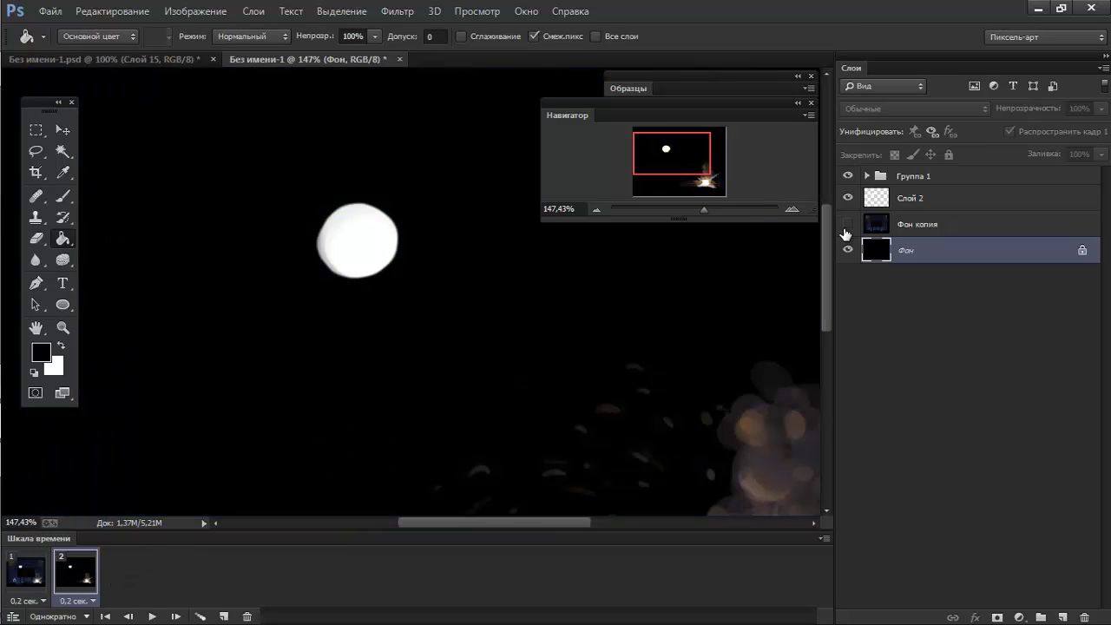
left_click(846, 229)
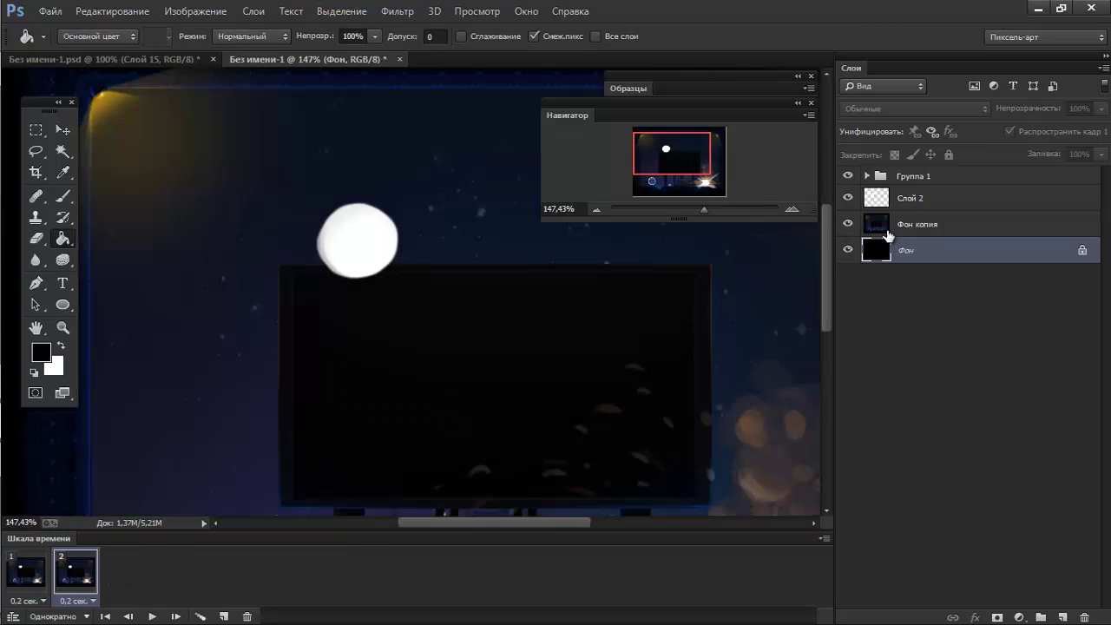
left_click(879, 227)
left_click(880, 201)
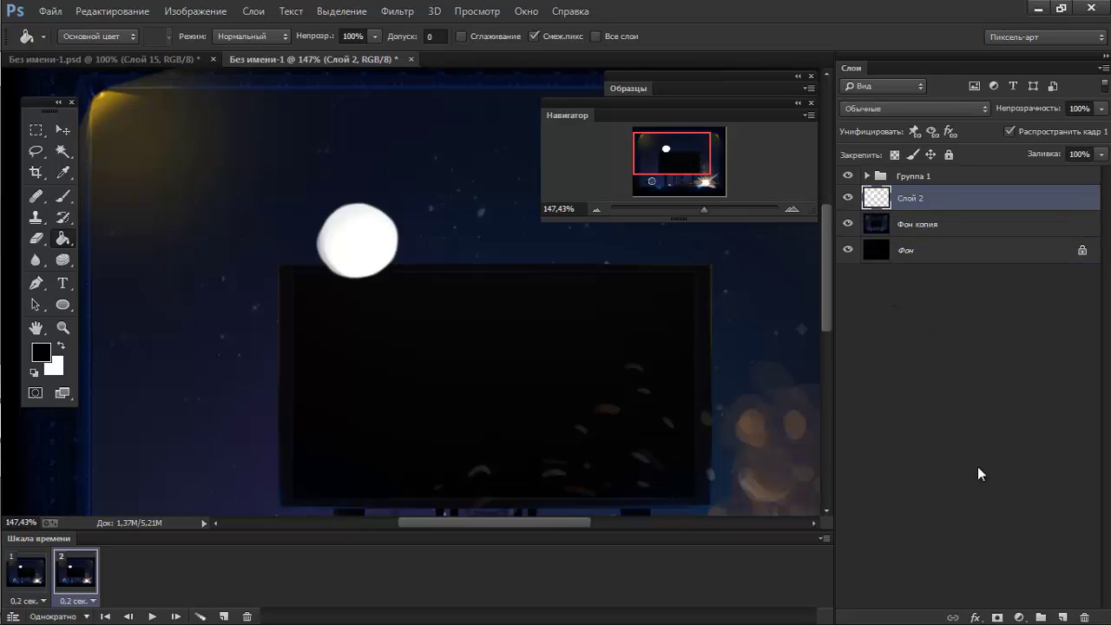
On new Слой 3, paint a soft white 96 px, hardness 0 glow over the orb.
left_click(1063, 617)
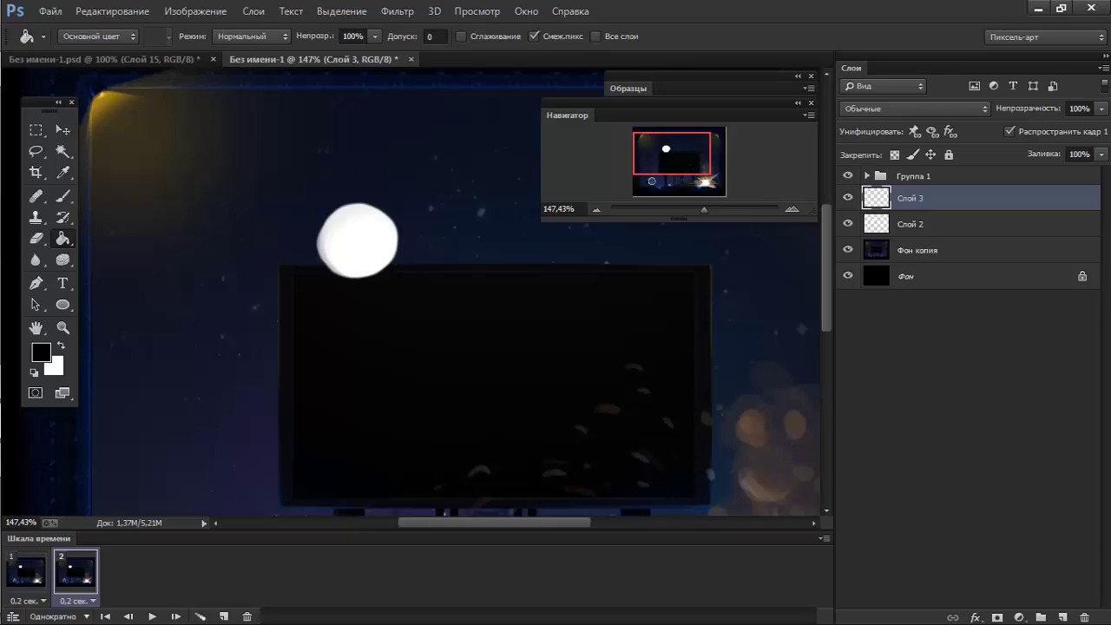
key("b")
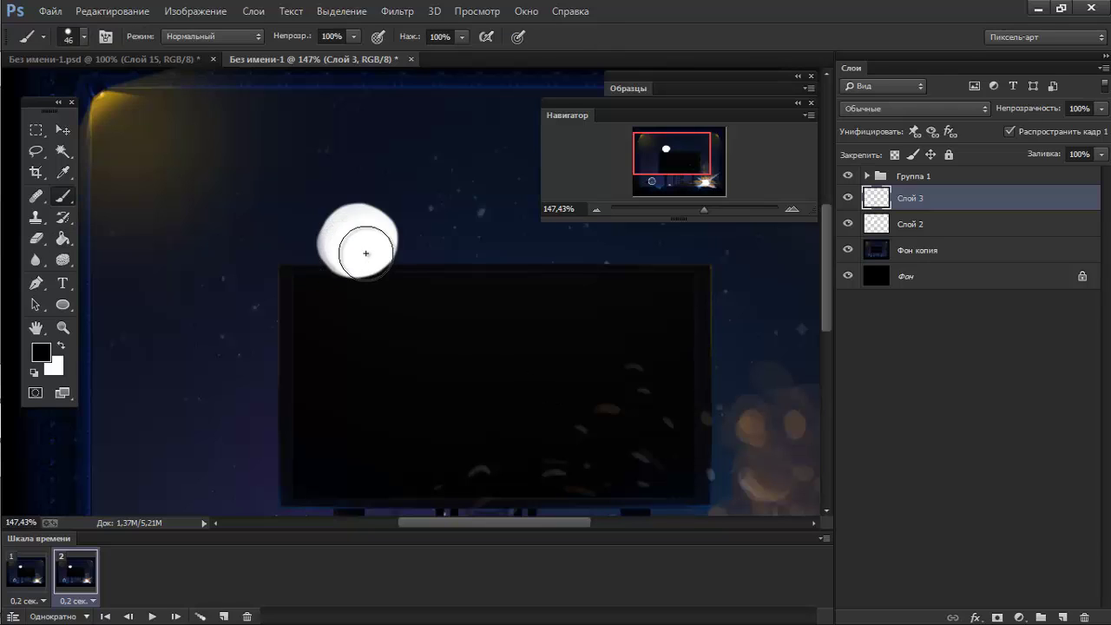
key("x")
mouse_move(352, 244)
left_mouse_down()
mouse_move(344, 221)
mouse_move(372, 220)
mouse_move(367, 248)
mouse_move(340, 228)
mouse_move(380, 256)
mouse_move(333, 241)
mouse_move(367, 253)
mouse_move(353, 213)
mouse_move(360, 271)
mouse_move(349, 204)
mouse_move(367, 223)
mouse_move(364, 237)
left_mouse_up()
right_click(363, 237)
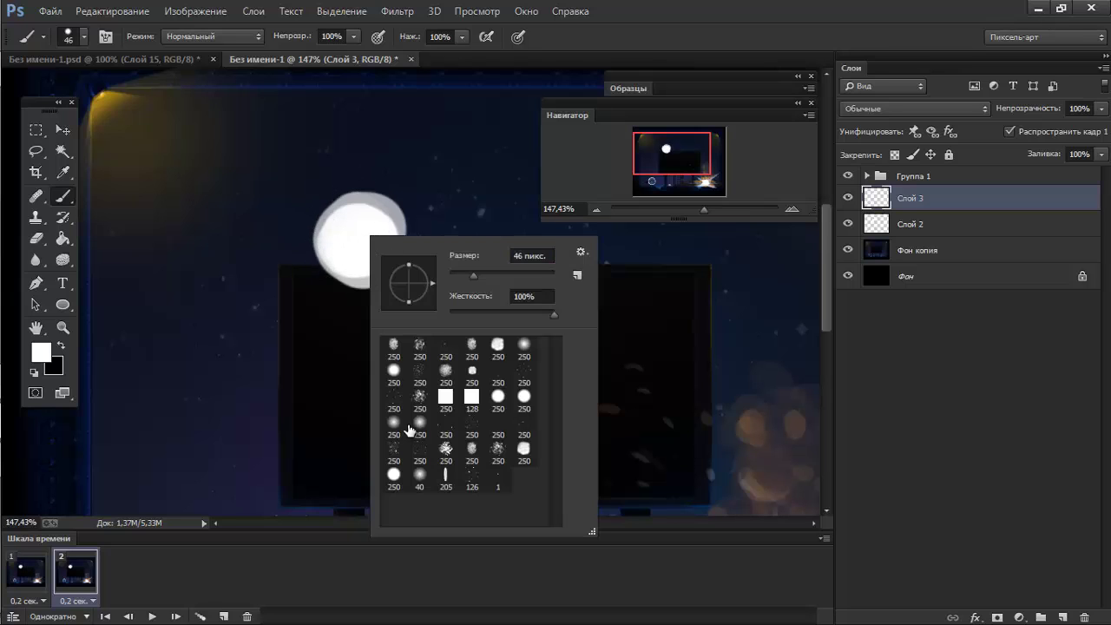
left_click_drag(473, 274, 494, 274)
left_click(352, 237)
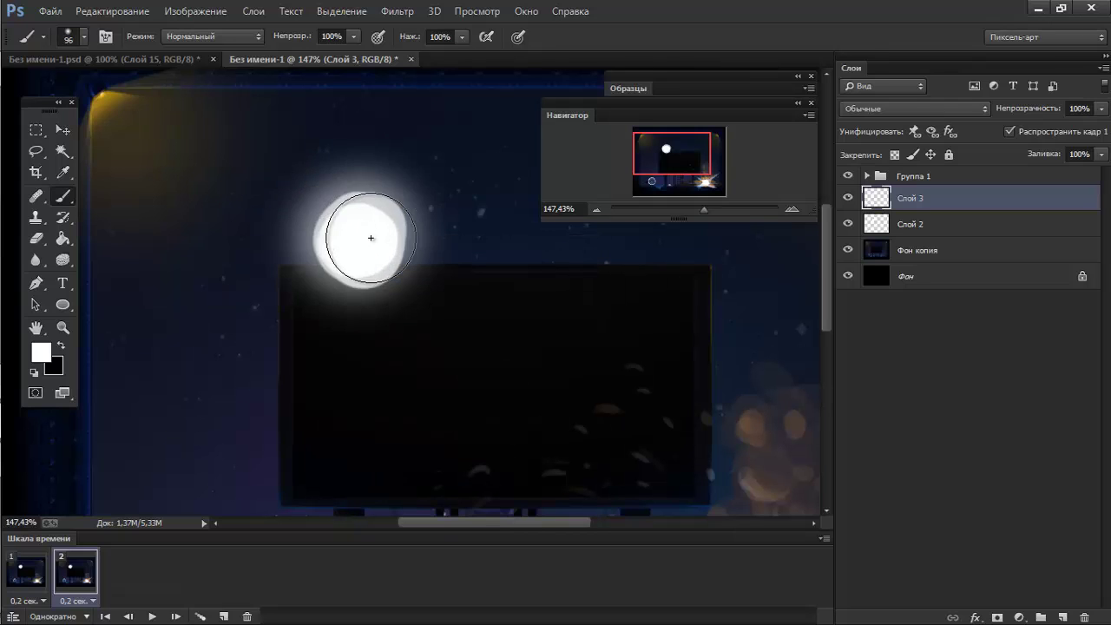
left_click_drag(360, 240, 367, 229)
Add a 60 px soft glow to the orb on Слой 2, then add empty Слой 4.
left_click(910, 224)
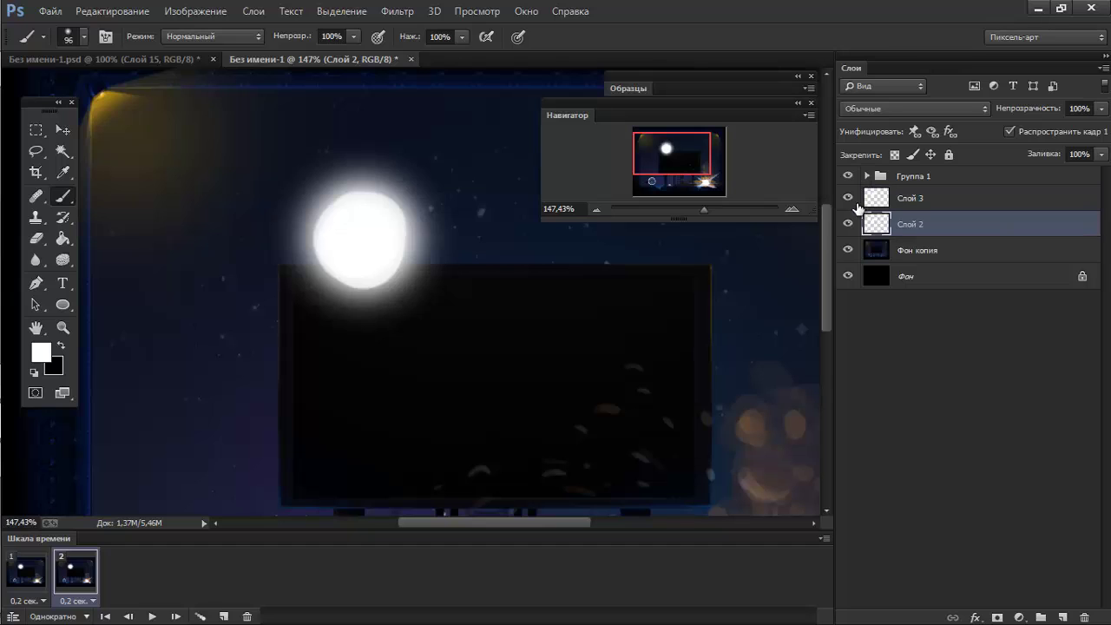
left_click(849, 198)
key("bracketleft")
key("bracketleft")
key("bracketleft")
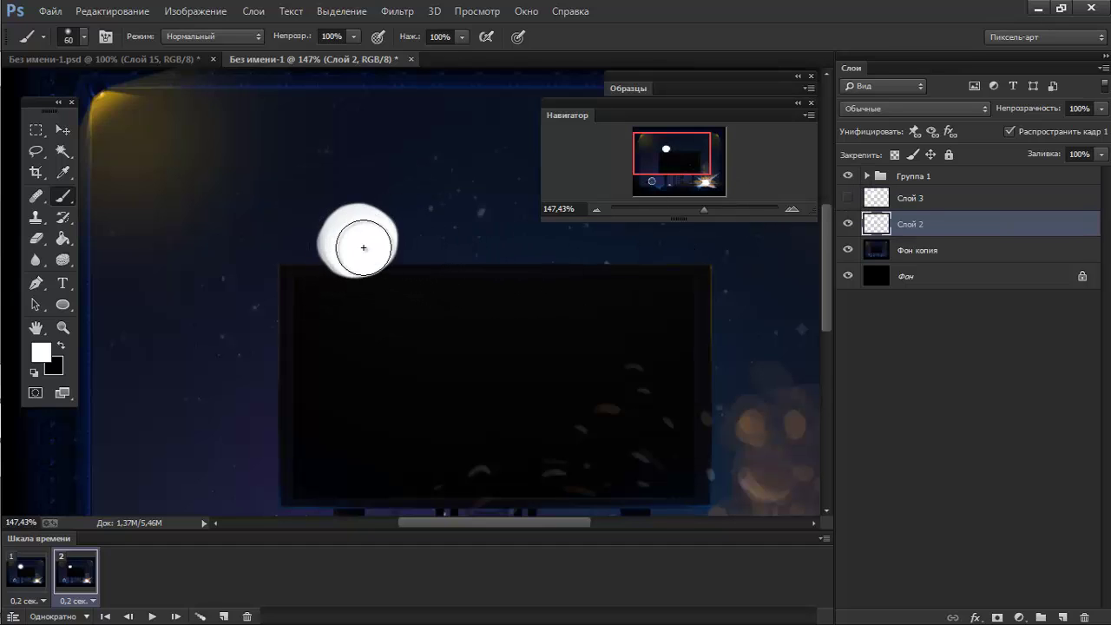
mouse_move(360, 240)
left_mouse_down()
mouse_move(360, 231)
mouse_move(357, 243)
left_mouse_up()
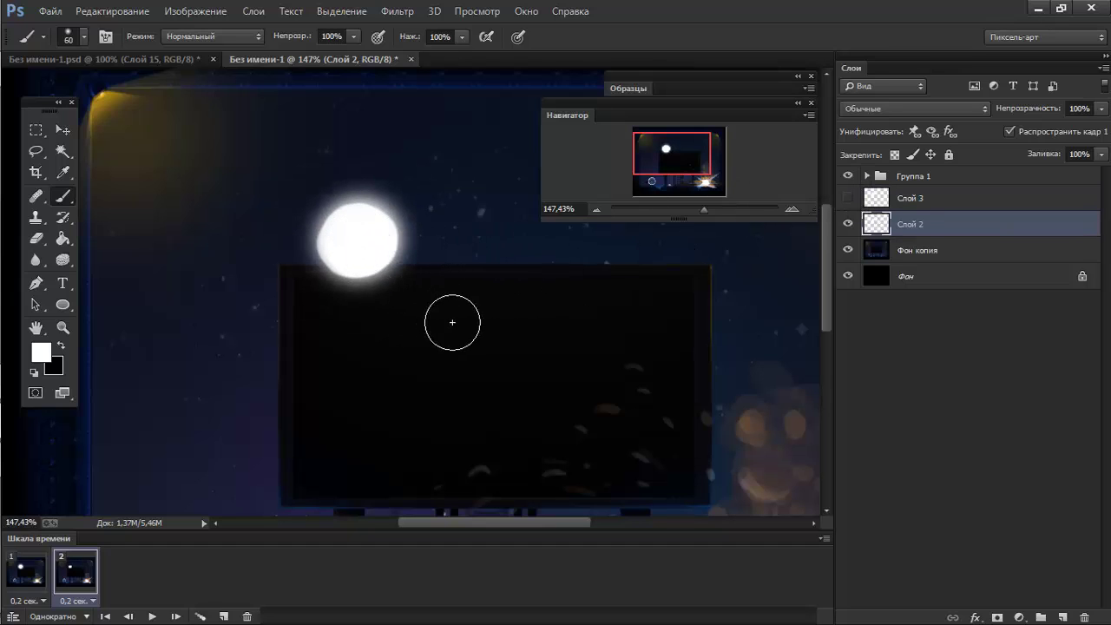
left_click(910, 201)
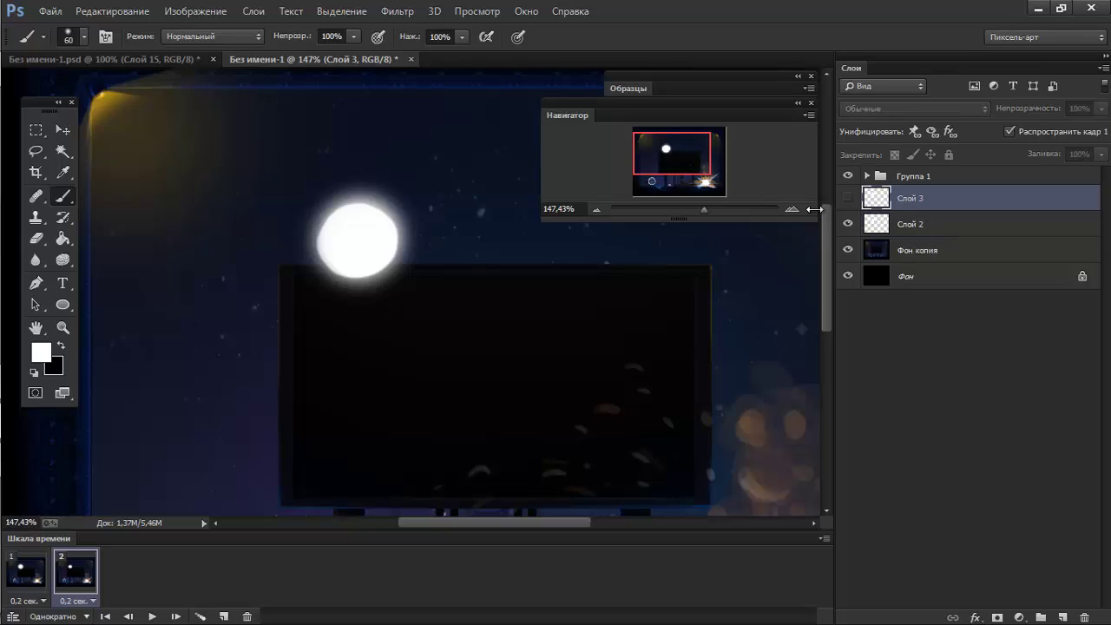
left_click(848, 197)
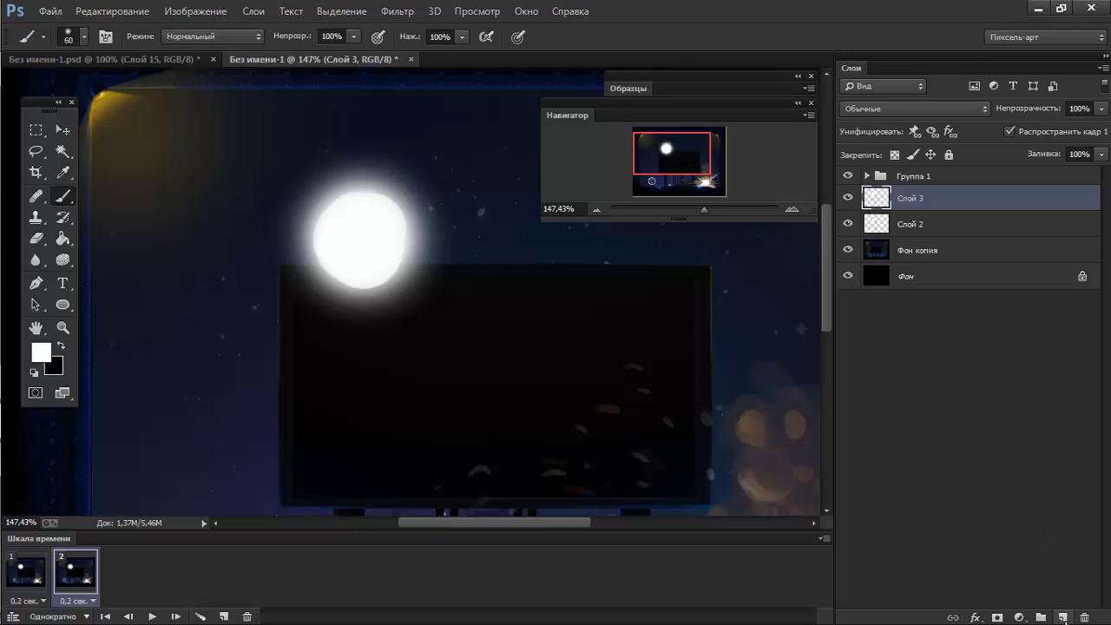
left_click(1062, 618)
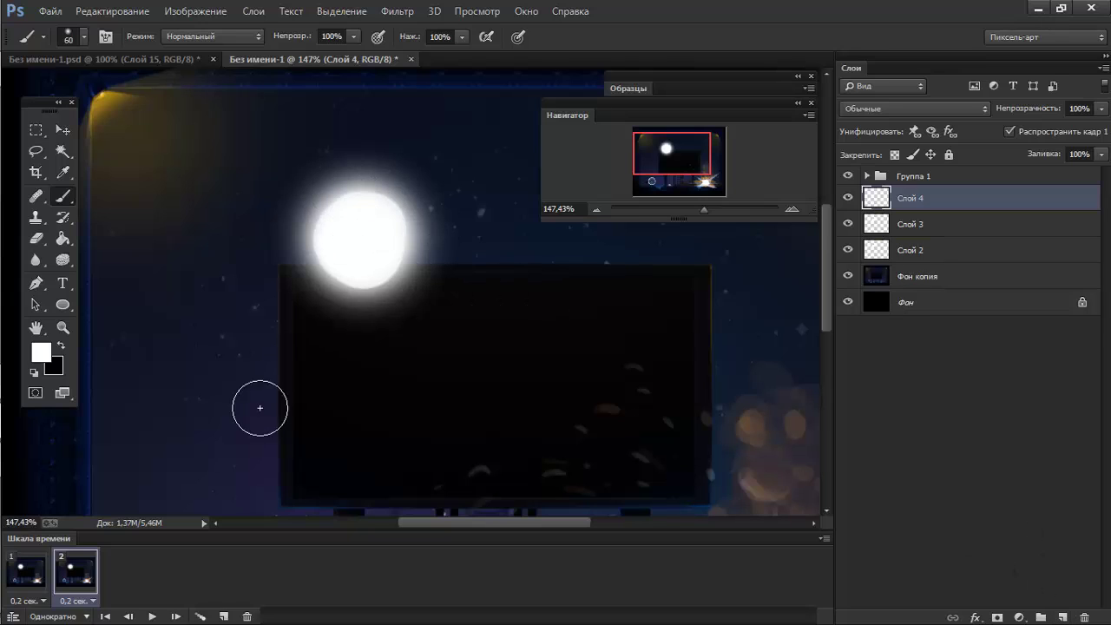
Add a third frame and paint a larger soft white disc over the orb on Слой 4.
left_click(224, 616)
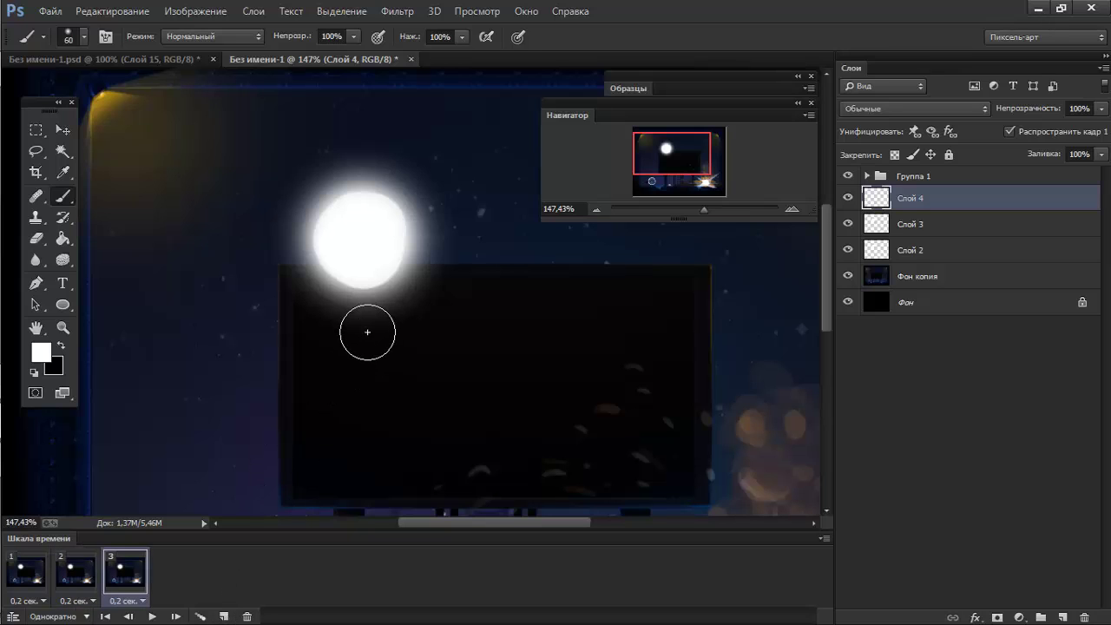
key("bracketright")
key("bracketright")
key("bracketright")
key("bracketright")
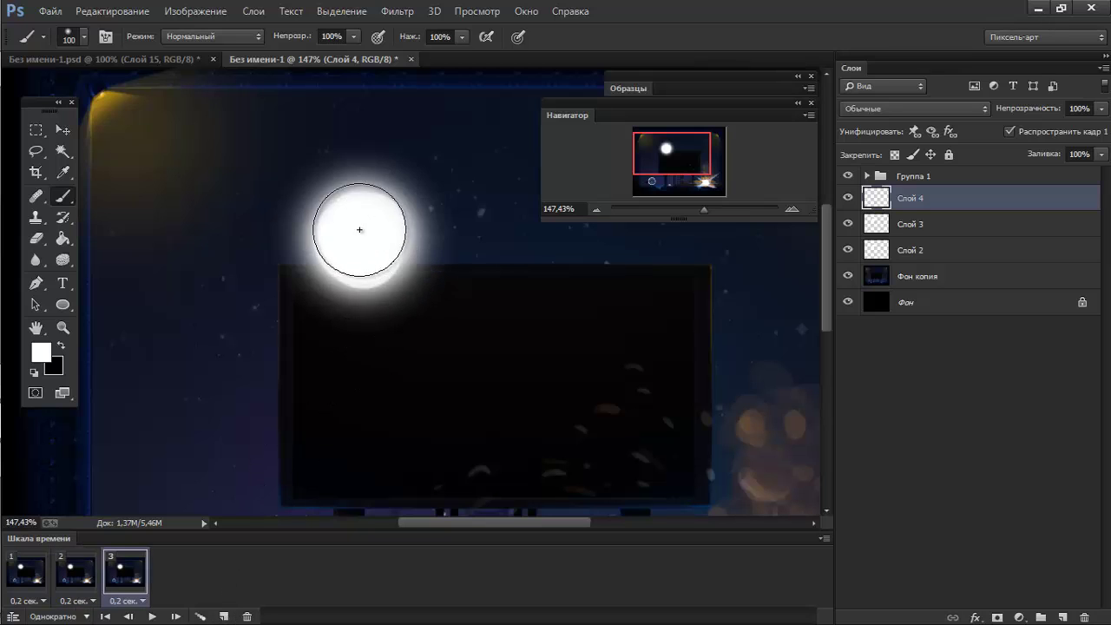
left_click_drag(371, 232, 355, 235)
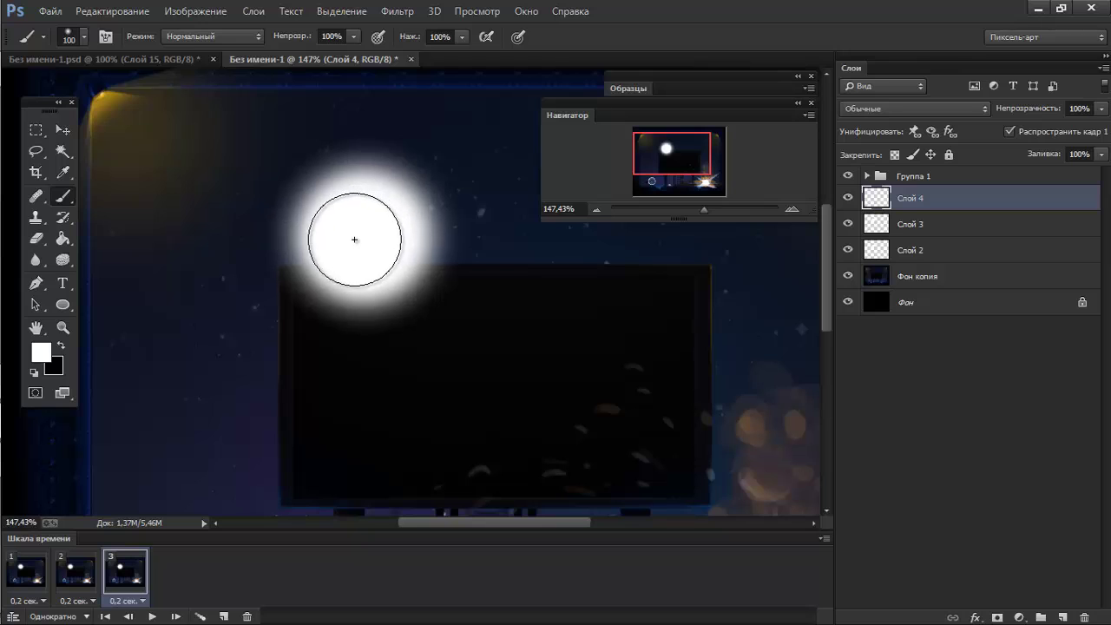
left_click(848, 224)
double_click(848, 225)
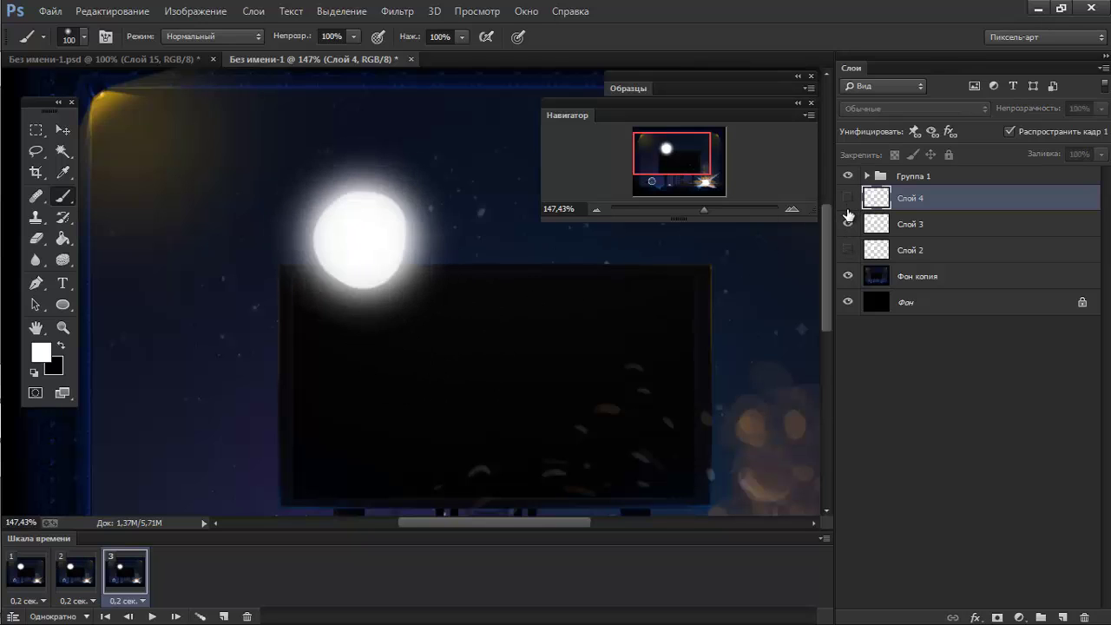
left_click_drag(848, 225, 848, 250)
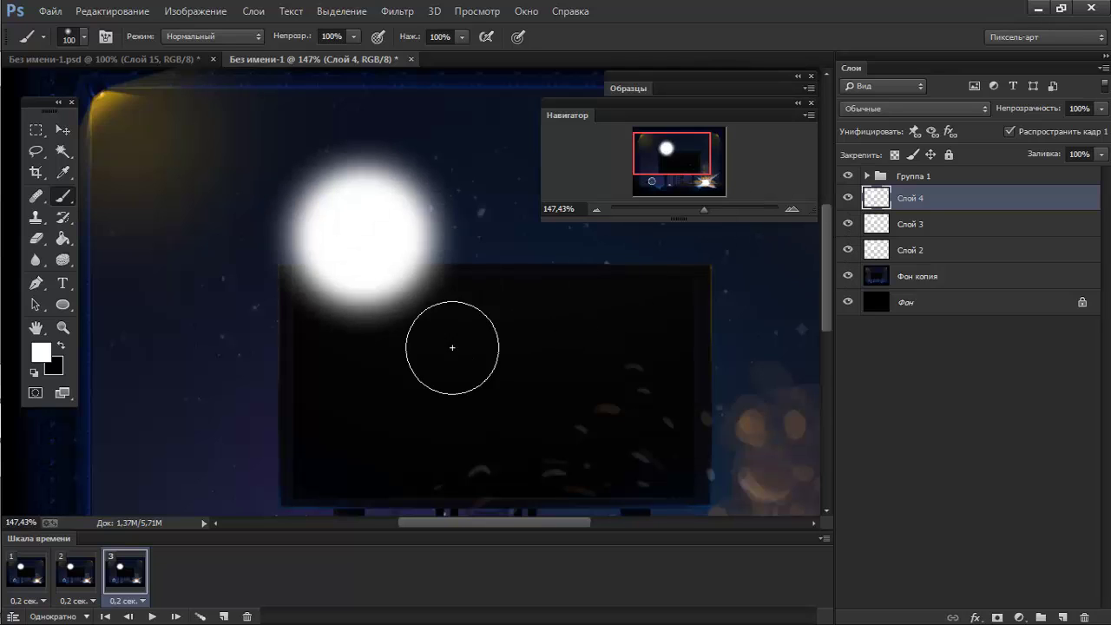
left_click(38, 576)
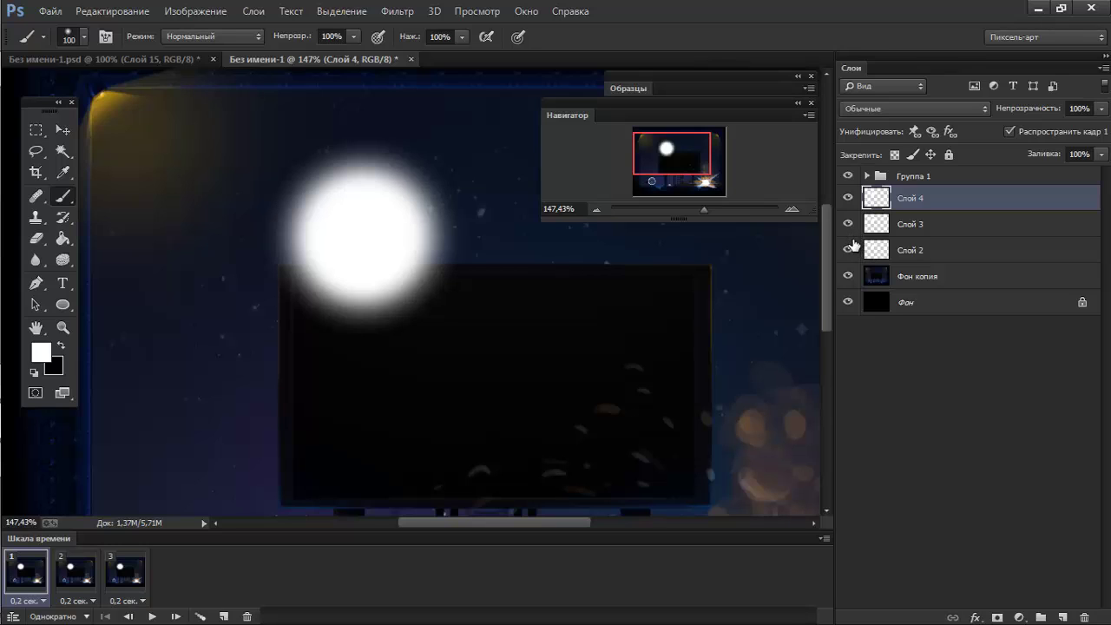
left_click_drag(851, 206, 848, 224)
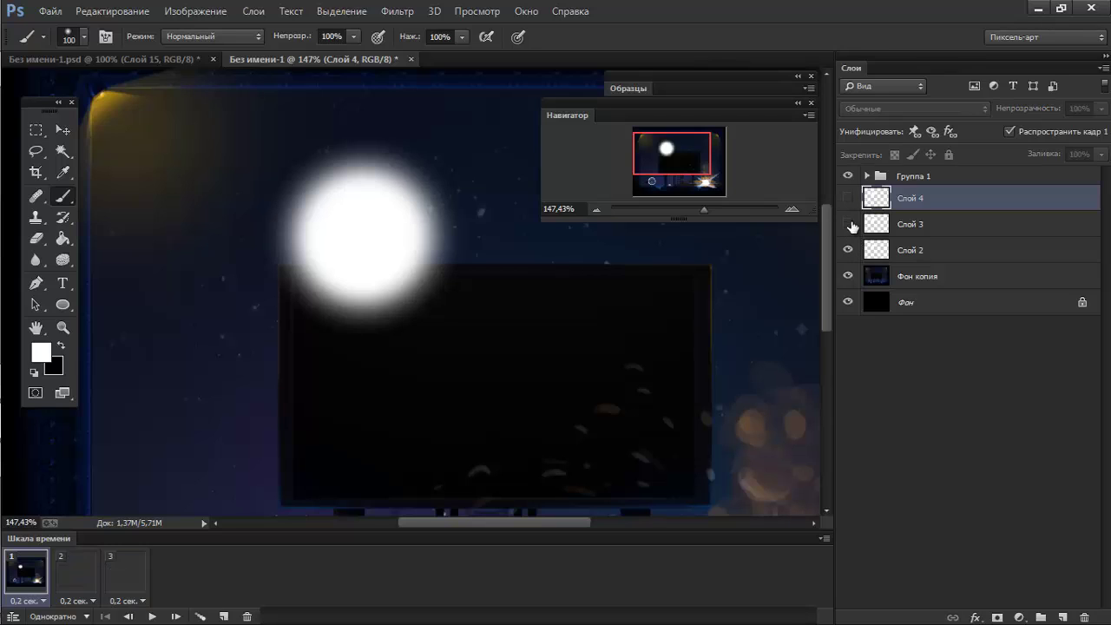
left_click(80, 577)
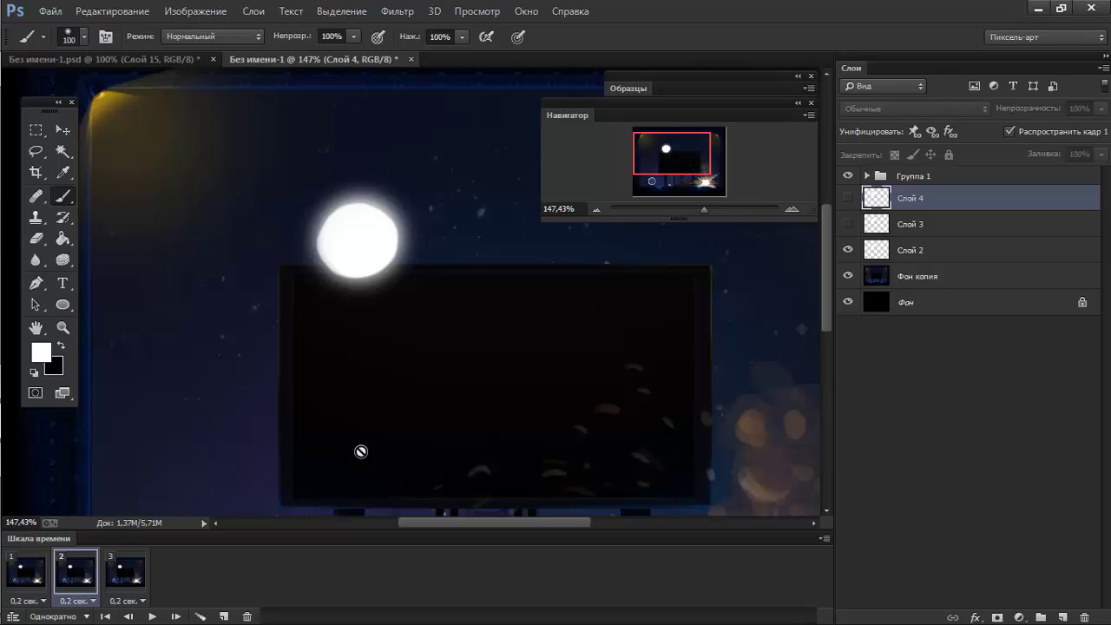
left_click(849, 224)
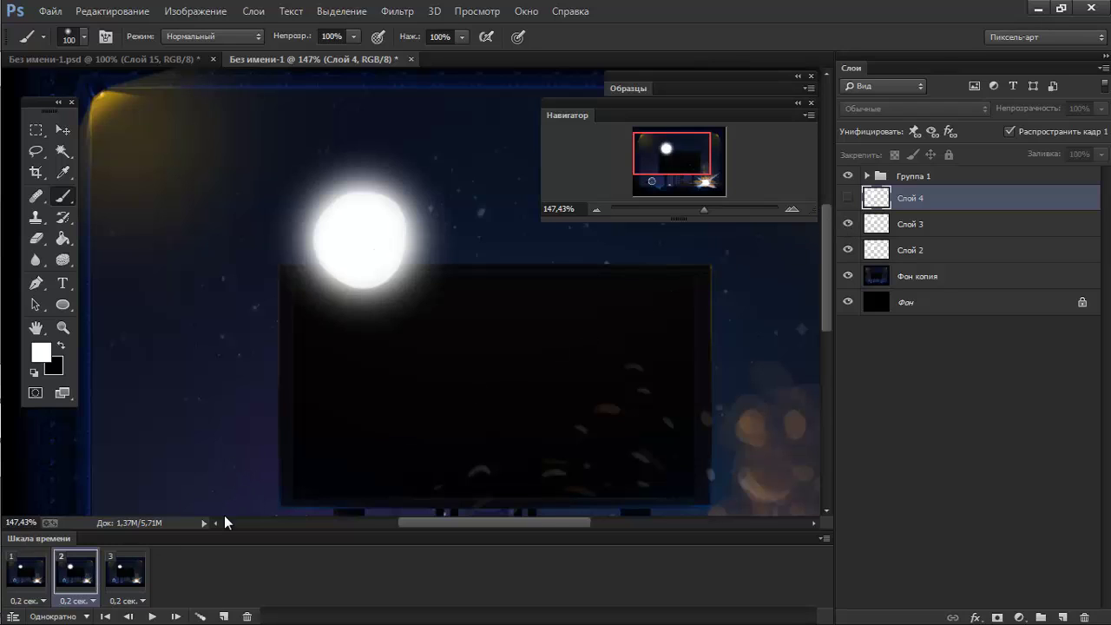
left_click(848, 251)
left_click(134, 569)
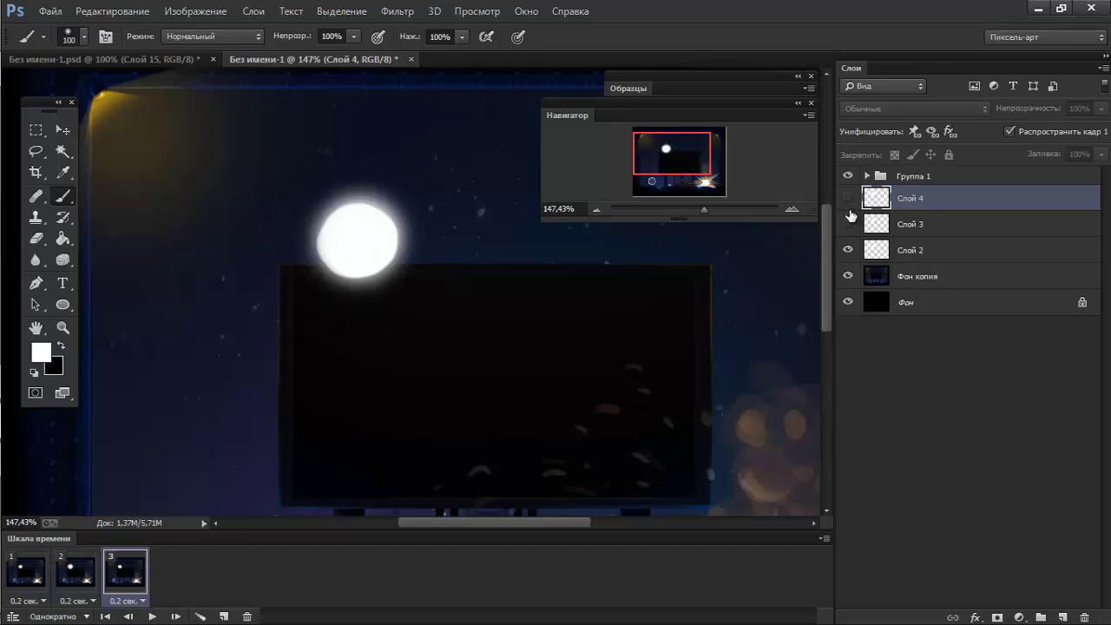
left_click(849, 198)
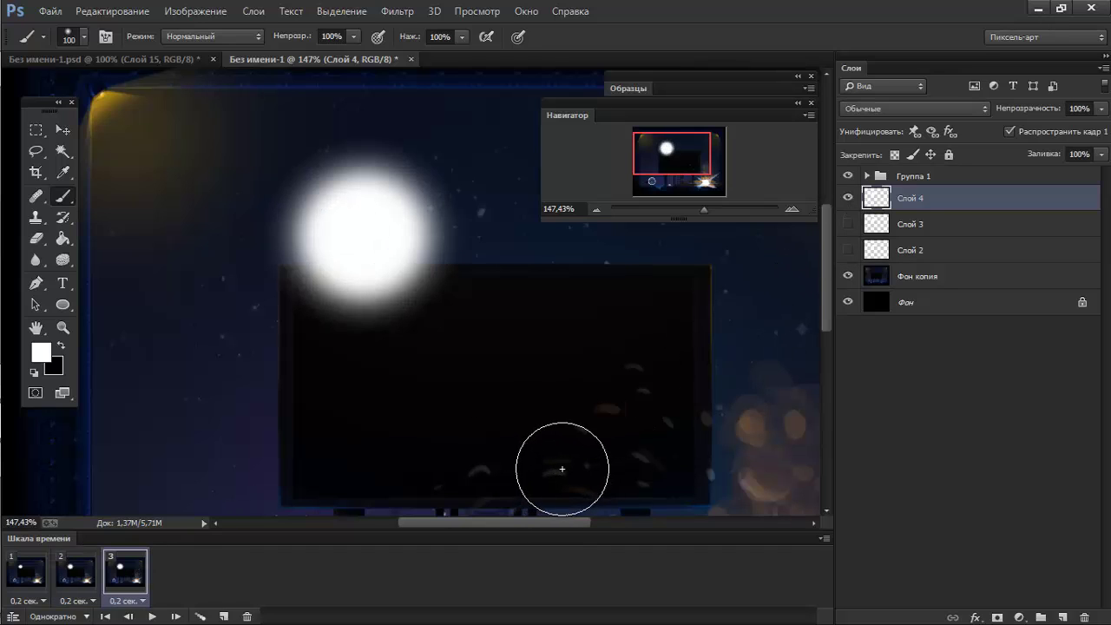
left_click(153, 616)
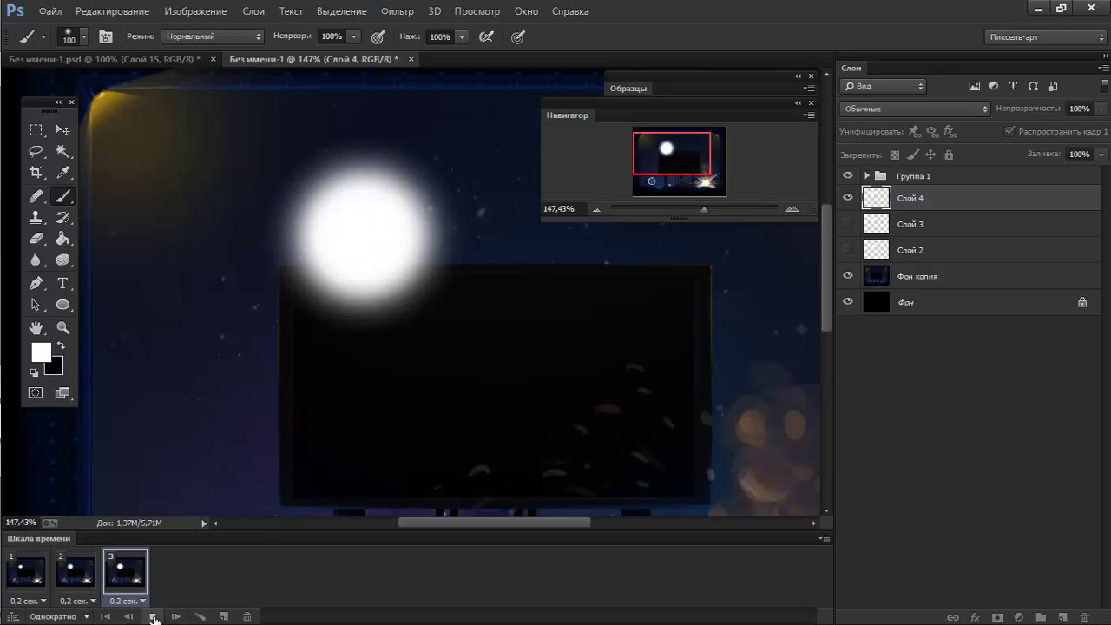
left_click(155, 618)
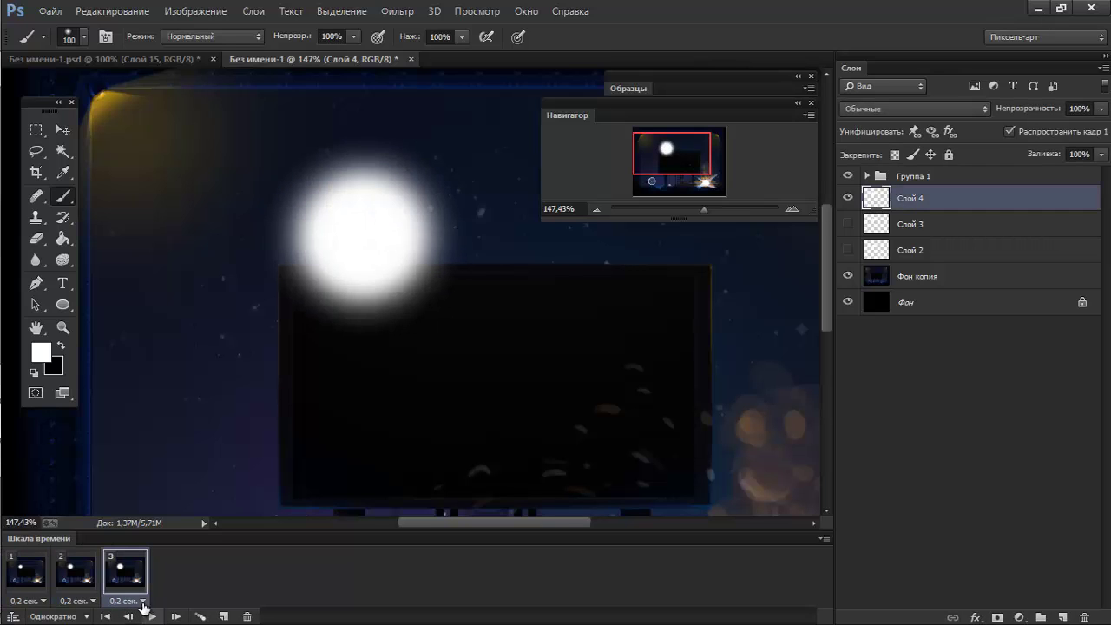
Set every frame's delay to 0.1 seconds and preview the animation.
left_click(45, 603)
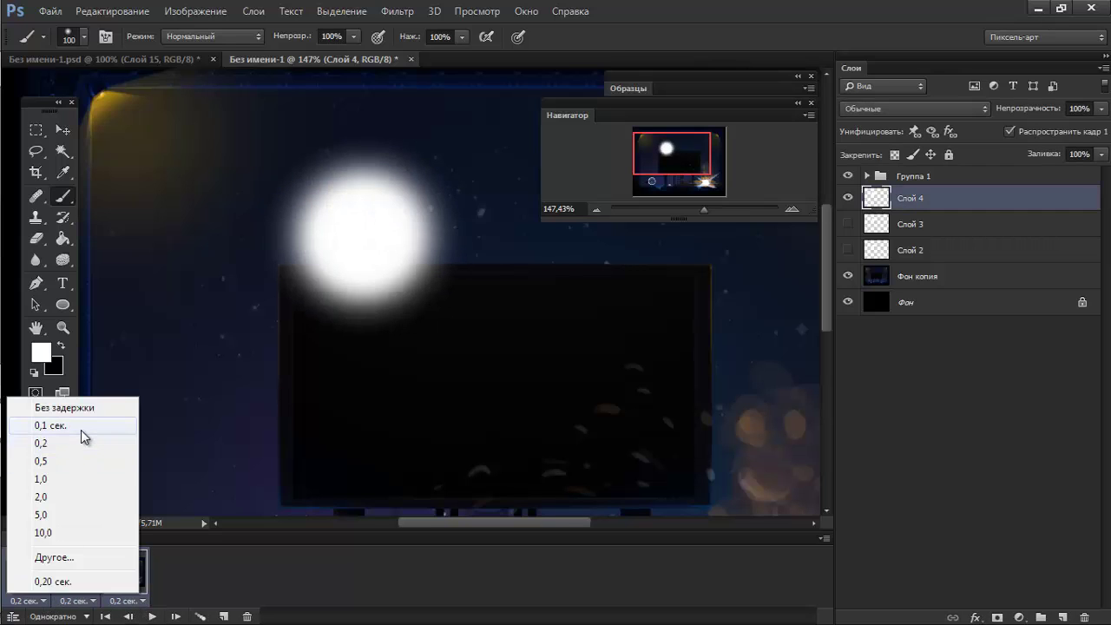
left_click(86, 425)
left_click(152, 617)
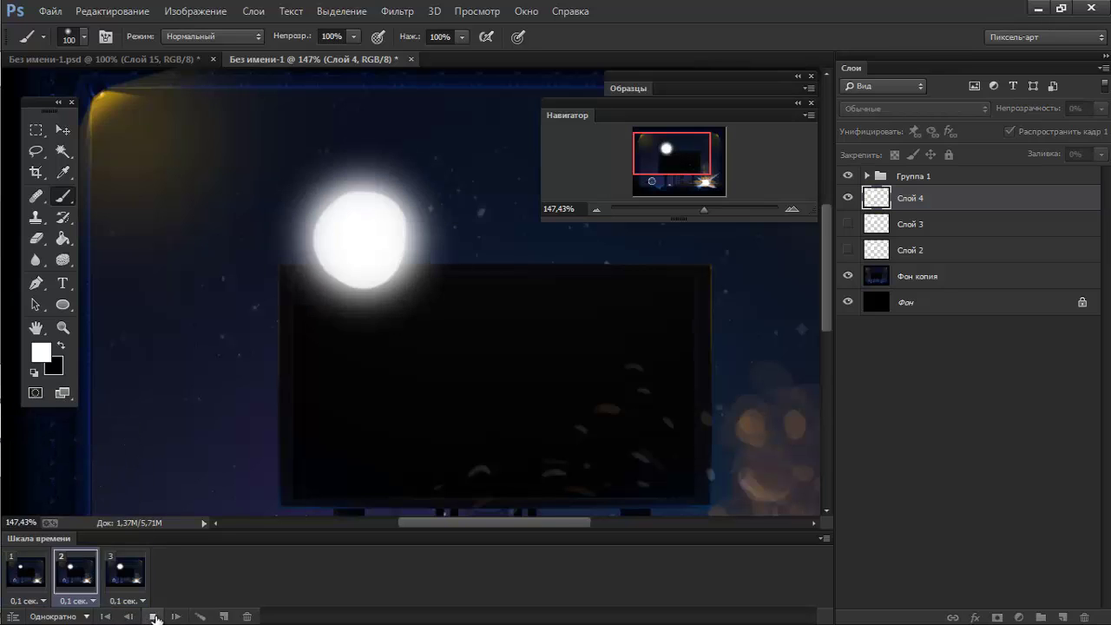
left_click(152, 615)
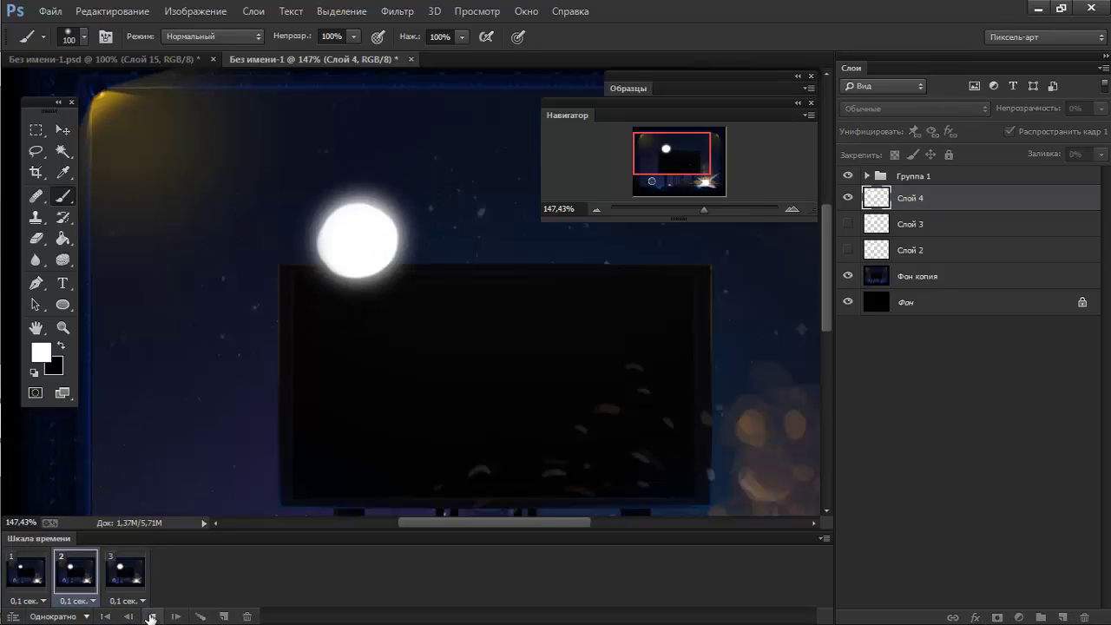
Set frames 3, 2 and 1 to 'Без задержки' (0 sec) and preview the animation.
left_click(147, 599)
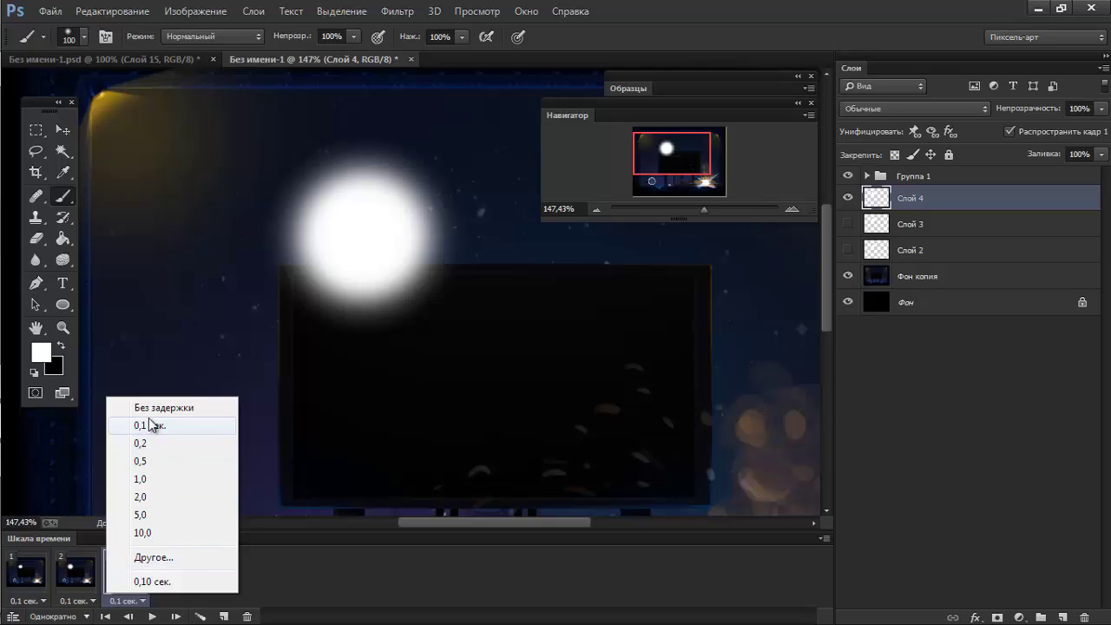
left_click(147, 404)
left_click(88, 601)
left_click(87, 406)
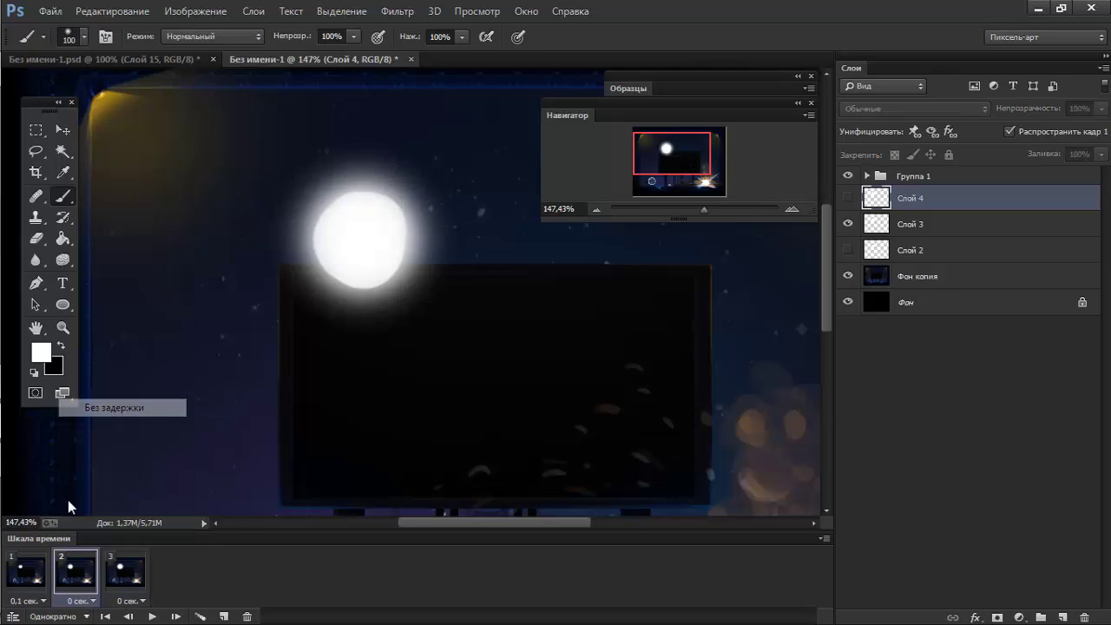
left_click(40, 601)
left_click(84, 408)
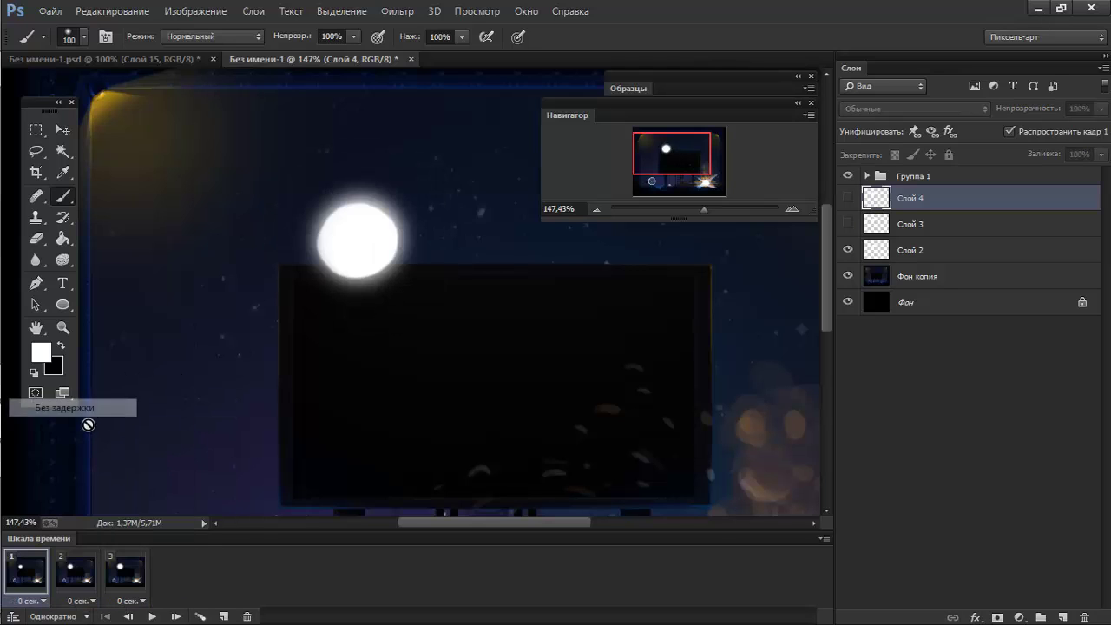
left_click(176, 616)
left_click(152, 617)
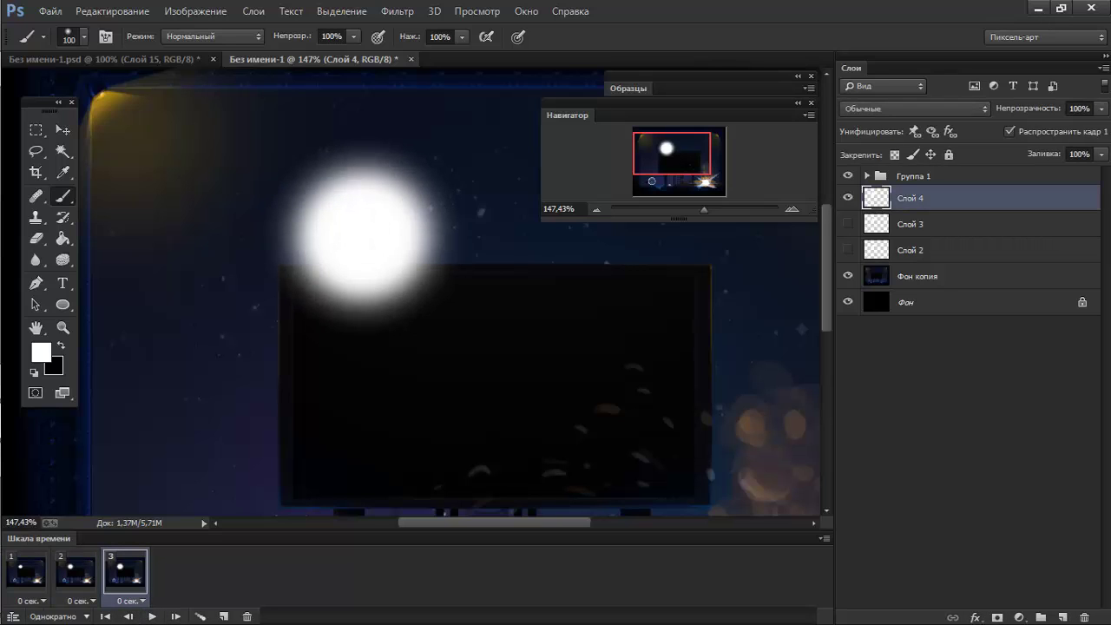
left_click(74, 617)
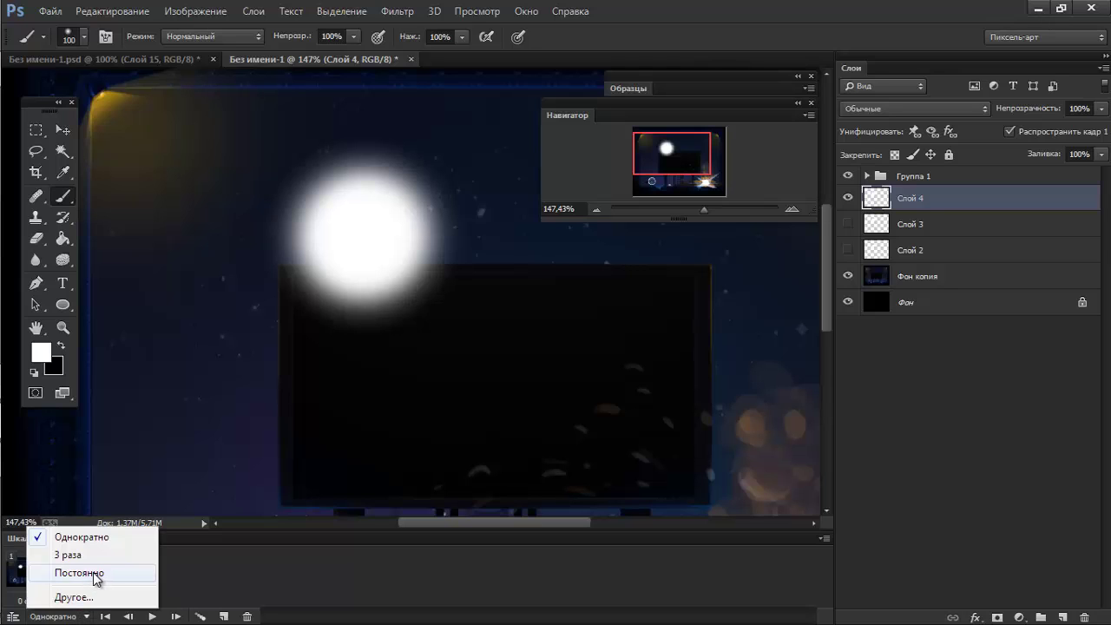
Set looping to 'Постоянно', preview the endless loop, and select frame 3.
left_click(95, 574)
left_click(152, 617)
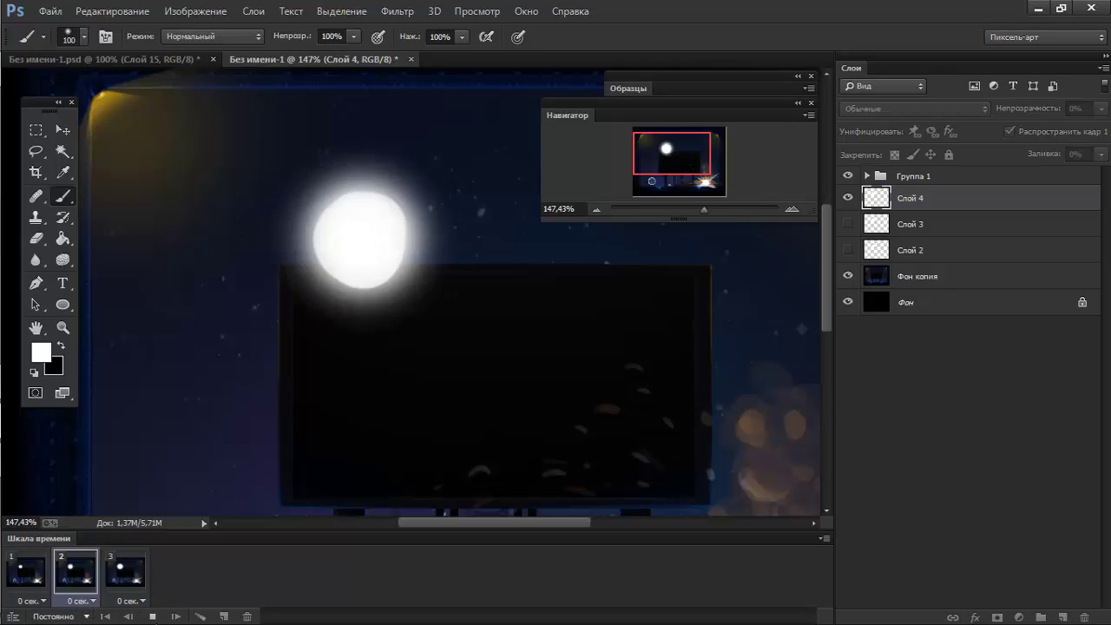
left_click(152, 616)
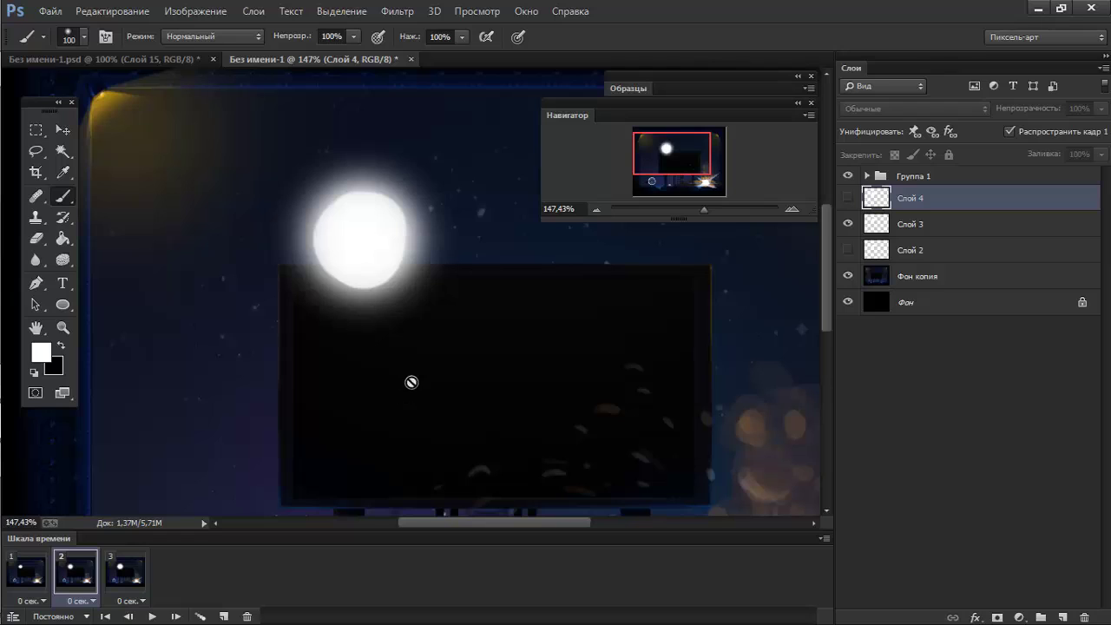
left_click(141, 581)
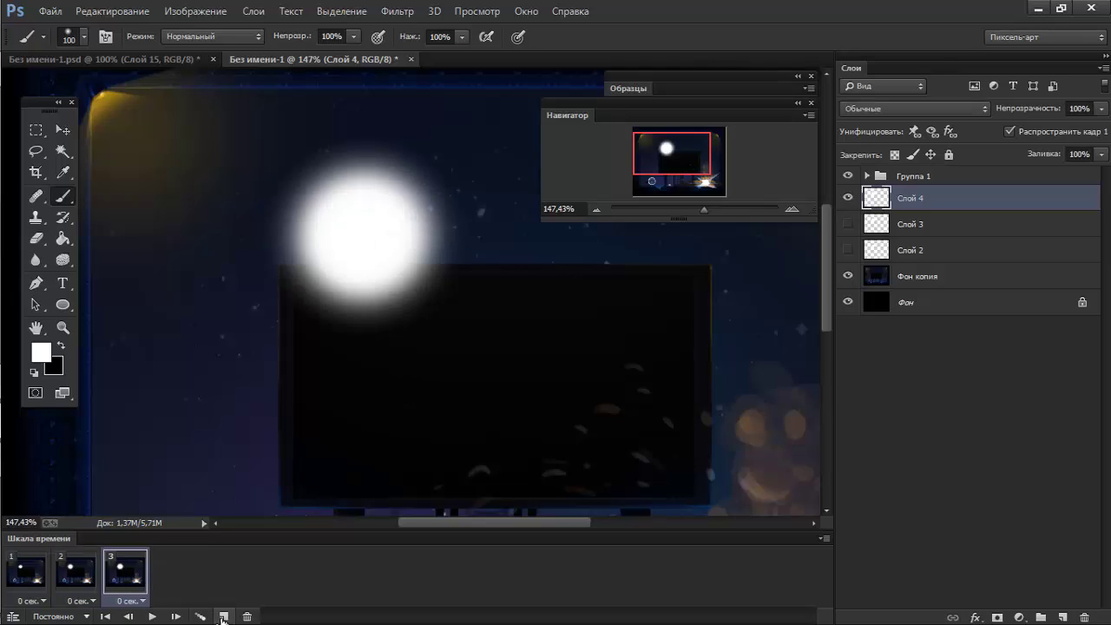
Duplicate frame 3 as frame 4 with new Слой 5, showing only Слой 2's small fireball.
left_click(223, 617)
left_click(1063, 617)
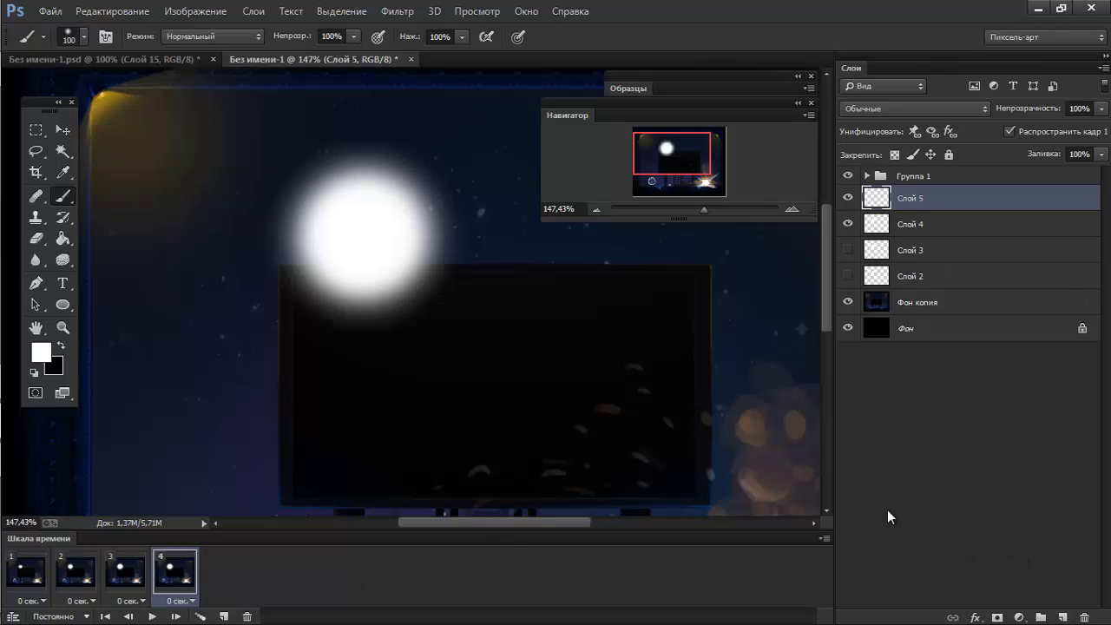
left_click(849, 205)
left_click(848, 224)
left_click(848, 250)
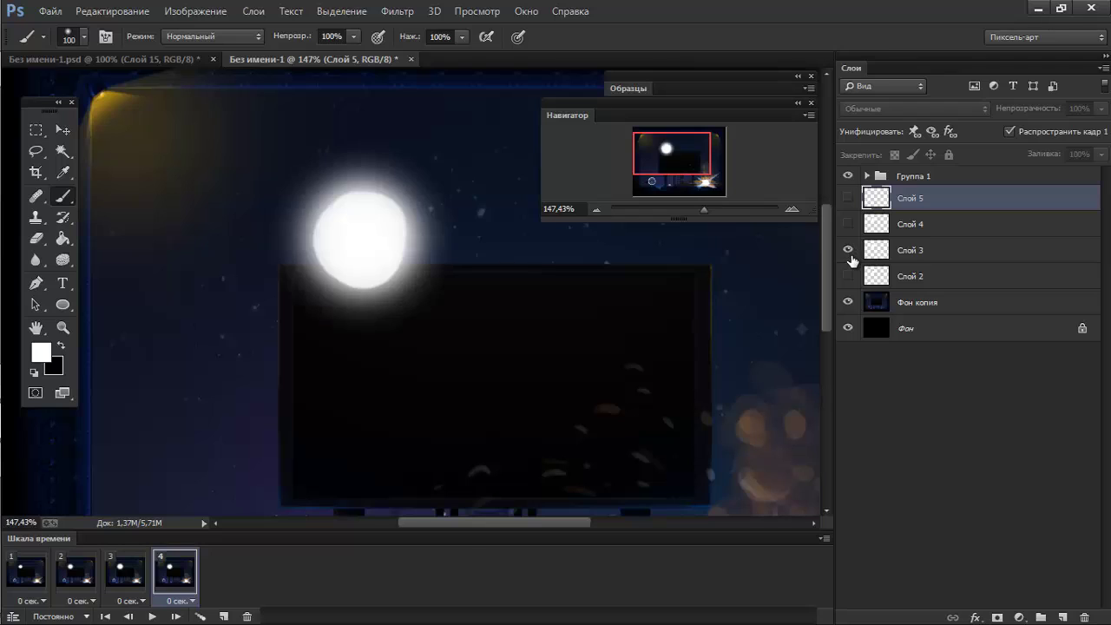
left_click(848, 250)
left_click(848, 276)
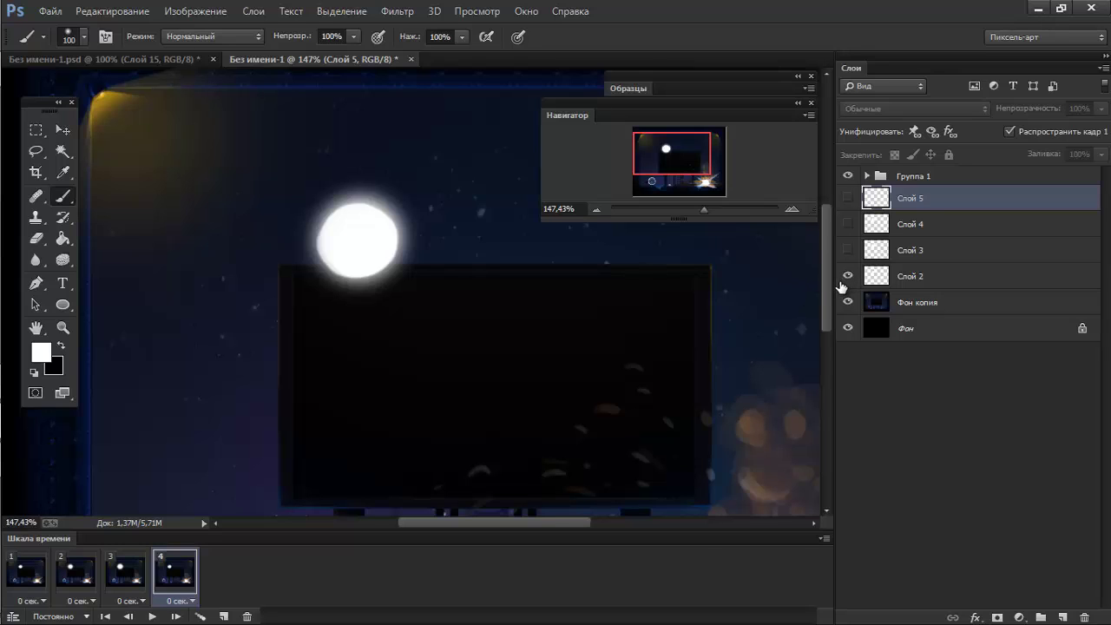
Preview the four frames, then add a fifth frame after frame 4.
left_click(152, 616)
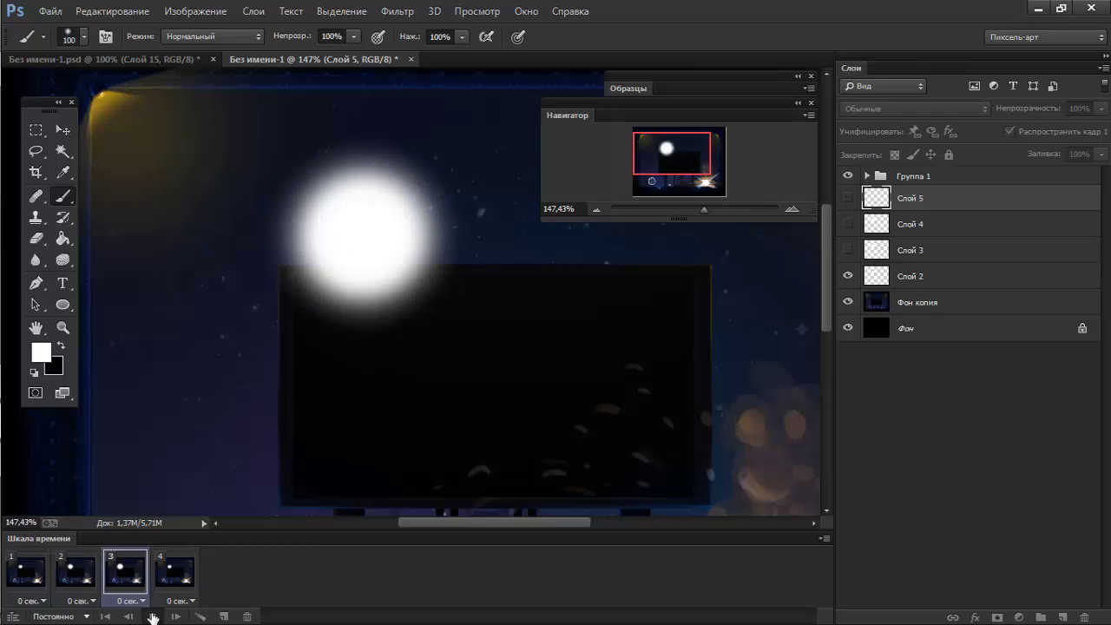
left_click(152, 617)
left_click(184, 579)
left_click(223, 617)
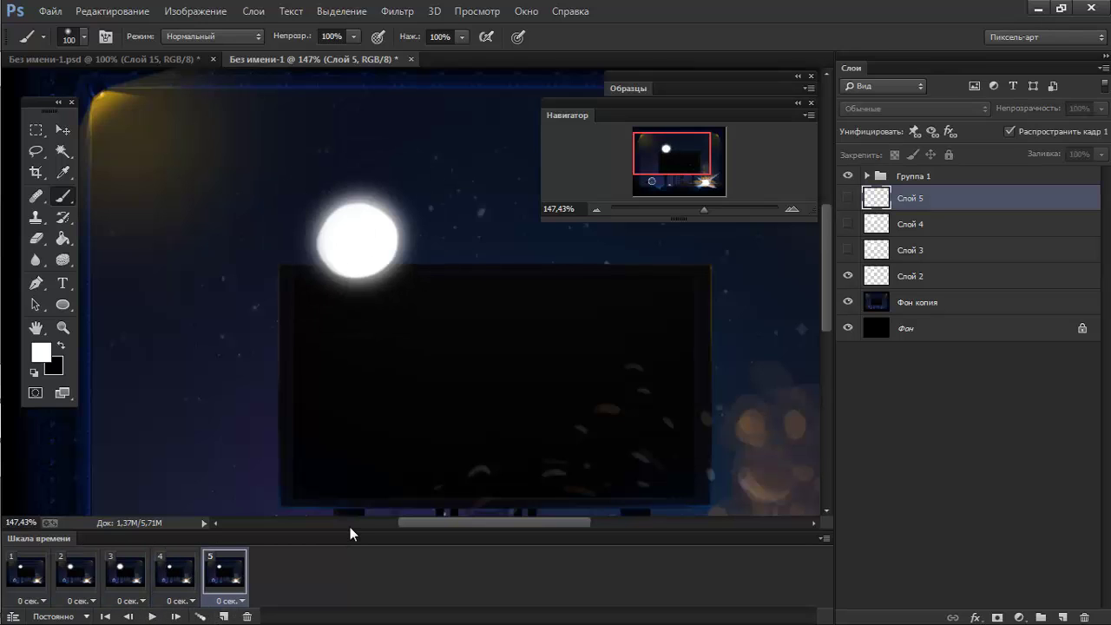
left_click(644, 287)
left_click(521, 233)
Hide the fireball in frame 5 and adjust Слой 3's visibility in frame 2.
left_click(848, 281)
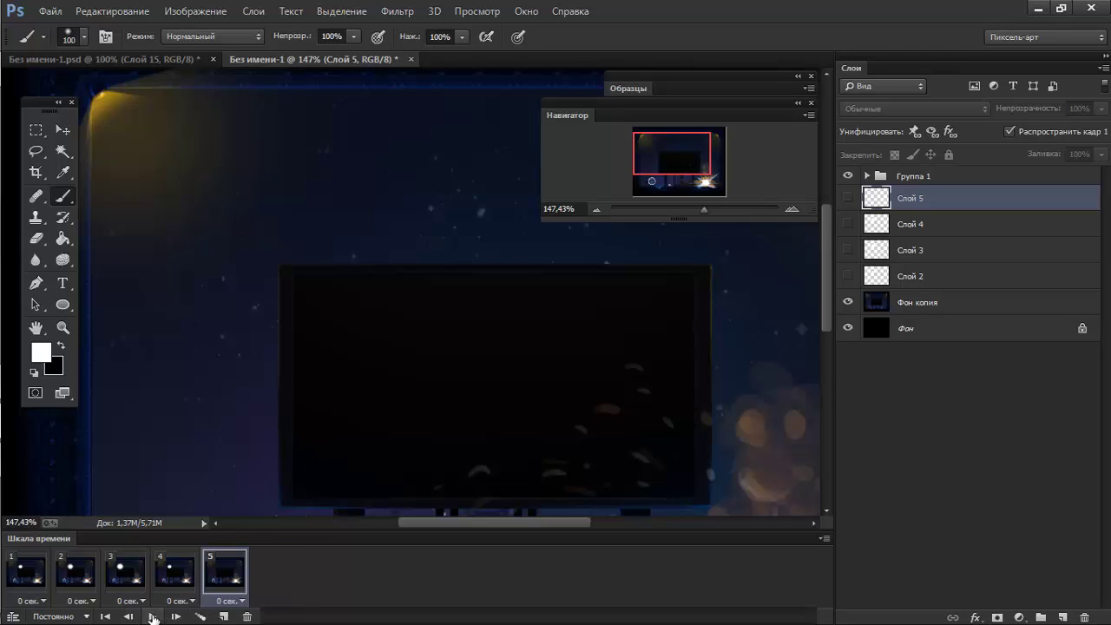
left_click(152, 616)
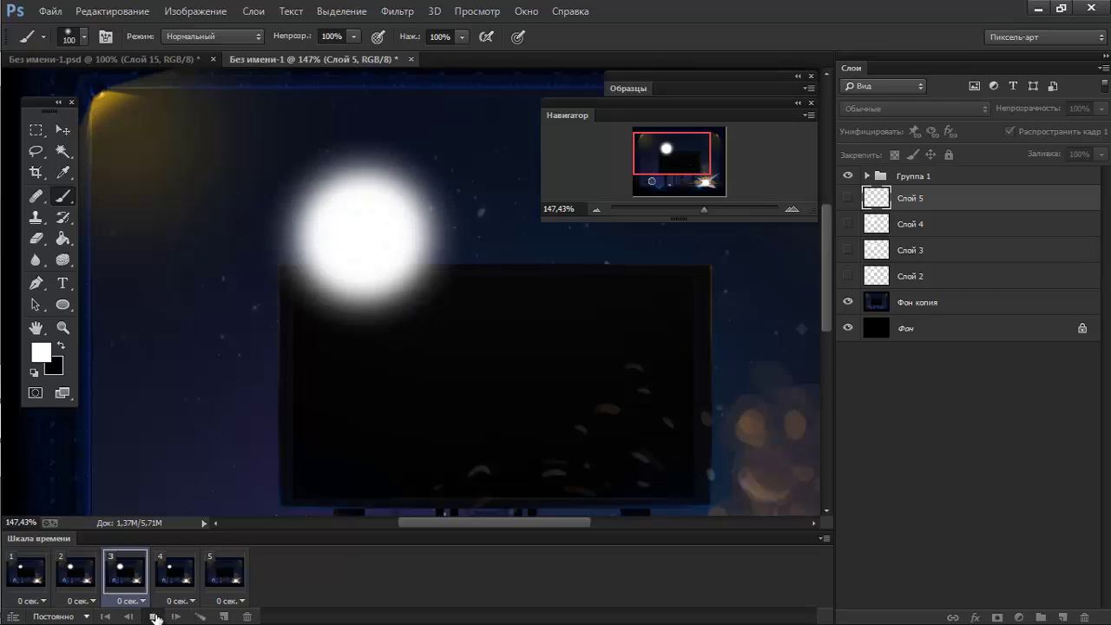
left_click(126, 574)
left_click(91, 584)
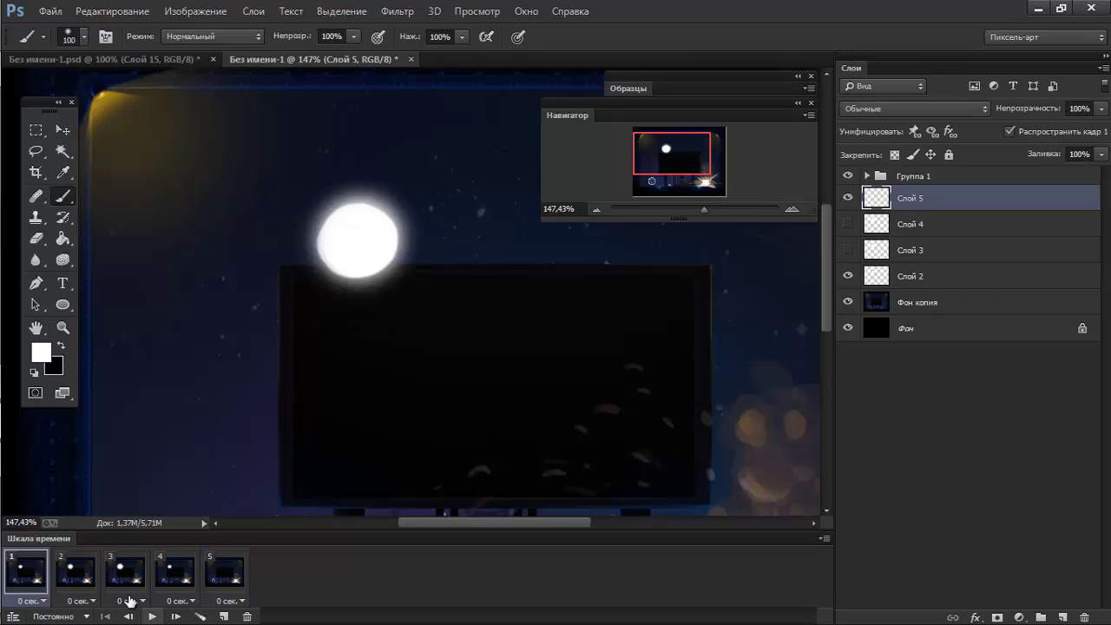
left_click(847, 250)
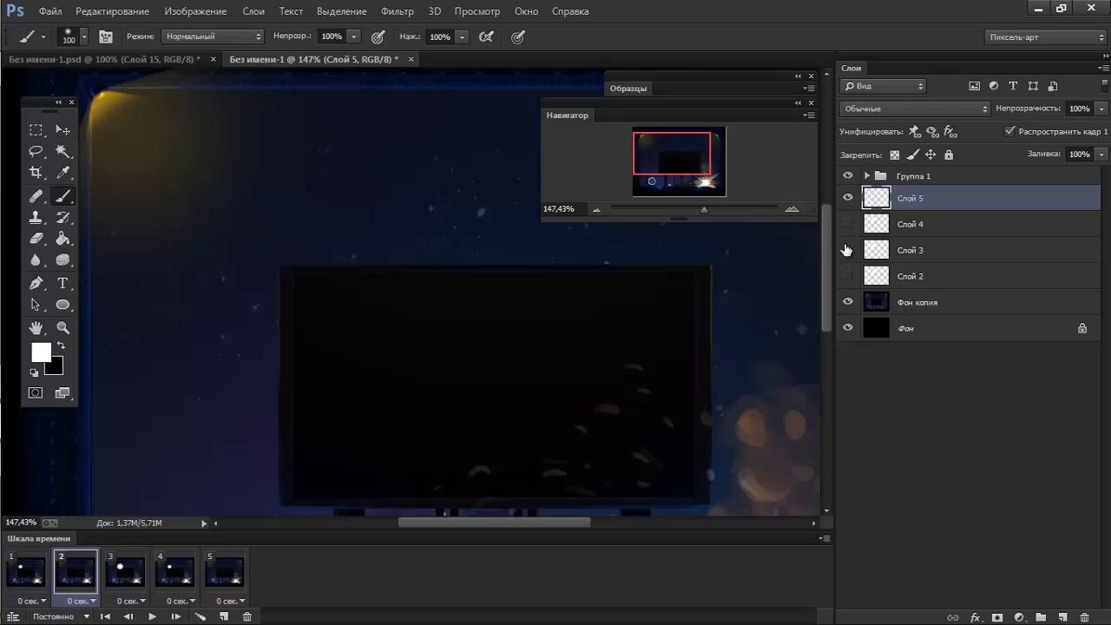
Delete the extra frame, preview the four-frame animation, and select the empty last frame.
left_click(247, 616)
left_click(482, 231)
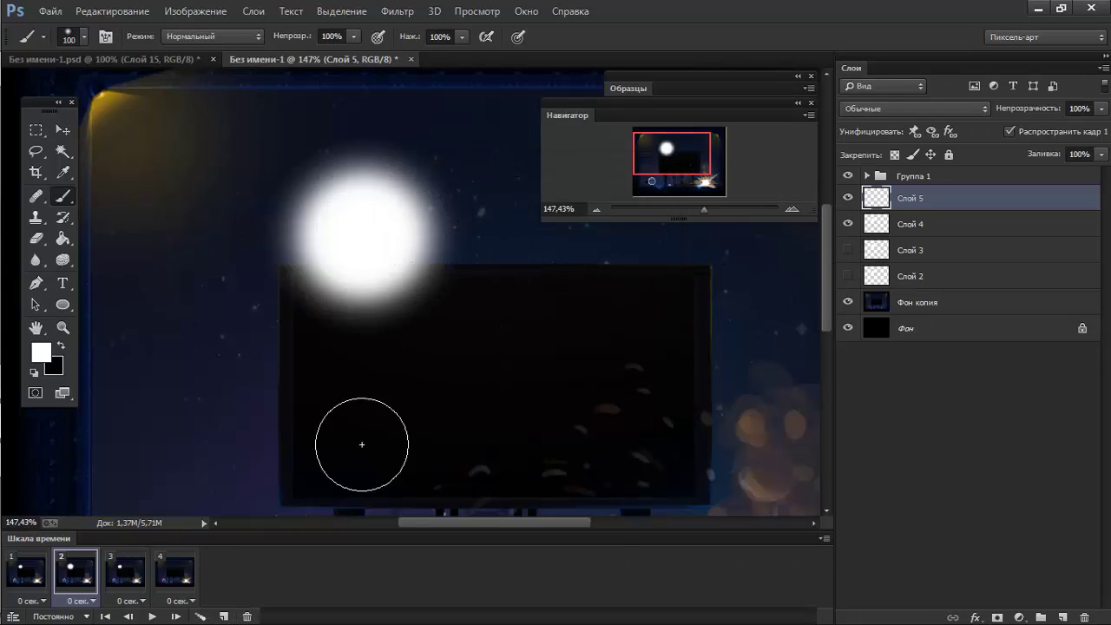
left_click(152, 616)
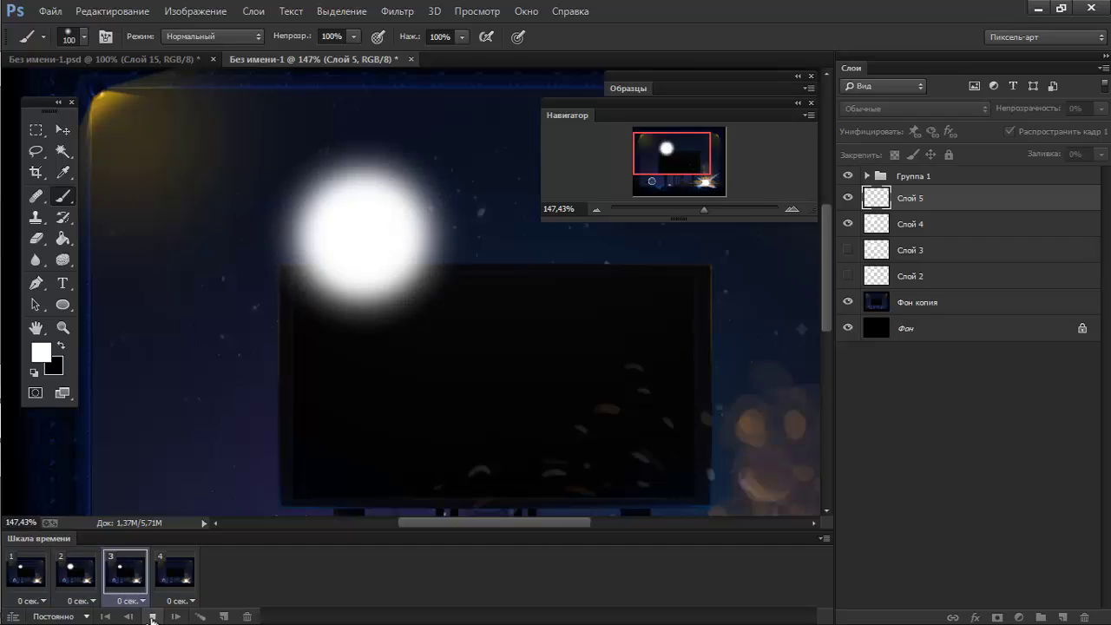
left_click(152, 616)
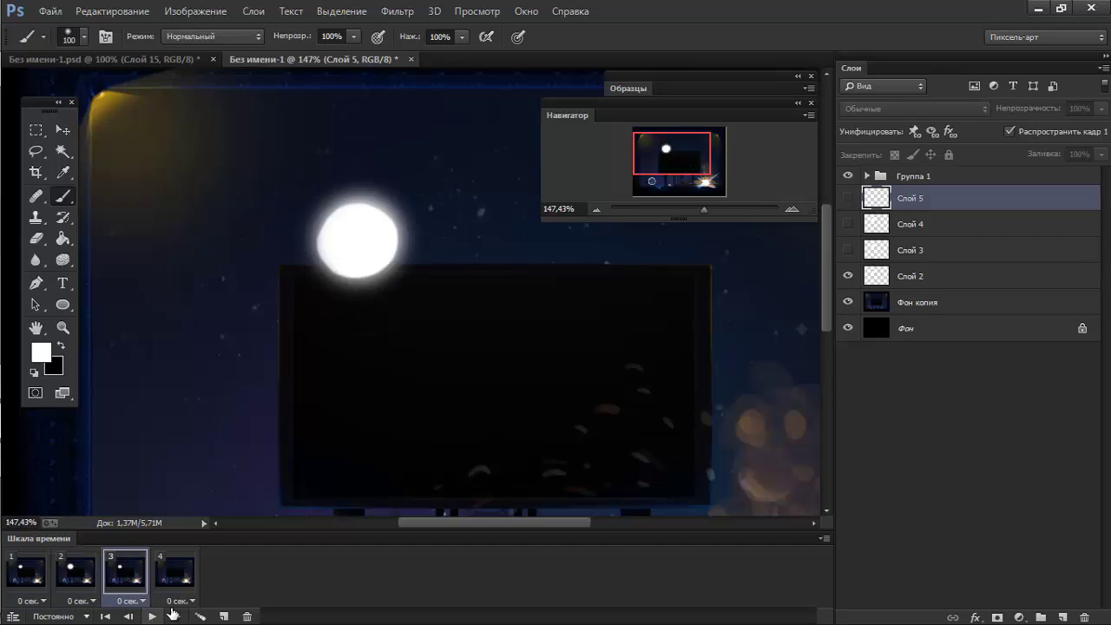
left_click(178, 579)
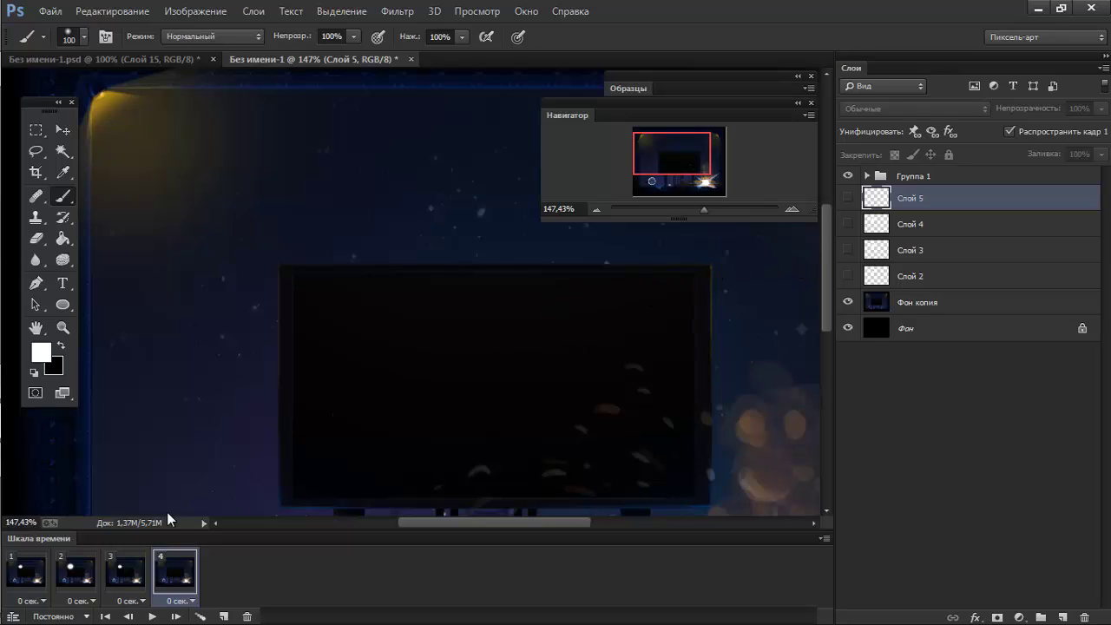
On frame 1, group the four flash layers Слой 2–5 together.
left_click(24, 573)
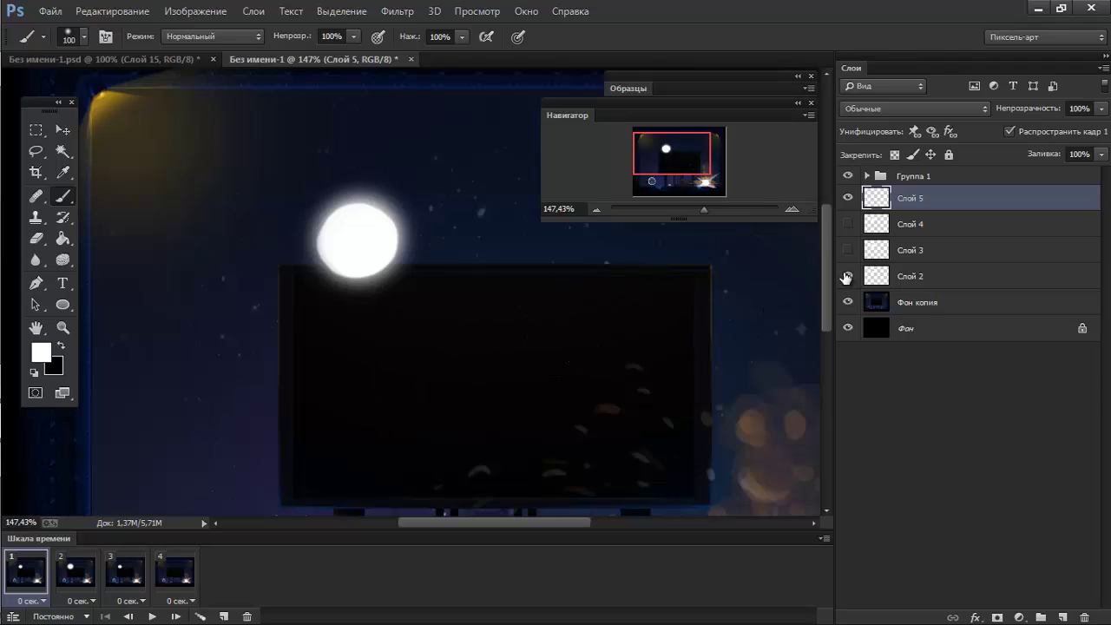
left_click(903, 278, "shift")
key("ctrl+g")
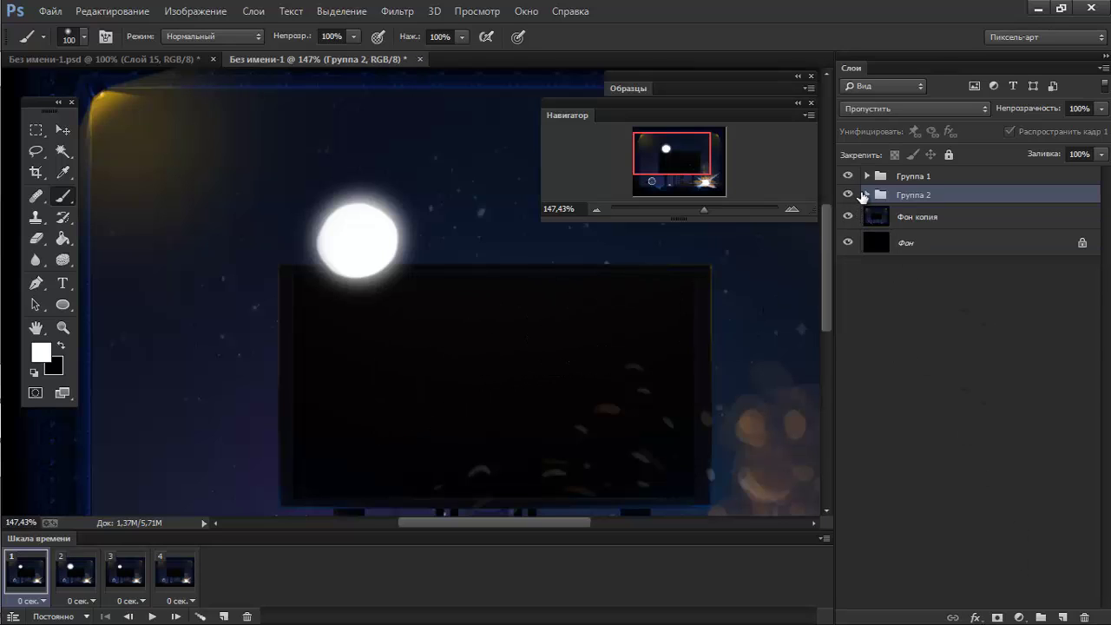
Name the new group 'вспышка' and add an empty Слой 6 above it.
double_click(912, 195)
type("вспышка")
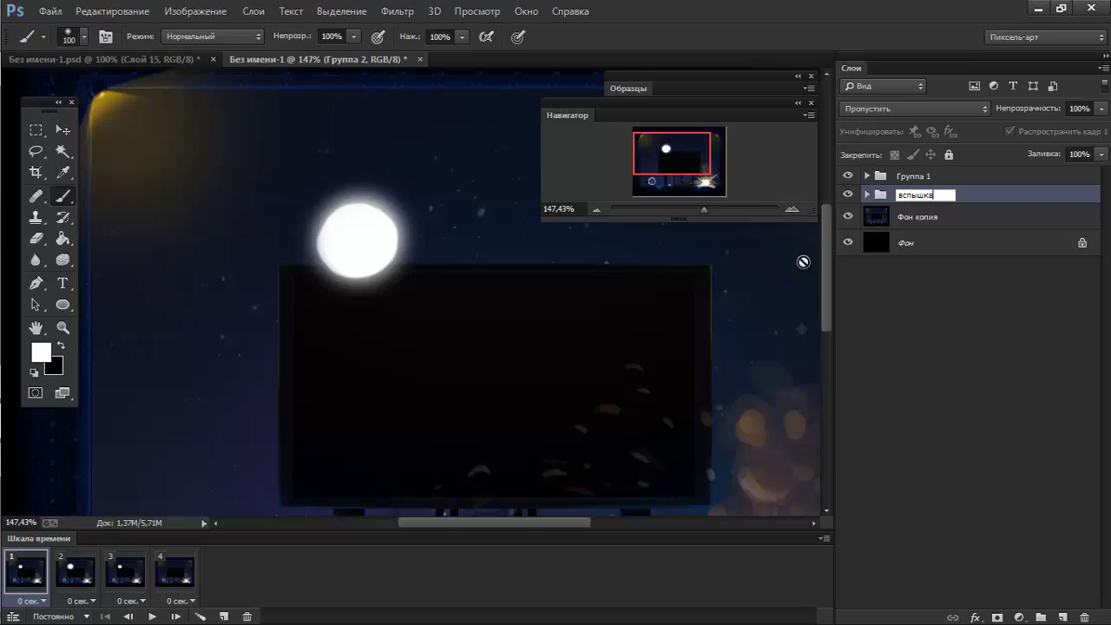
key("Return")
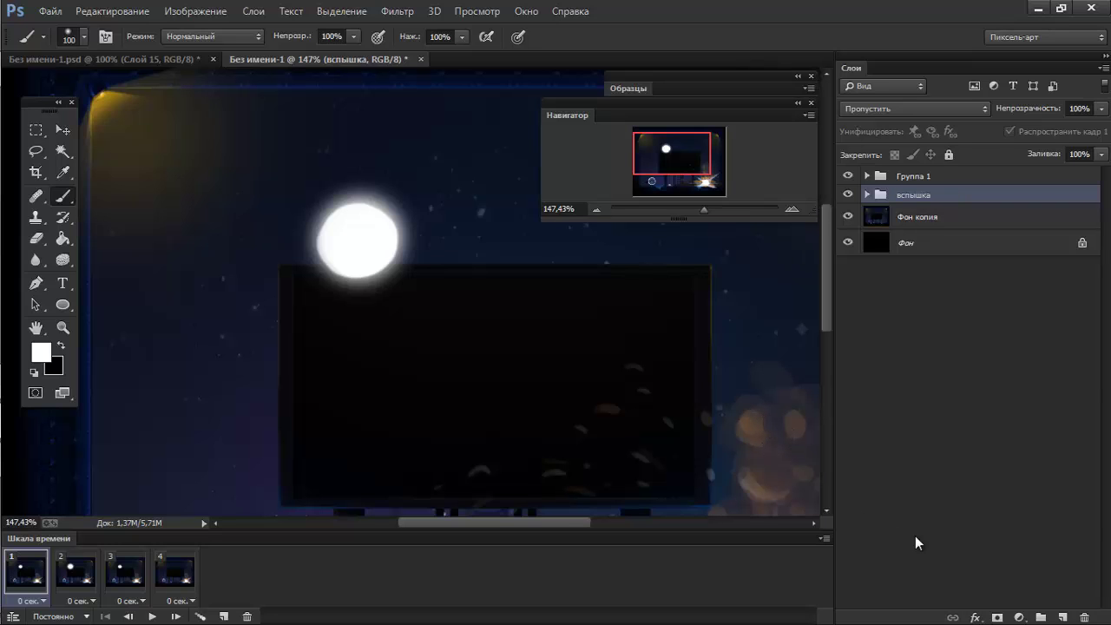
key("ctrl+shift+n")
key("Return")
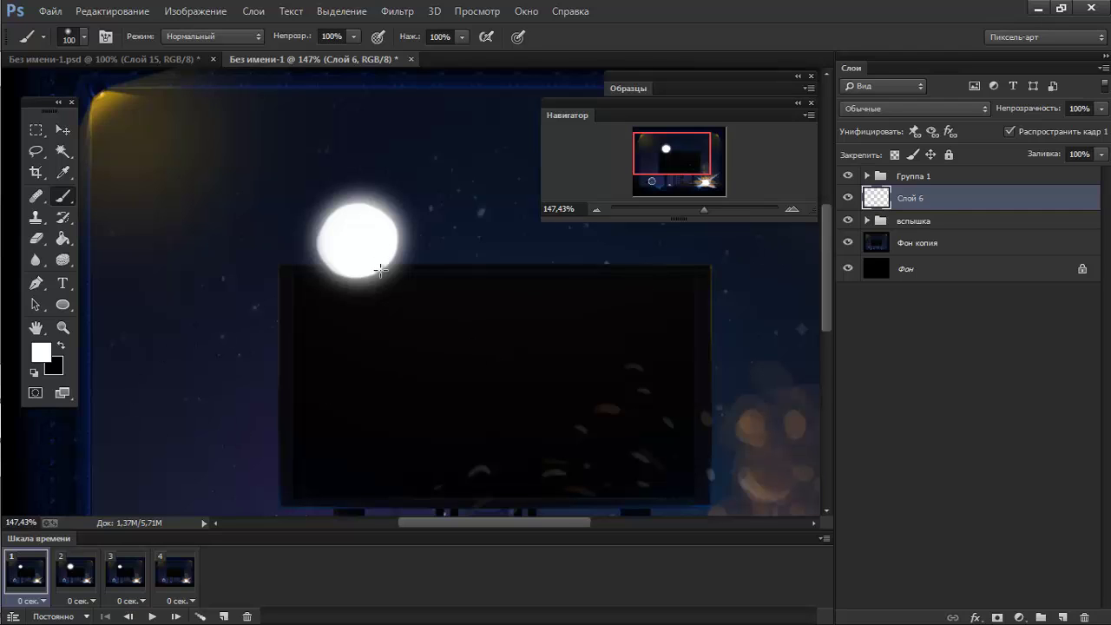
Sample orange from the explosion, check the group layers, and make Слой 6 visible and active.
left_click_drag(735, 392, 542, 375)
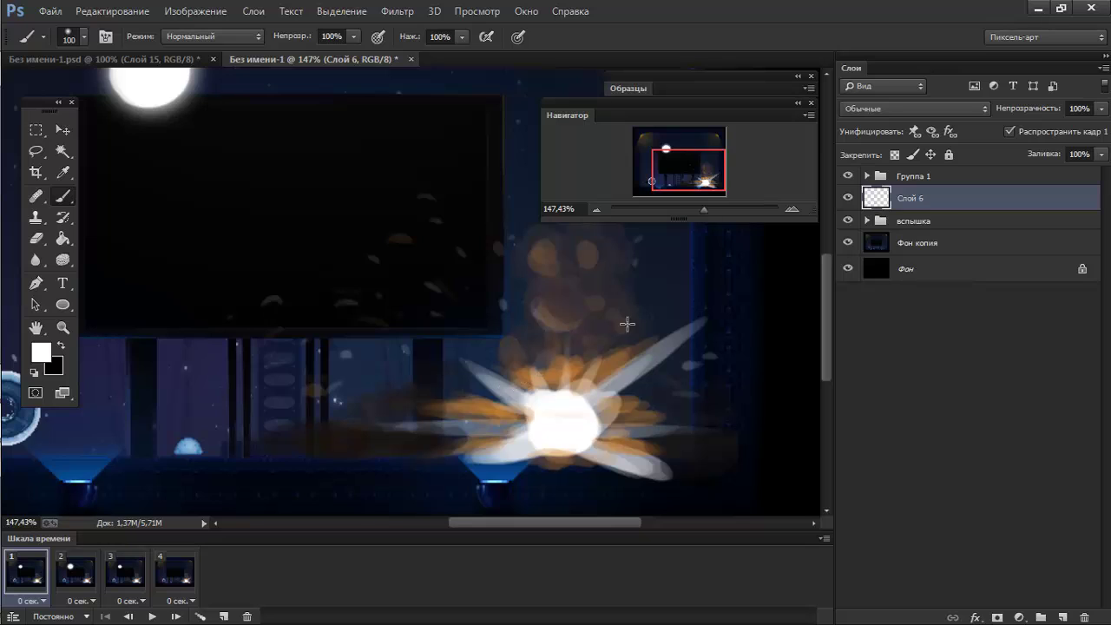
left_click_drag(627, 324, 748, 380)
left_click(608, 465, "alt")
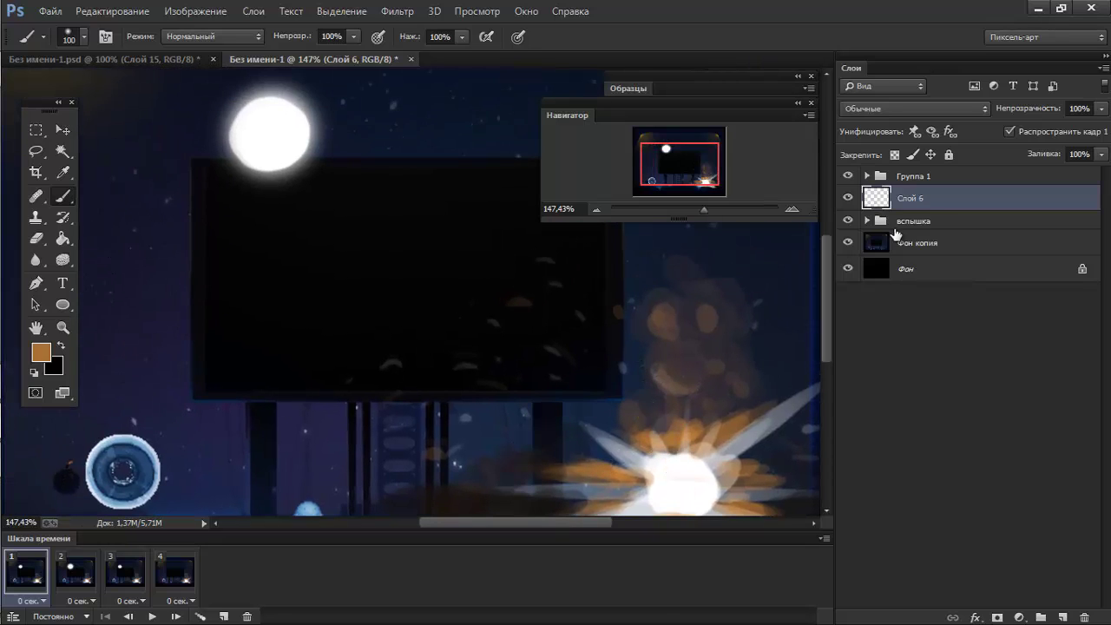
left_click(867, 220)
left_click(848, 268)
left_click(848, 269)
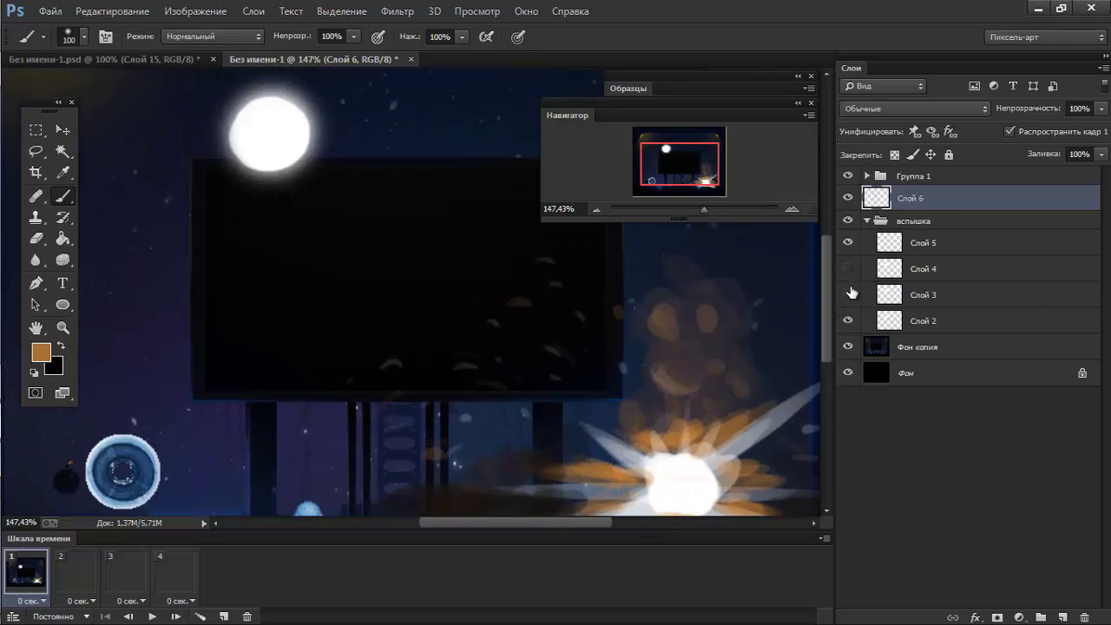
left_click(867, 177)
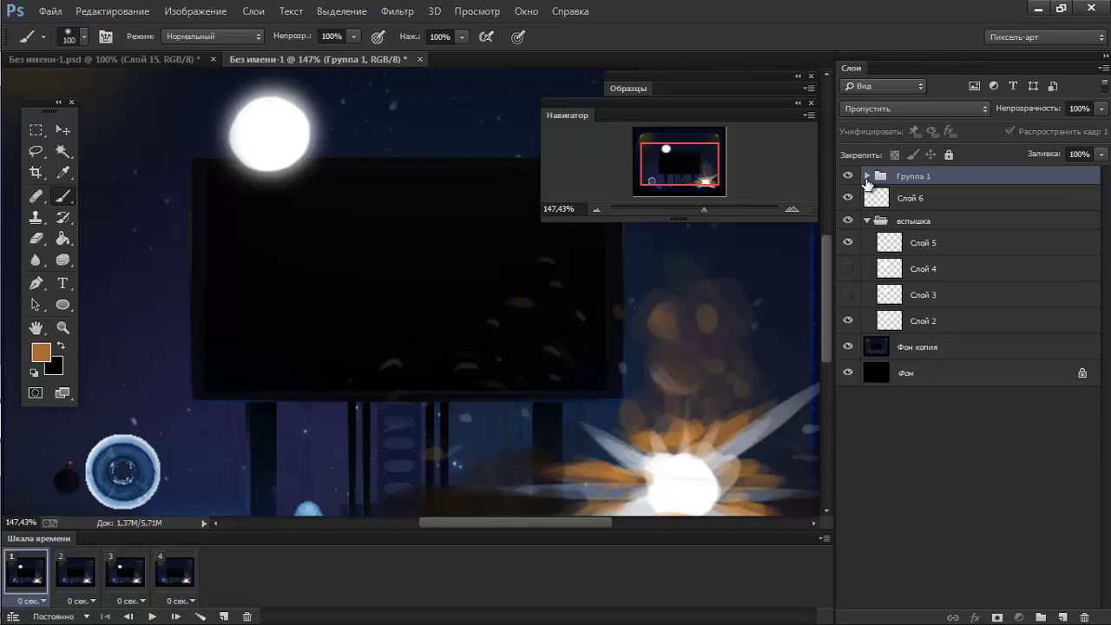
left_click(867, 177)
left_click(848, 224)
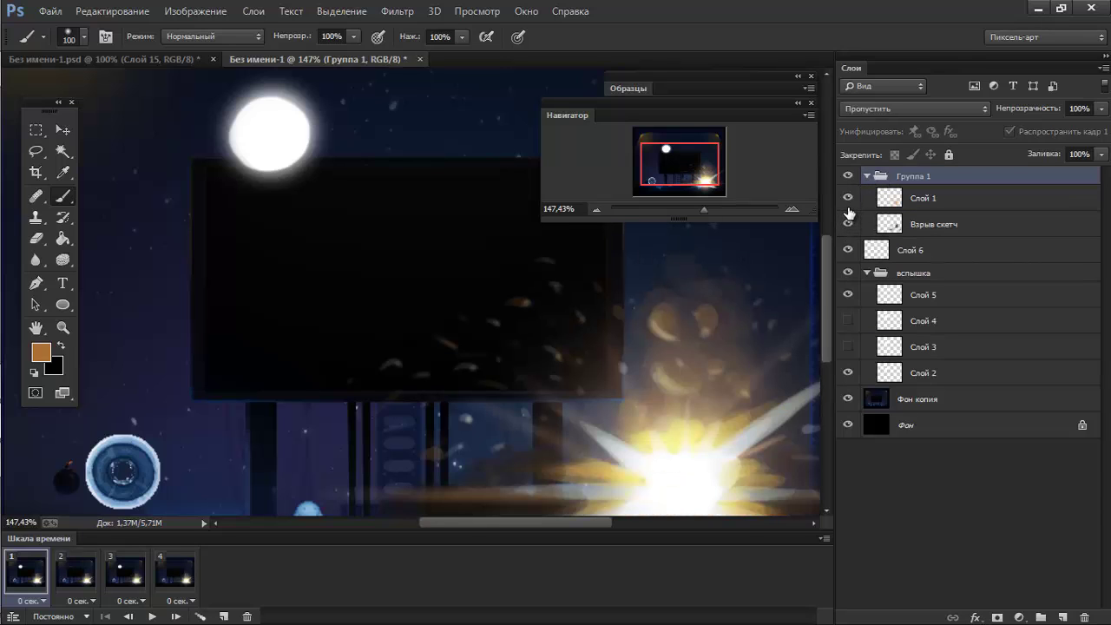
left_click(866, 176)
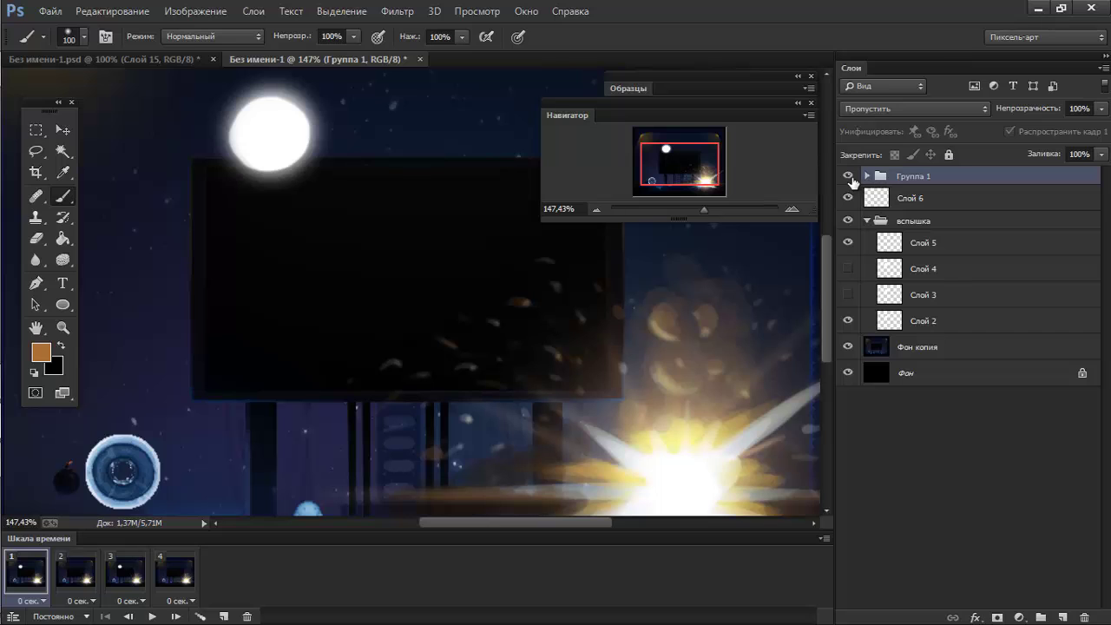
left_click(848, 176)
left_click(848, 176)
left_click(850, 199)
left_click(862, 199)
left_click_drag(306, 204, 378, 285)
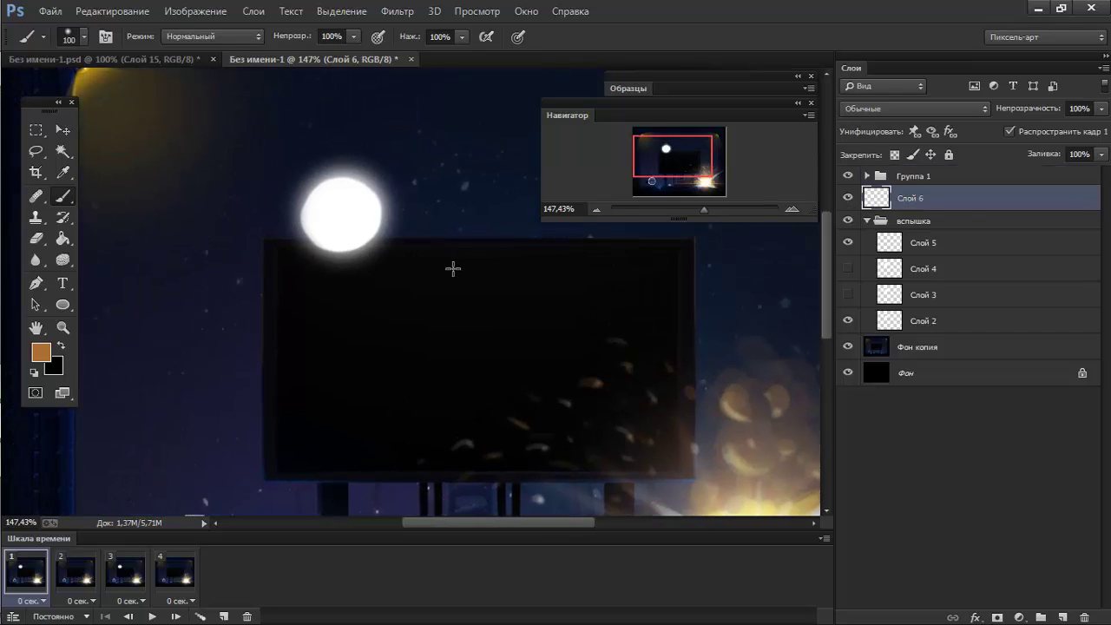
left_click(867, 222)
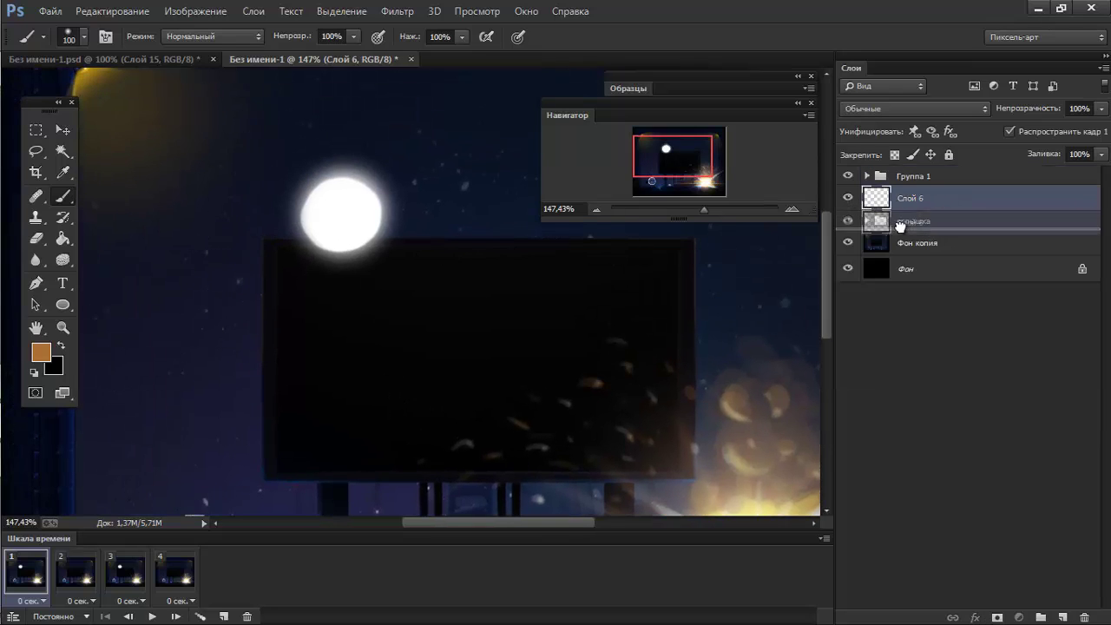
Move Слой 6 below the вспышка group and enlarge the brush to 73 px.
left_click_drag(879, 205, 895, 228)
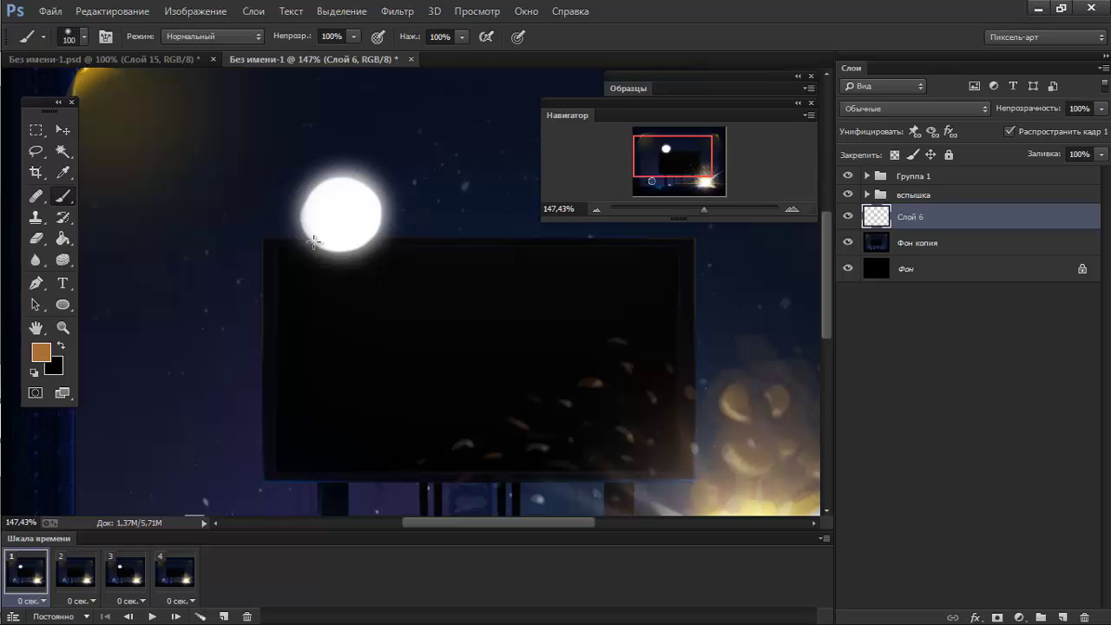
mouse_move(314, 241)
left_mouse_down()
mouse_move(352, 189)
mouse_move(397, 217)
left_mouse_up()
key("ctrl+z")
right_click(396, 218)
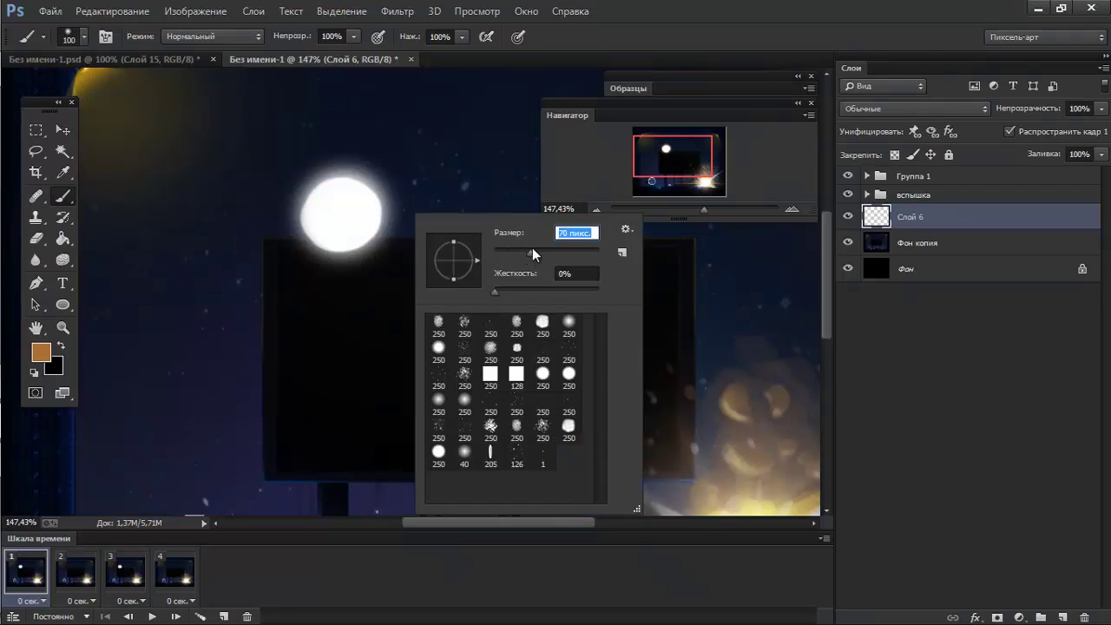
left_click_drag(532, 249, 535, 249)
key("Return")
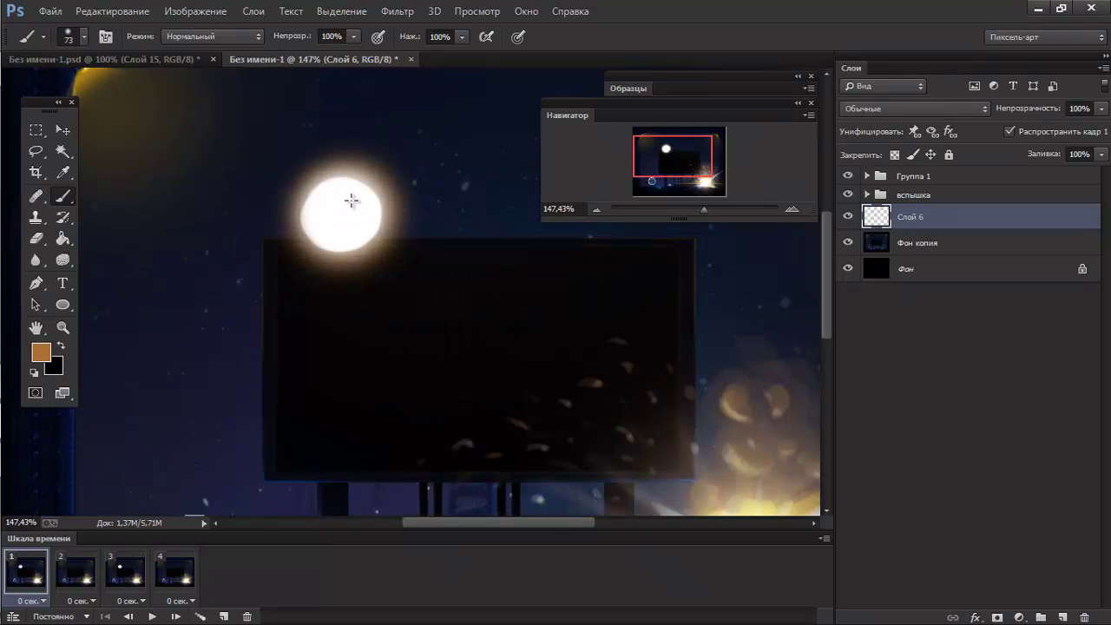
Paint glow along the moon's top, then switch to a soft round brush at 60 px.
mouse_move(352, 206)
left_mouse_down()
mouse_move(359, 189)
mouse_move(359, 211)
left_mouse_up()
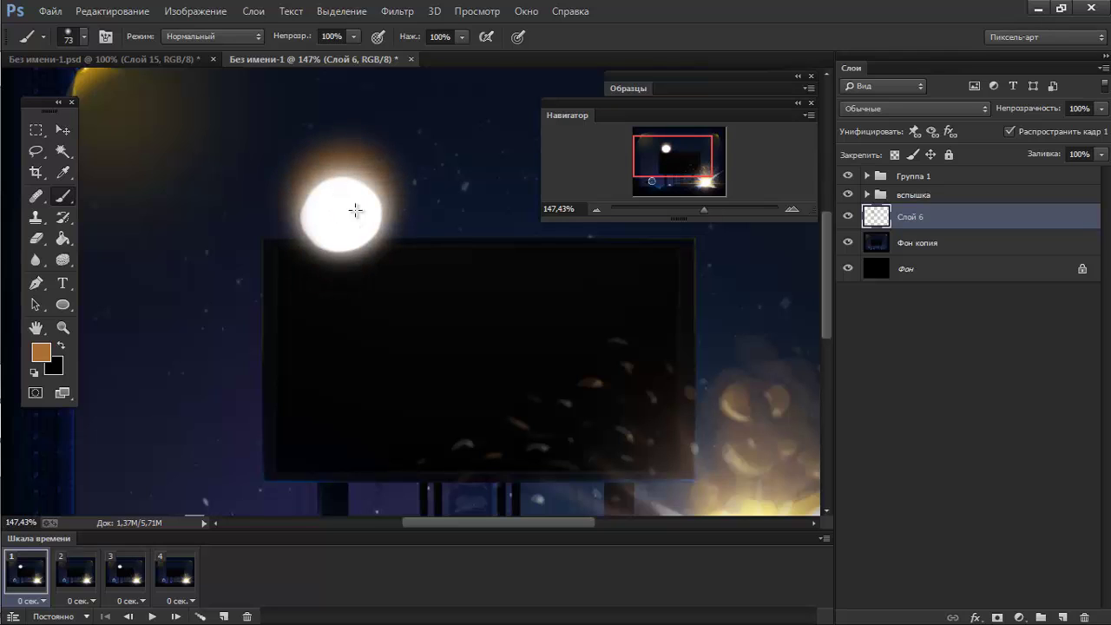
right_click(408, 233)
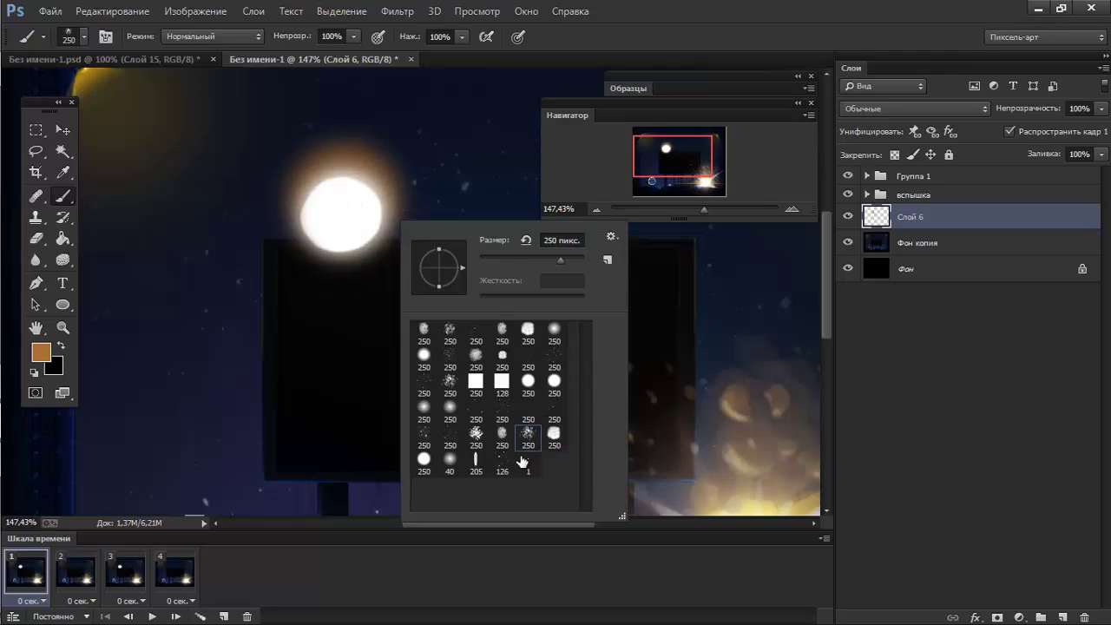
left_click_drag(532, 260, 510, 259)
key("Return")
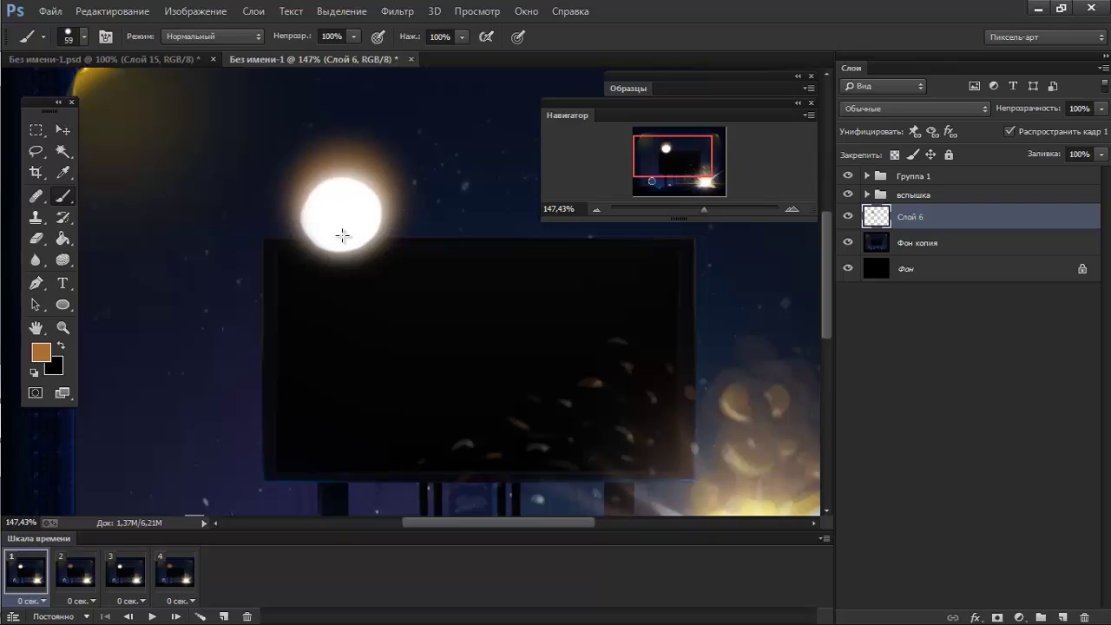
right_click(402, 243)
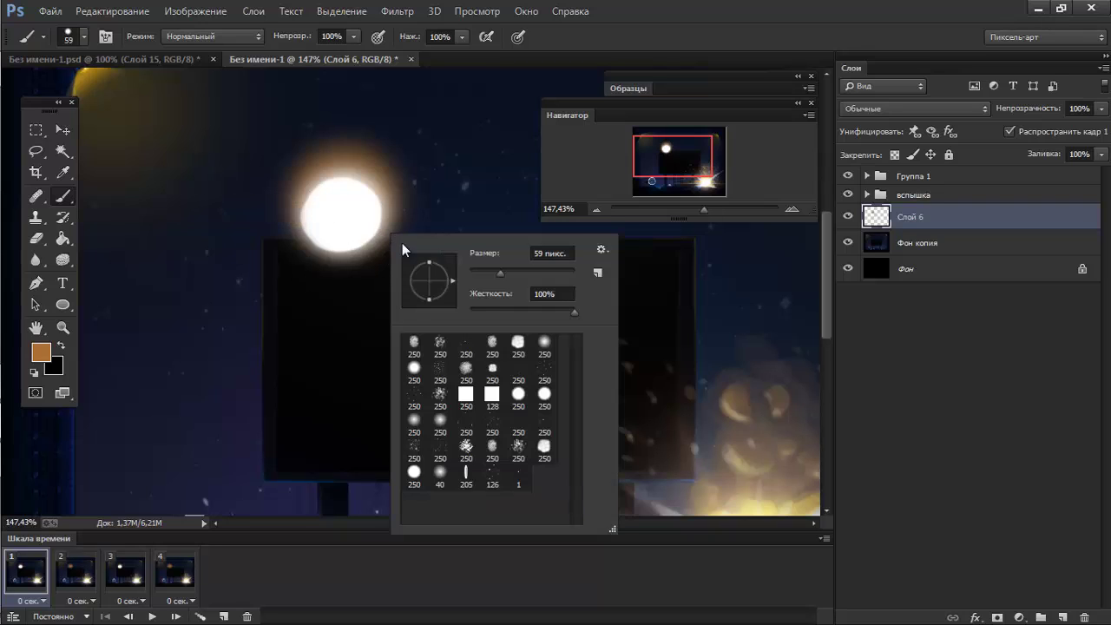
left_click(417, 427)
left_click_drag(542, 272, 506, 273)
key("Return")
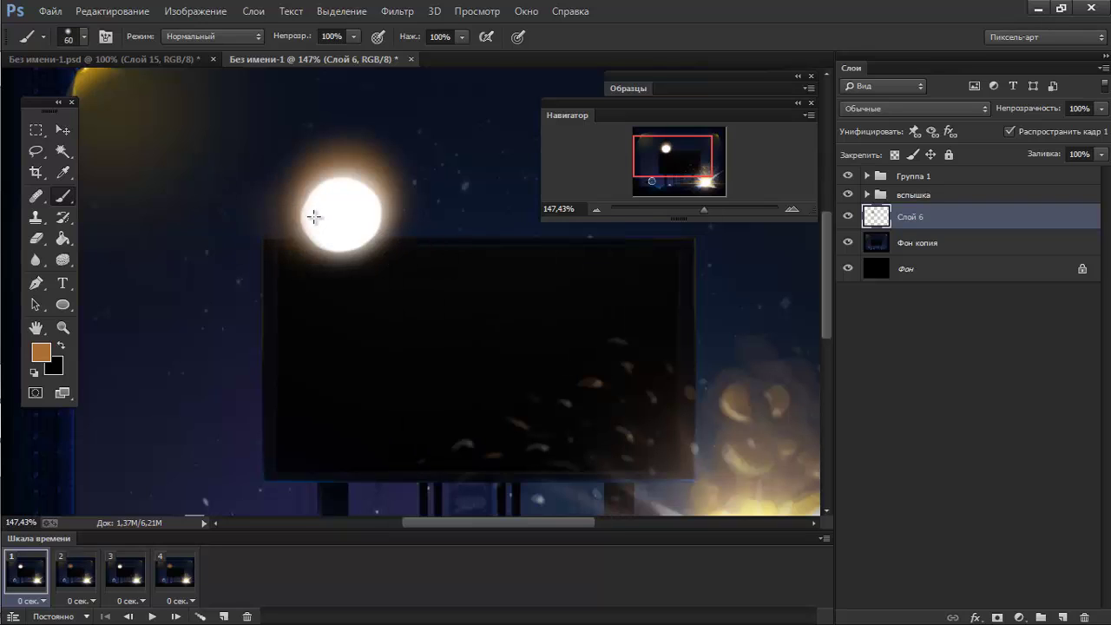
Try further orange glow strokes around the moon, undoing the stray and asymmetric ones.
left_click_drag(345, 246, 454, 154)
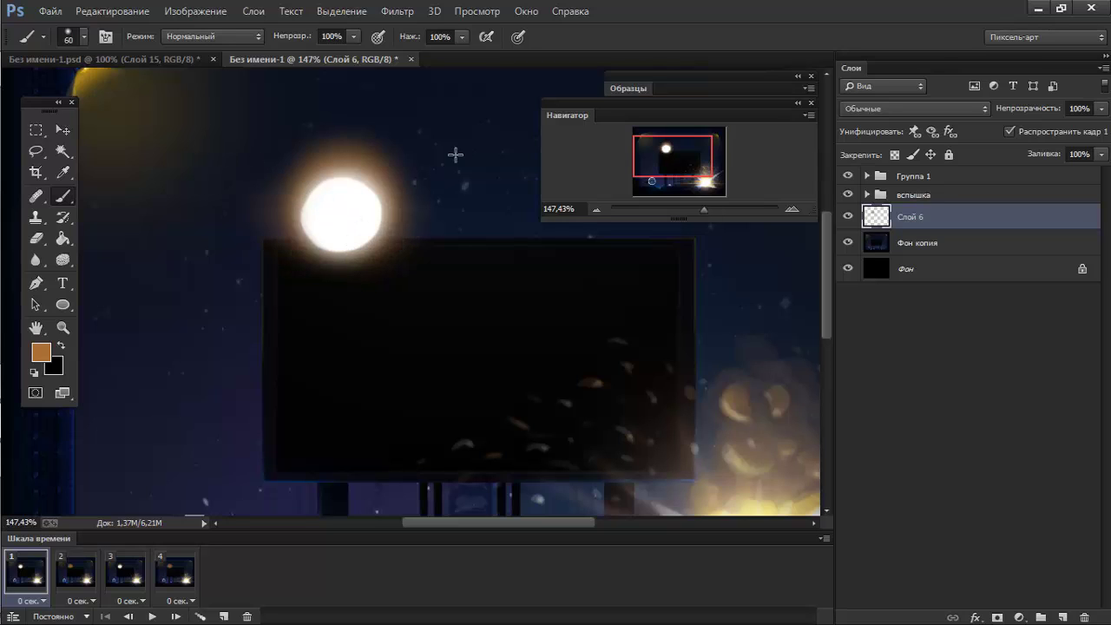
key("ctrl+z")
left_click_drag(352, 405, 486, 314)
key("ctrl+z")
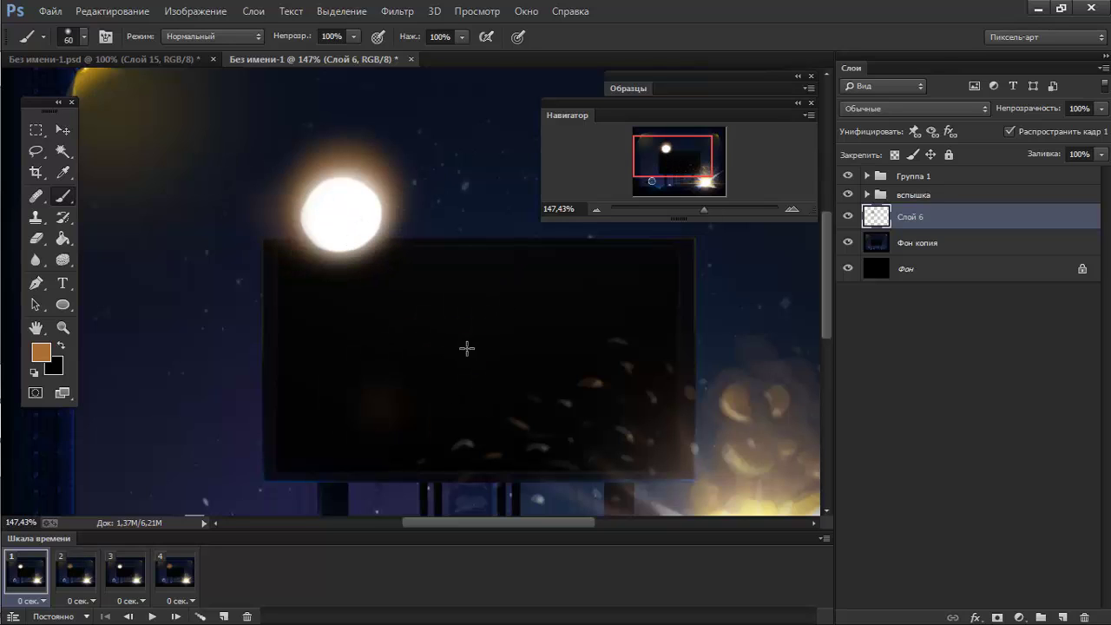
key("ctrl+z")
key("ctrl+z")
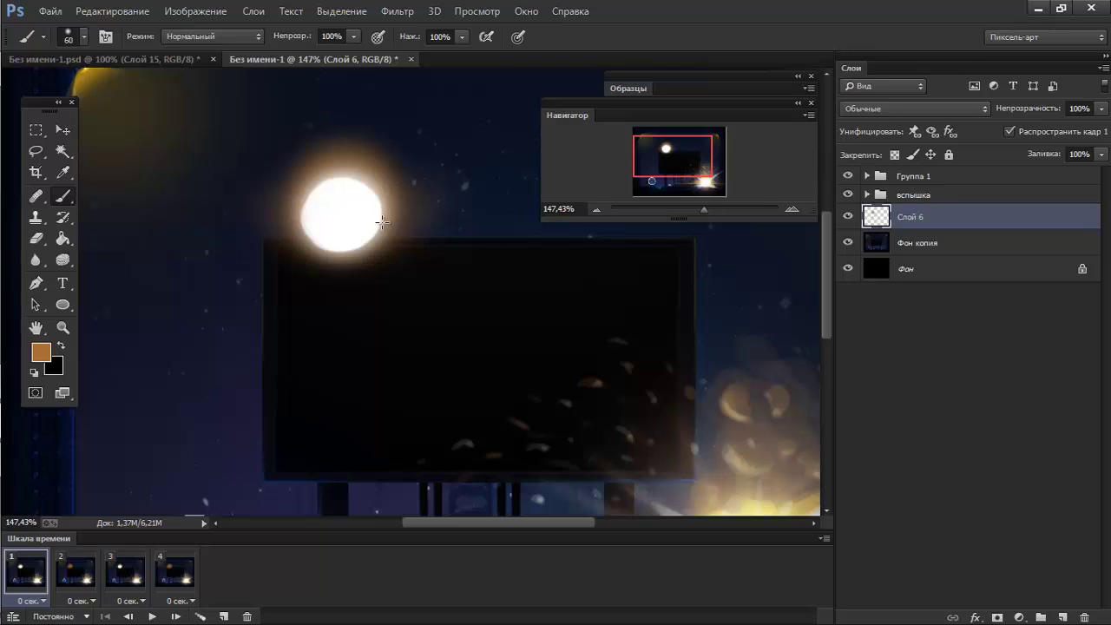
left_click_drag(322, 238, 252, 187)
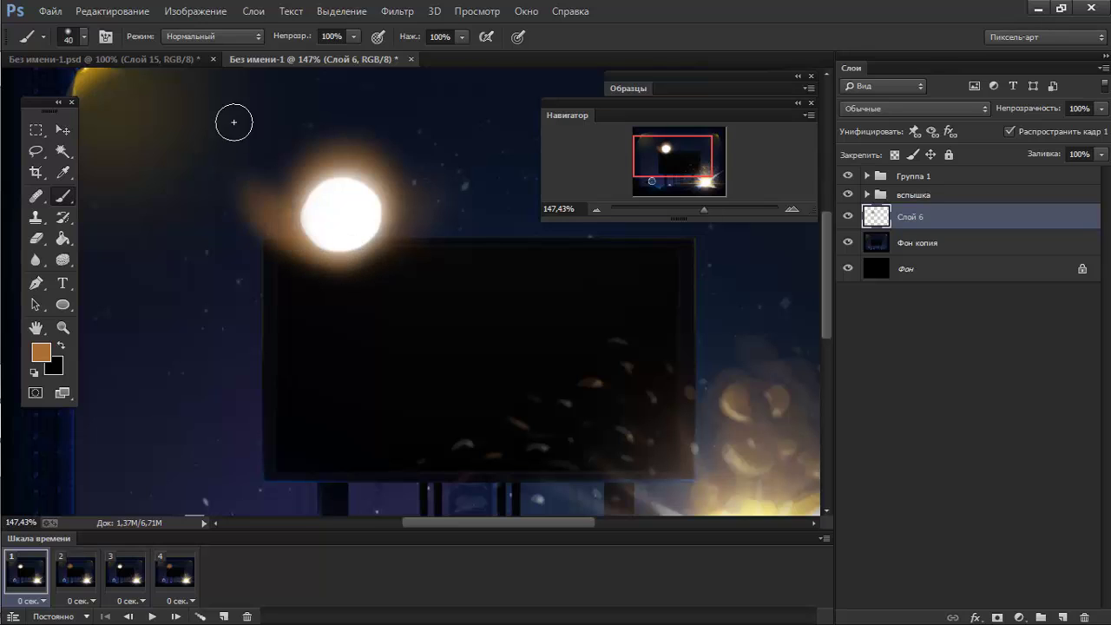
key("ctrl+z")
left_click_drag(322, 241, 247, 182)
key("ctrl+z")
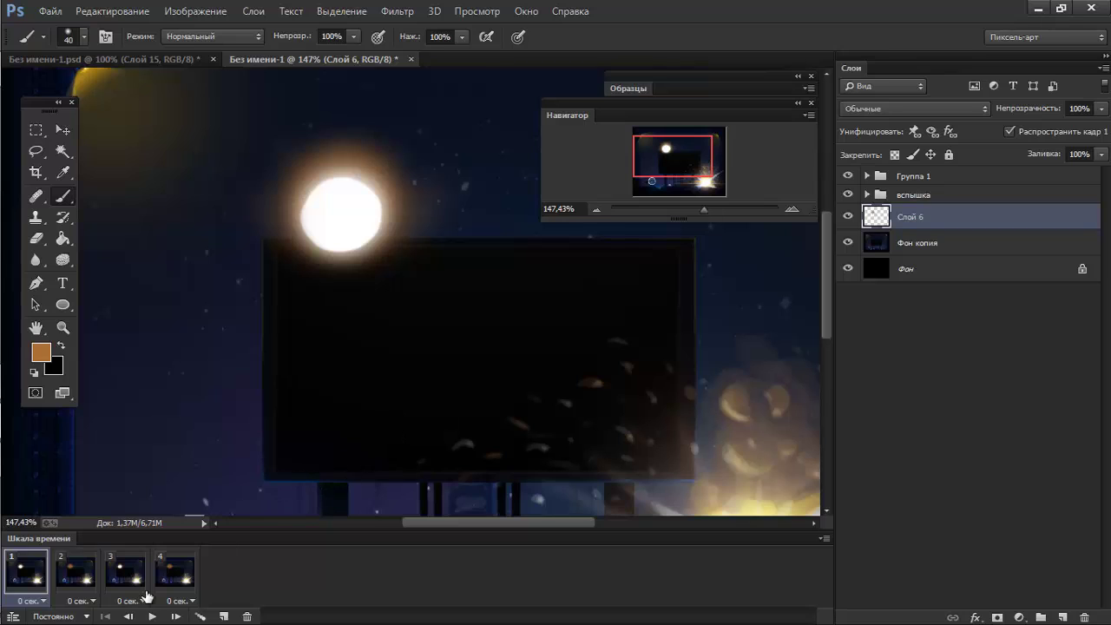
On frame 2, hide Слой 6, show Слой 4, and add a new layer for the halo.
left_click(83, 574)
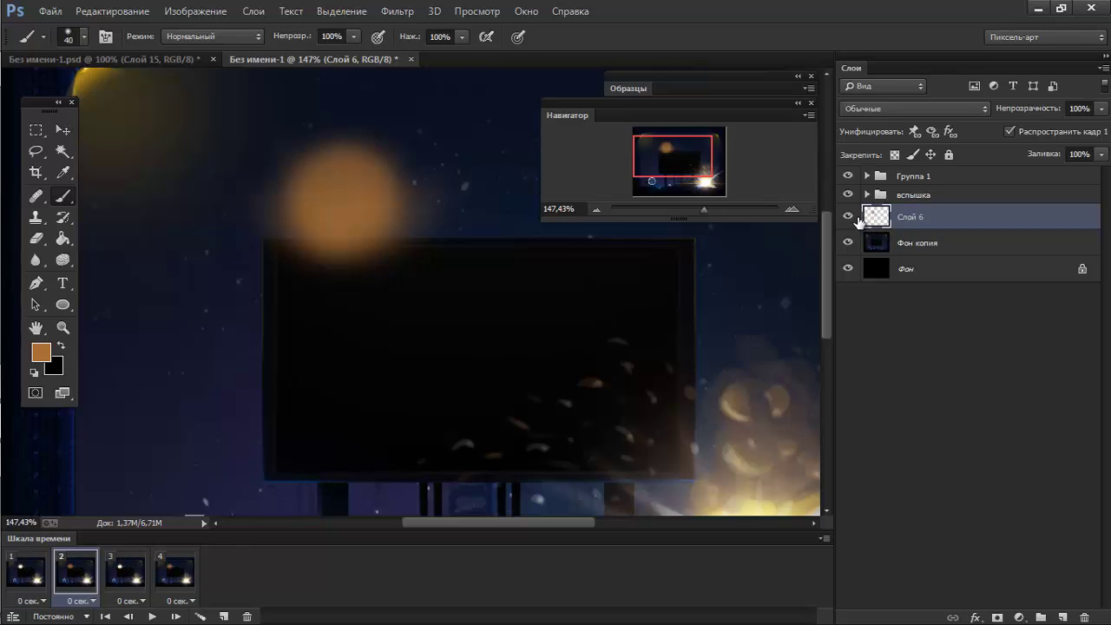
left_click(854, 217)
left_click(866, 195)
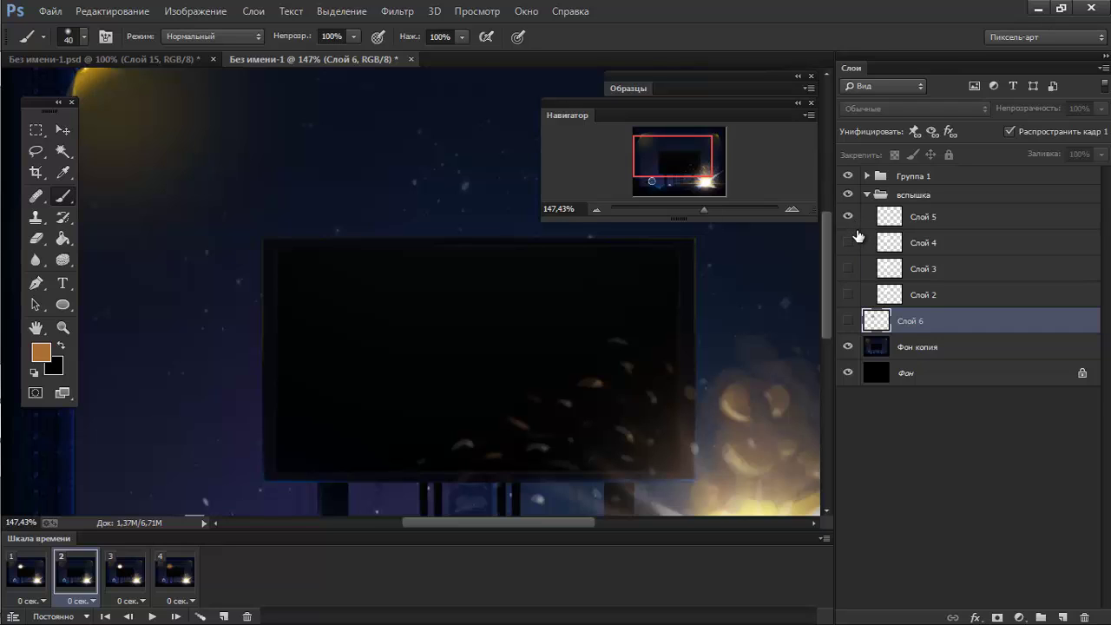
left_click(849, 243)
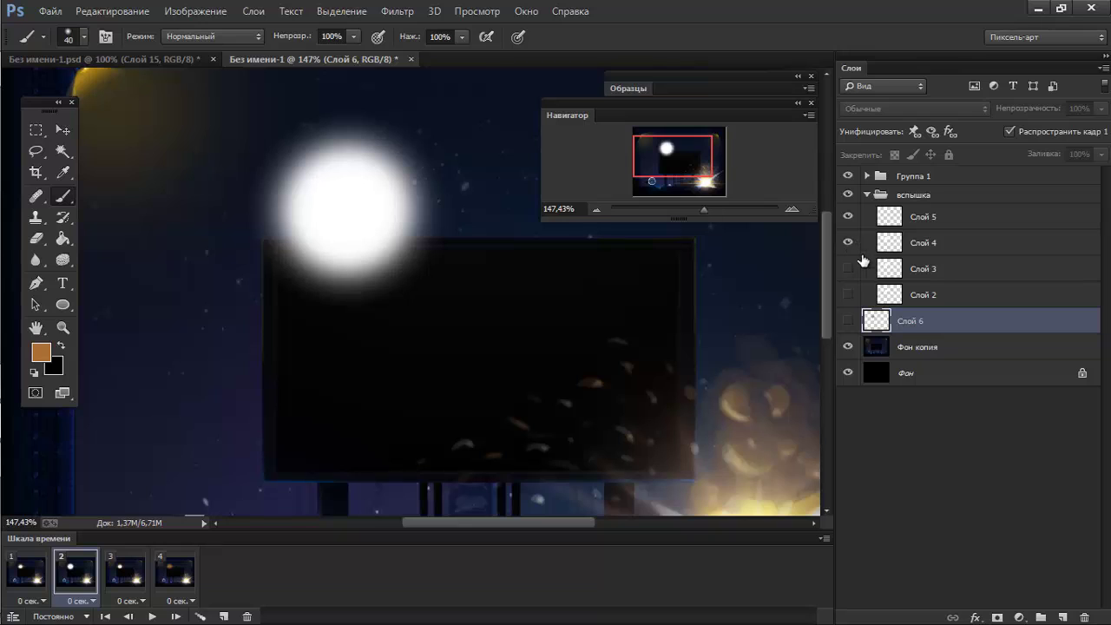
left_click(1063, 618)
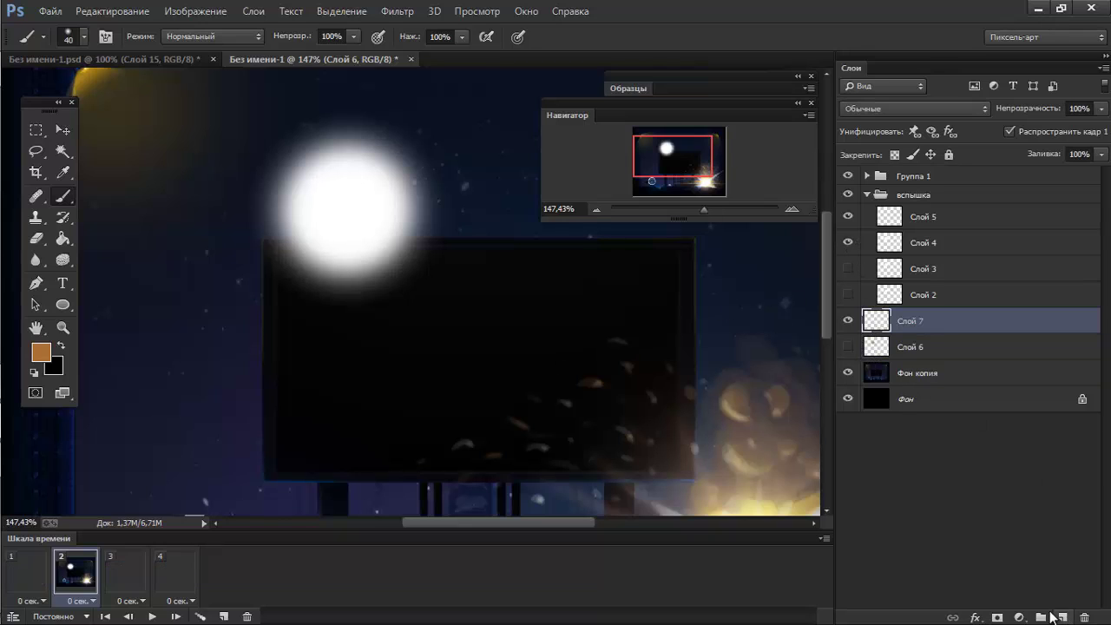
Set the brush to 87 px and paint an orange halo around the white flash.
right_click(402, 244)
left_click(575, 260)
type("87 пикс.")
key("Return")
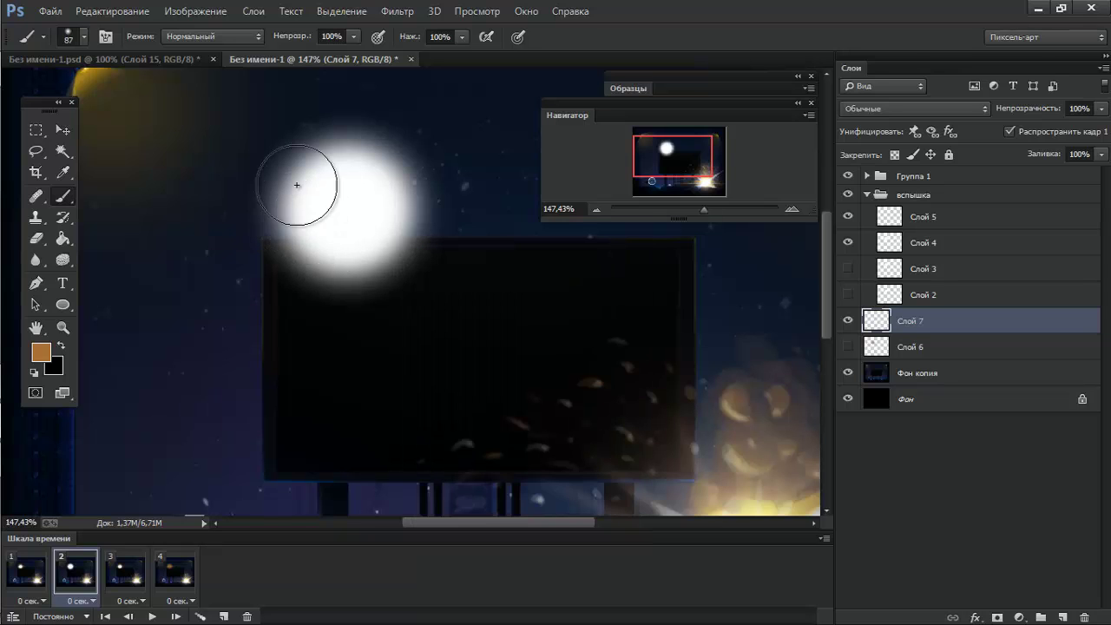
mouse_move(297, 185)
left_mouse_down()
mouse_move(330, 174)
mouse_move(307, 162)
left_mouse_up()
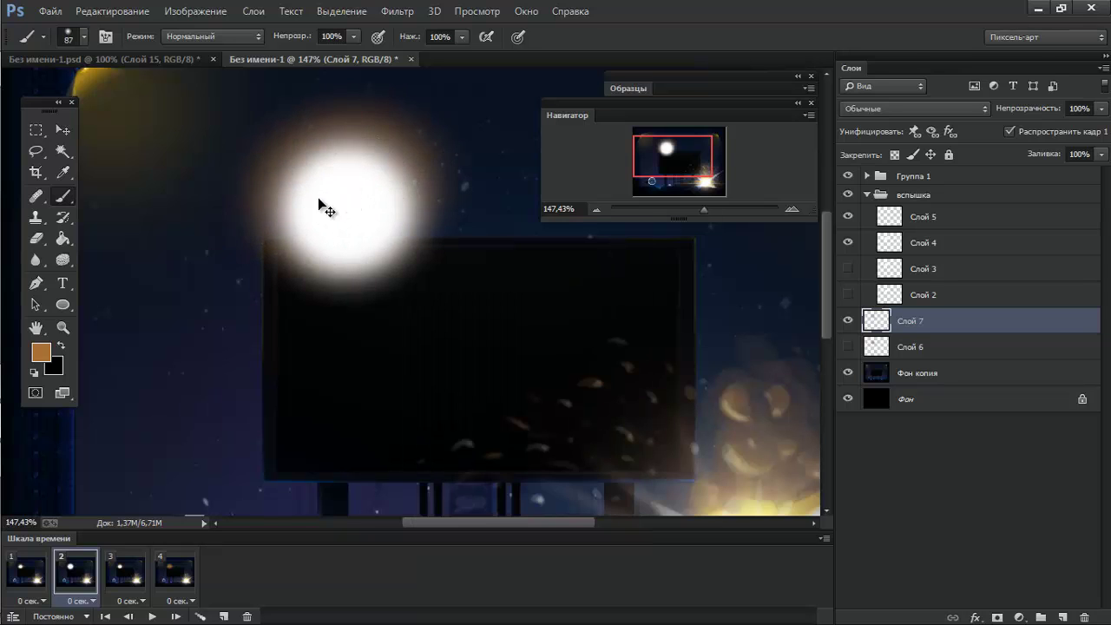
mouse_move(326, 211)
left_mouse_down()
mouse_move(384, 161)
mouse_move(286, 186)
mouse_move(345, 136)
mouse_move(373, 149)
mouse_move(303, 198)
mouse_move(350, 248)
mouse_move(335, 254)
left_mouse_up()
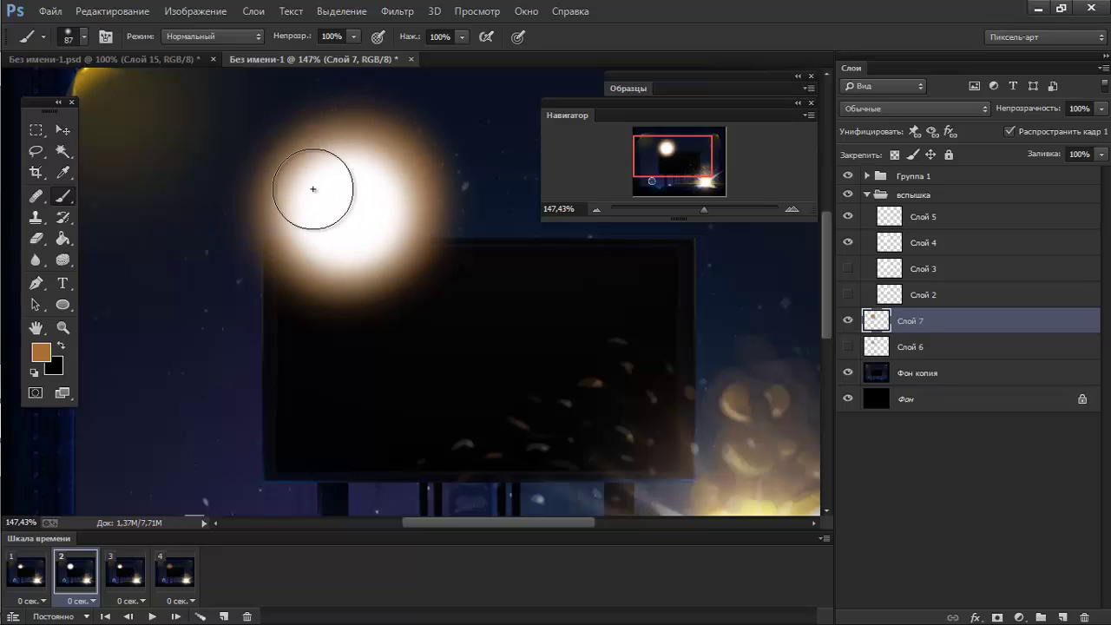
mouse_move(313, 188)
left_mouse_down()
mouse_move(359, 168)
mouse_move(355, 214)
mouse_move(370, 191)
mouse_move(454, 193)
left_mouse_up()
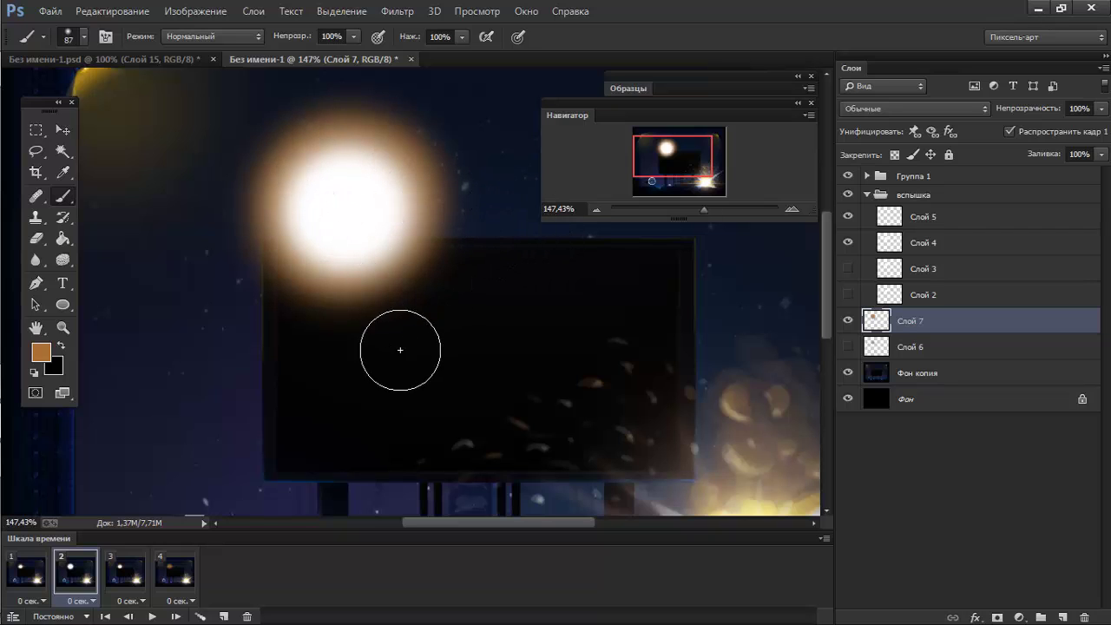
On frame 3, hide the orange halo and large glow layers.
left_click(126, 576)
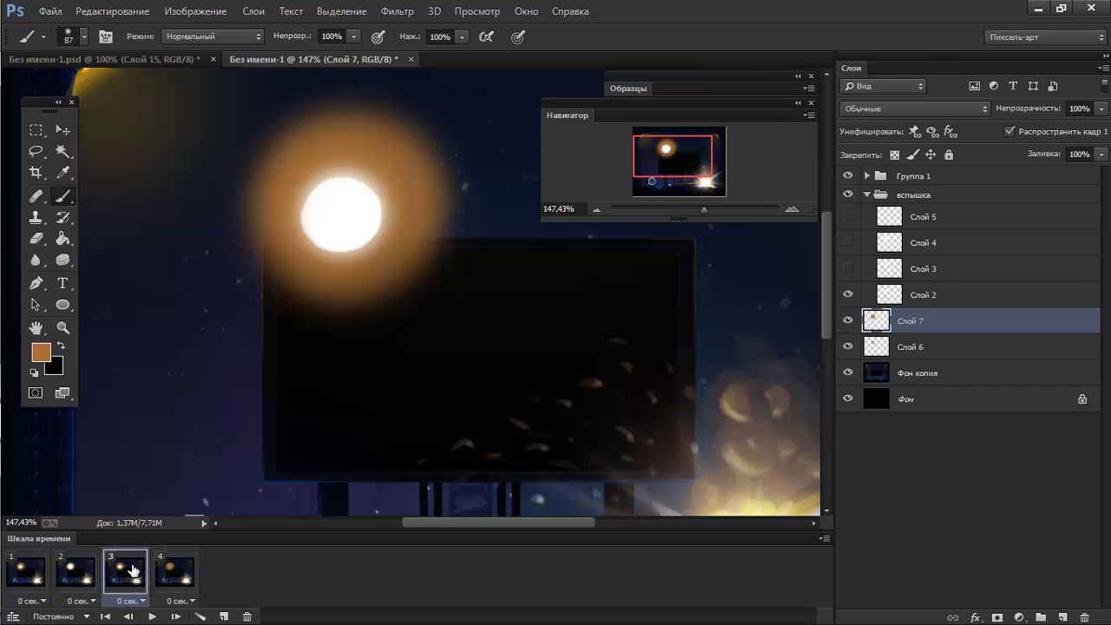
left_click(849, 321)
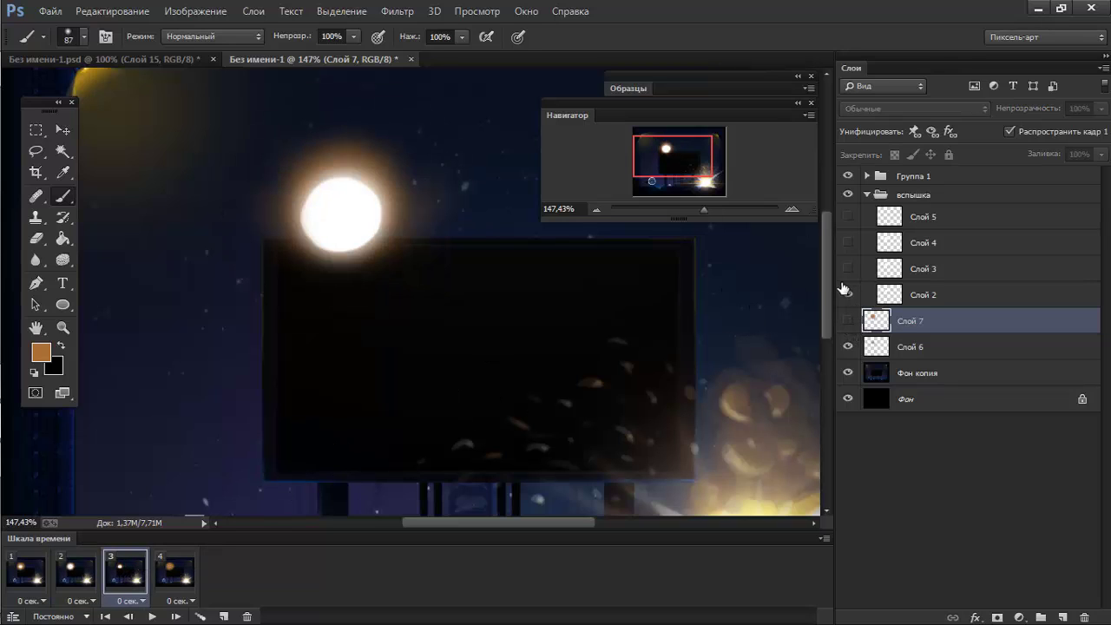
left_click(850, 347)
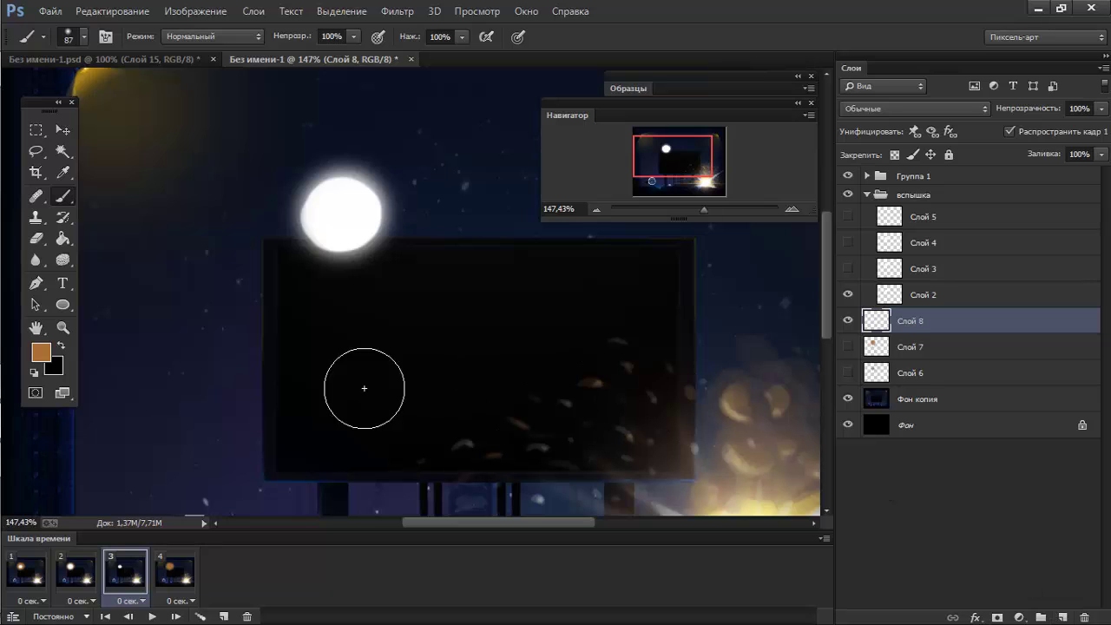
Paint frame 3's orange glow, then on frame 4 hide the other glows and add Слой 9.
left_click_drag(337, 216, 348, 211)
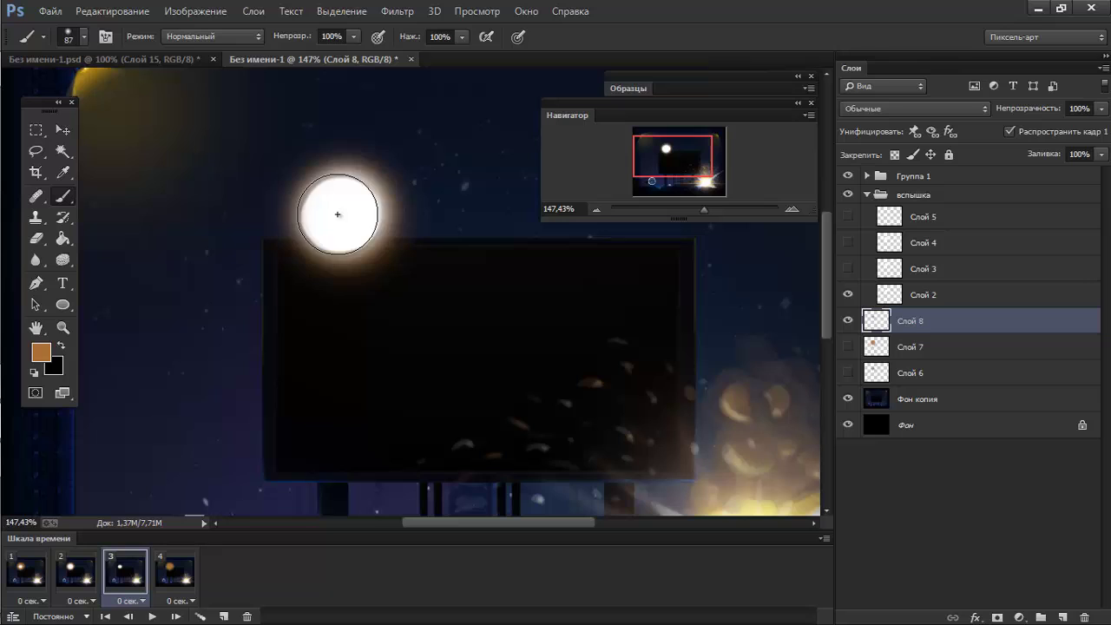
left_click(173, 579)
left_click(848, 320)
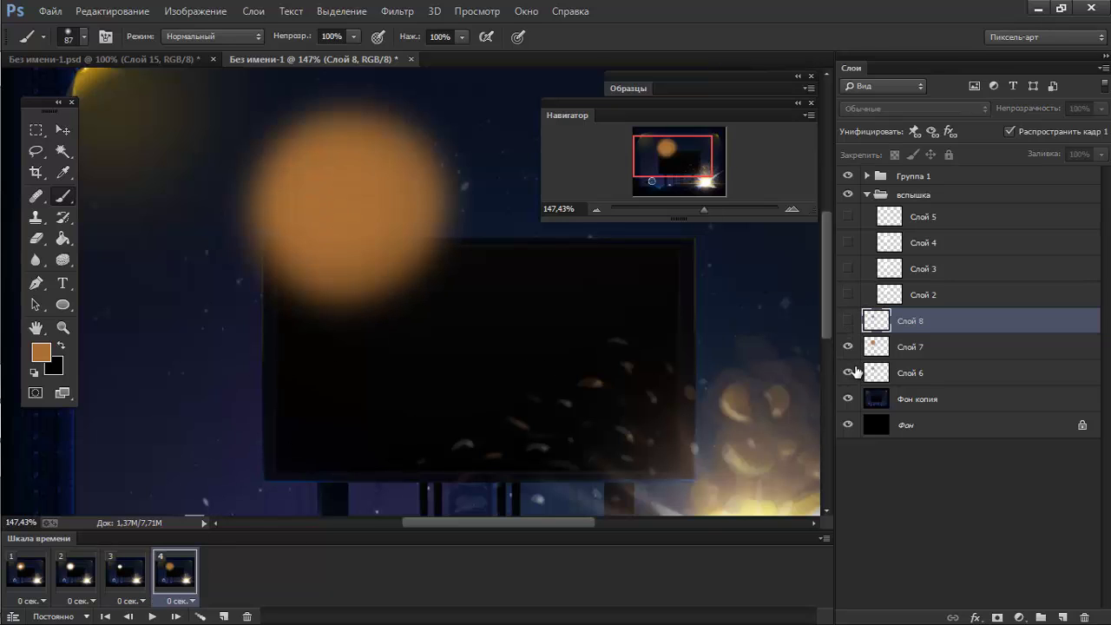
left_click(856, 359)
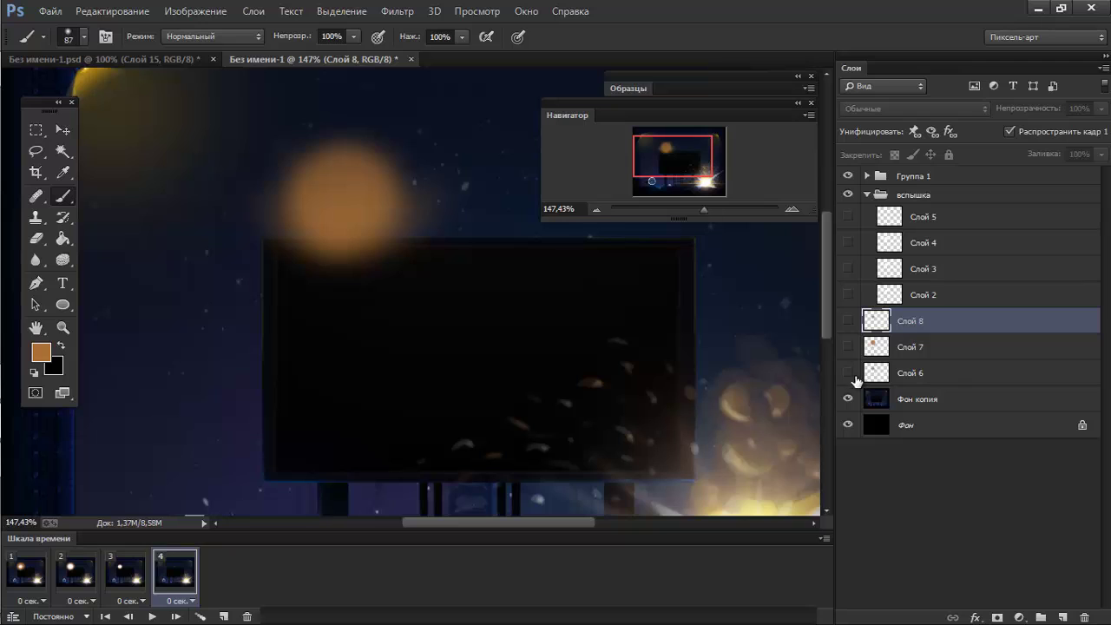
left_click(856, 380)
left_click(1063, 617)
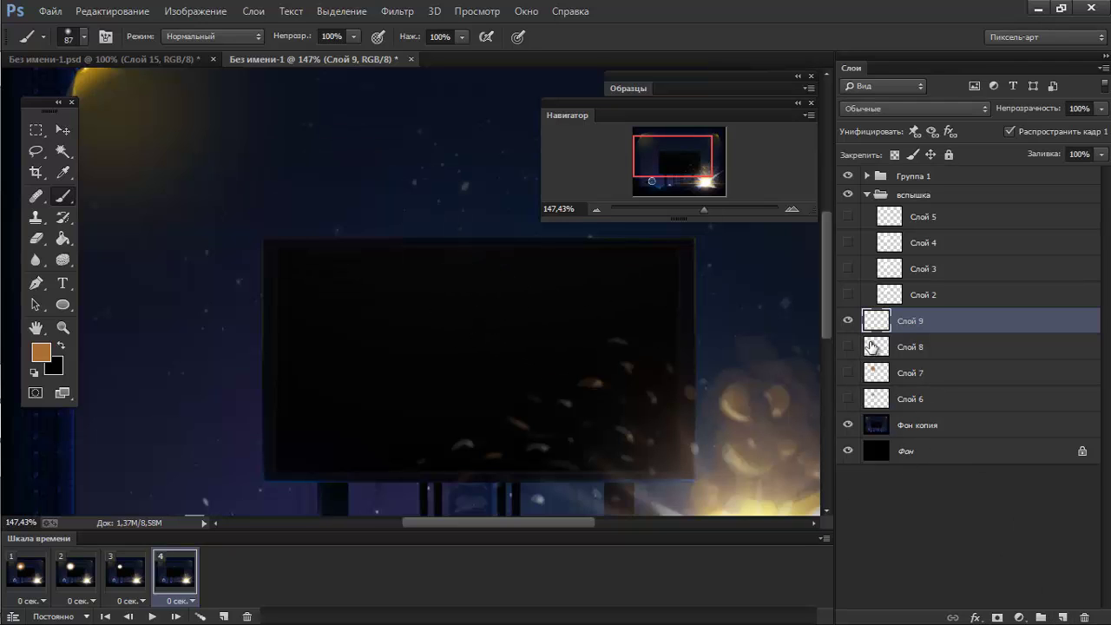
Shrink the brush and erase most of the small orange disc on Слой 9.
left_click(848, 347)
key("bracketleft")
key("bracketleft")
key("bracketleft")
key("bracketleft")
key("bracketleft")
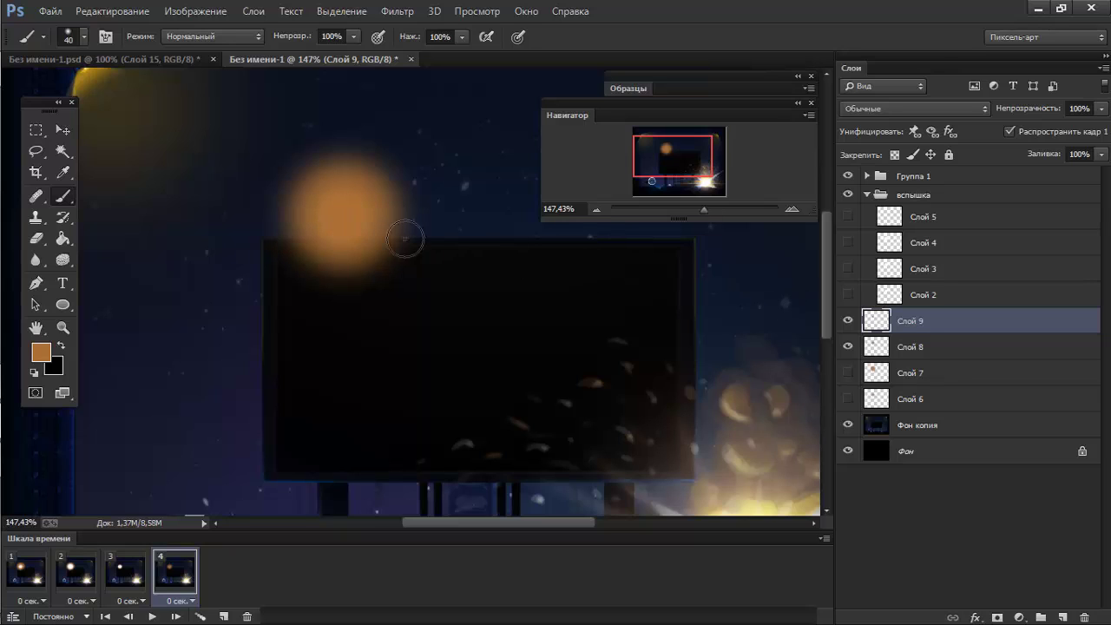
left_click(848, 346)
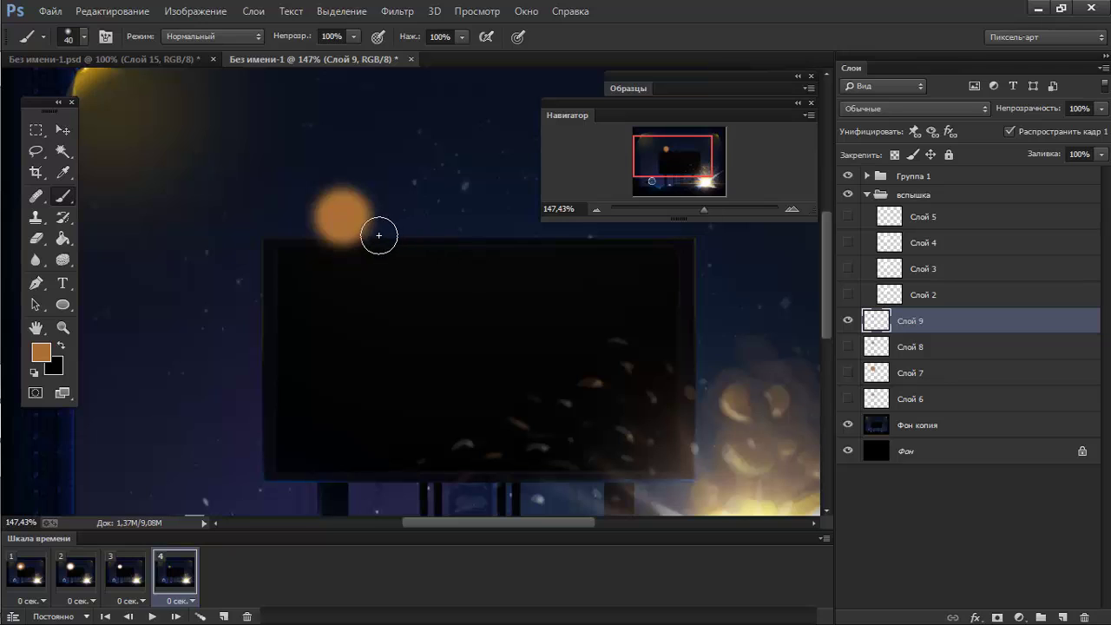
key("bracketleft")
key("e")
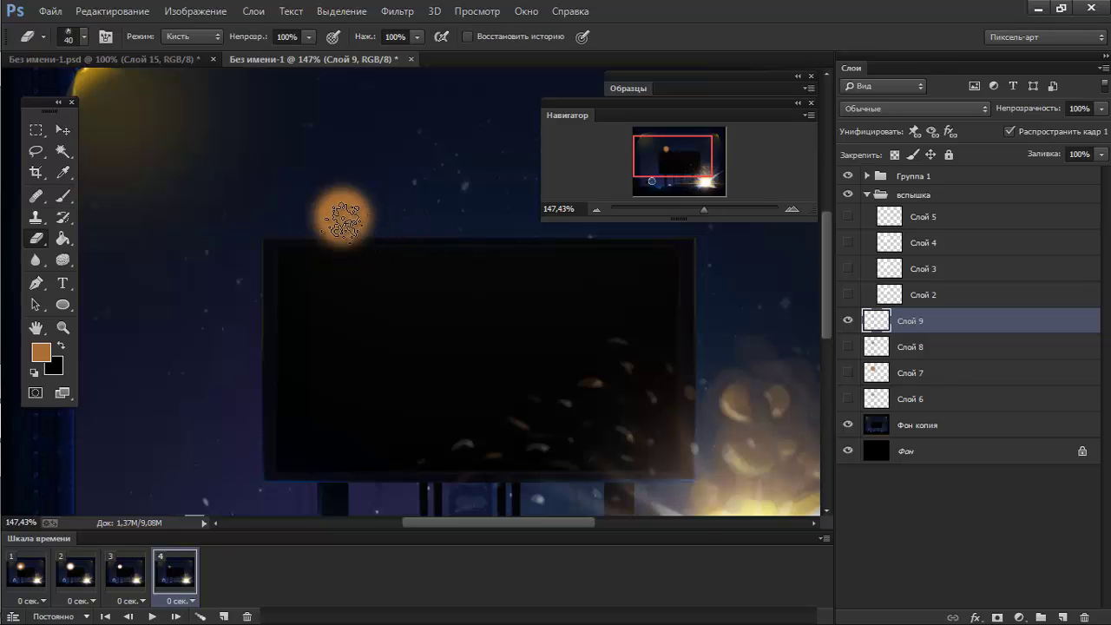
left_click_drag(345, 218, 343, 219)
Dab a small white core into the ember using white as the brush colour.
key("b")
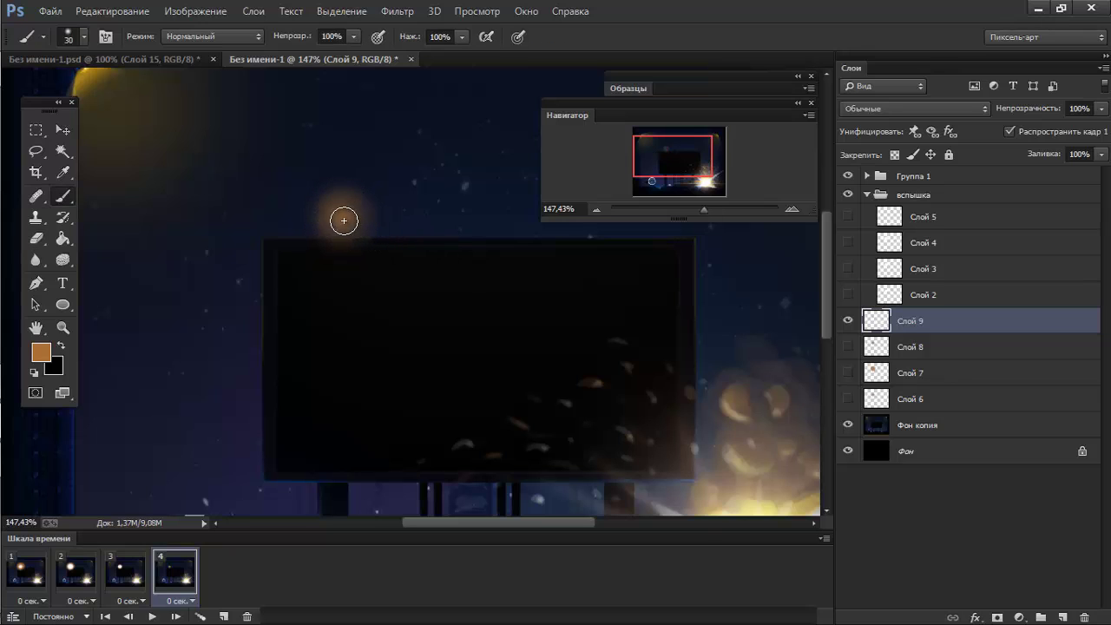
key("d")
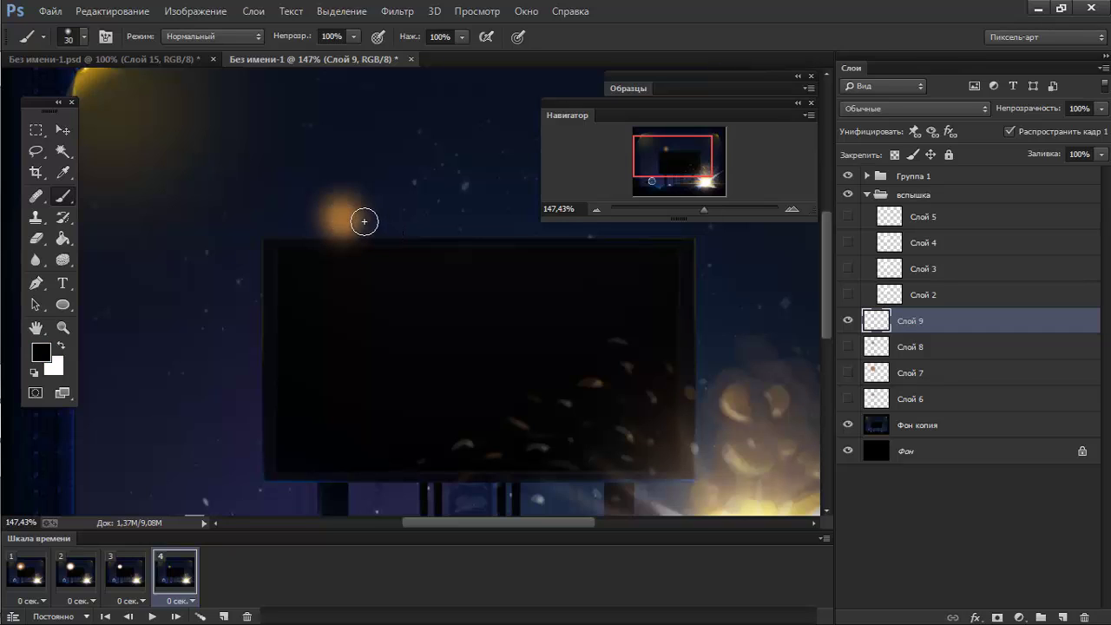
key("x")
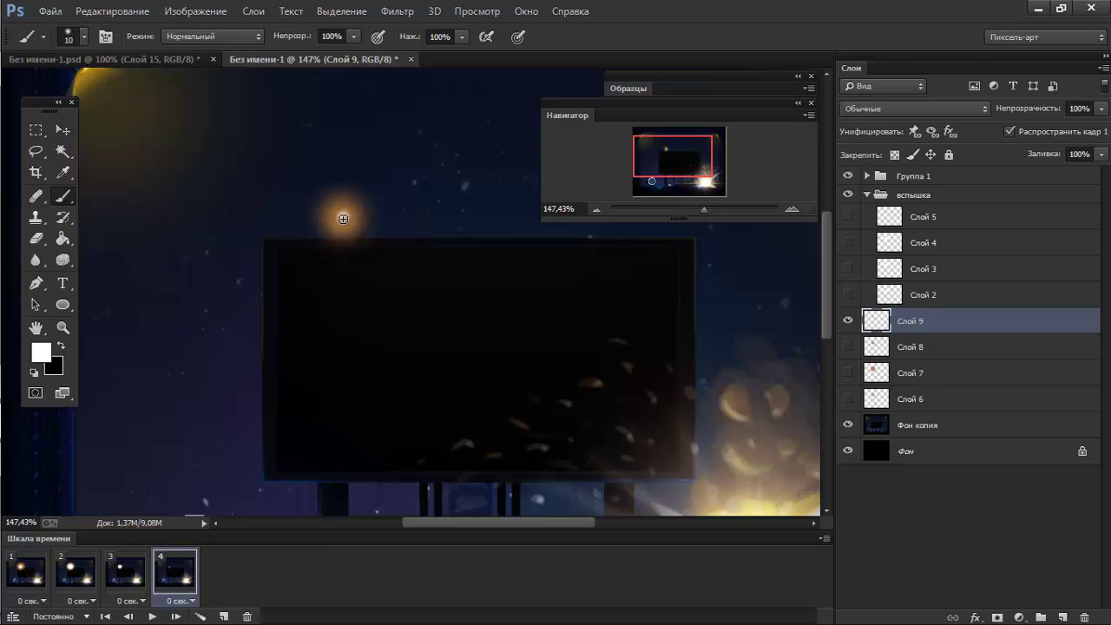
left_click(343, 219)
left_click(26, 578)
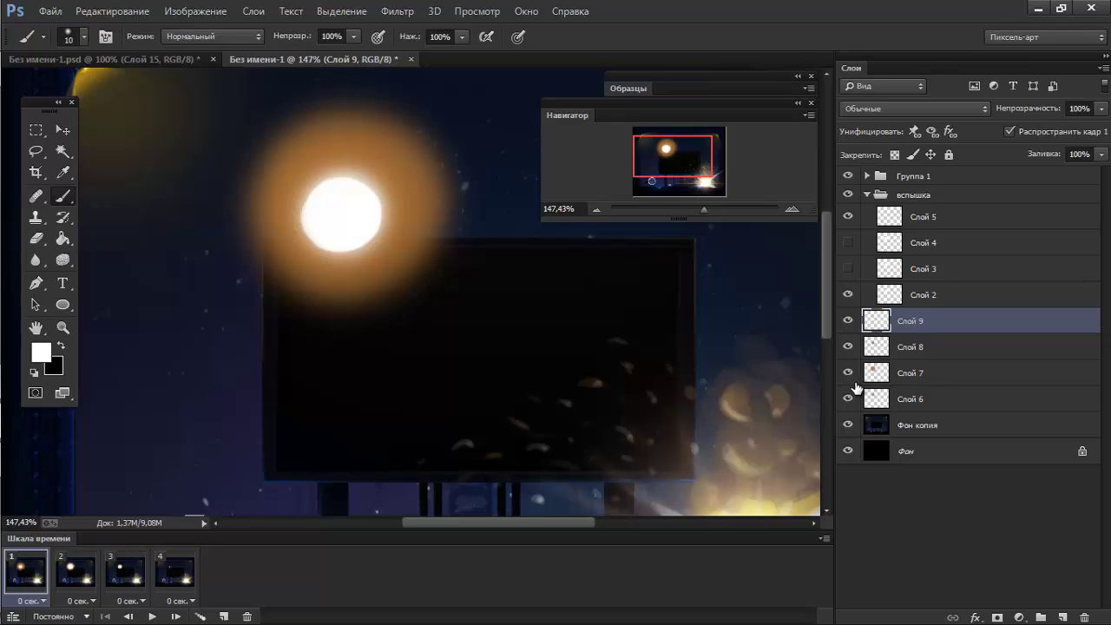
Hide the ember and frame 3 glow on frame 1, show the halo on frame 2, the ember on frame 4.
left_click(849, 320)
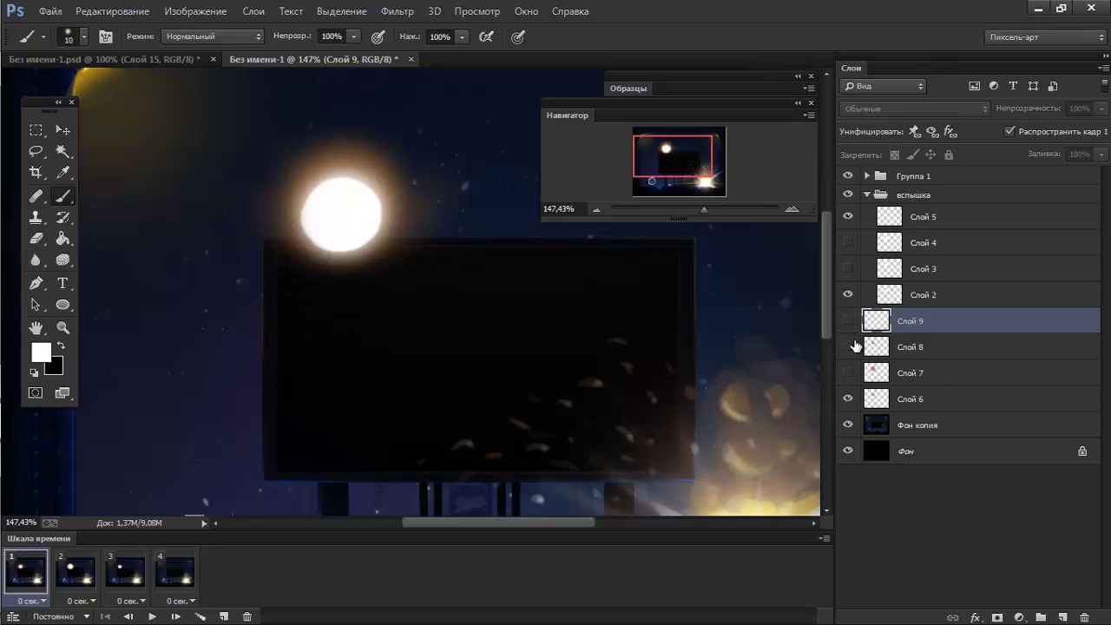
left_click(848, 346)
left_click(78, 569)
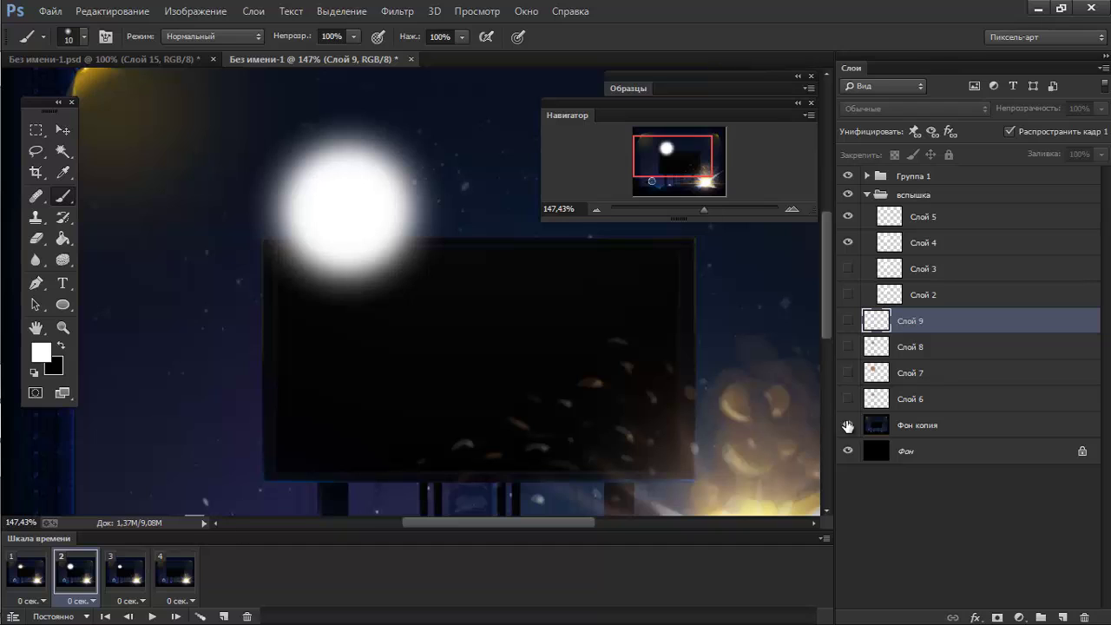
left_click(849, 372)
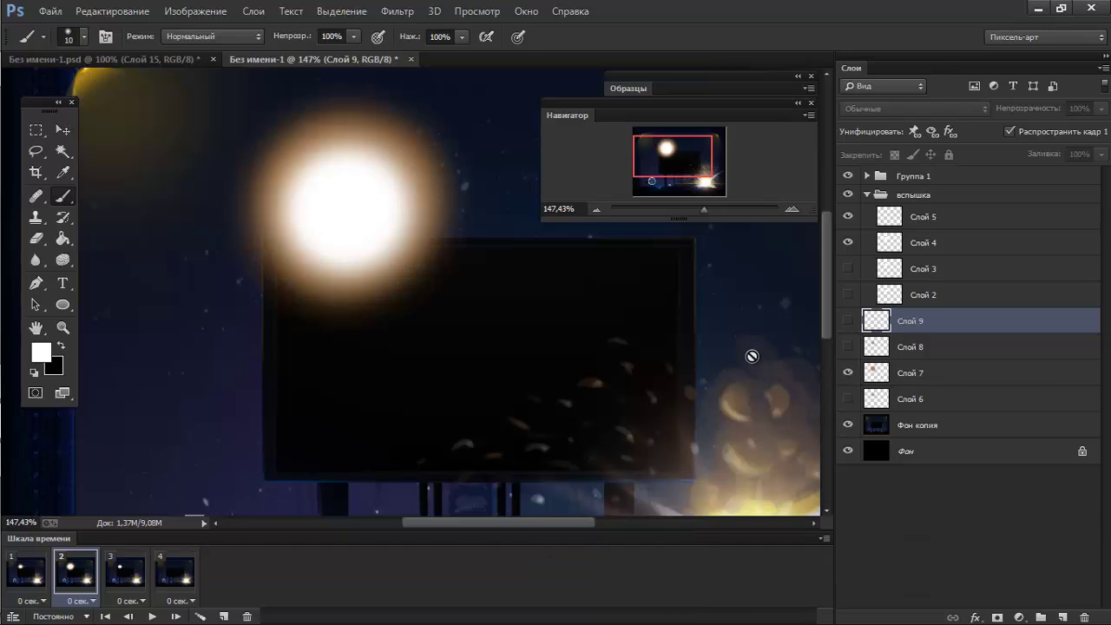
left_click(124, 571)
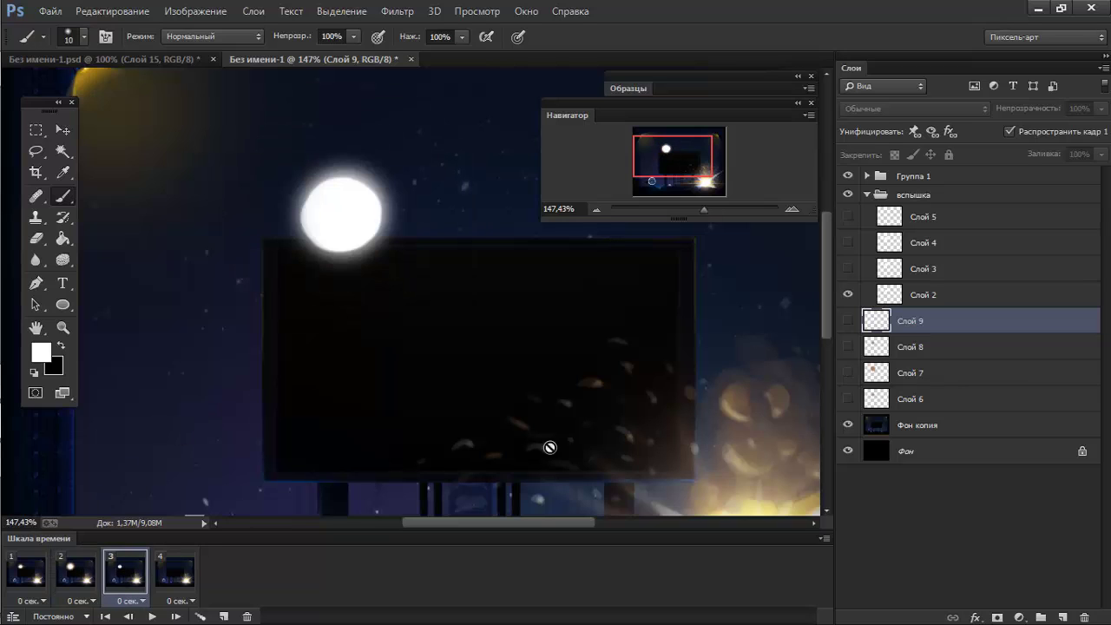
left_click(170, 580)
left_click(848, 320)
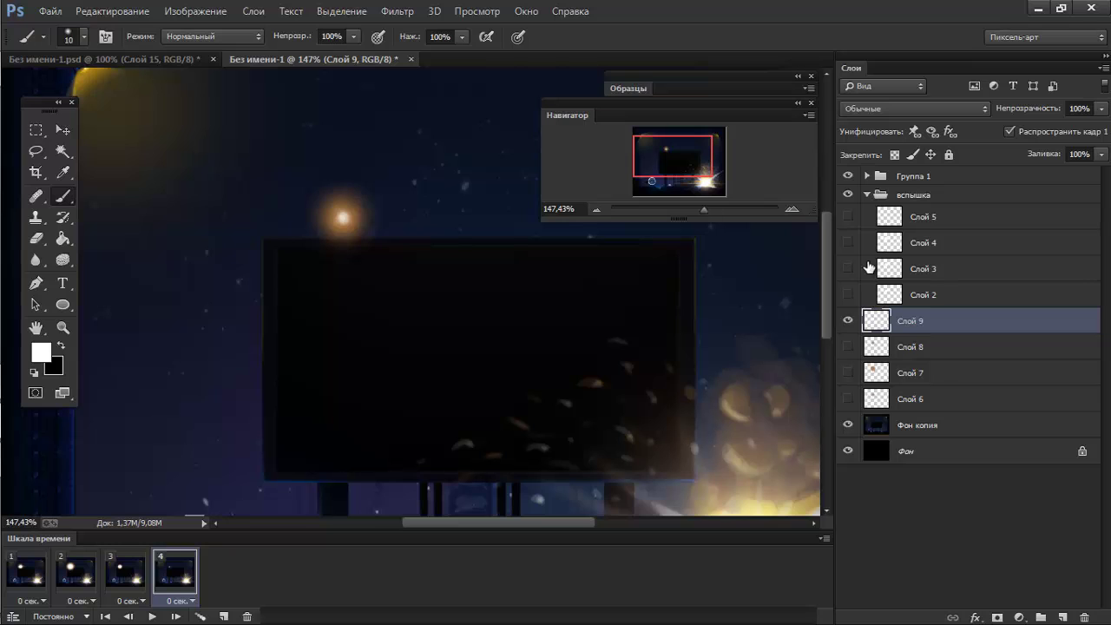
Preview the flash animation, then zoom around the scene and check the brush presets.
left_click(152, 616)
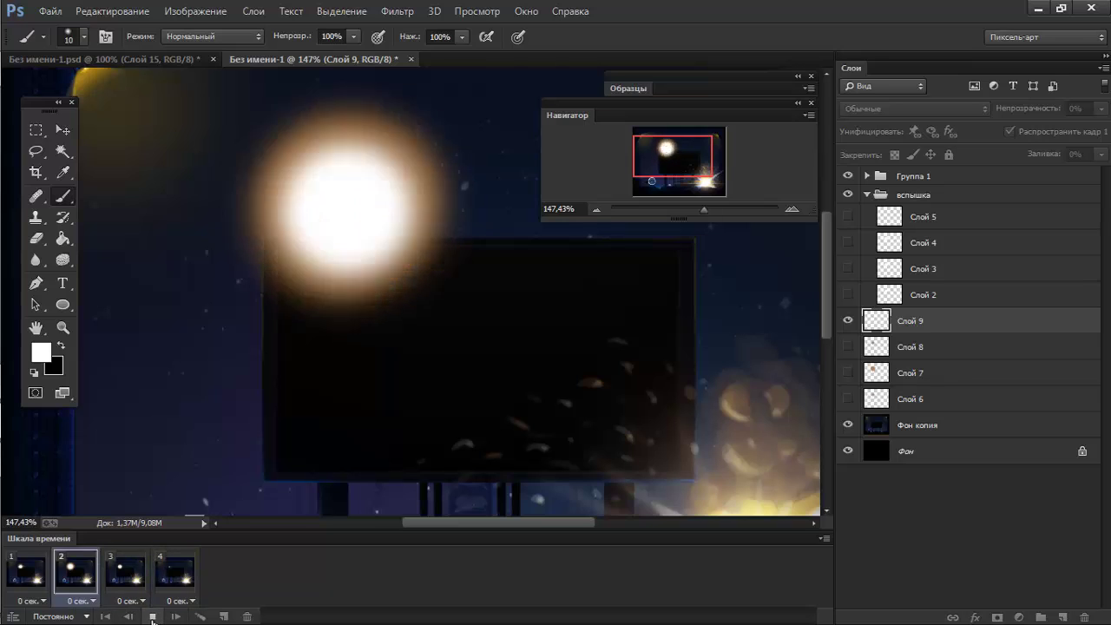
left_click(153, 617)
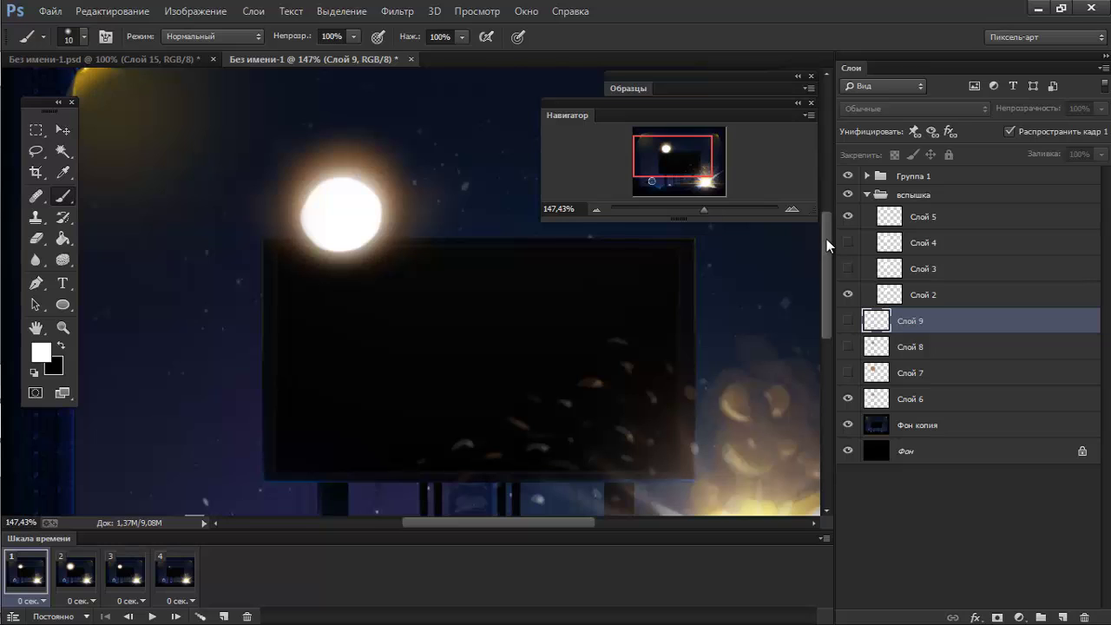
left_click_drag(825, 241, 826, 258)
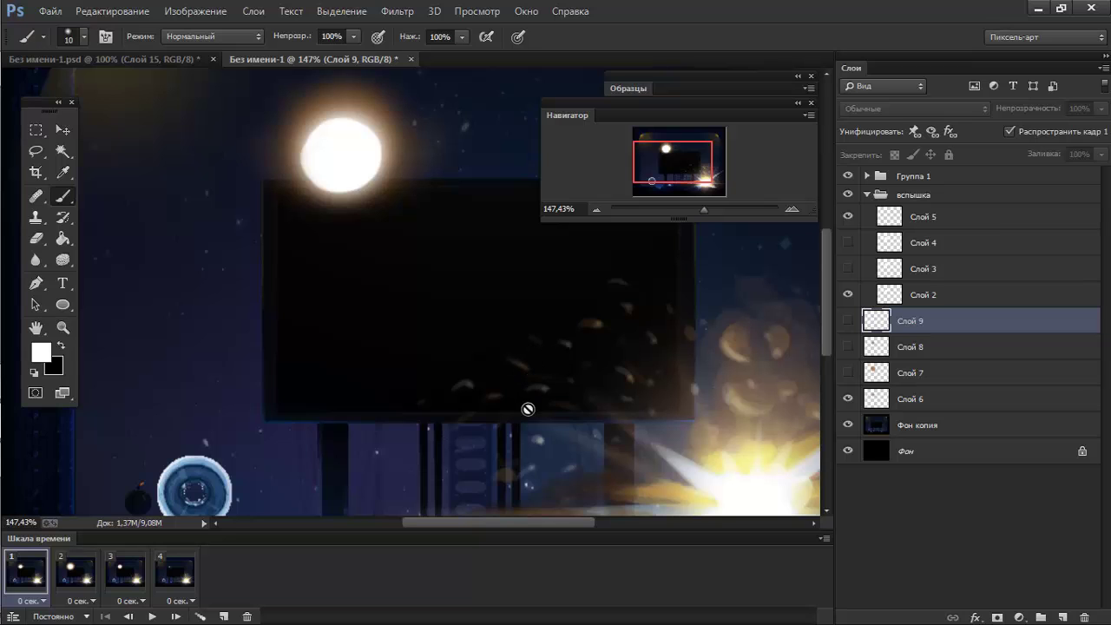
scroll(834, 278, "up", 1)
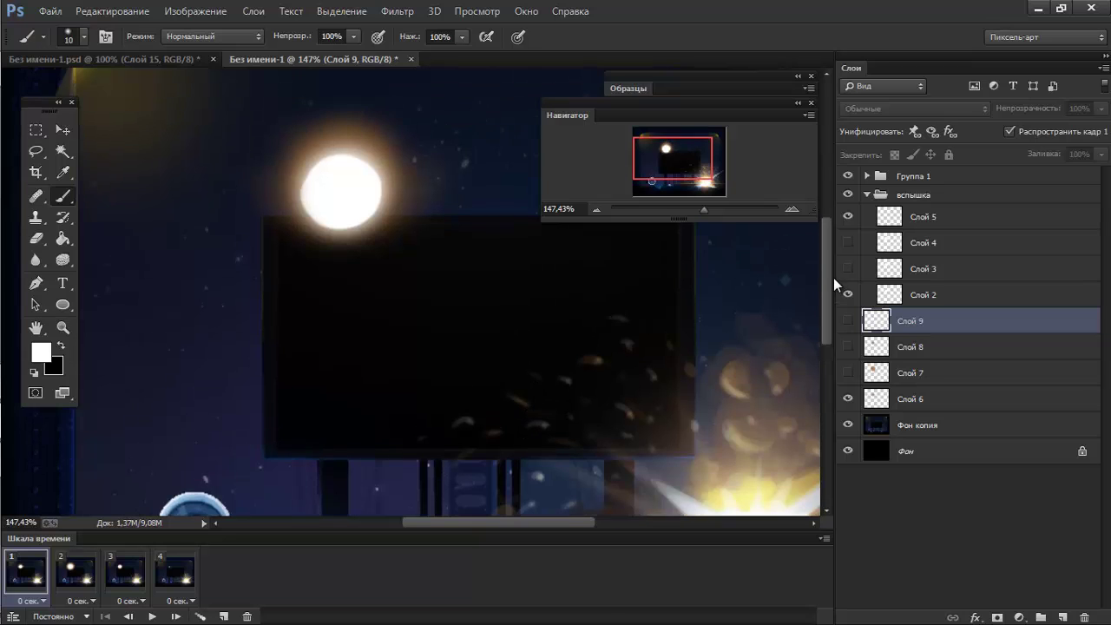
scroll(833, 278, "up", 2)
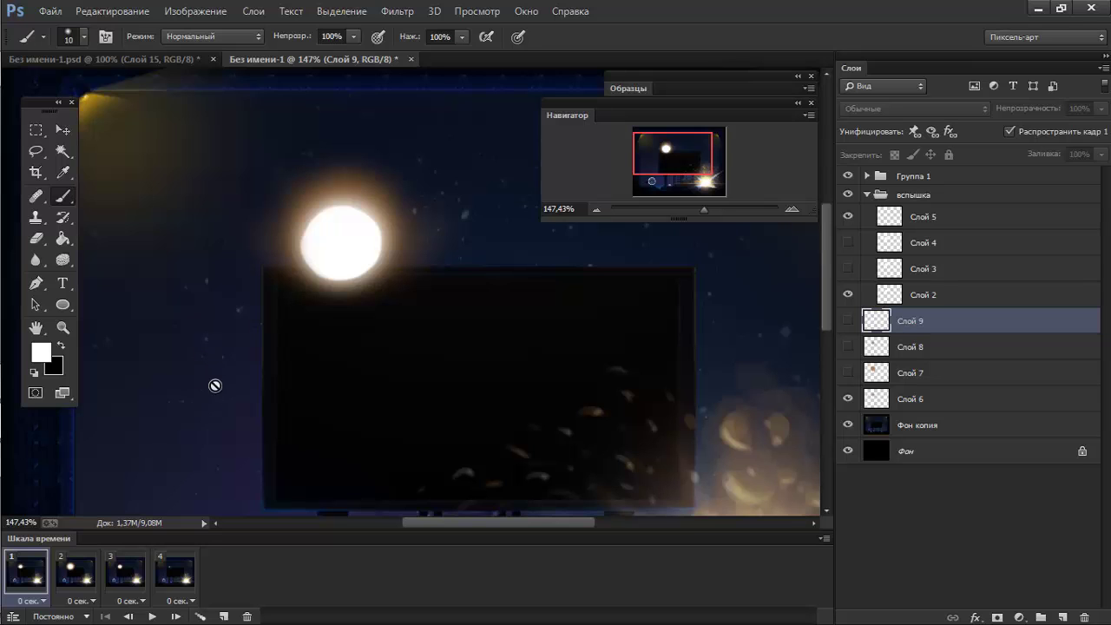
left_click_drag(538, 385, 472, 379)
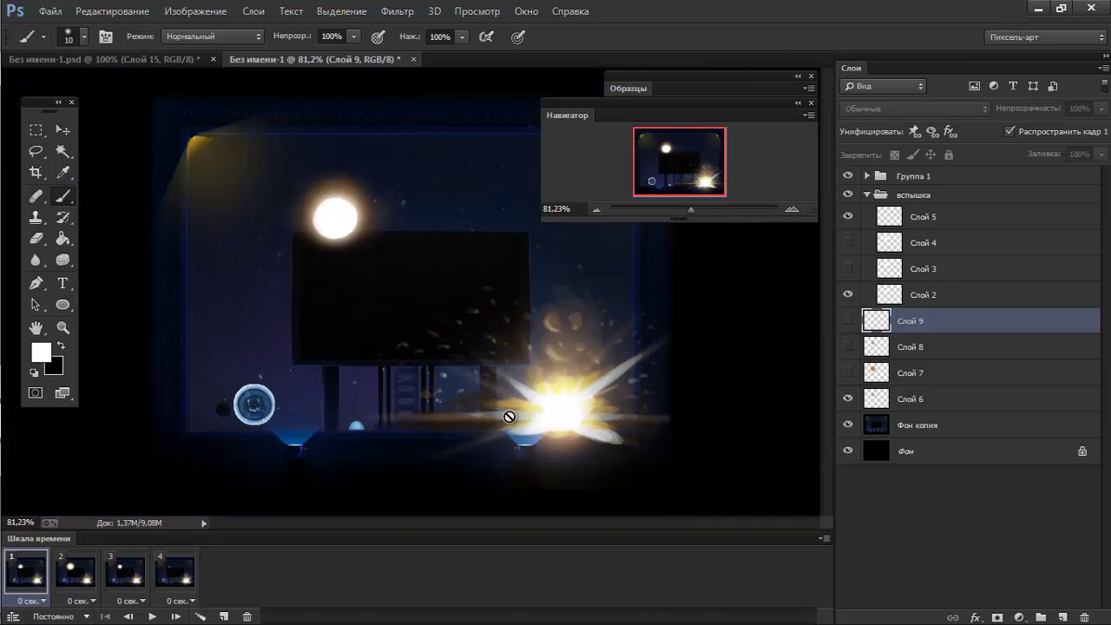
left_click_drag(336, 434, 372, 435)
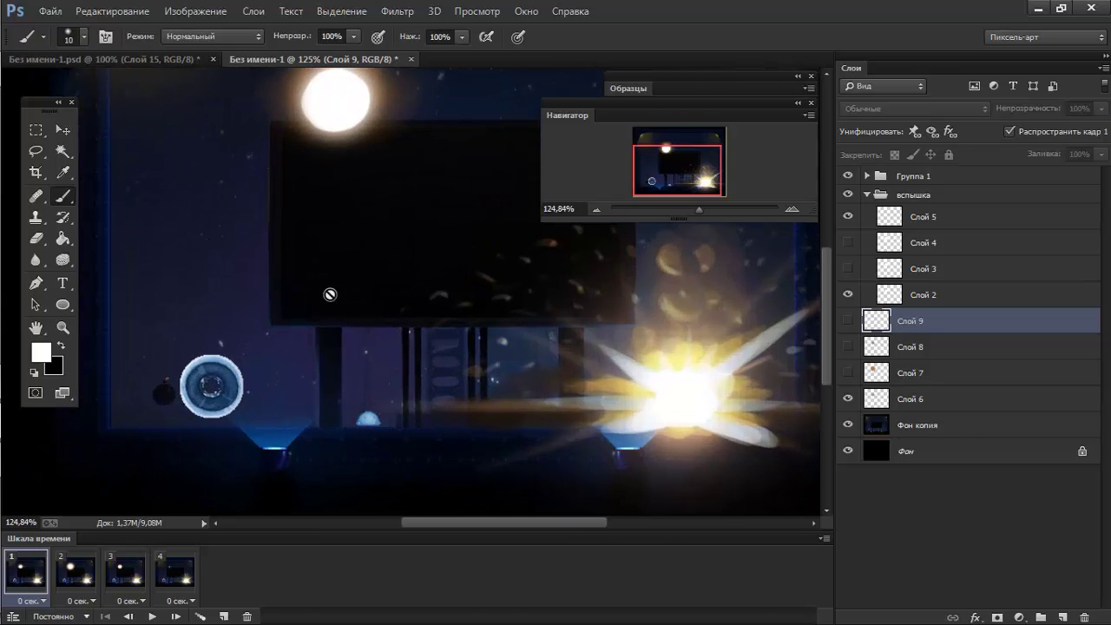
left_click_drag(414, 283, 422, 304)
right_click(395, 257)
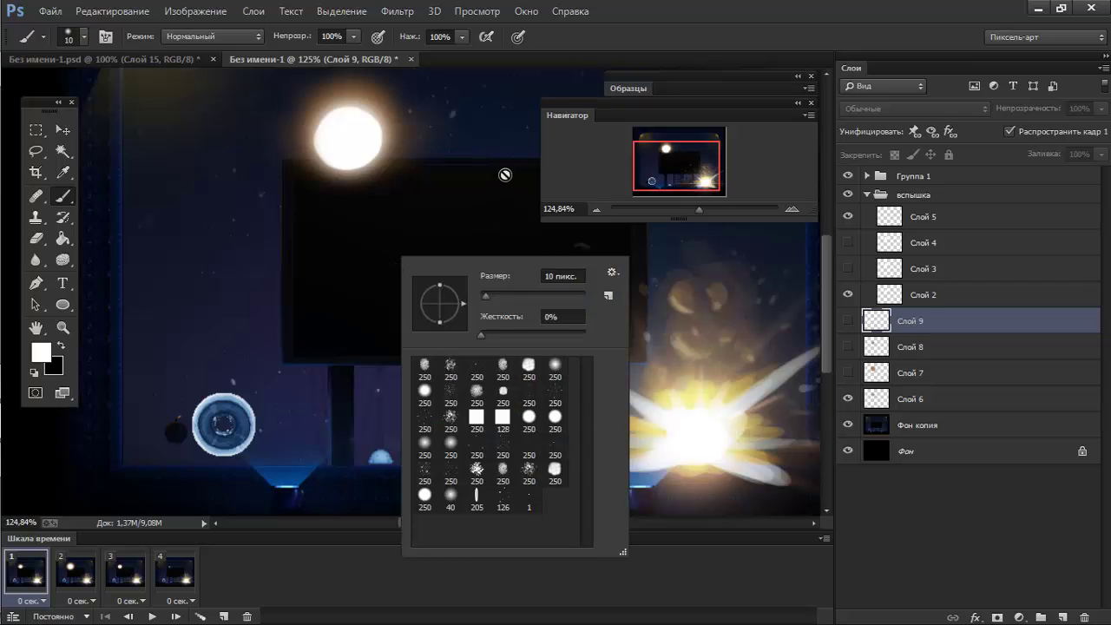
mouse_move(504, 173)
left_mouse_down()
mouse_move(451, 141)
mouse_move(473, 251)
mouse_move(527, 320)
left_mouse_up()
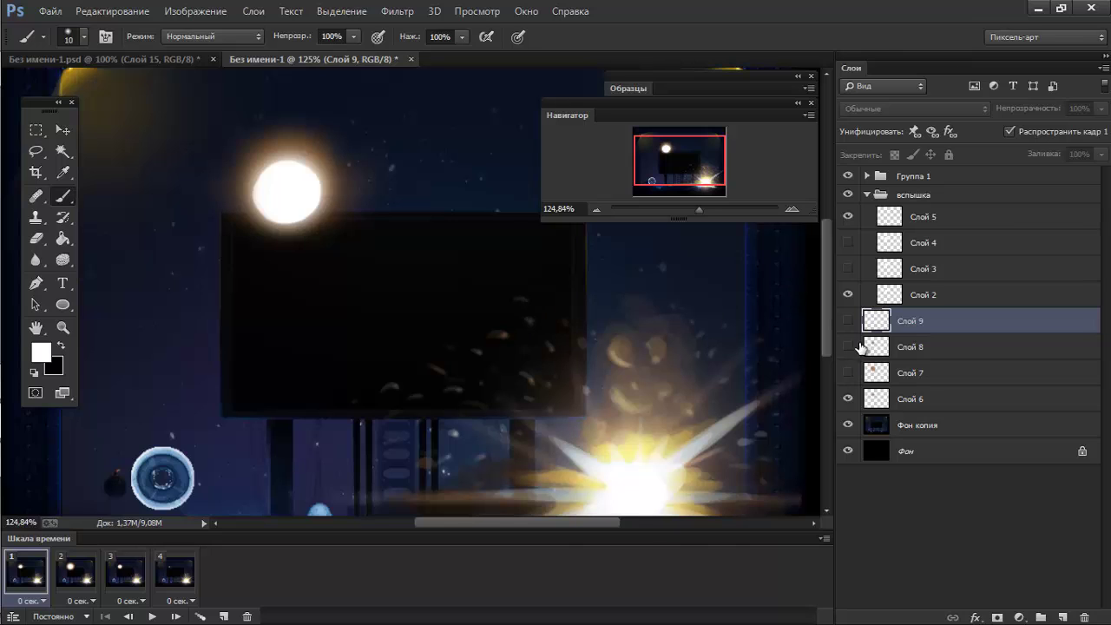
Collapse вспышка and group layers Слой 6 through Слой 9 together.
left_click(866, 196)
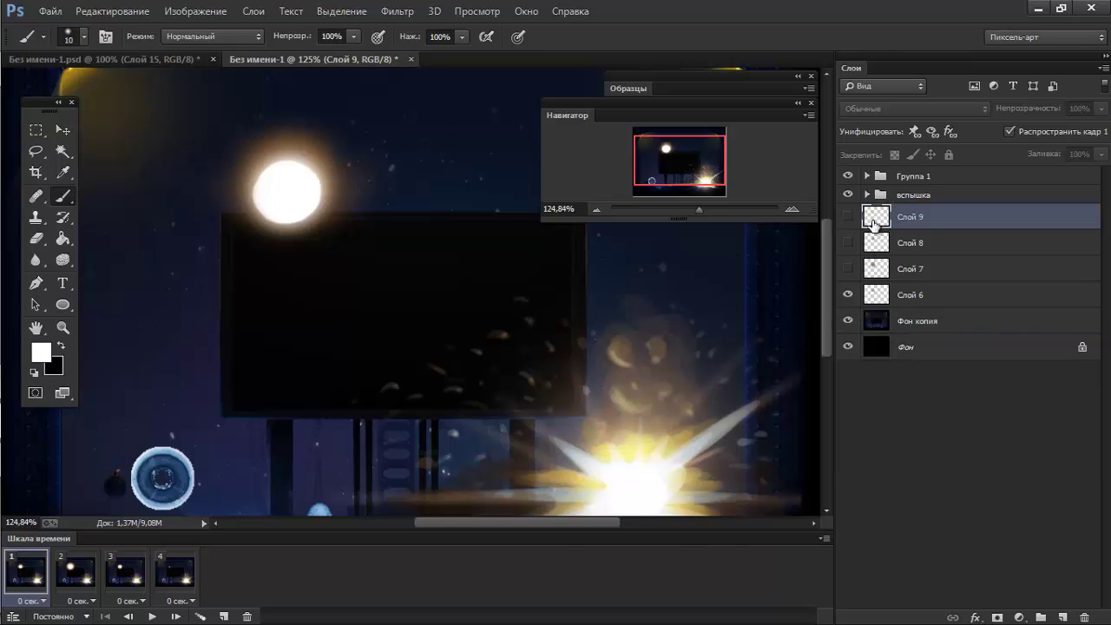
left_click(881, 290, "shift")
key("ctrl+g")
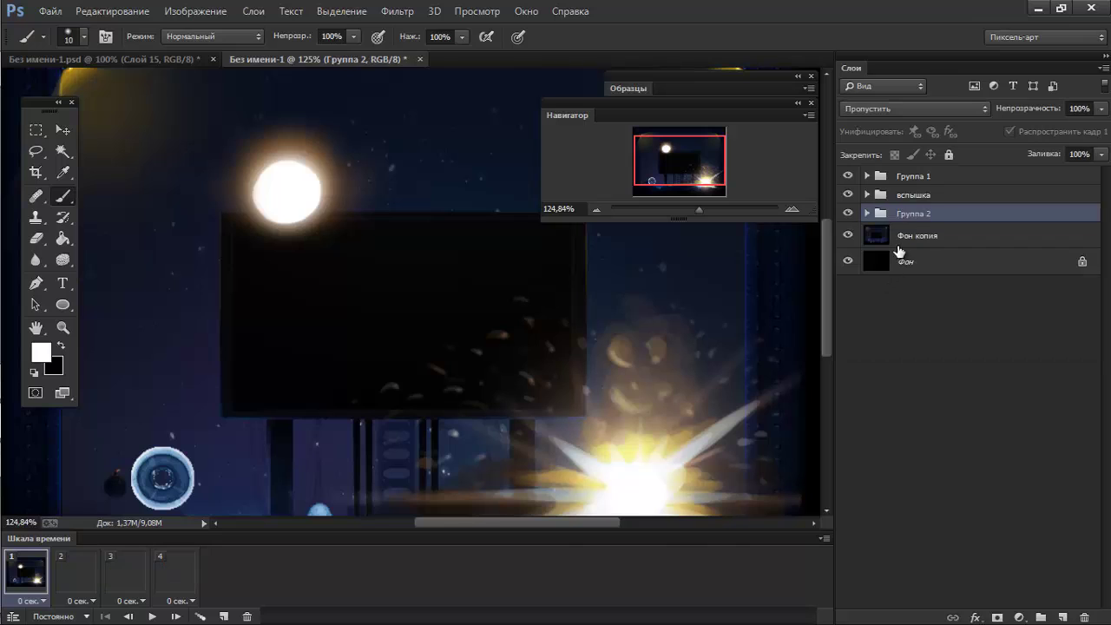
Name the new group 'огонек' and add an empty layer above Фон копия.
double_click(908, 214)
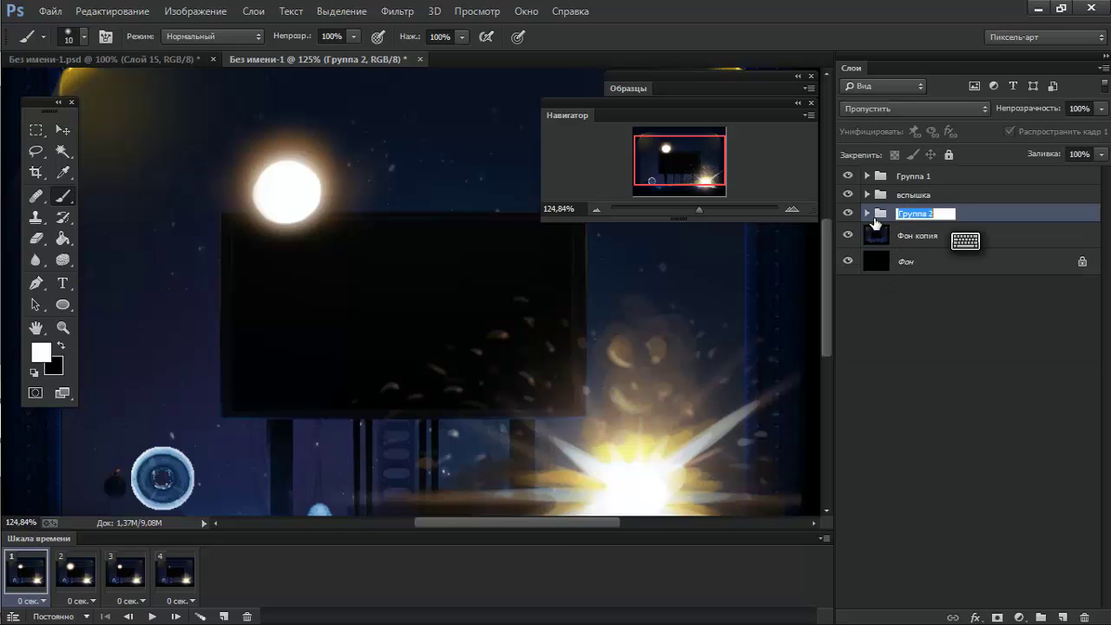
type("с")
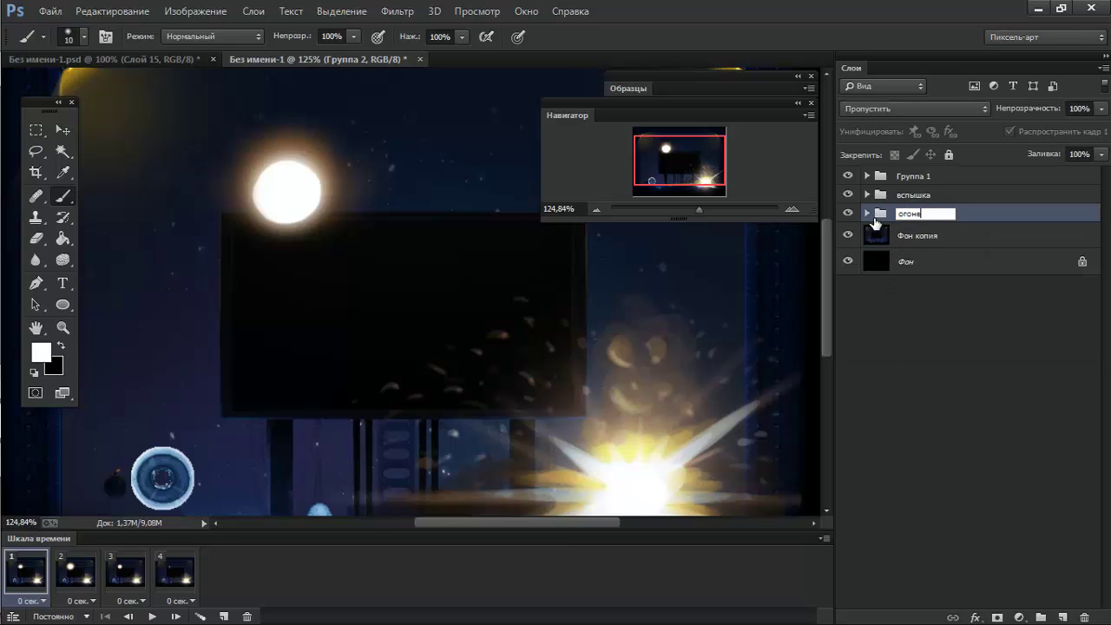
key("Return")
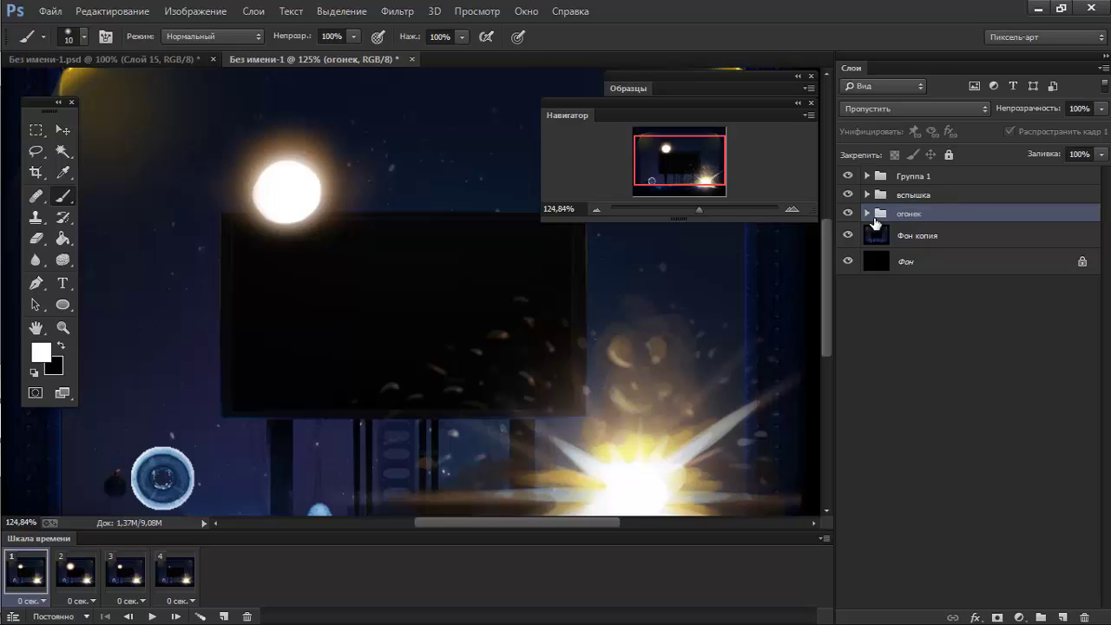
left_click(879, 241)
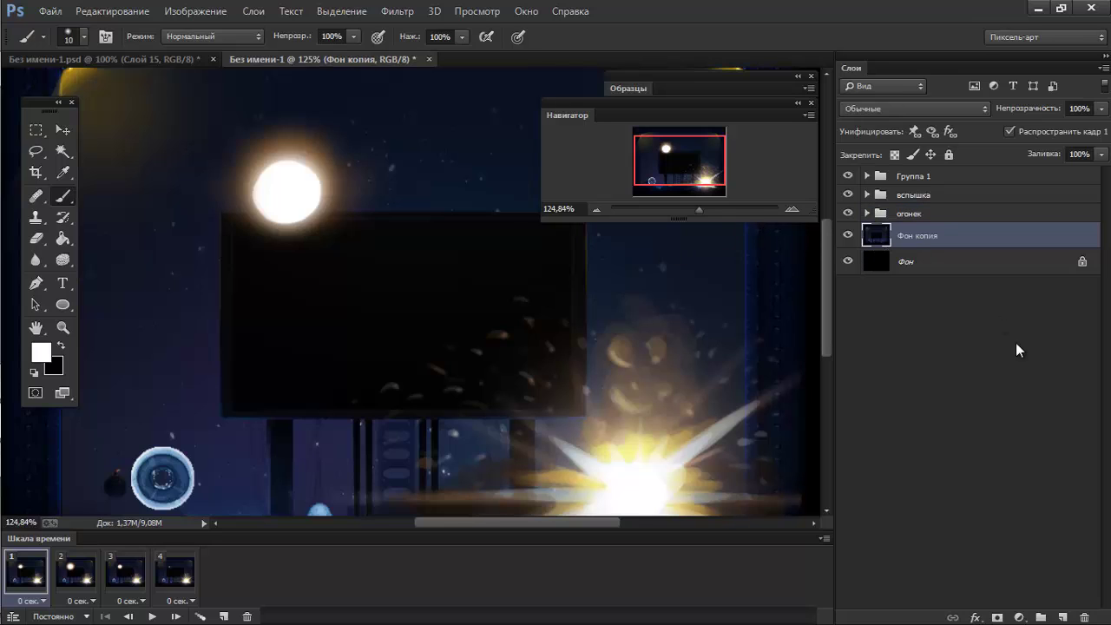
left_click(1063, 616)
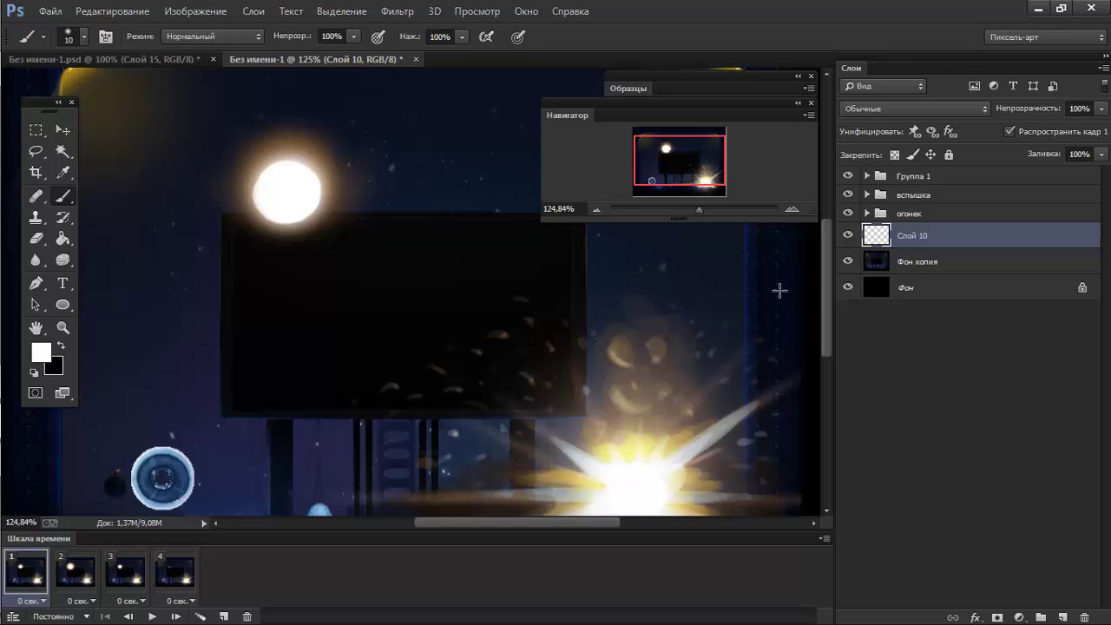
Paint a test stroke and a white downward arrow on Слой 10, then undo them.
left_click_drag(235, 213, 156, 156)
key("ctrl+z")
left_click_drag(443, 139, 445, 264)
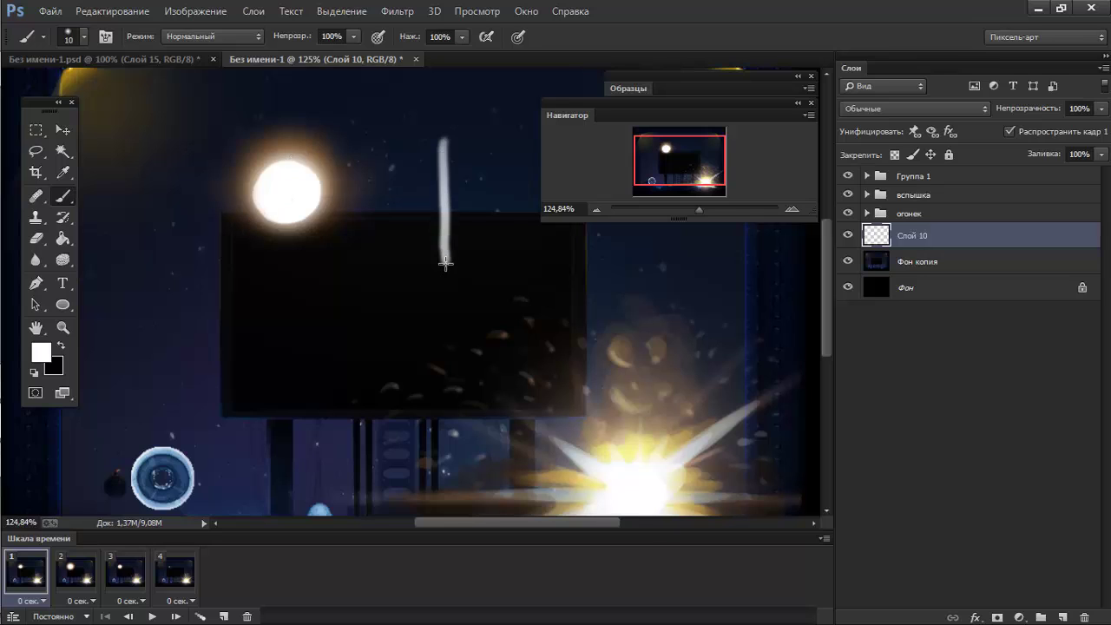
mouse_move(415, 228)
left_mouse_down()
mouse_move(457, 248)
mouse_move(471, 237)
left_mouse_up()
key("ctrl+alt+z")
key("ctrl+alt+z")
Sketch a white blob with radiating rays, then clear it.
left_click_drag(452, 287, 349, 276)
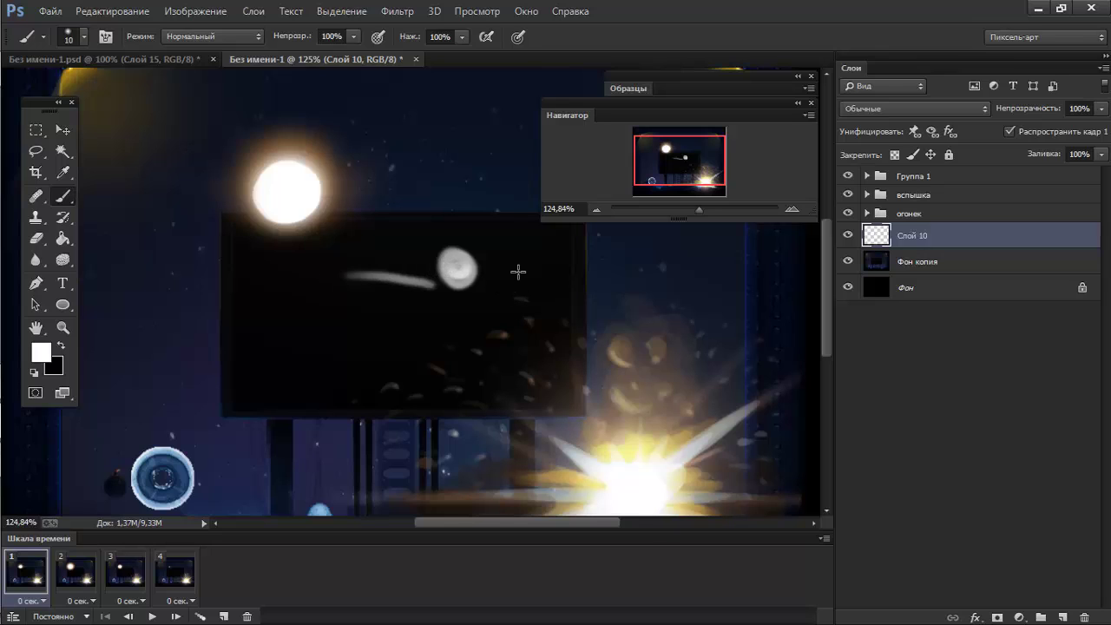
left_click_drag(499, 282, 547, 262)
left_click_drag(403, 245, 357, 202)
left_click_drag(462, 232, 466, 155)
left_click_drag(509, 209, 549, 161)
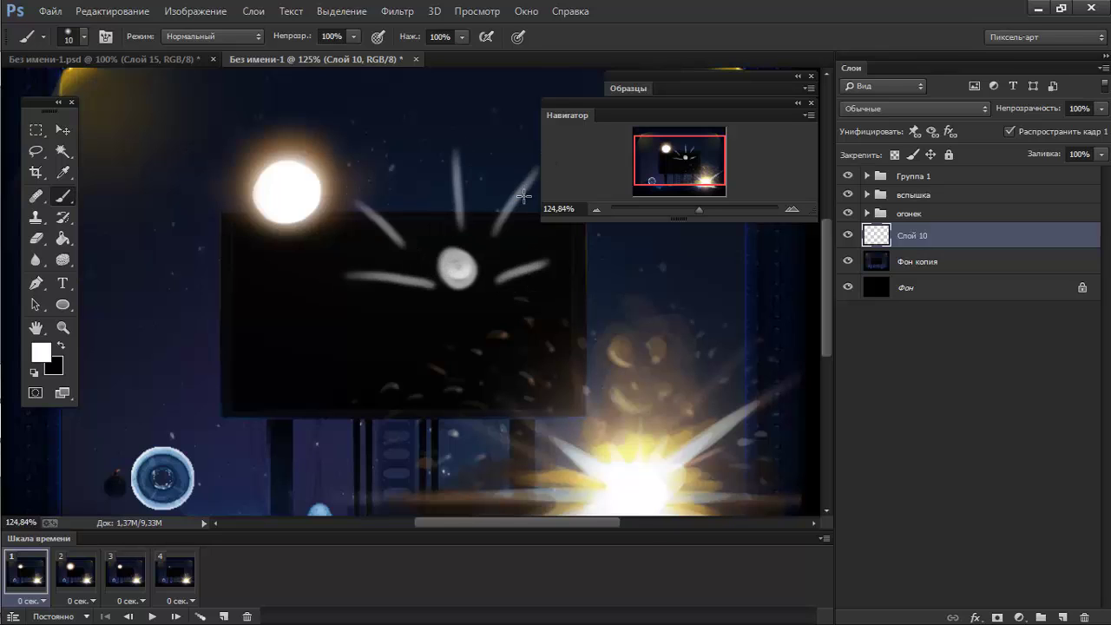
key("ctrl+alt+z")
key("ctrl+alt+z")
key("ctrl+alt+z")
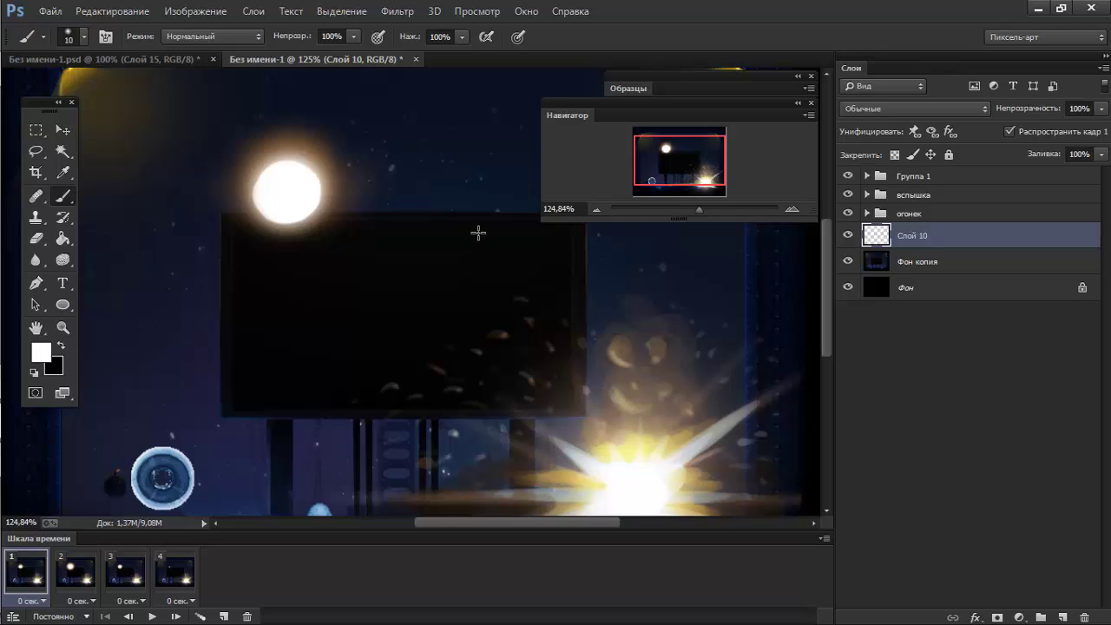
Sketch a white downward arrow plus left- and right-pointing arrows.
left_click_drag(460, 155, 463, 259)
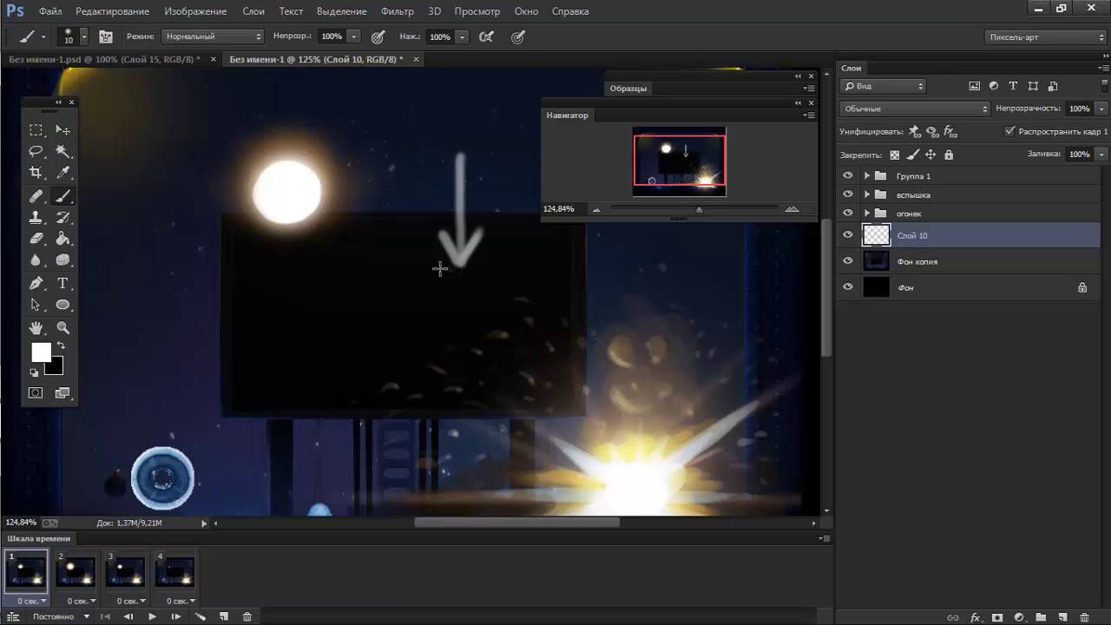
left_click_drag(440, 268, 189, 227)
key("ctrl+z")
mouse_move(426, 270)
left_mouse_down()
mouse_move(221, 251)
mouse_move(189, 227)
left_mouse_up()
left_click_drag(511, 265, 730, 237)
left_click_drag(688, 264, 730, 238)
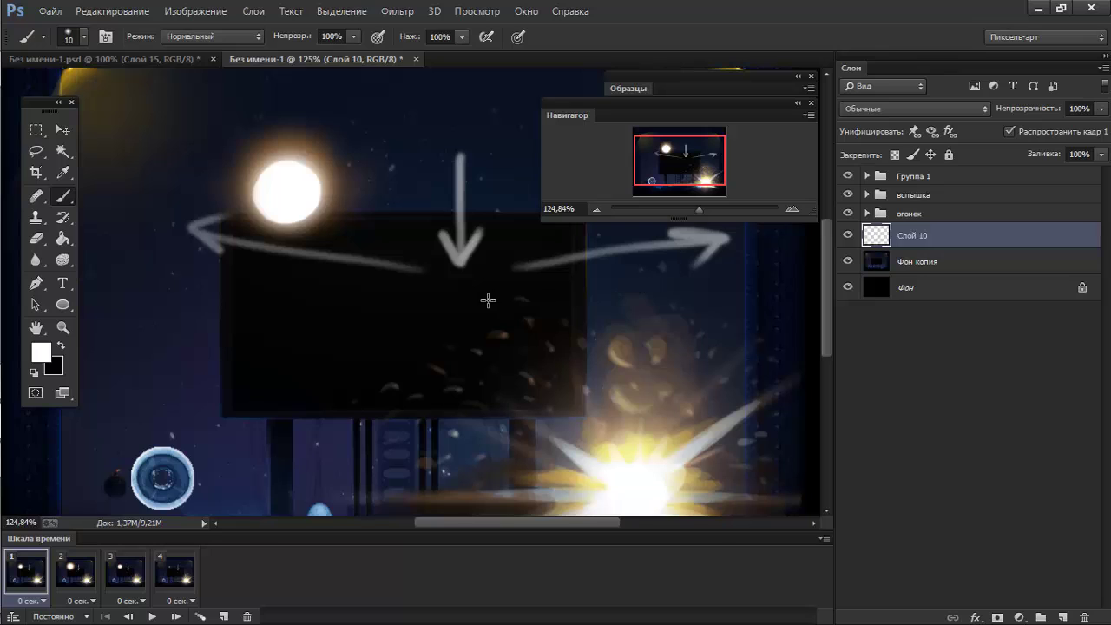
key("ctrl+z")
key("ctrl+z")
Add a horizontal line below the arrow, then erase all sketched marks.
left_click_drag(330, 290, 518, 289)
left_click(630, 289, "shift")
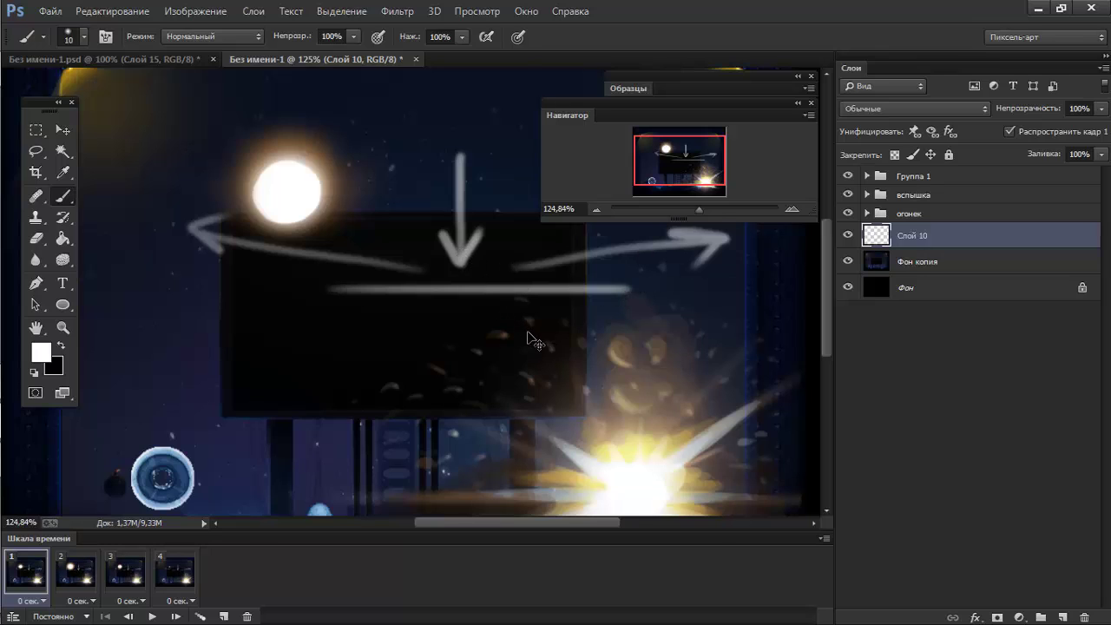
key("Delete")
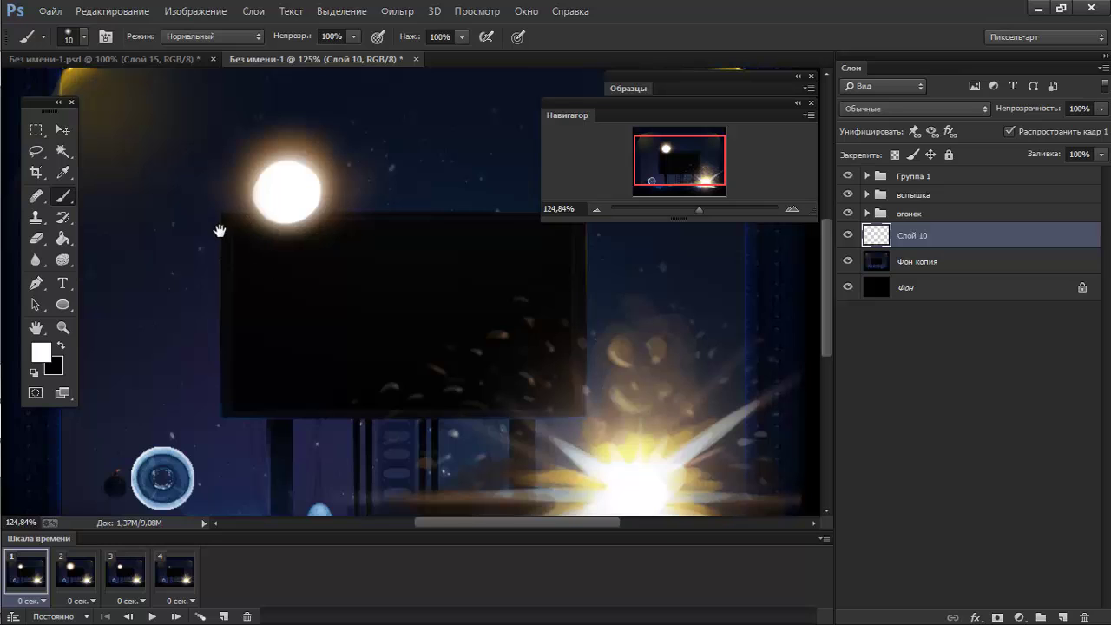
With a soft round 29 px brush, dab smoke puffs beside the moon and across the dark panel.
scroll(241, 221, "up", 2)
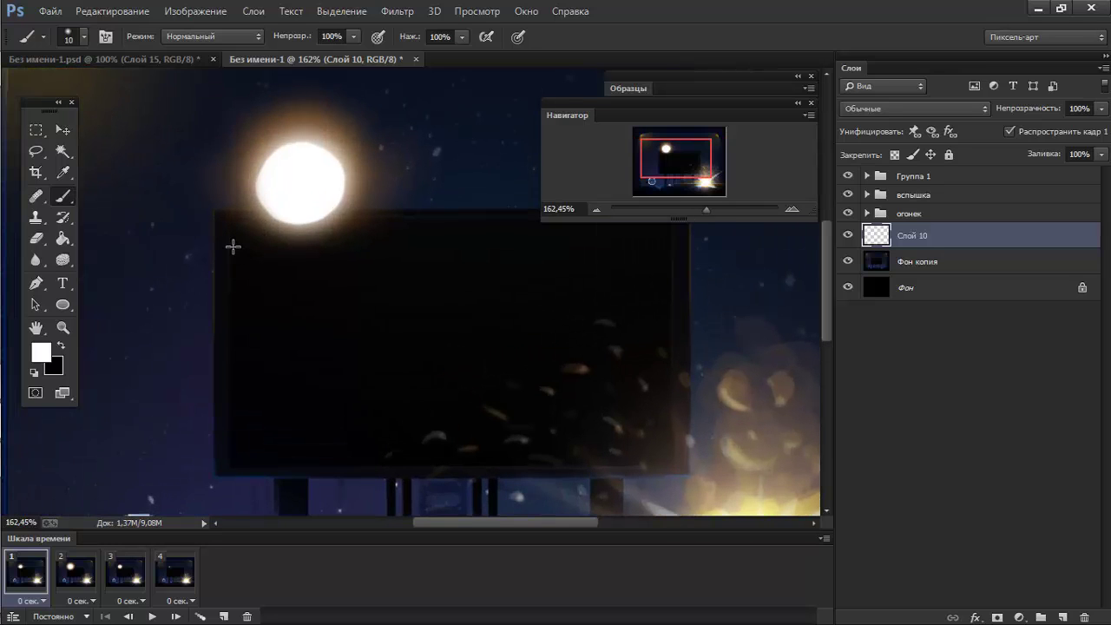
right_click(155, 279)
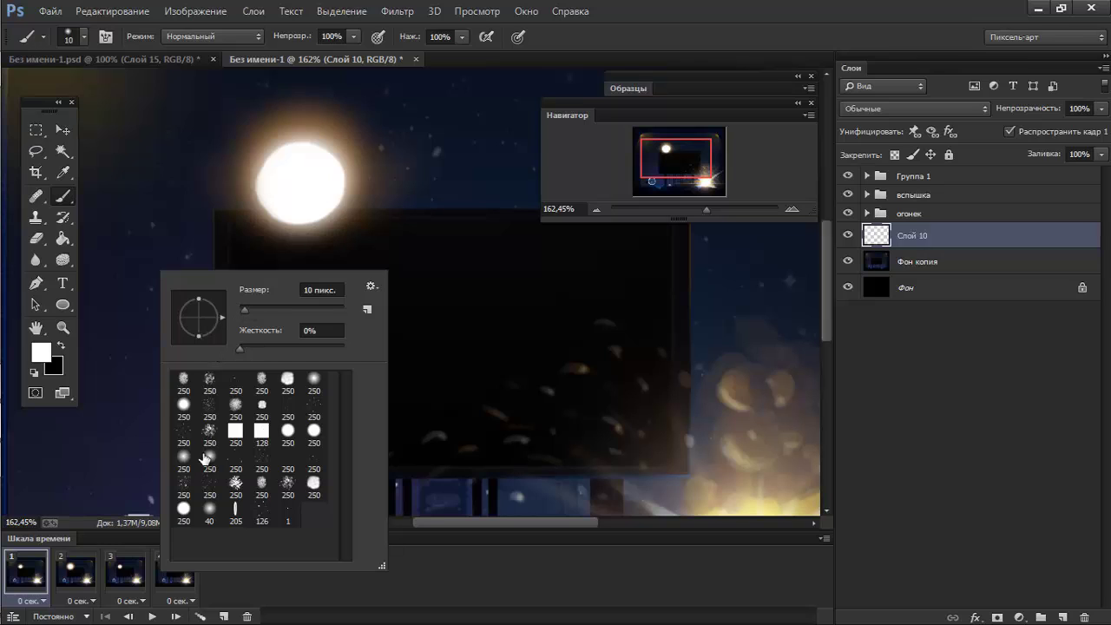
left_click(186, 458)
left_click(259, 308)
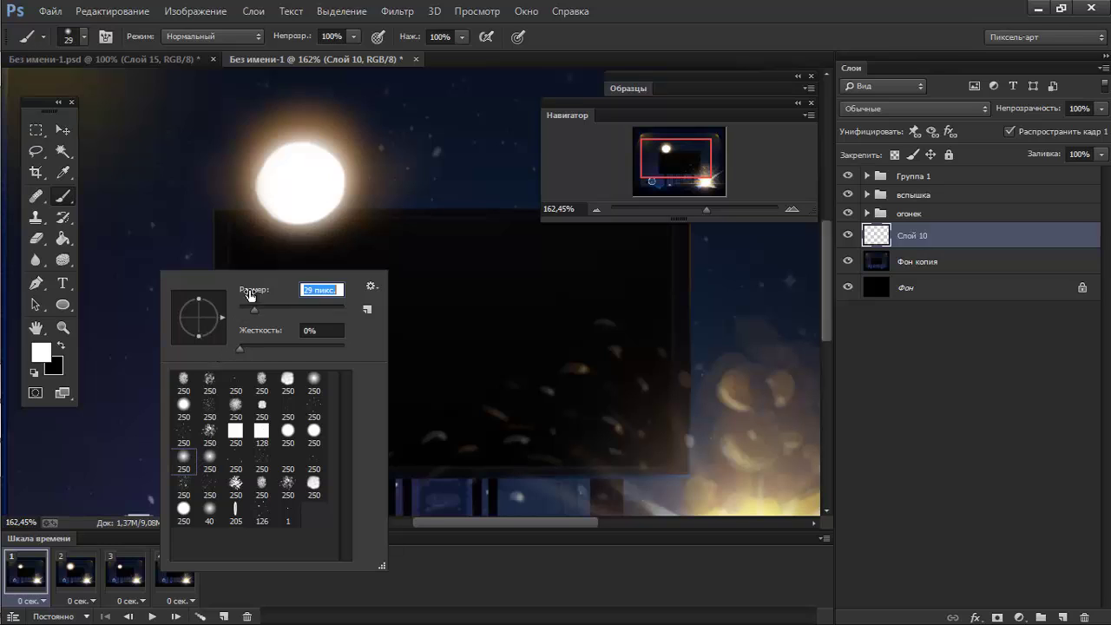
mouse_move(234, 227)
left_mouse_down()
mouse_move(211, 203)
mouse_move(182, 214)
left_mouse_up()
left_click(182, 215)
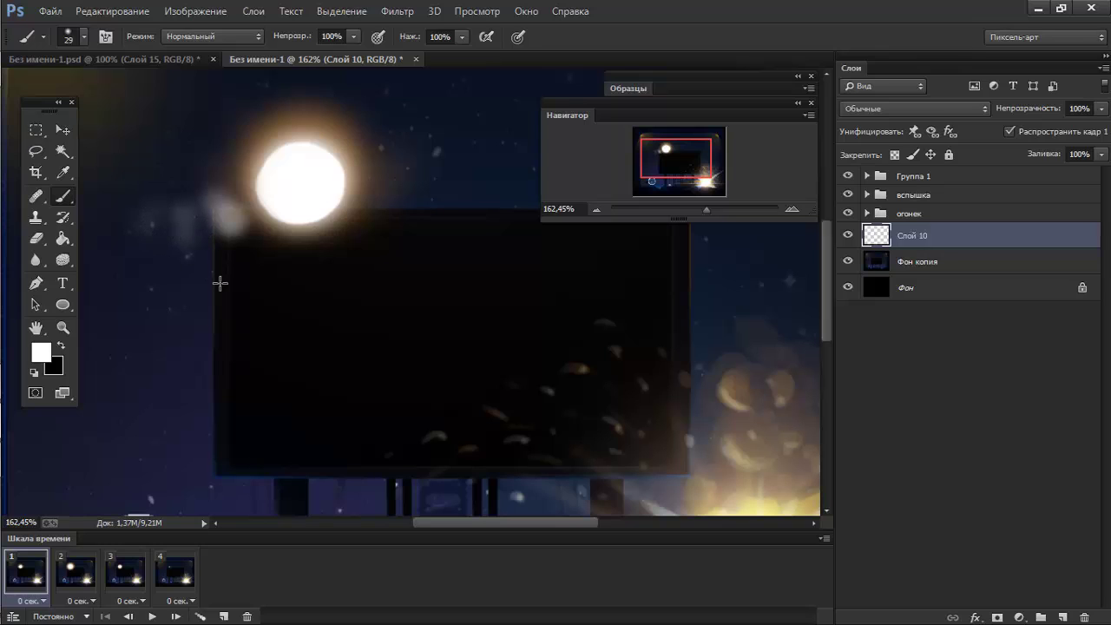
left_click(344, 322)
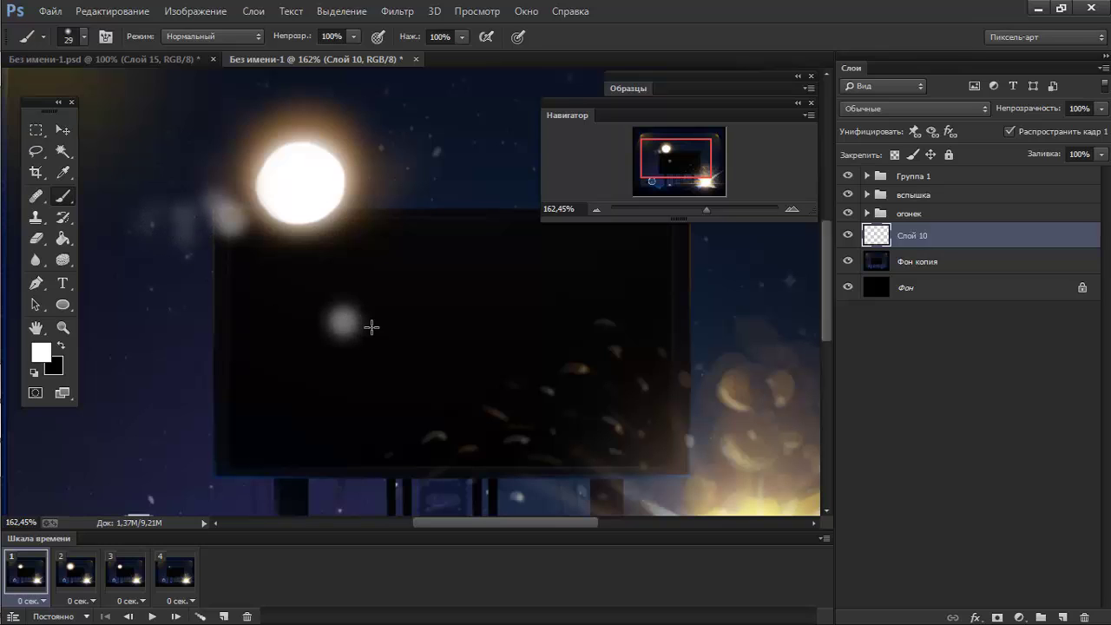
left_click(375, 328)
left_click(414, 311)
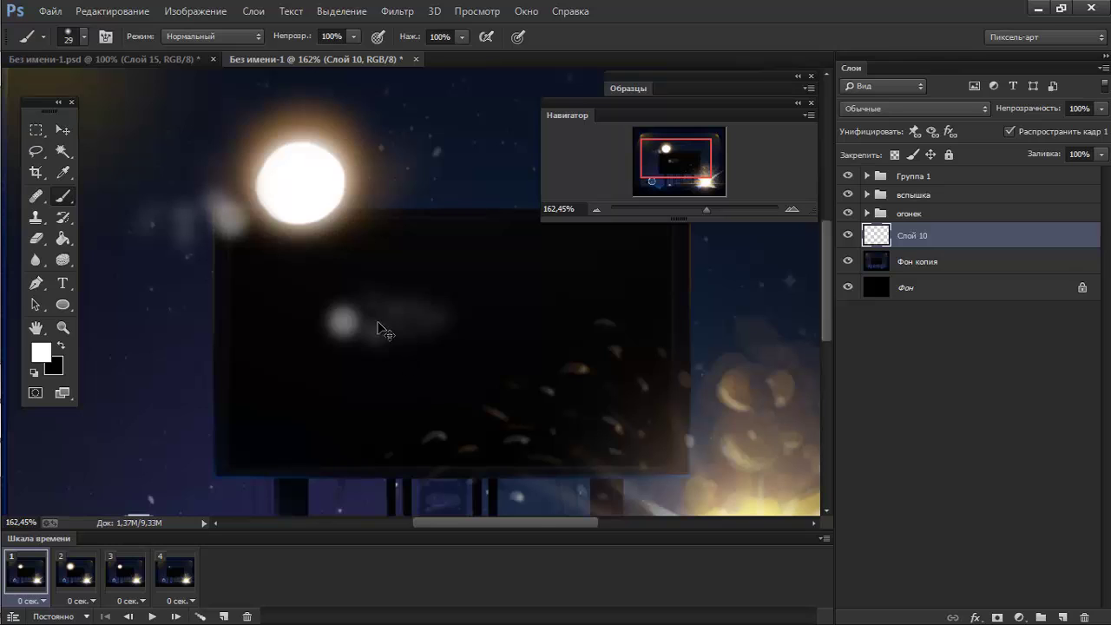
Try a 53 px grey smoke stroke over the panel, then undo it.
right_click(361, 295)
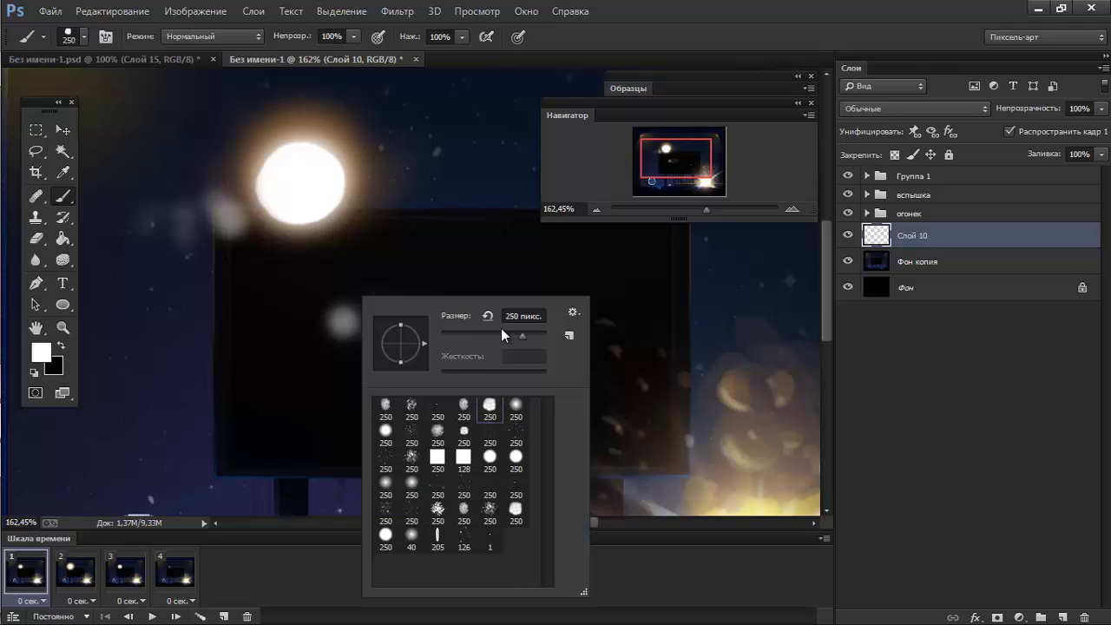
left_click(519, 316)
type("53")
key("Return")
mouse_move(437, 267)
left_mouse_down()
mouse_move(509, 290)
mouse_move(364, 317)
mouse_move(422, 397)
left_mouse_up()
key("ctrl+z")
Try a 9 px grey stroke, undo it, and re-centre the view on the glowing flash.
right_click(427, 349)
left_click(597, 344)
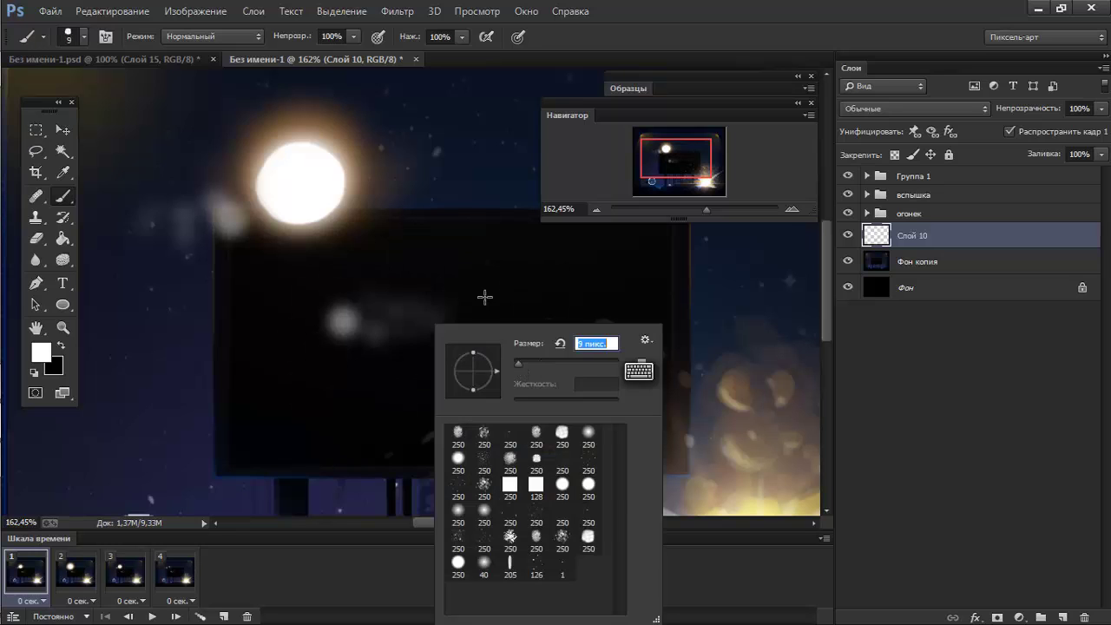
type("9")
key("Return")
mouse_move(538, 291)
left_mouse_down()
mouse_move(496, 260)
mouse_move(558, 279)
left_mouse_up()
key("ctrl+z")
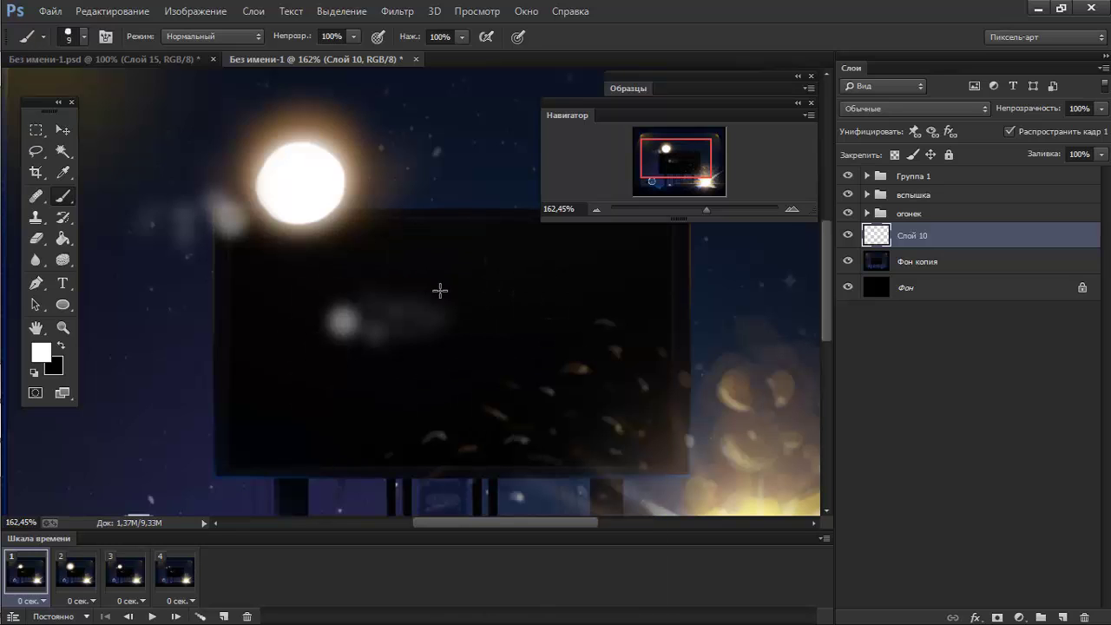
left_click_drag(449, 404, 426, 263)
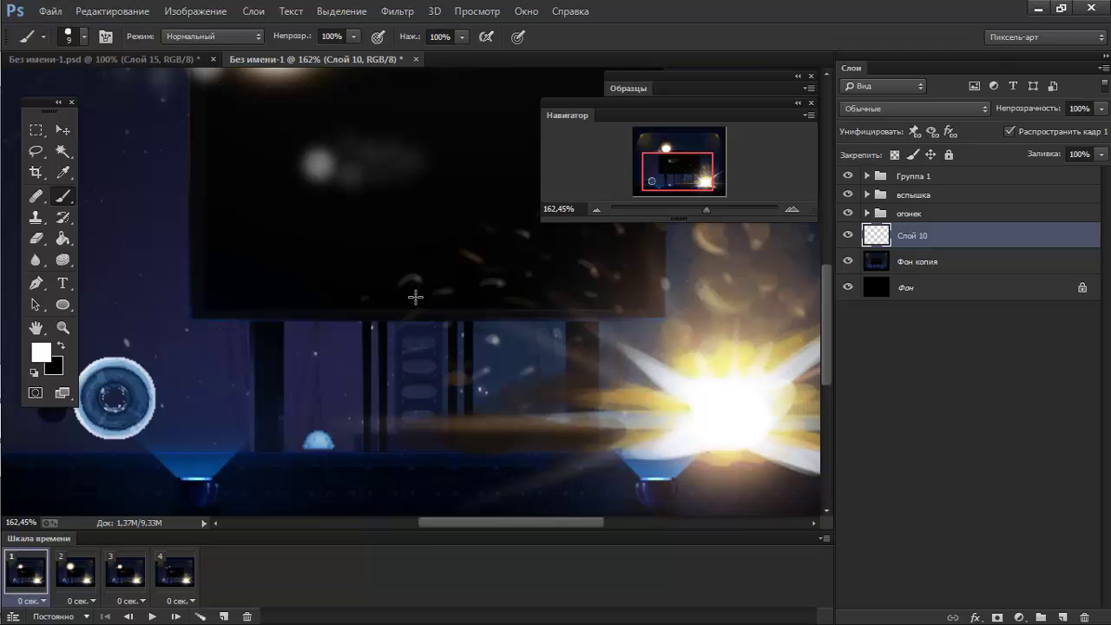
left_click_drag(393, 215, 451, 337)
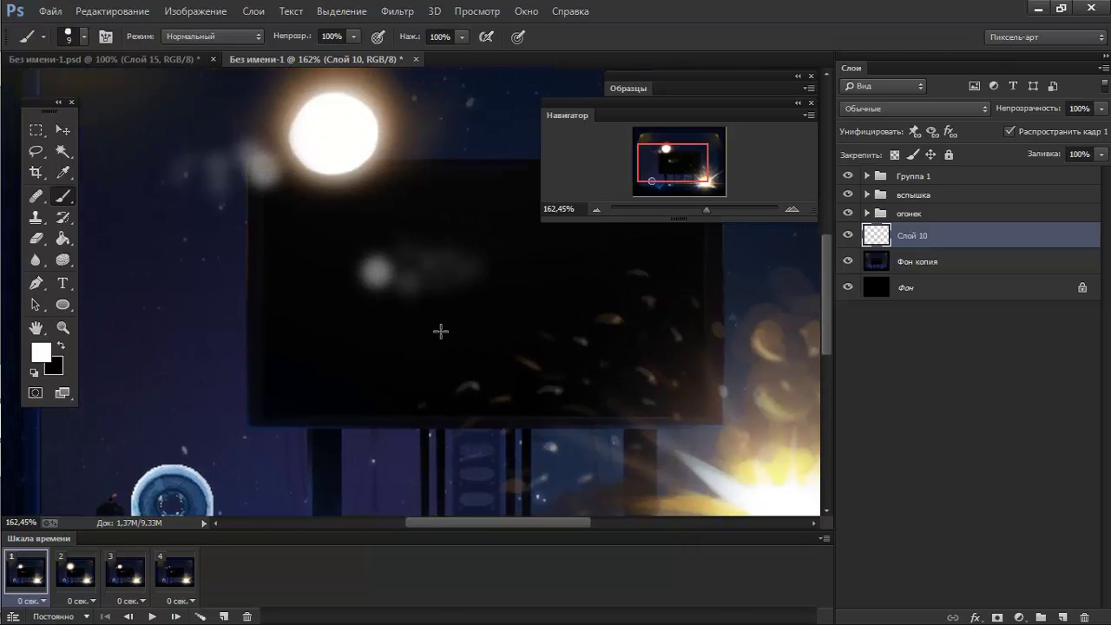
left_click_drag(420, 396, 496, 392)
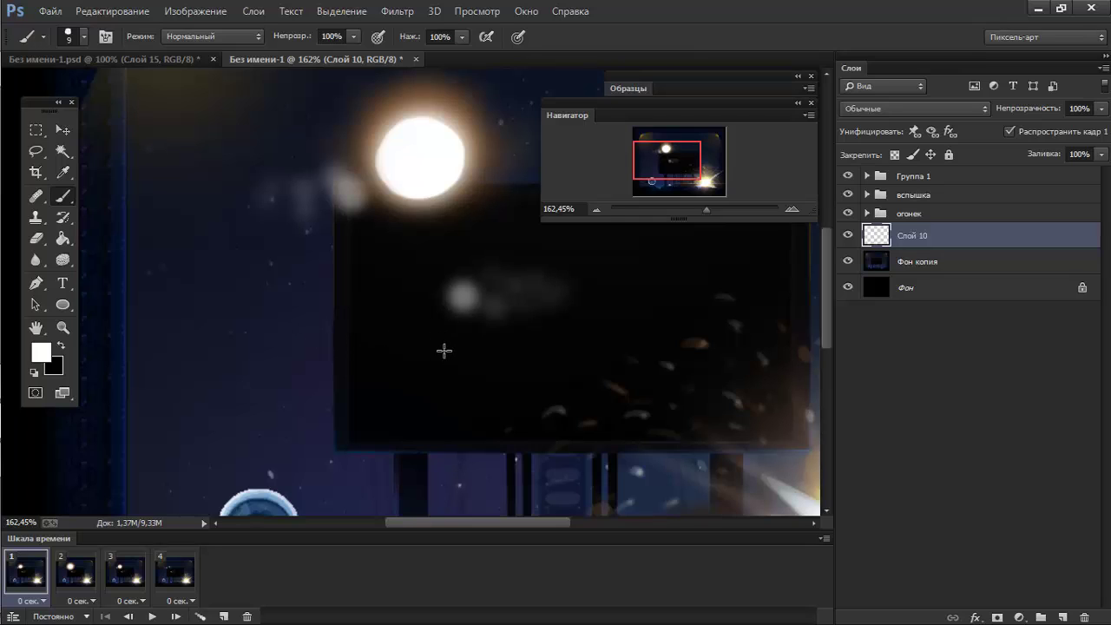
key("ctrl+z")
Pick the soft round brush preset and set its size to 24 px.
right_click(457, 297)
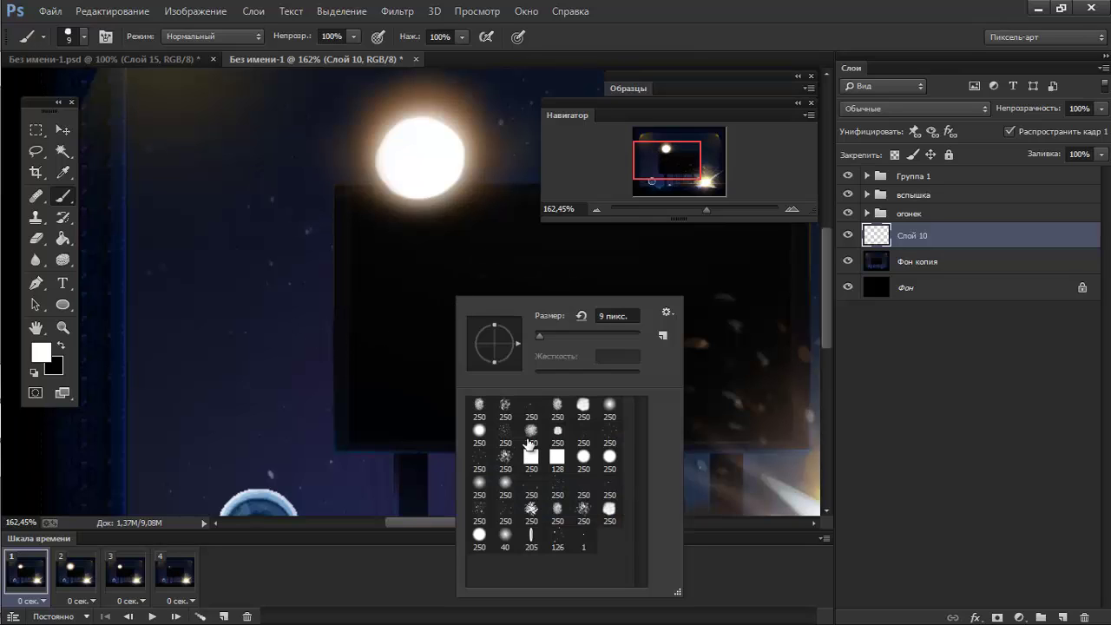
left_click(482, 490)
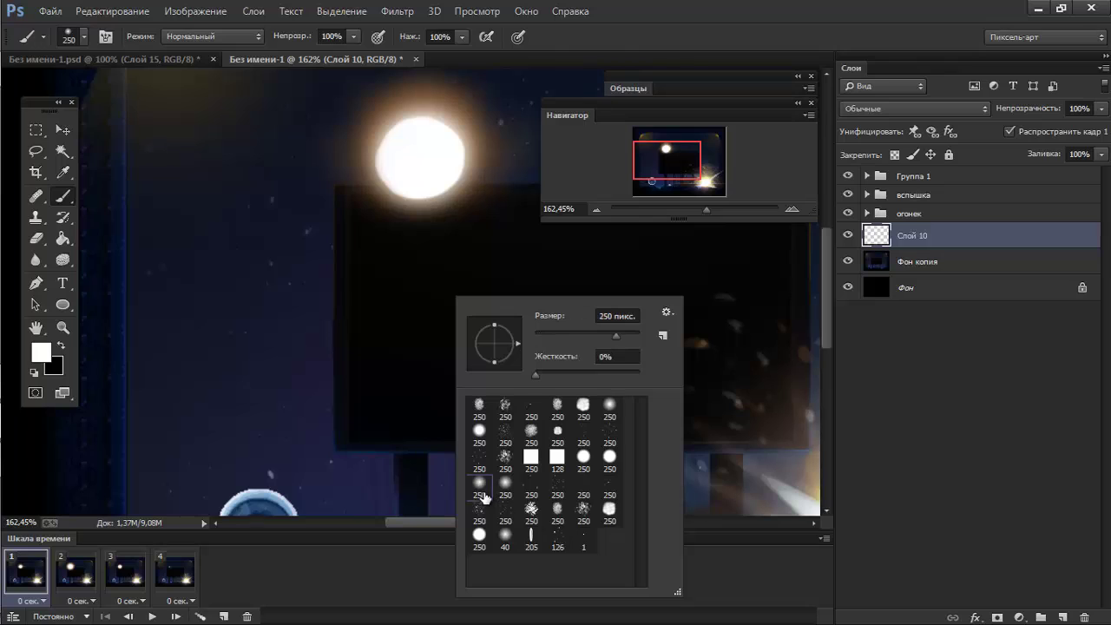
type("9")
key("Return")
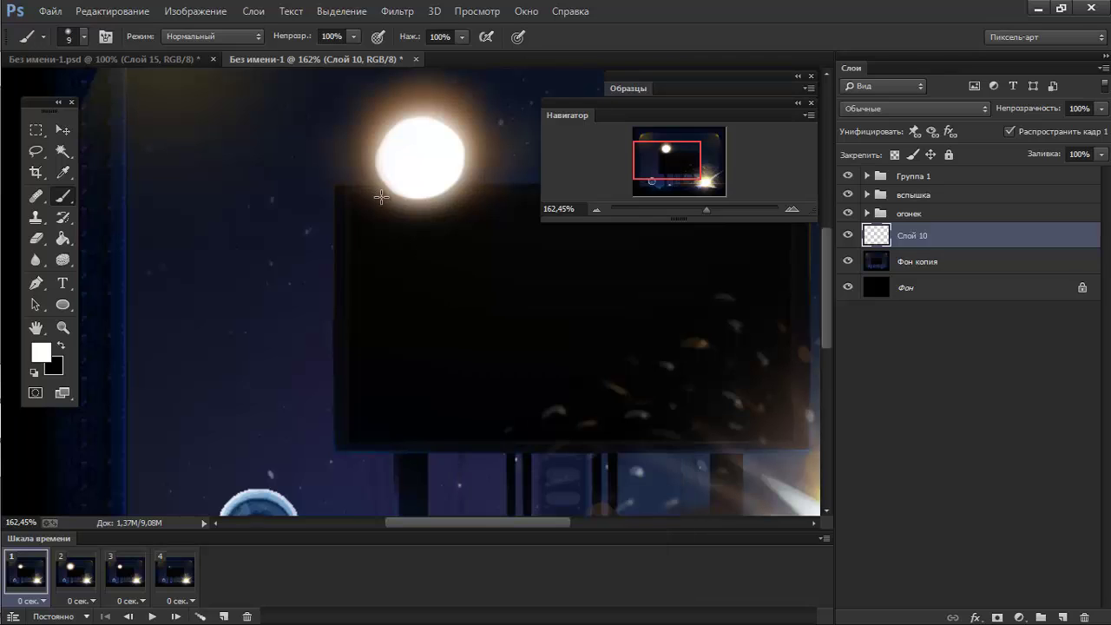
right_click(404, 209)
type("24 пикс.")
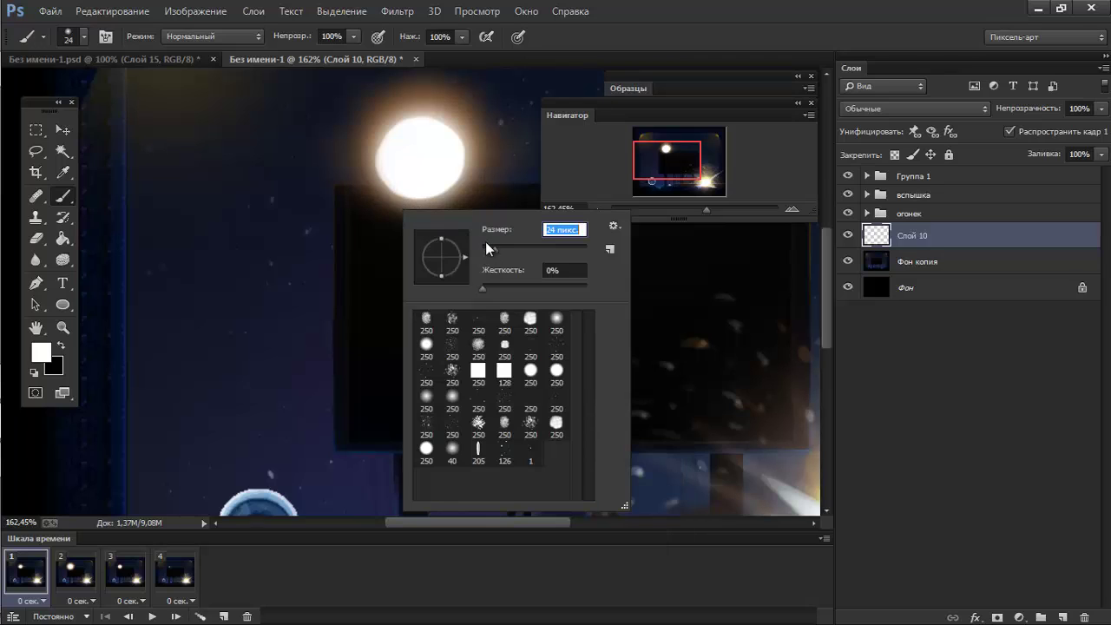
key("Return")
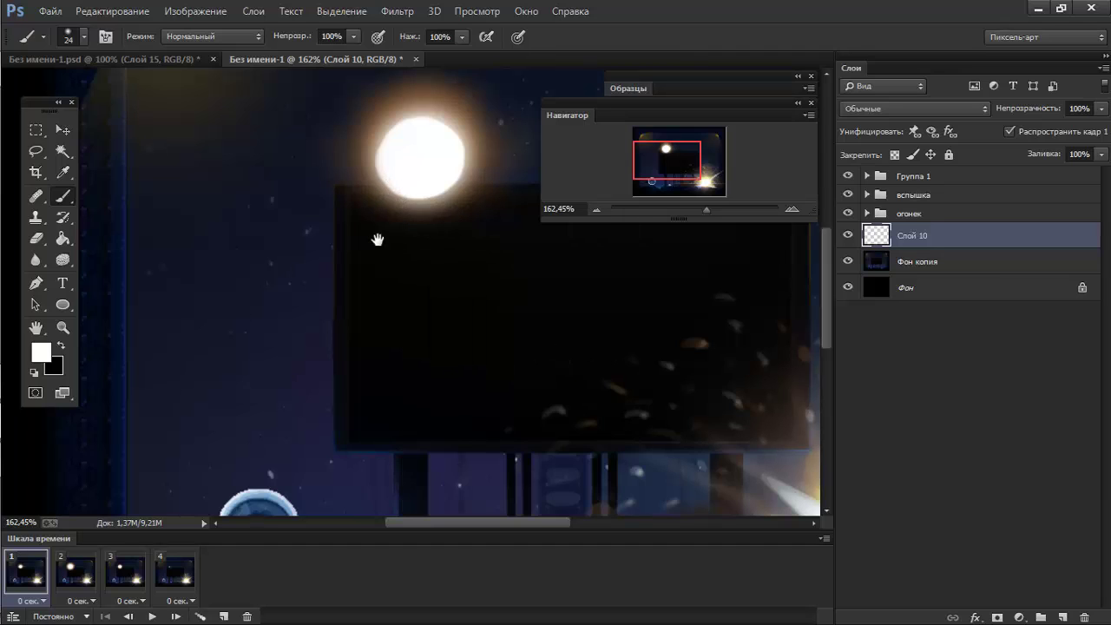
mouse_move(372, 182)
left_mouse_down()
mouse_move(383, 243)
mouse_move(360, 255)
mouse_move(321, 234)
left_mouse_up()
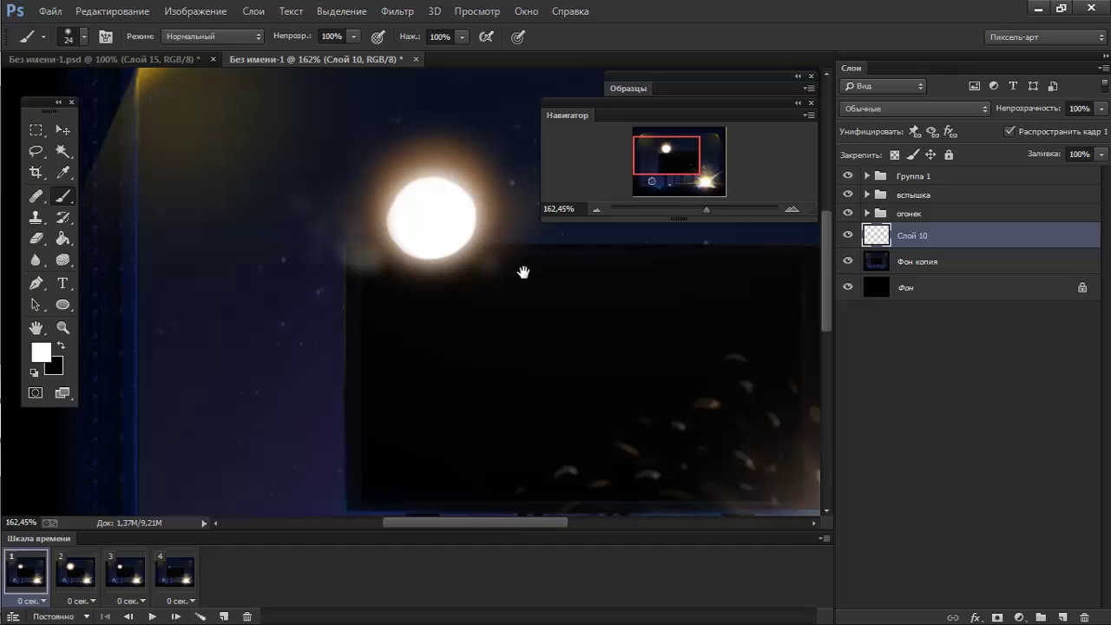
Preview the frame animation playback, then return to frame 1.
key("space")
key("space")
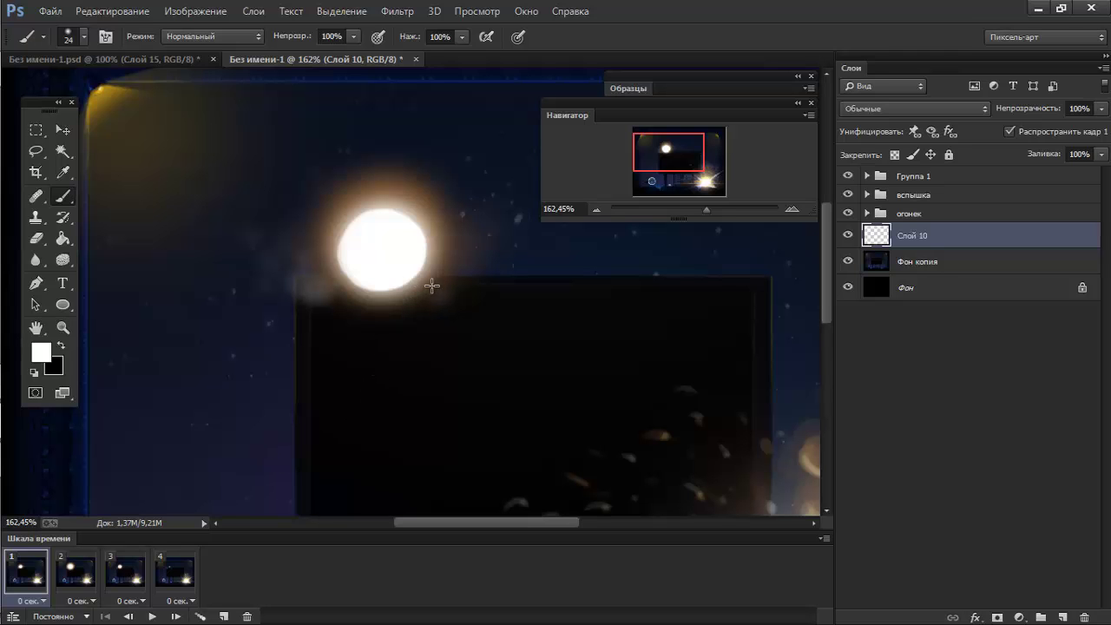
mouse_move(509, 353)
left_mouse_down()
mouse_move(380, 266)
mouse_move(496, 148)
mouse_move(310, 319)
mouse_move(578, 360)
mouse_move(414, 283)
mouse_move(372, 379)
mouse_move(454, 383)
left_mouse_up()
key("space")
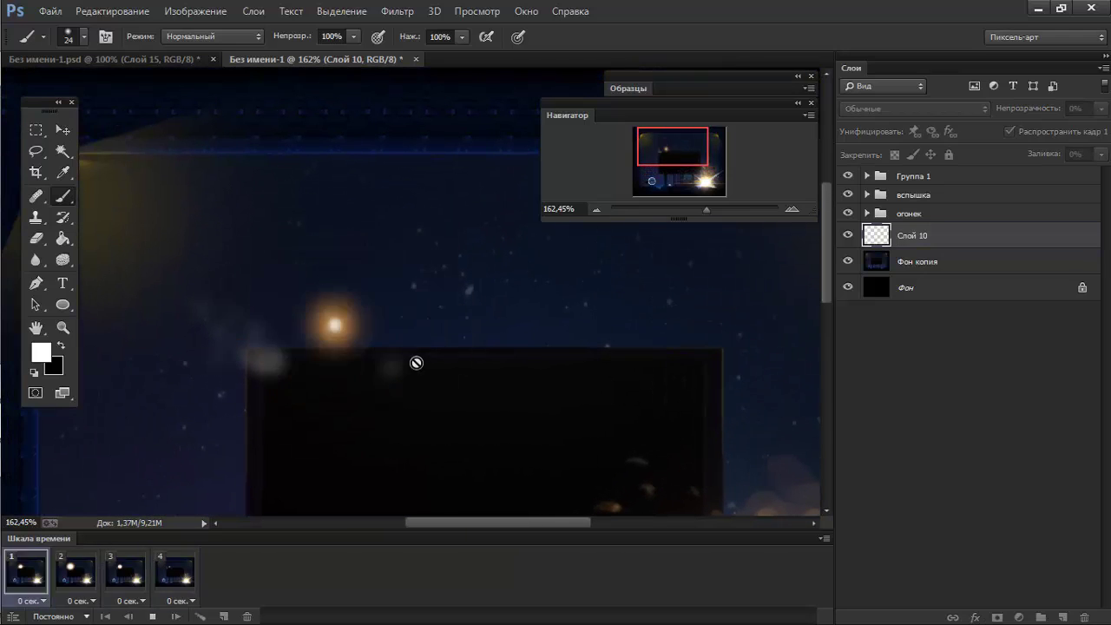
key("space")
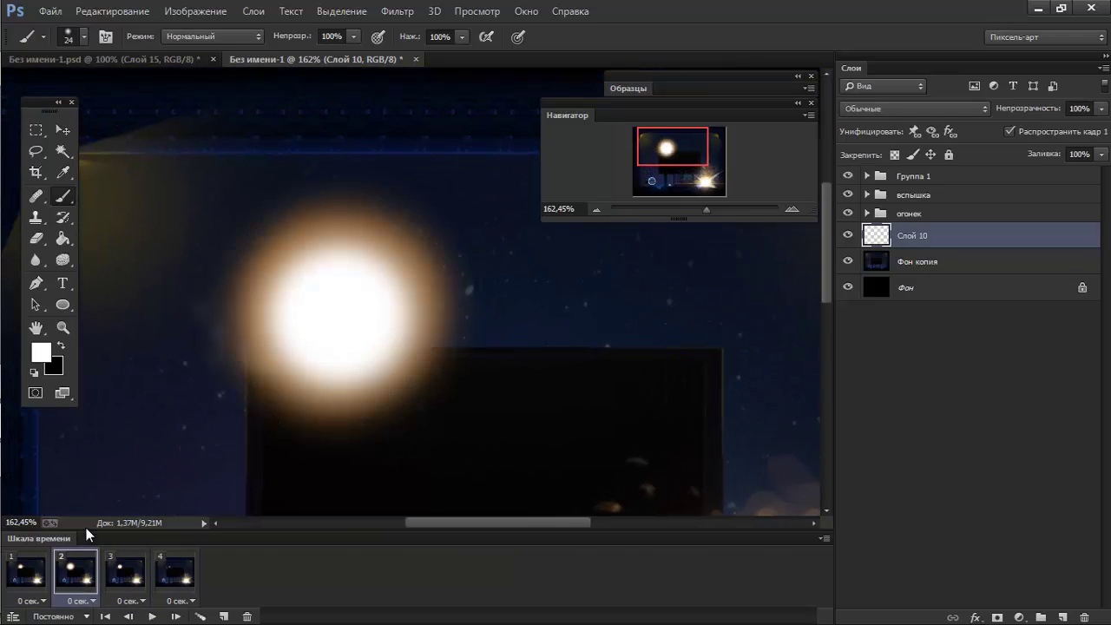
left_click(40, 573)
Dab smoke along the dark box's top and left of the flash, undoing stray marks.
left_click(425, 353)
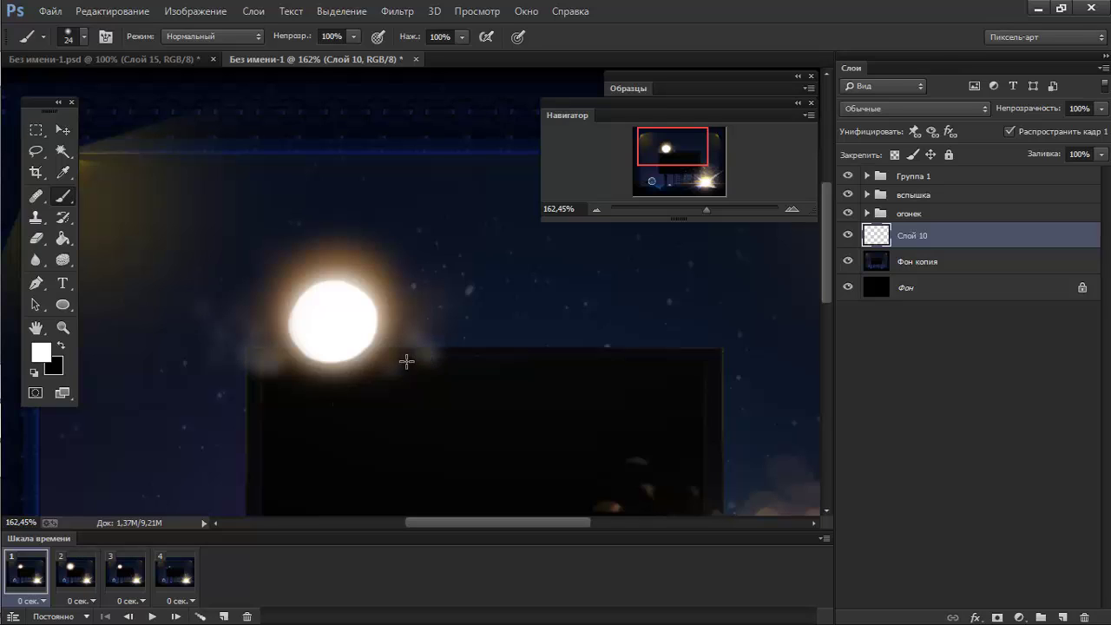
left_click(467, 359)
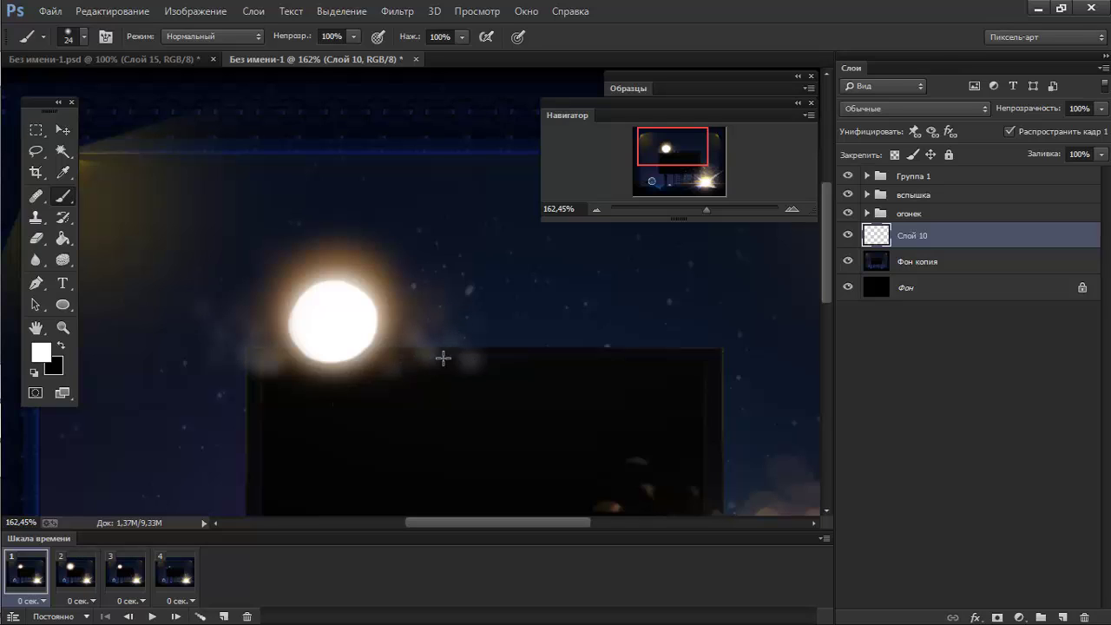
left_click_drag(450, 373, 493, 373)
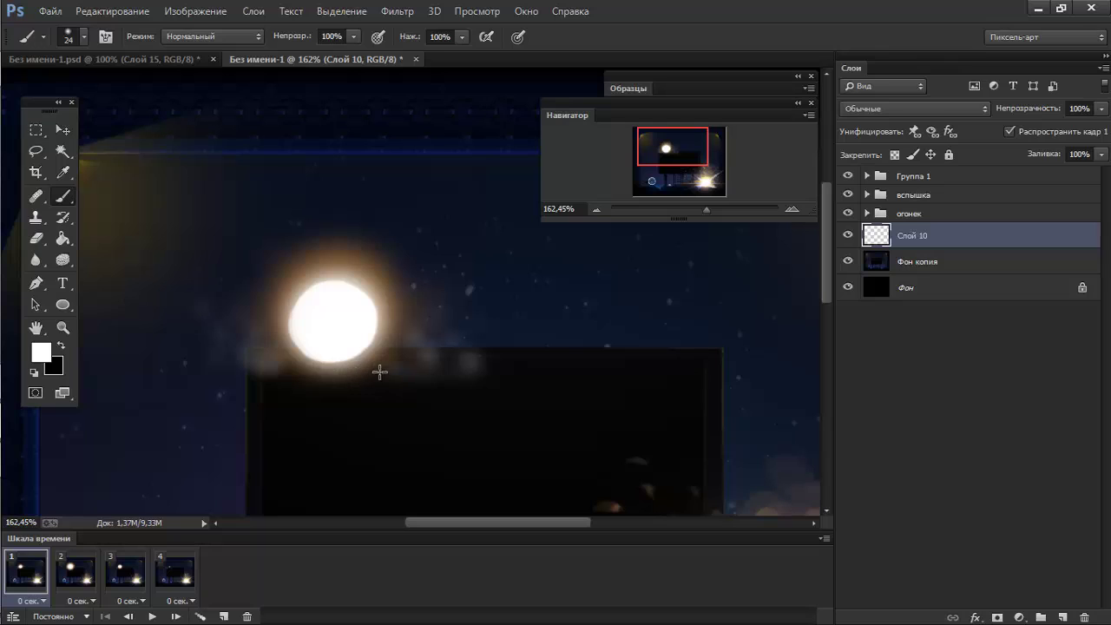
key("ctrl+z")
left_click(190, 355)
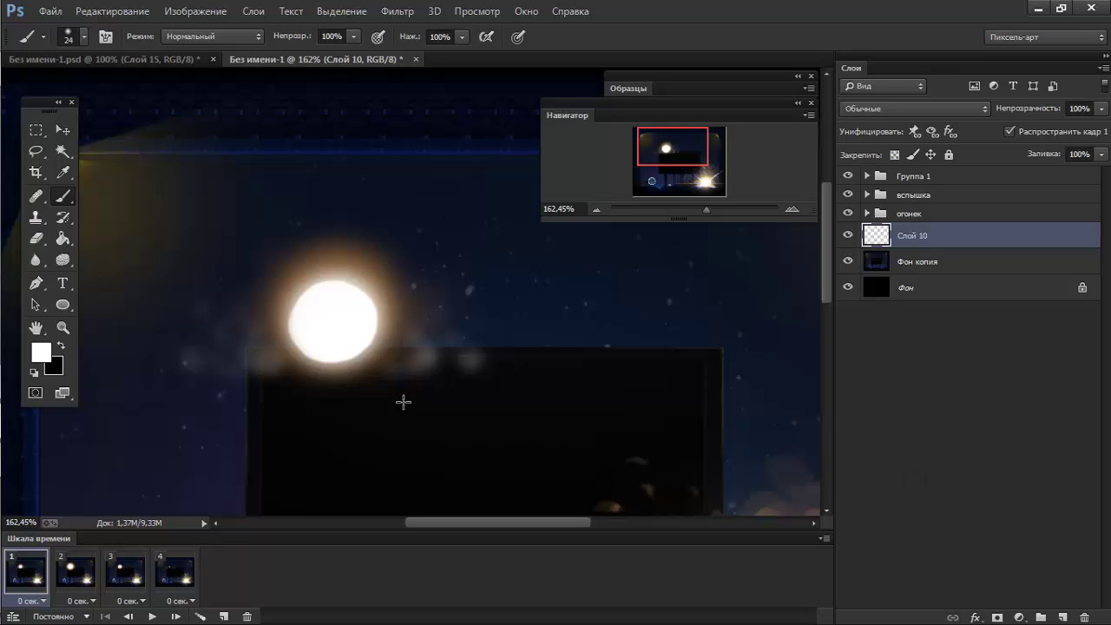
left_click_drag(130, 360, 92, 261)
left_click(545, 306)
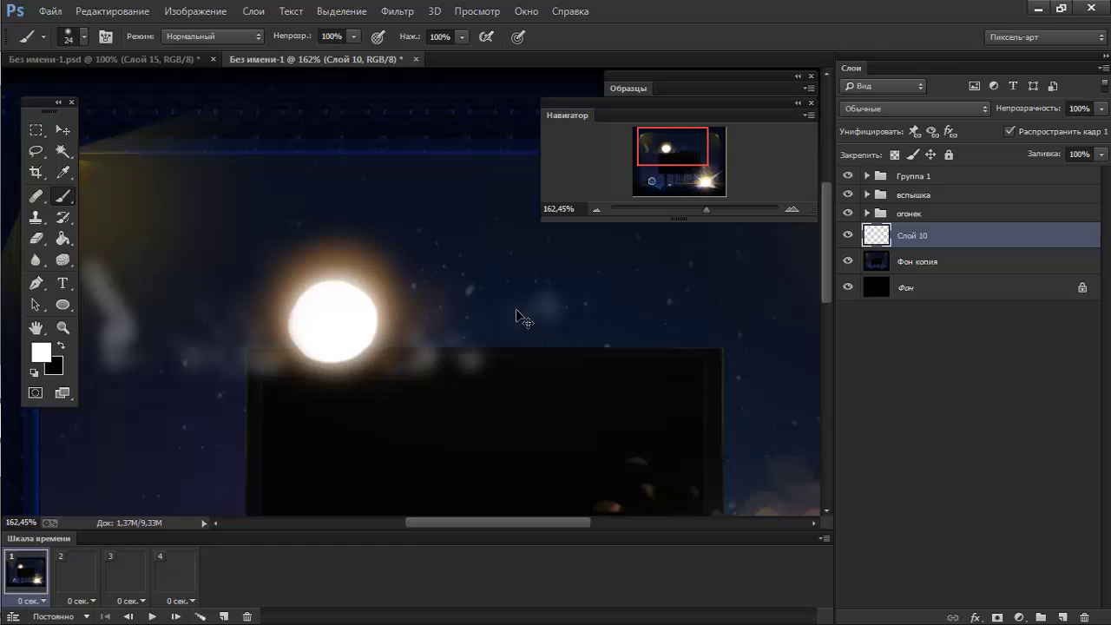
key("ctrl+alt+z")
key("ctrl+alt+z")
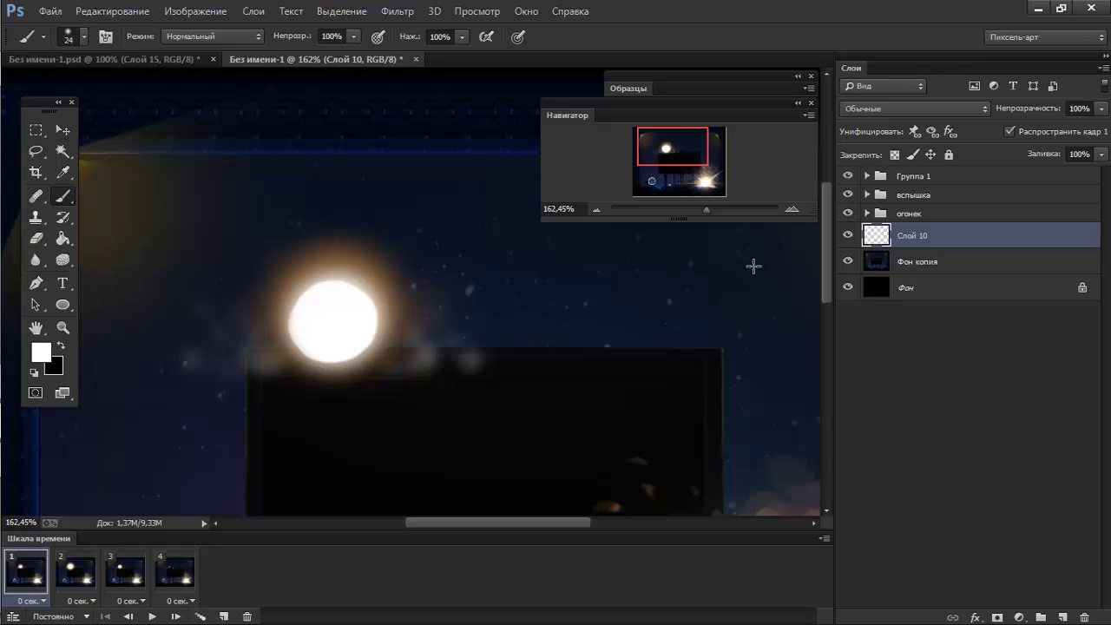
Free-transform the Слой 10 smoke narrower and shift it under the flash.
key("ctrl+t")
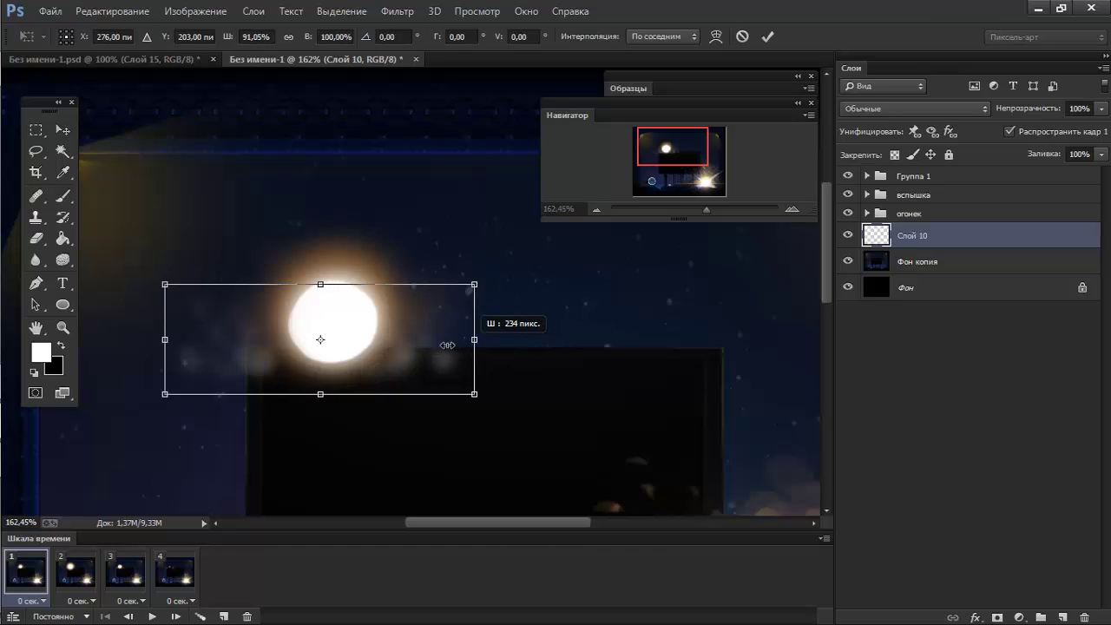
left_click_drag(505, 338, 390, 330)
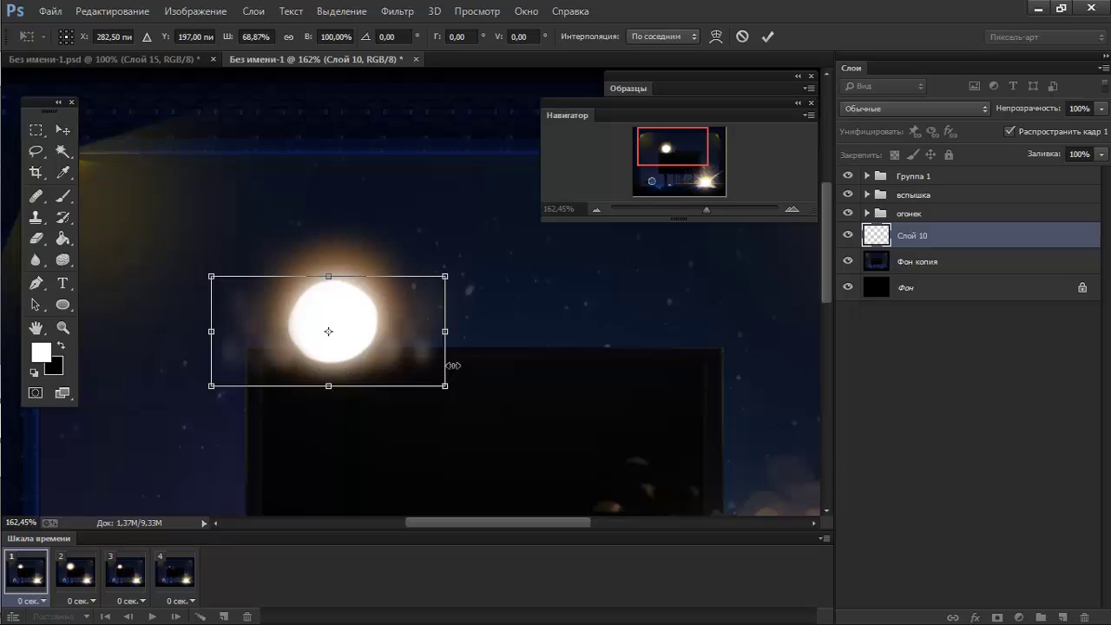
mouse_move(446, 340)
left_mouse_down()
mouse_move(461, 340)
mouse_move(413, 345)
mouse_move(457, 350)
left_mouse_up()
key("Return")
key("b")
key("ctrl+z")
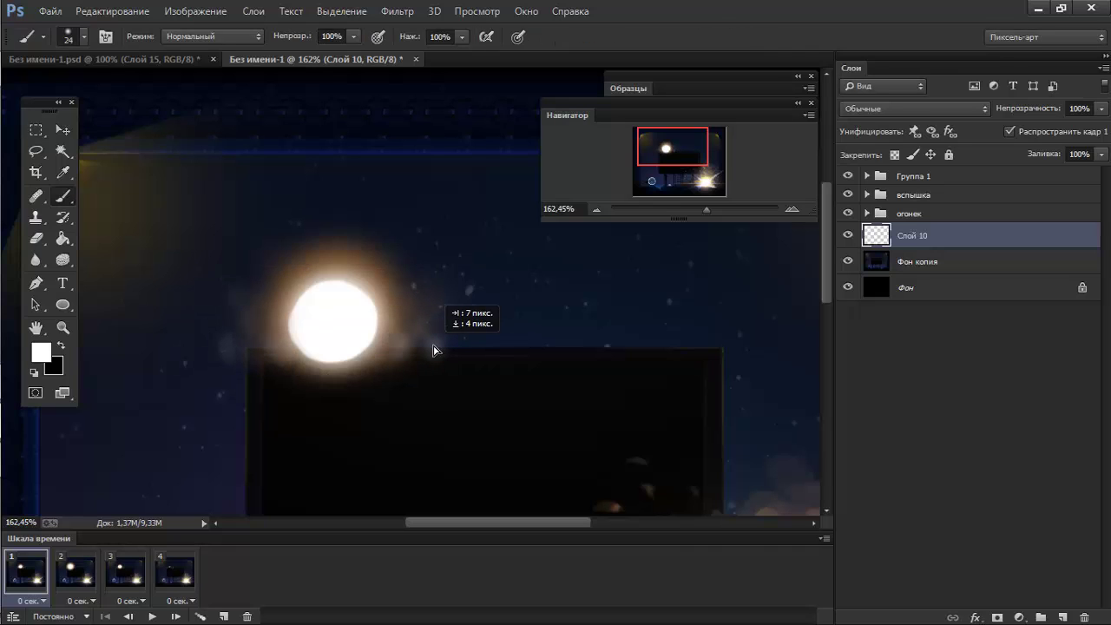
On new layer Слой 11, paint soft white clouds left, below and right of the flash.
left_click(1061, 617)
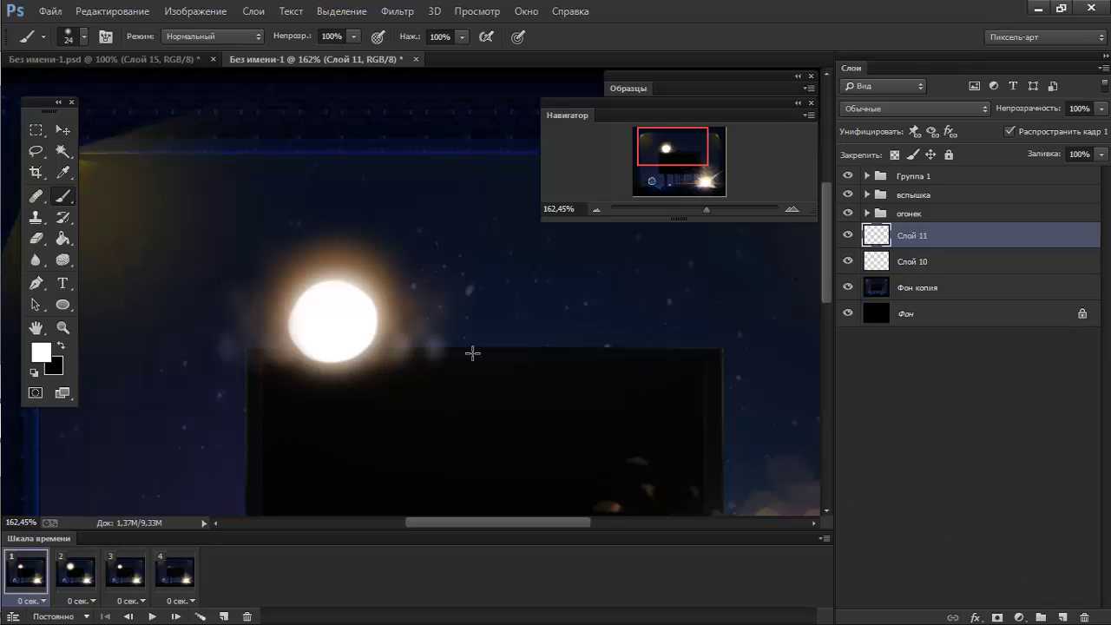
mouse_move(269, 351)
left_mouse_down()
mouse_move(238, 349)
mouse_move(256, 322)
mouse_move(229, 307)
mouse_move(238, 322)
mouse_move(248, 298)
mouse_move(236, 281)
left_mouse_up()
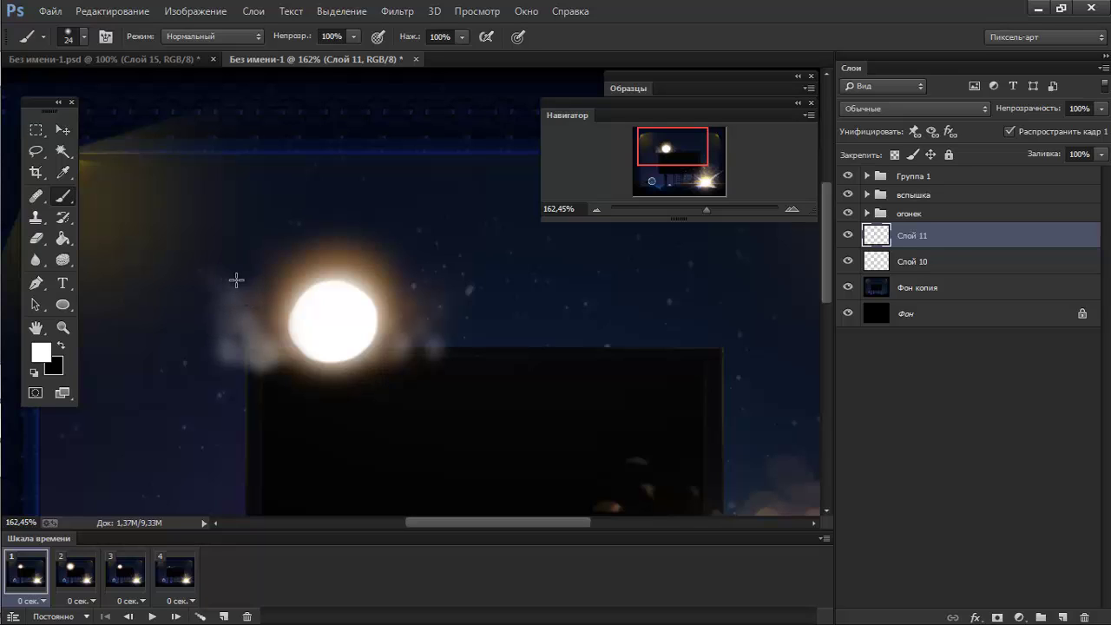
left_click_drag(209, 318, 191, 354)
mouse_move(402, 330)
left_mouse_down()
mouse_move(431, 347)
mouse_move(426, 294)
left_mouse_up()
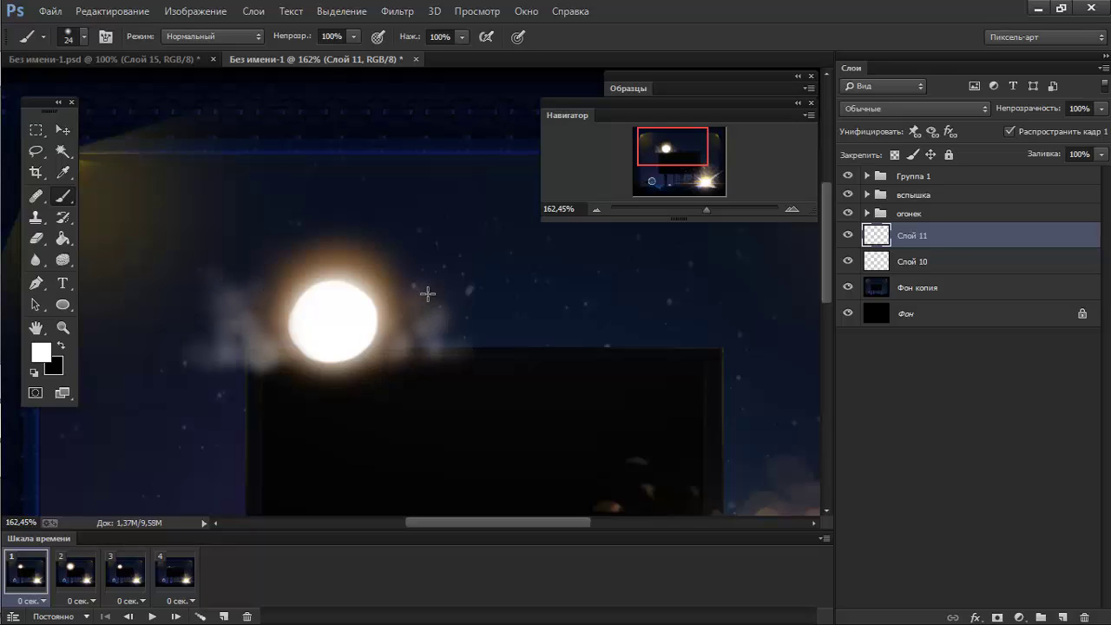
left_click(87, 560)
mouse_move(466, 298)
left_mouse_down()
mouse_move(457, 342)
mouse_move(489, 334)
mouse_move(478, 248)
left_mouse_up()
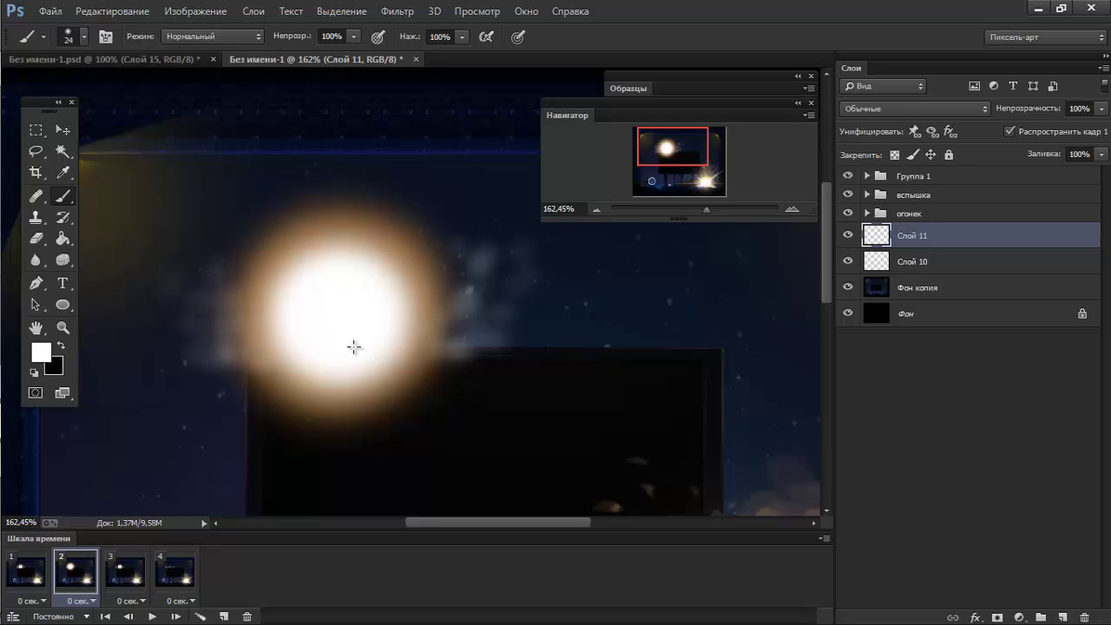
left_click(130, 569)
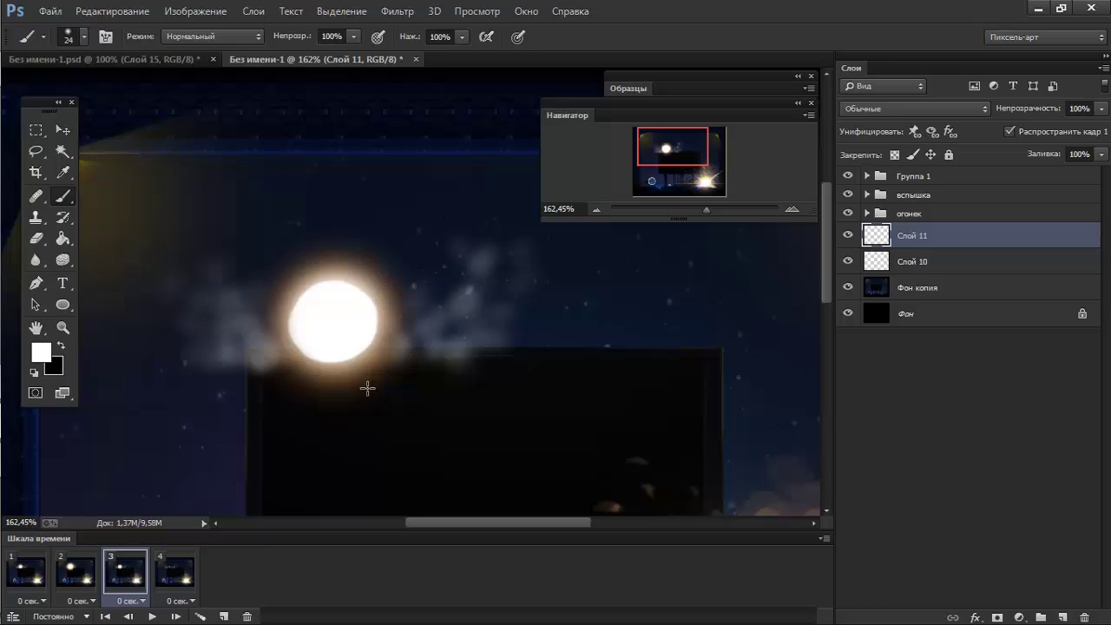
On new layer Слой 12 with earlier smoke hidden, paint faint wisps around the sun.
left_click(1064, 618)
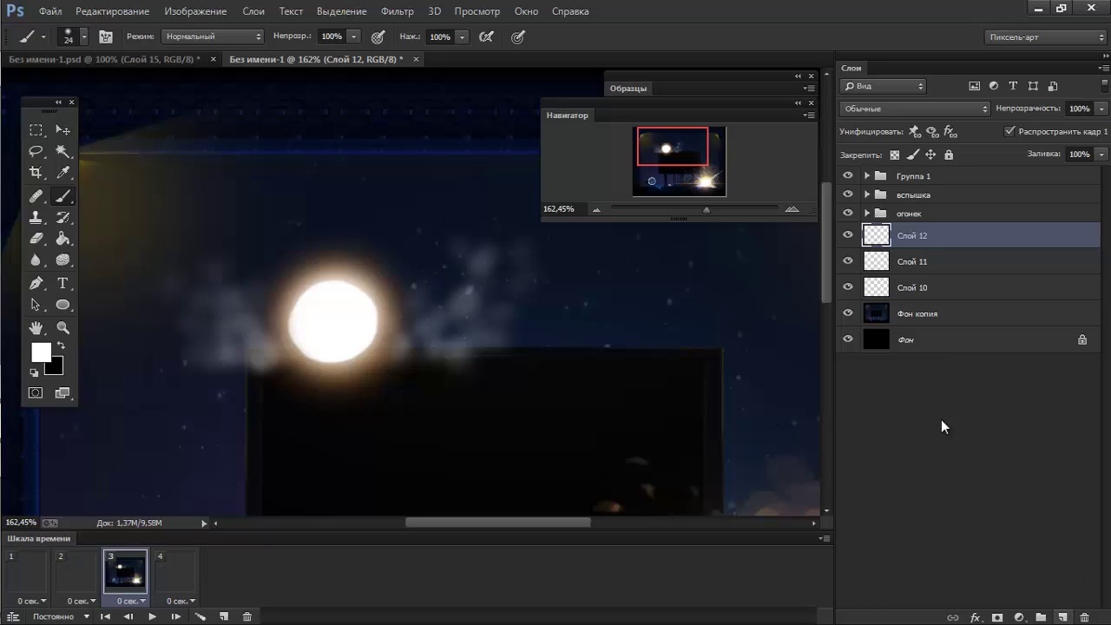
left_click_drag(848, 261, 848, 288)
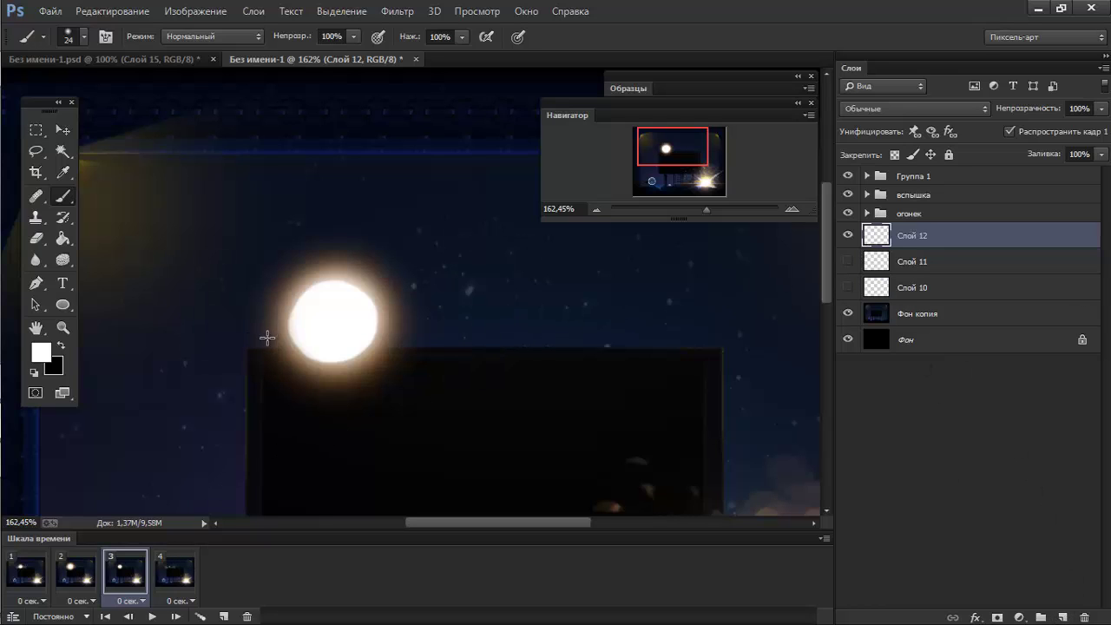
mouse_move(218, 324)
left_mouse_down()
mouse_move(293, 316)
mouse_move(285, 325)
mouse_move(246, 317)
mouse_move(283, 290)
mouse_move(225, 255)
mouse_move(265, 252)
left_mouse_up()
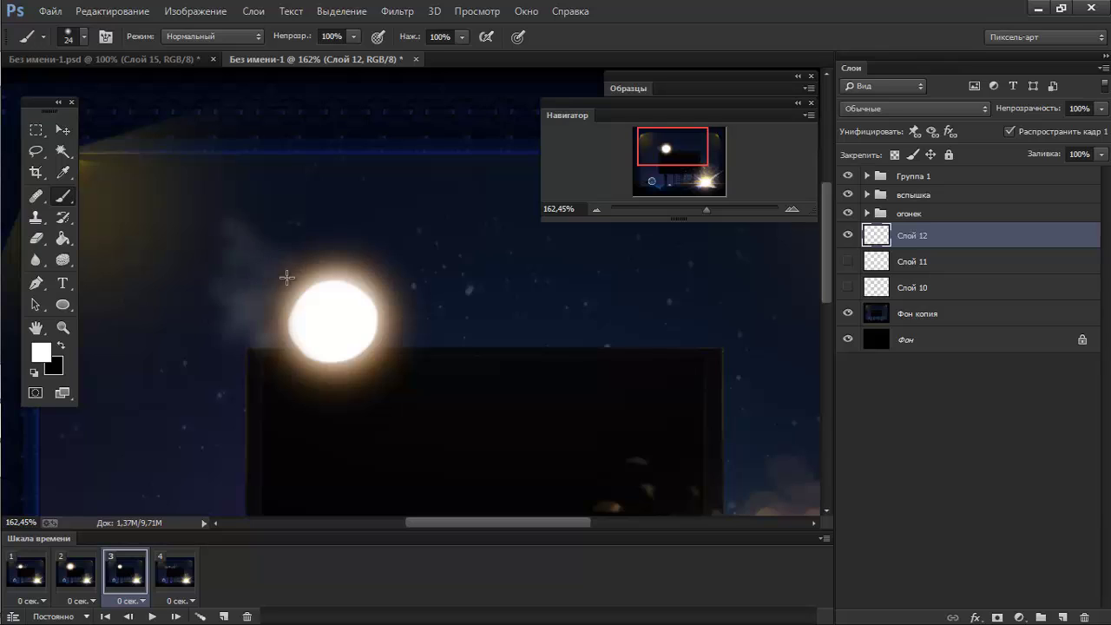
left_click_drag(311, 222, 328, 202)
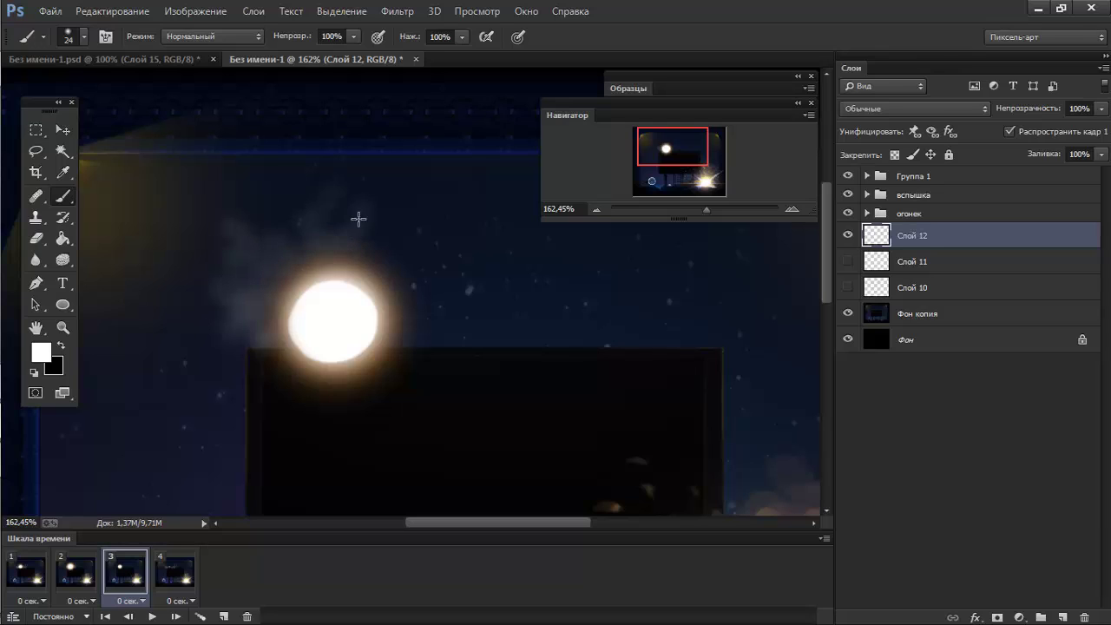
mouse_move(397, 345)
left_mouse_down()
mouse_move(407, 318)
mouse_move(429, 313)
mouse_move(417, 313)
left_mouse_up()
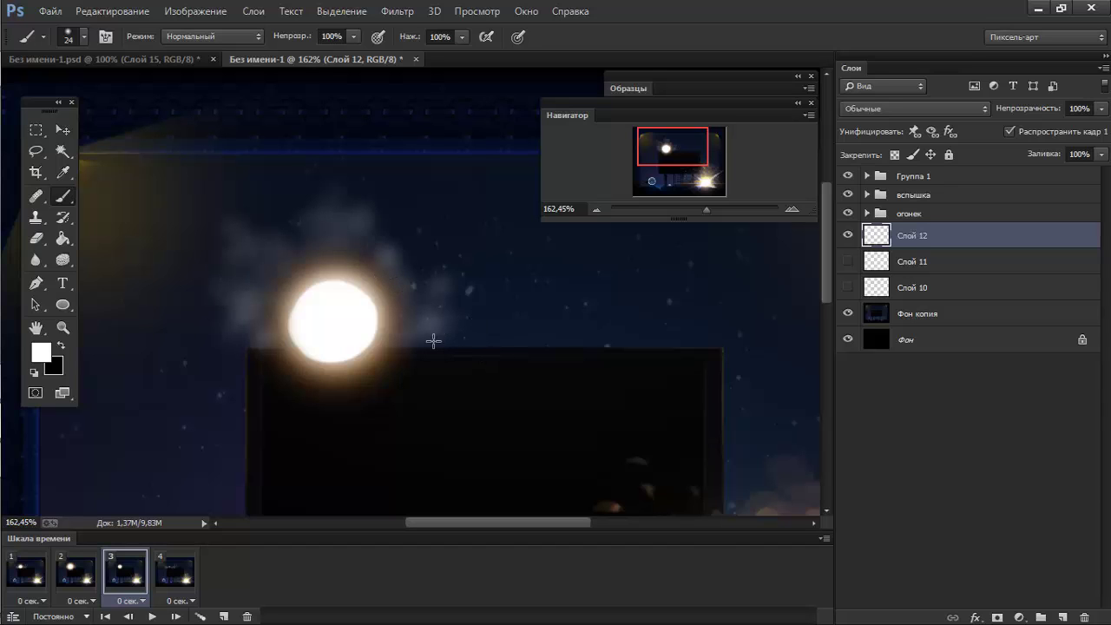
In frame 4, add empty layer Слой 13 and hide the other smoke layers.
left_click_drag(458, 359, 448, 281)
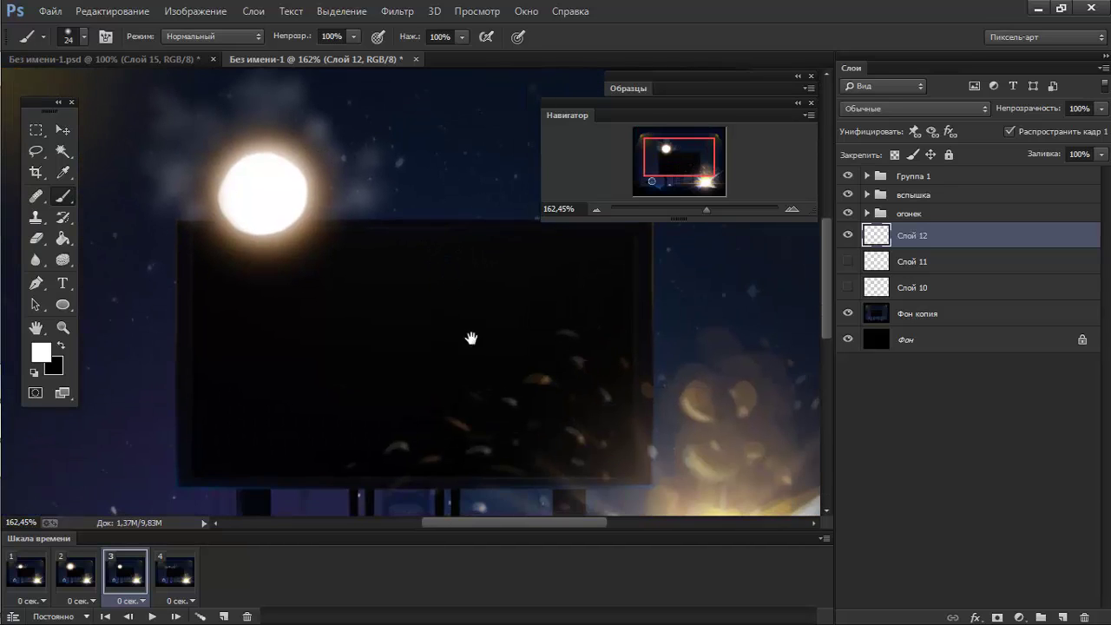
left_click_drag(471, 335, 449, 243)
left_click_drag(535, 371, 452, 232)
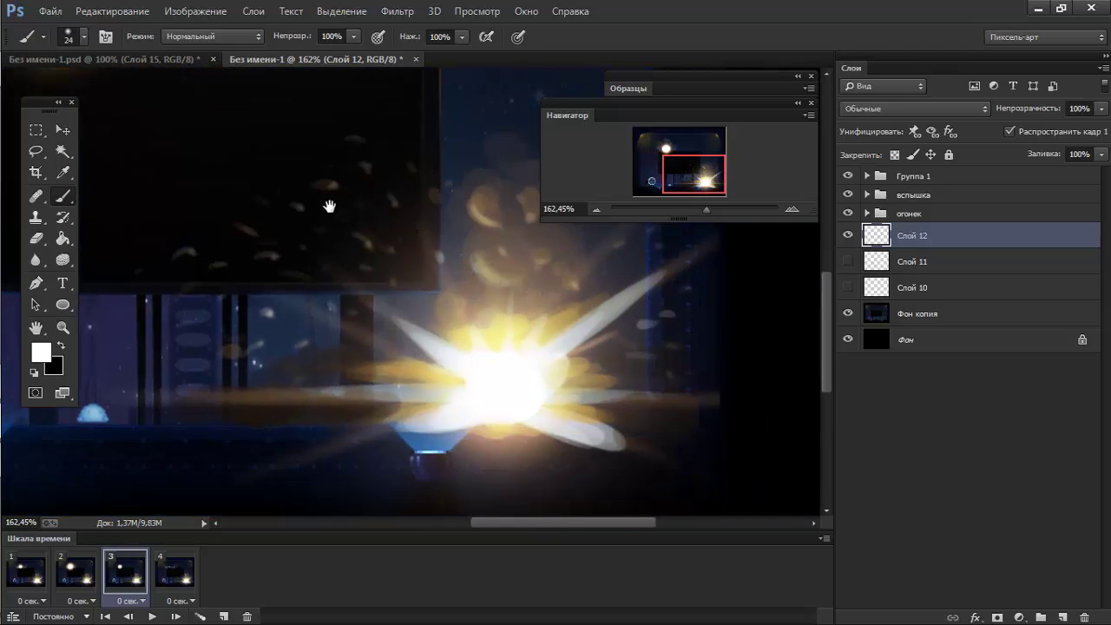
mouse_move(322, 203)
left_mouse_down()
mouse_move(454, 313)
mouse_move(441, 287)
left_mouse_up()
left_click_drag(298, 167, 398, 244)
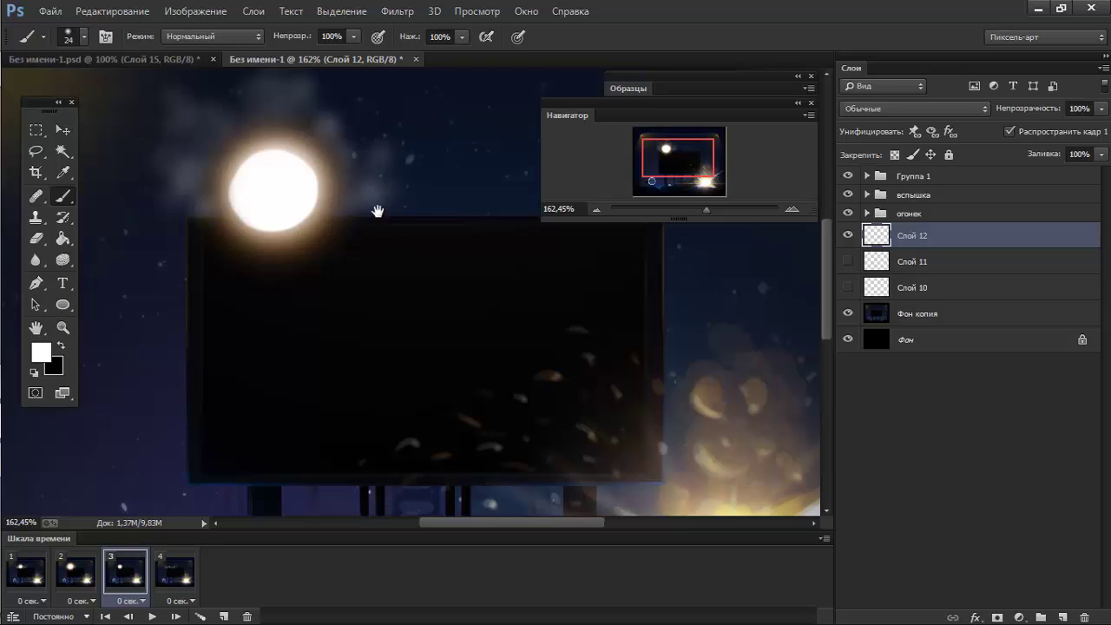
left_click_drag(343, 139, 393, 178)
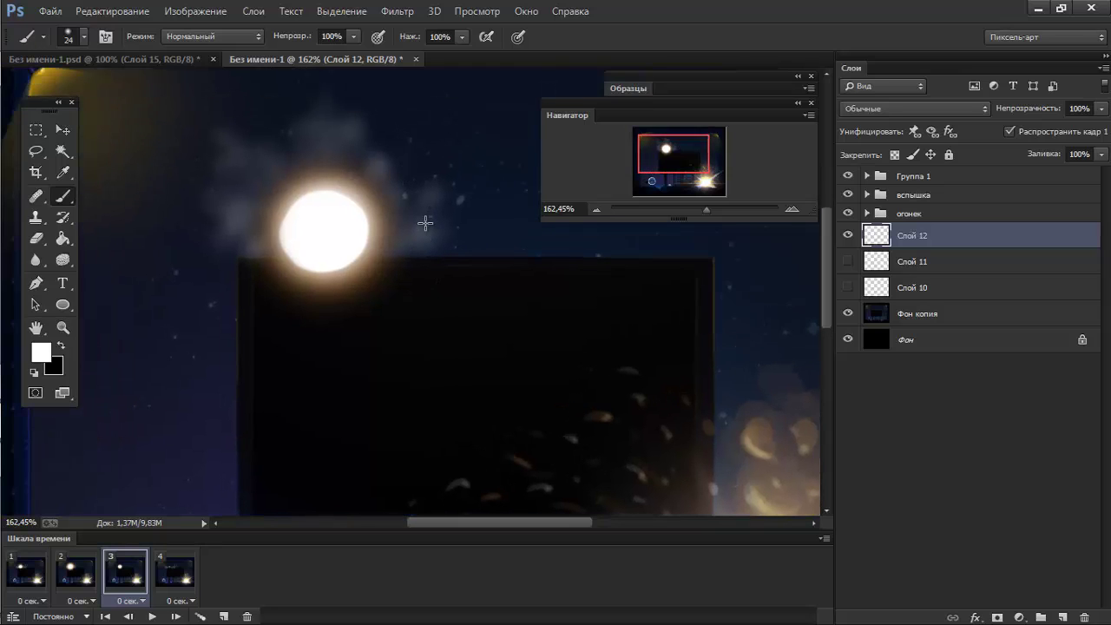
left_click(171, 577)
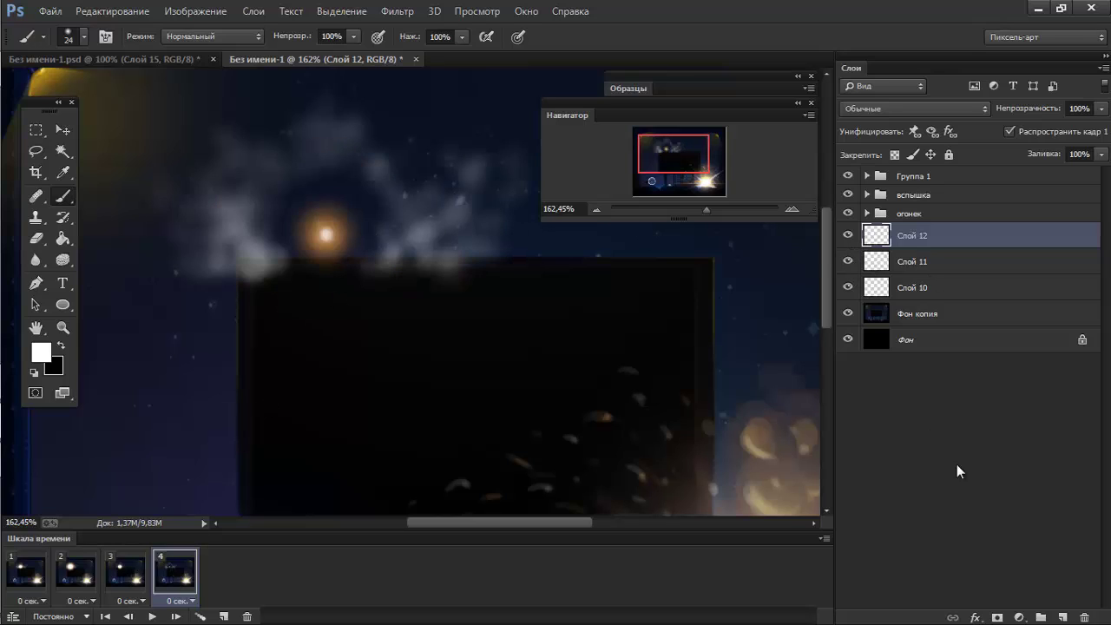
left_click(1068, 617)
left_click_drag(848, 261, 856, 310)
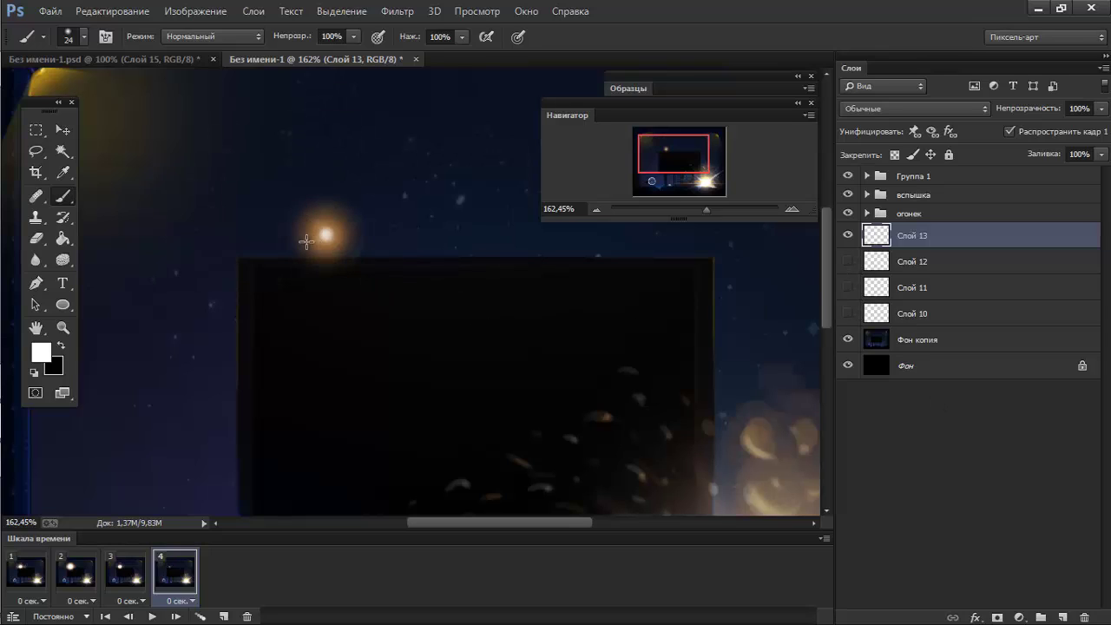
Paint a faint smoke puff rising above the orange glow on Слой 13.
mouse_move(305, 241)
left_mouse_down()
mouse_move(287, 226)
mouse_move(298, 189)
mouse_move(321, 206)
mouse_move(318, 185)
mouse_move(357, 200)
mouse_move(332, 247)
left_mouse_up()
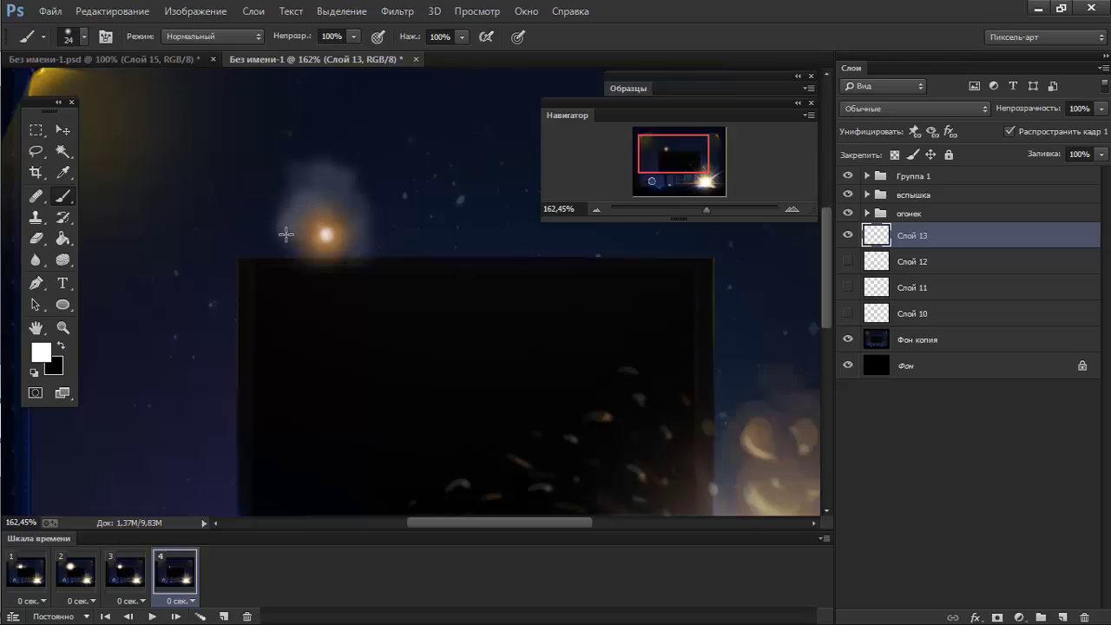
mouse_move(319, 162)
left_mouse_down()
mouse_move(362, 191)
mouse_move(322, 199)
mouse_move(362, 233)
mouse_move(288, 244)
mouse_move(298, 168)
mouse_move(352, 168)
mouse_move(325, 125)
left_mouse_up()
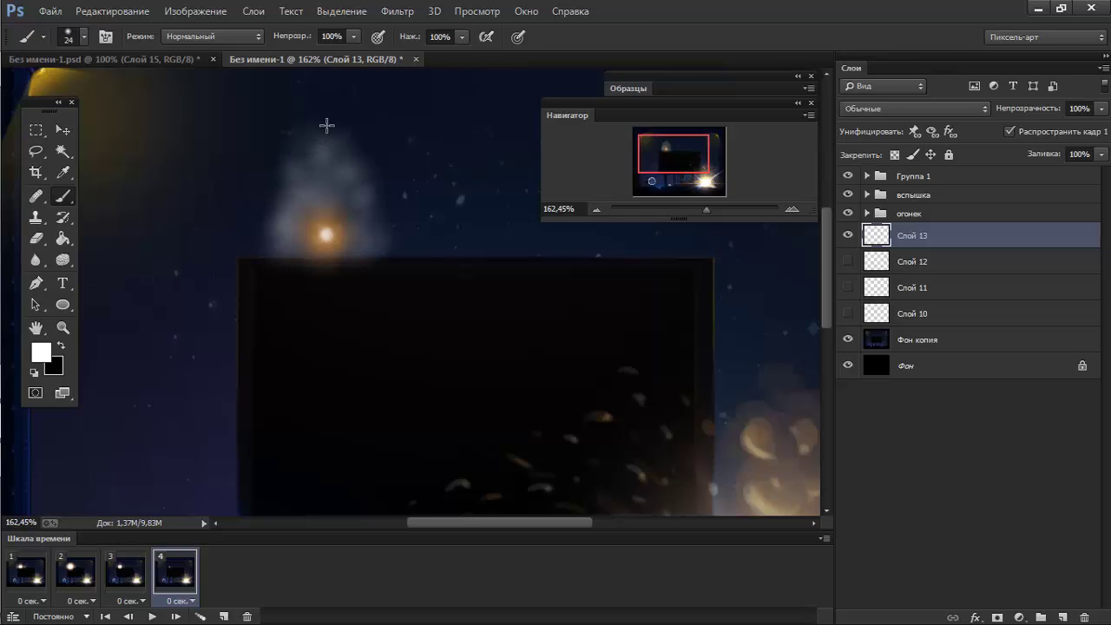
left_click_drag(276, 244, 360, 206)
Erase spots in the smoke with a 17 px eraser, then undo them.
key("x")
key("e")
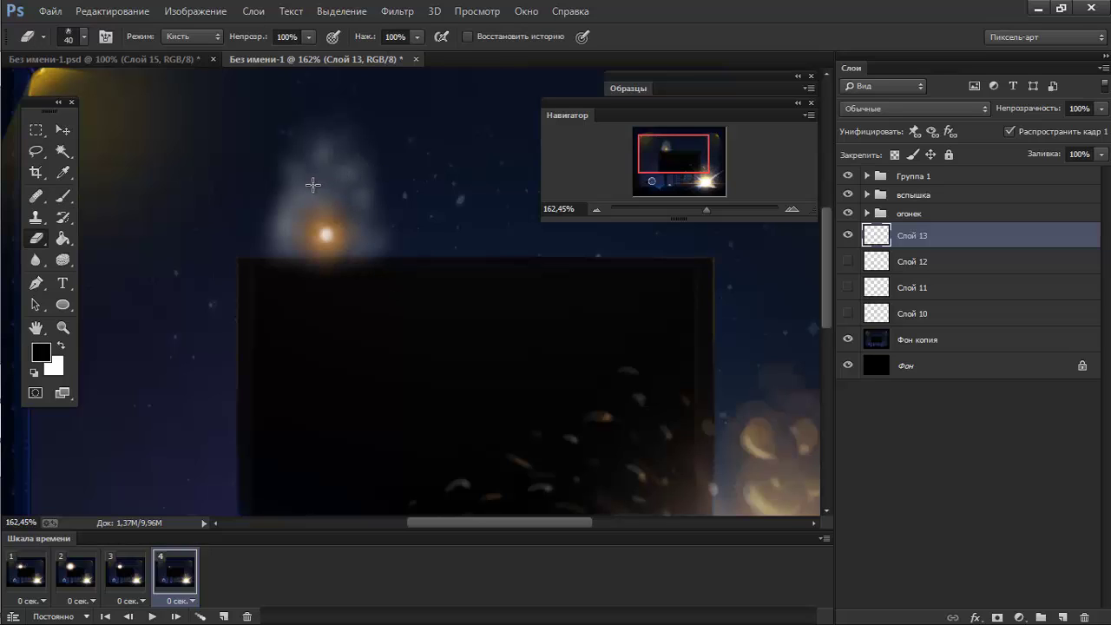
left_click_drag(314, 184, 317, 189)
right_click(413, 159)
left_click(508, 195)
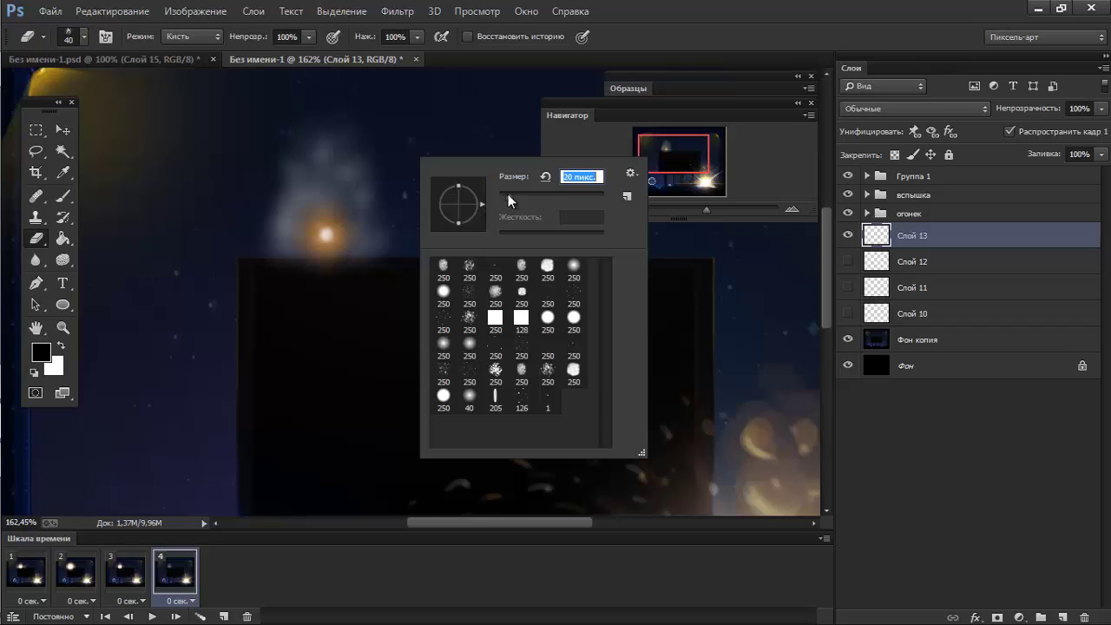
left_click(312, 190)
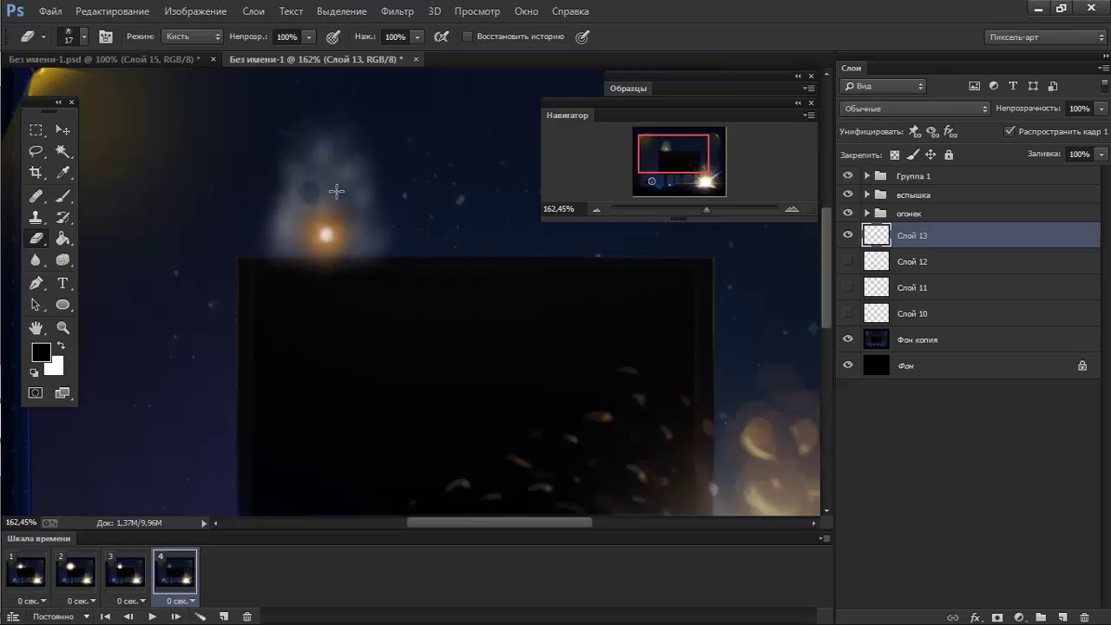
left_click(337, 191)
key("ctrl+z")
Set smoke layer visibility per frame: Слой 11 in frame 2, Слой 13 in frame 4.
left_click(48, 573)
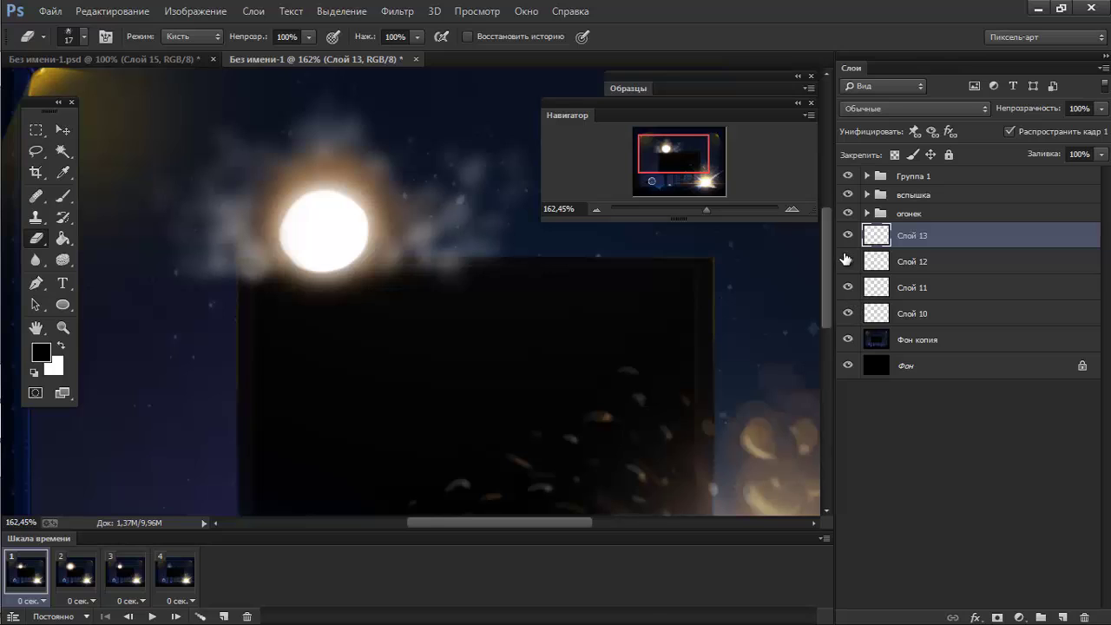
left_click_drag(849, 235, 848, 288)
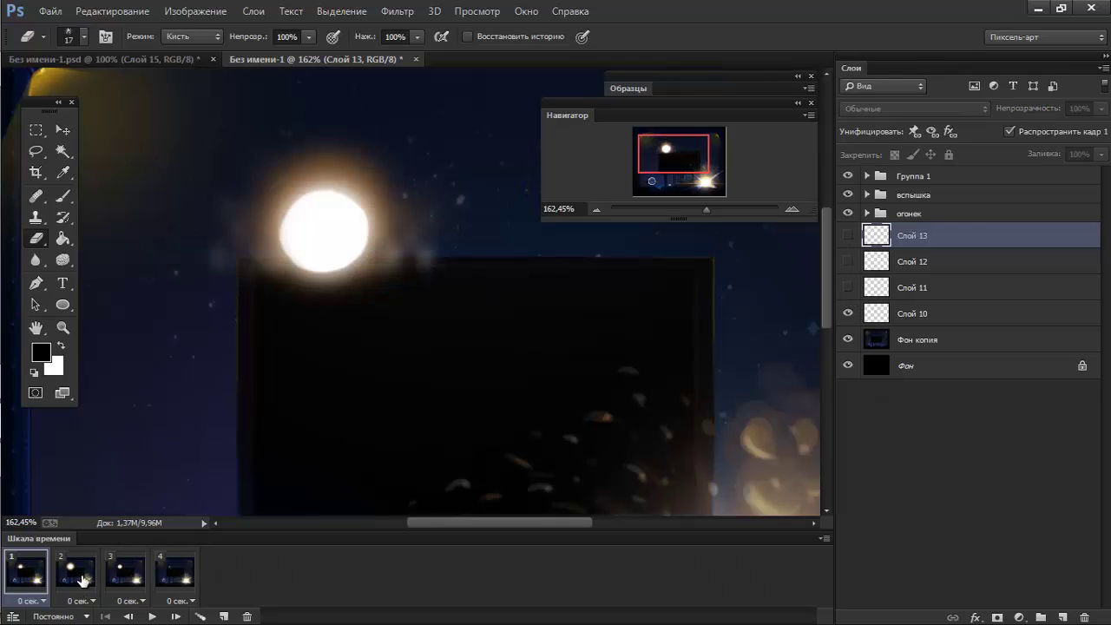
left_click(82, 574)
left_click(848, 287)
left_click(848, 314)
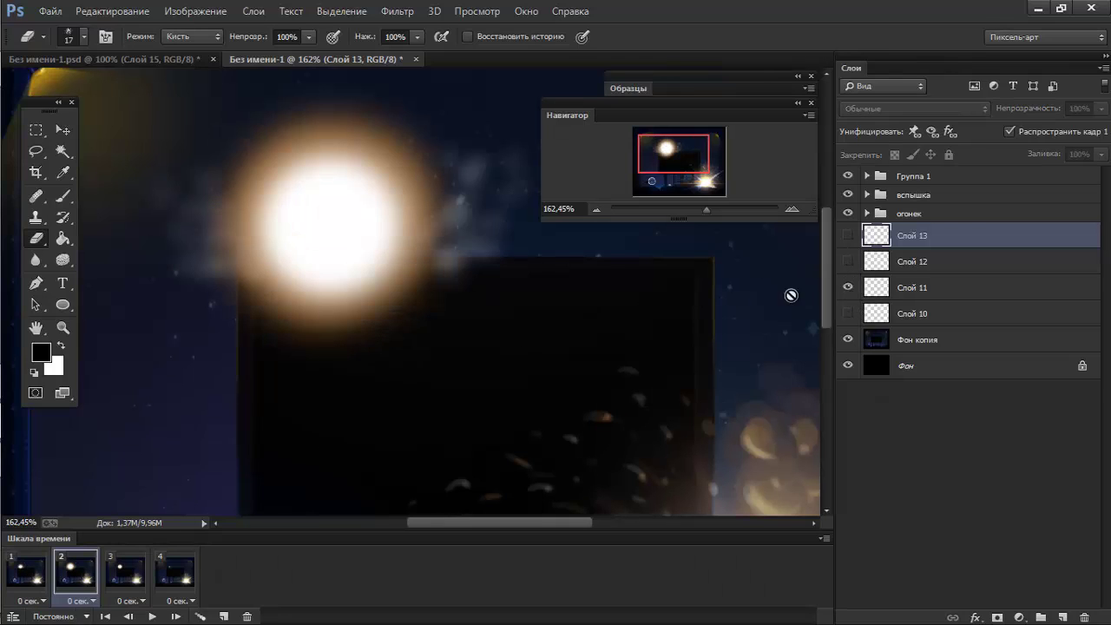
left_click(123, 582)
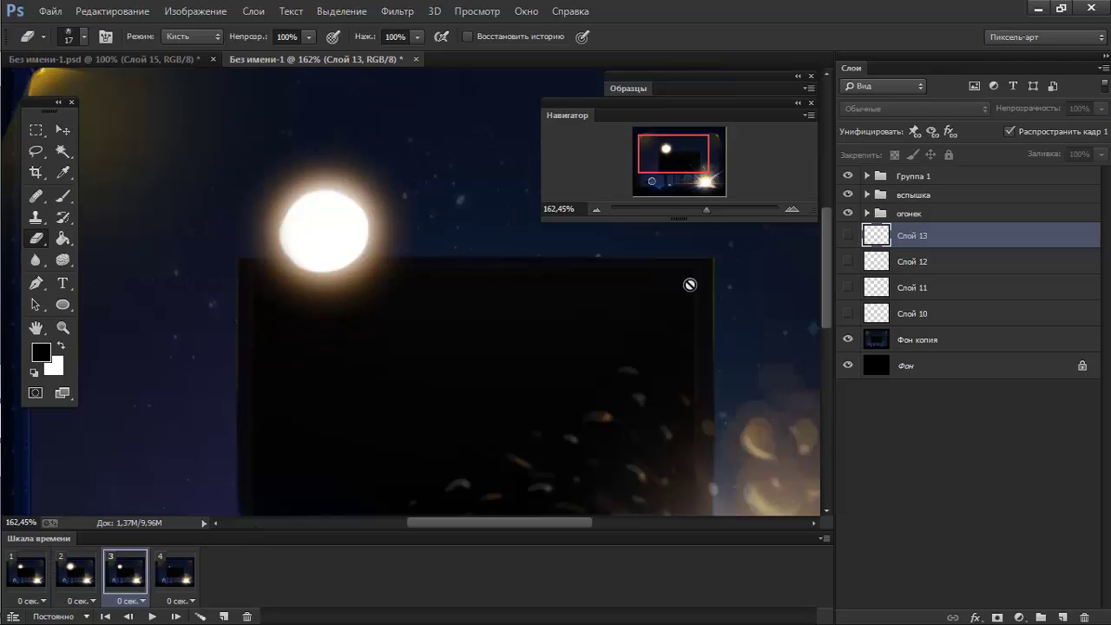
left_click(848, 261)
left_click(175, 575)
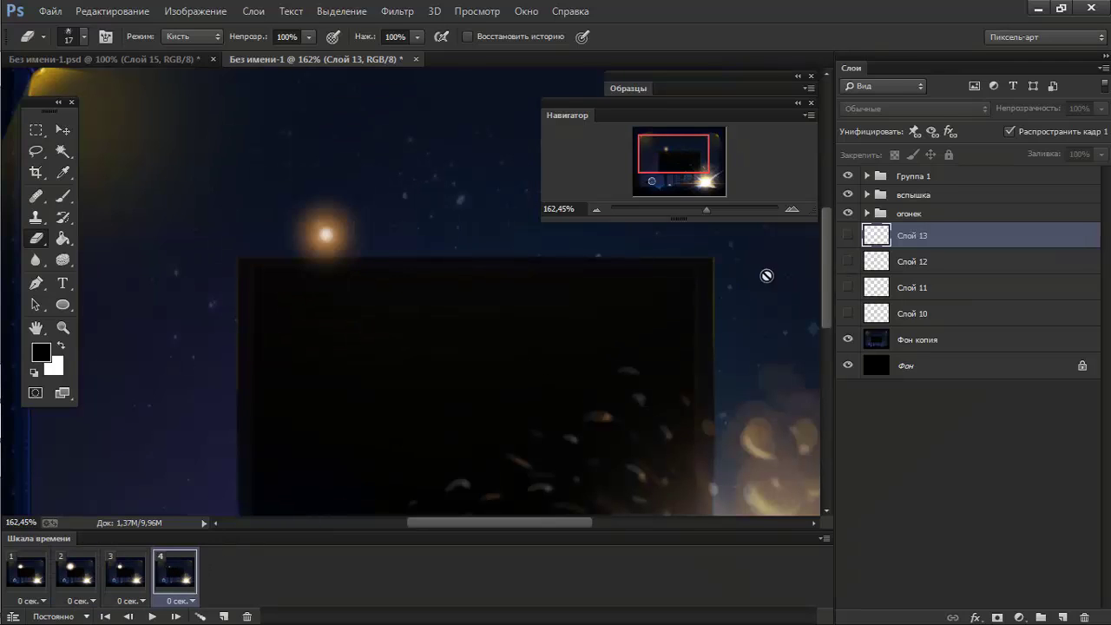
left_click(848, 236)
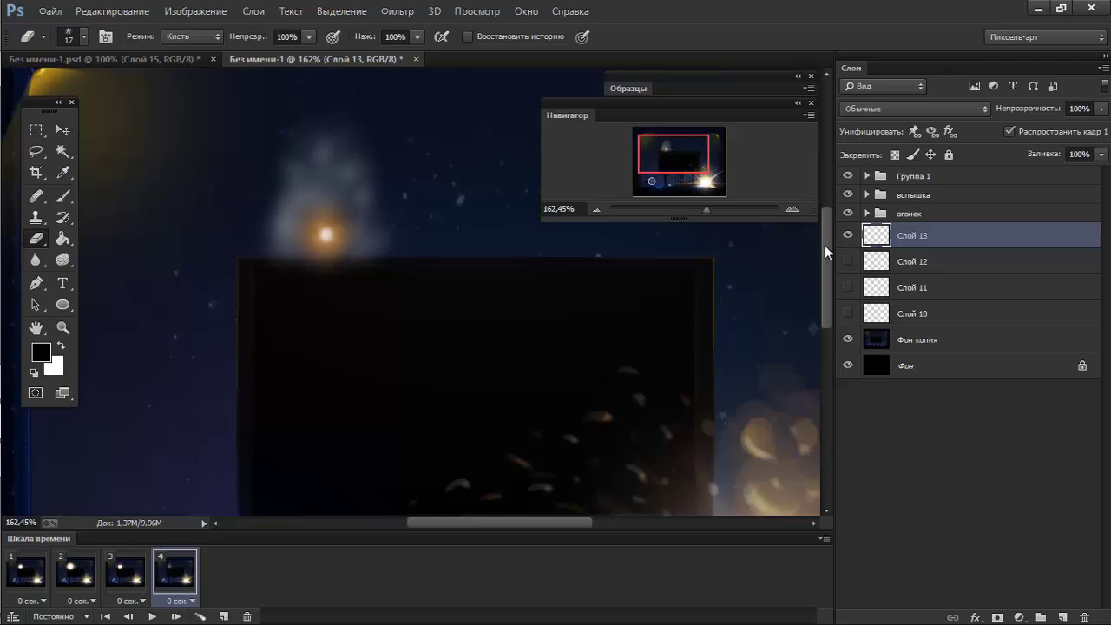
Free-transform the Слой 13 smoke to about 61% and move it onto the glow.
key("ctrl+t")
left_click_drag(233, 87, 287, 193)
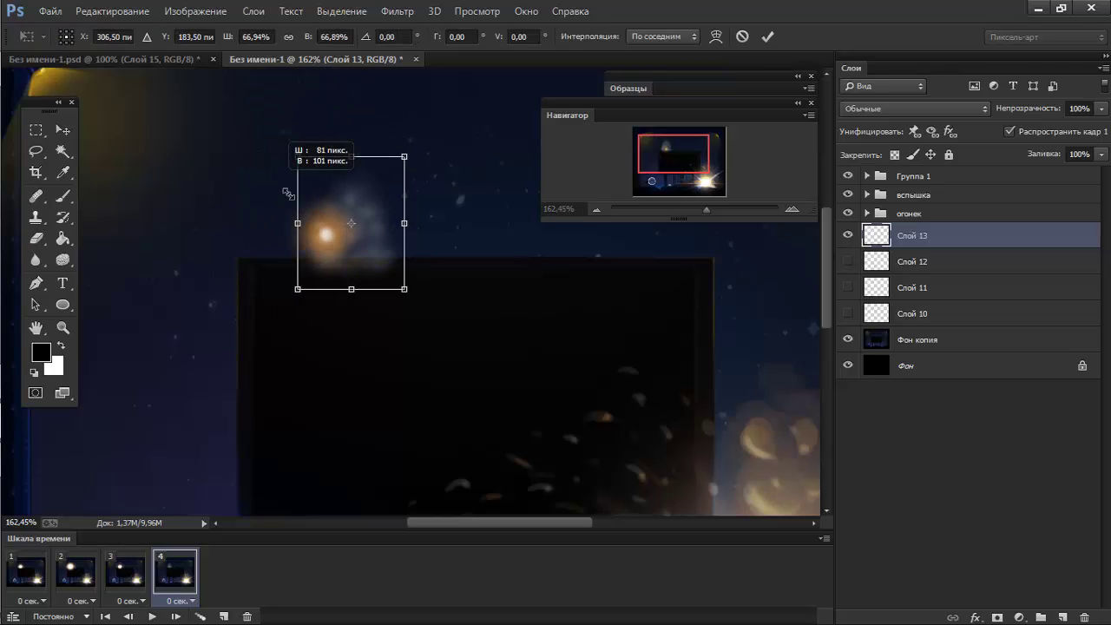
left_click_drag(323, 228, 293, 217)
left_click_drag(373, 278, 371, 269)
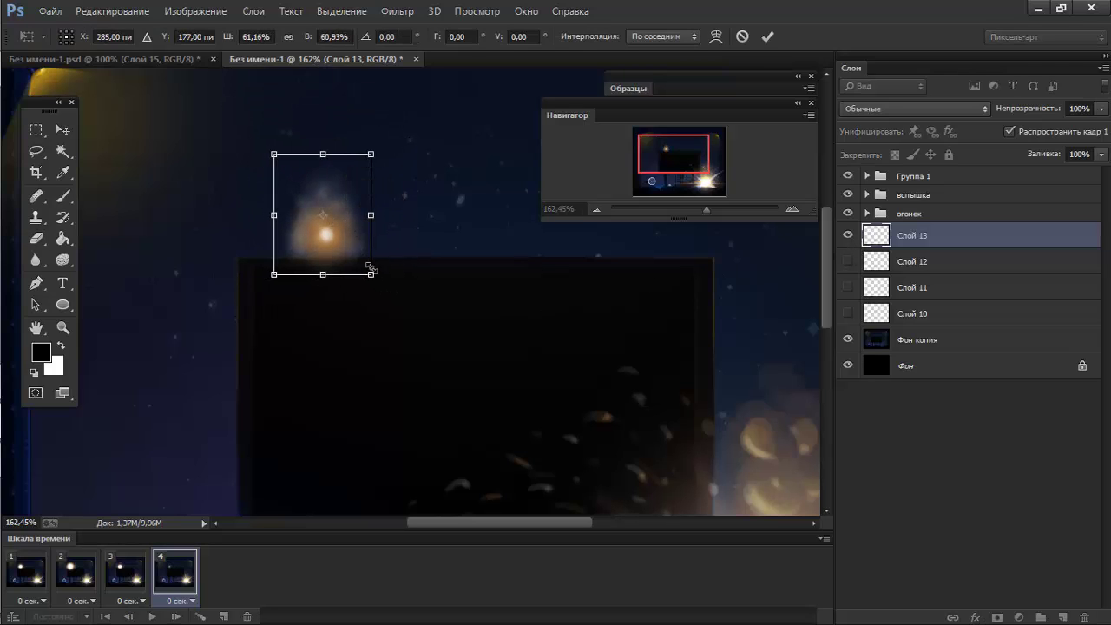
key("Return")
Repaint the smoke plume above the glow in brownish grey.
key("e")
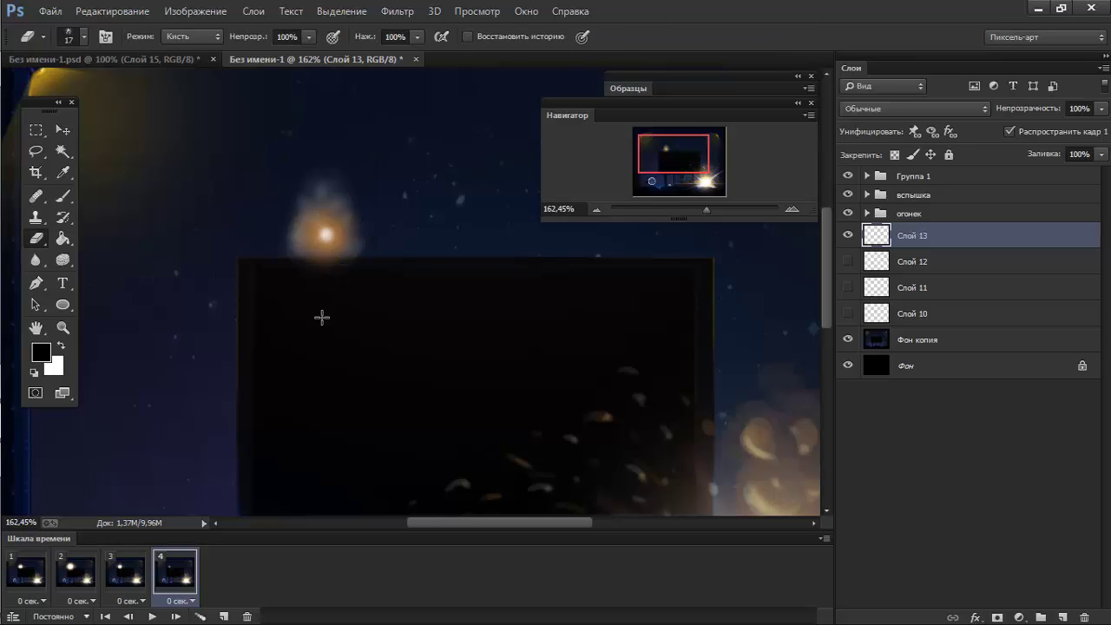
key("b")
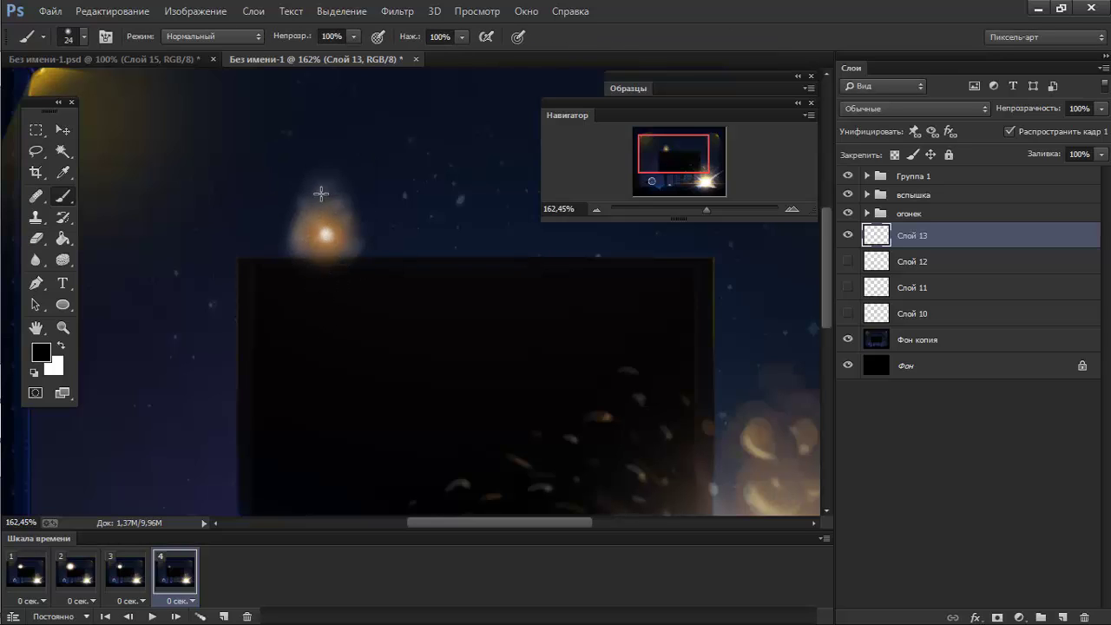
left_click(1101, 154)
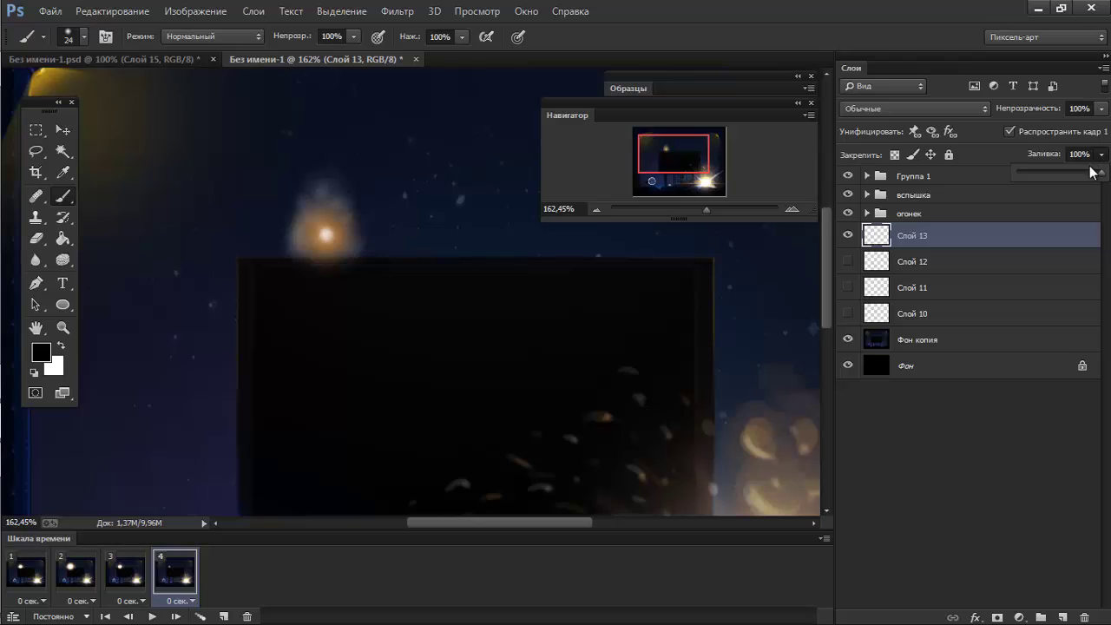
left_click(275, 225)
left_click(296, 241, "alt")
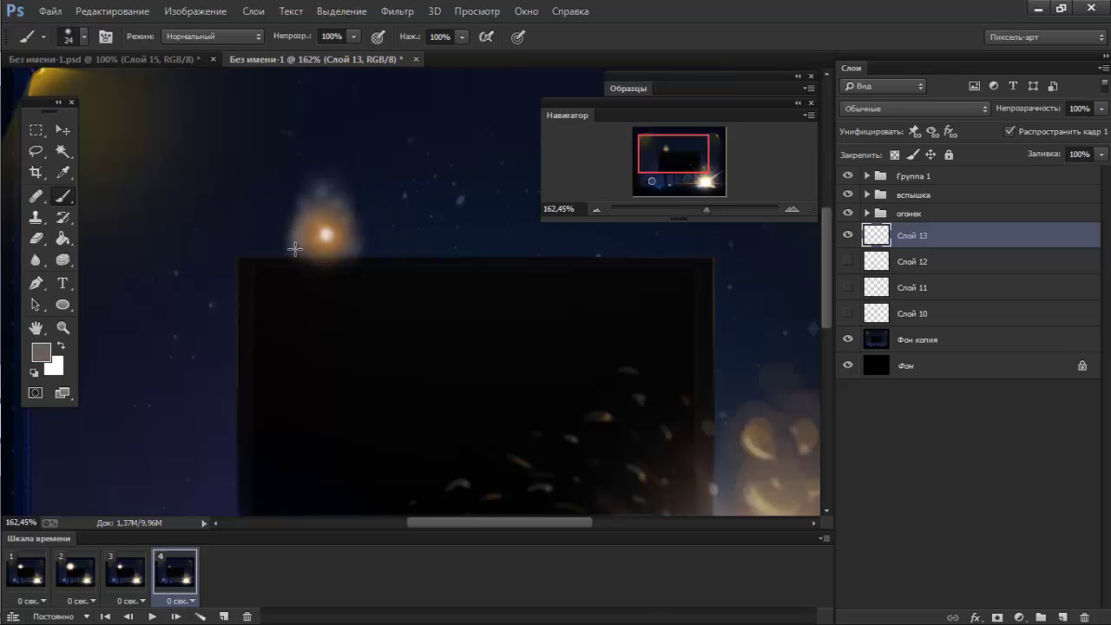
left_click_drag(295, 241, 315, 171)
left_click_drag(298, 250, 318, 191)
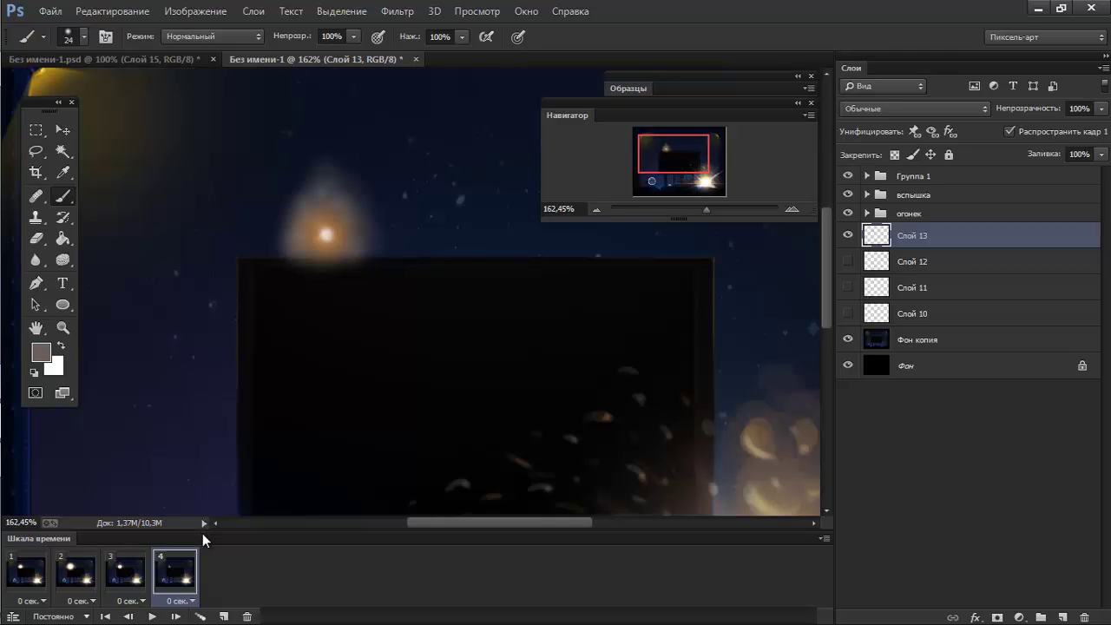
Stop playback on frame 2, zoom in on the flash, and select layers 10–13.
key("space")
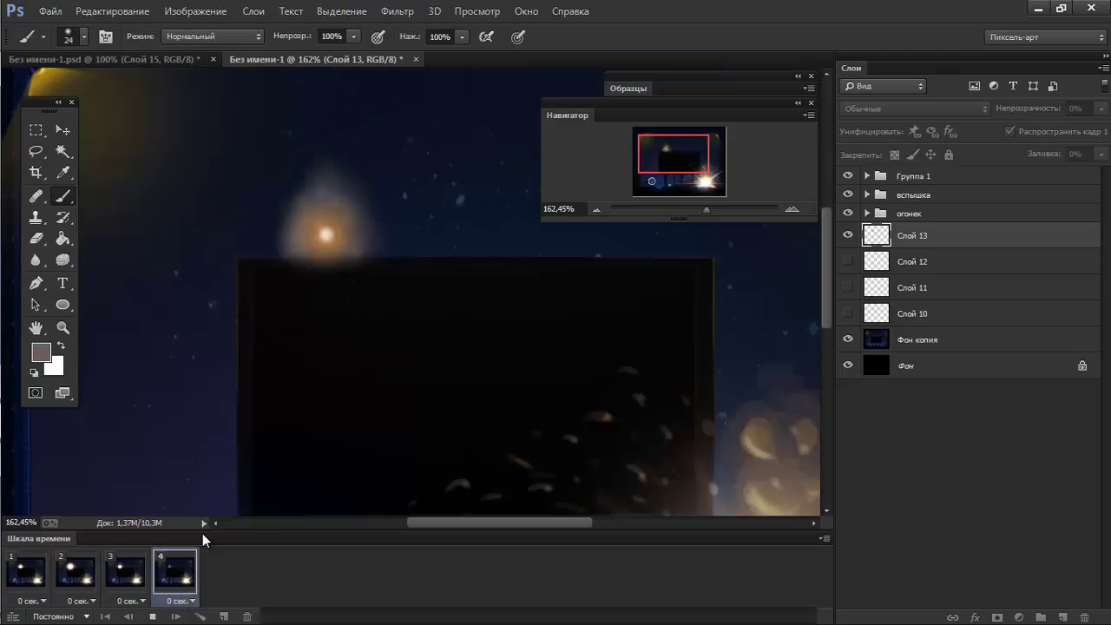
key("space")
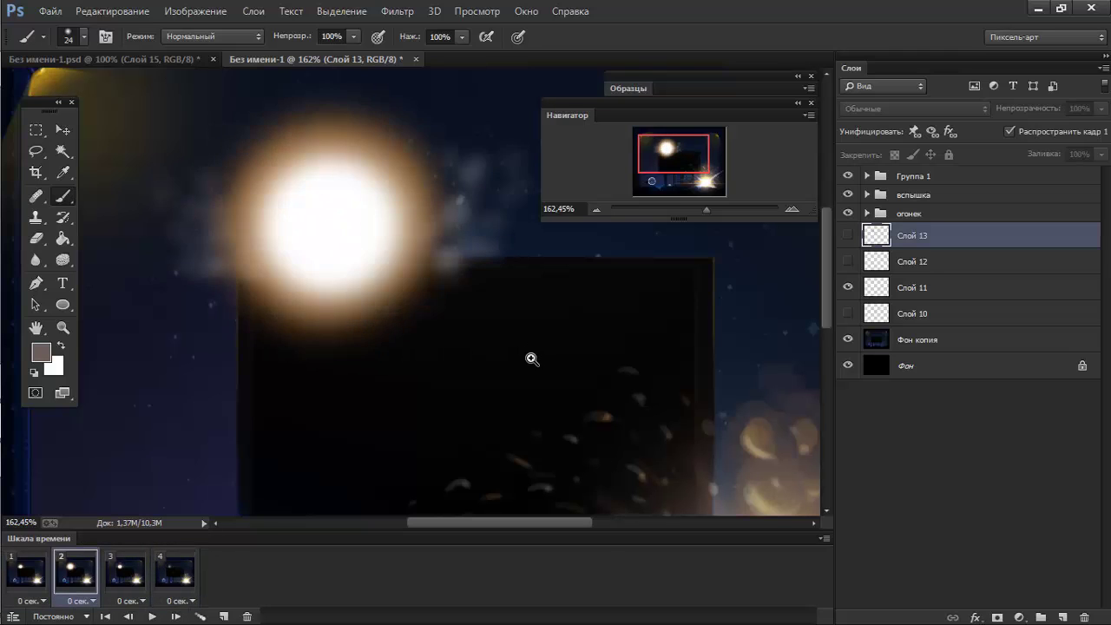
left_click_drag(531, 357, 456, 373)
key("space")
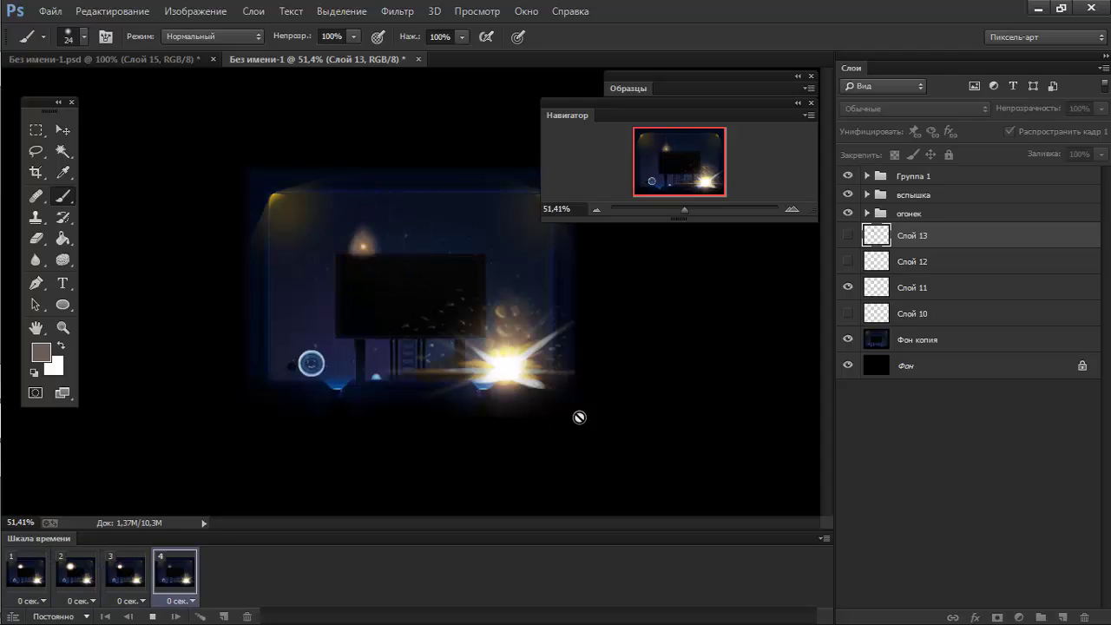
key("space")
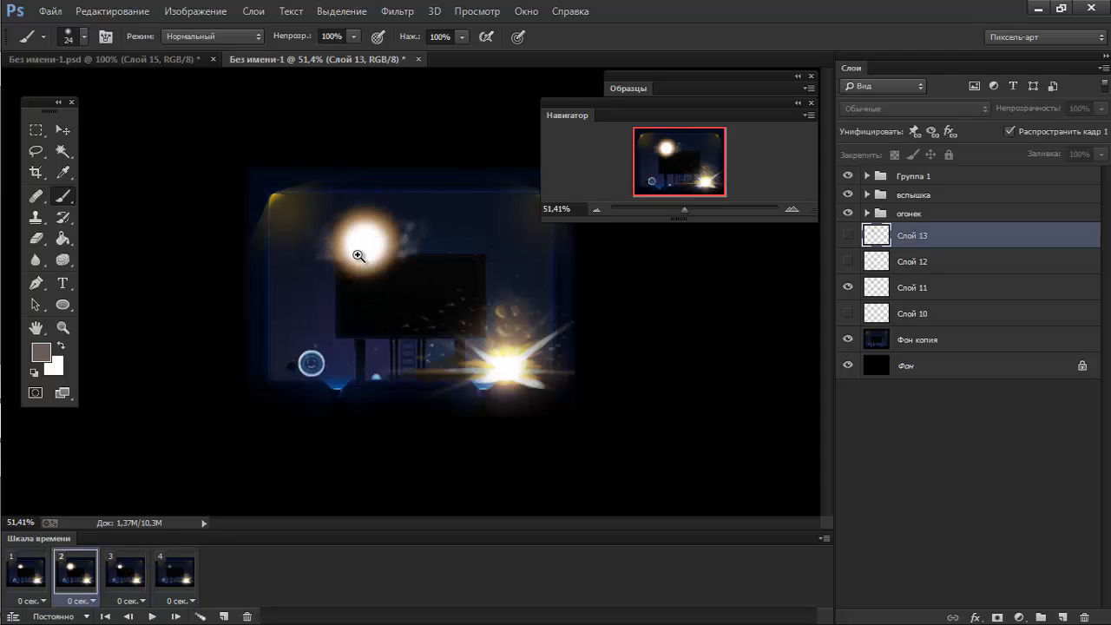
left_click_drag(361, 257, 434, 257)
left_click(897, 311, "shift")
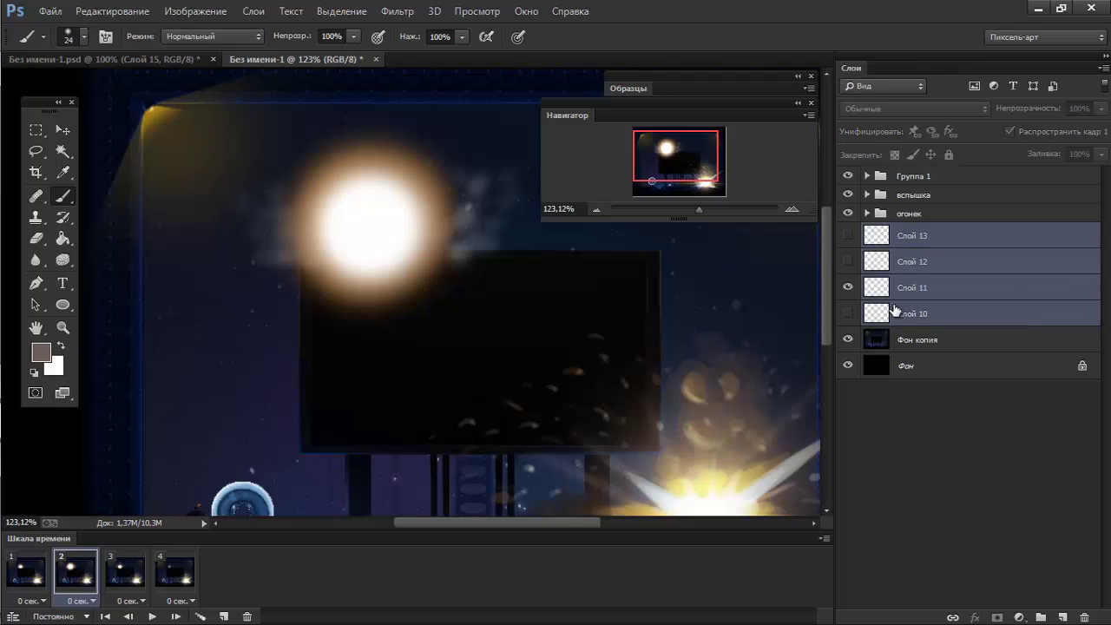
Group layers 10–13 and name the group пыль.
key("ctrl+g")
double_click(903, 233)
type("Г")
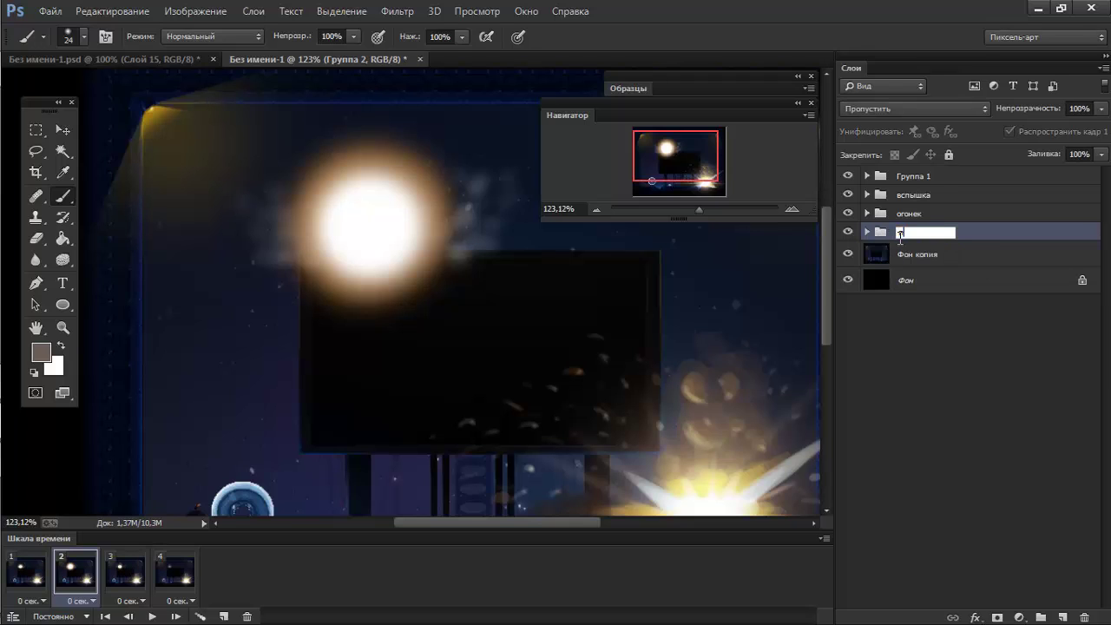
key("Return")
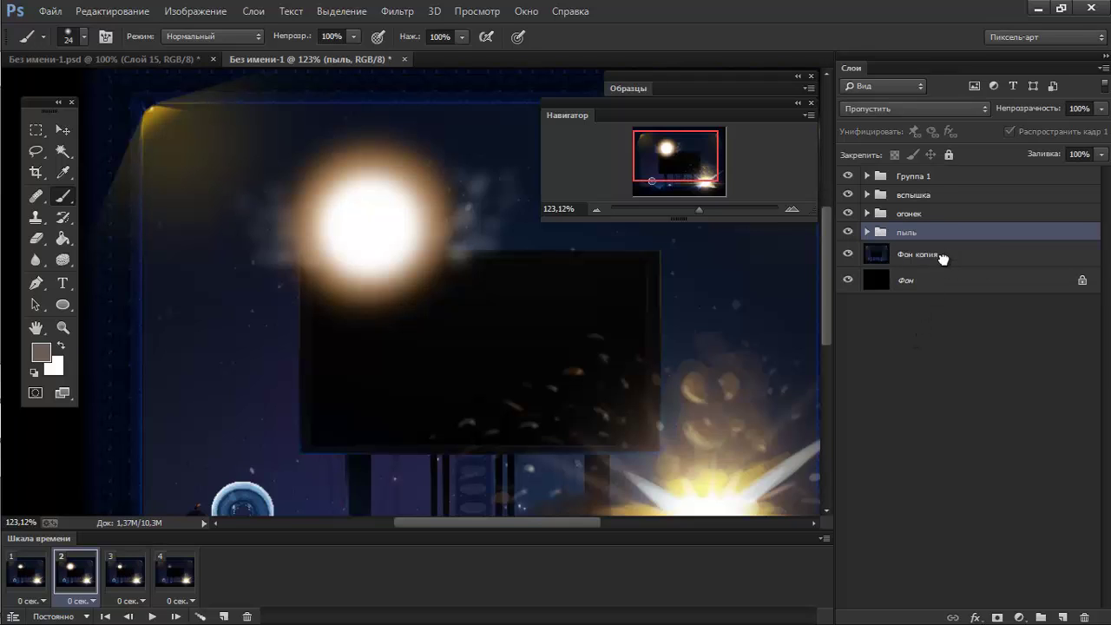
Keep Фон копия undeleted and add new empty layer Слой 14 above it.
left_click(942, 255)
left_click(1084, 618)
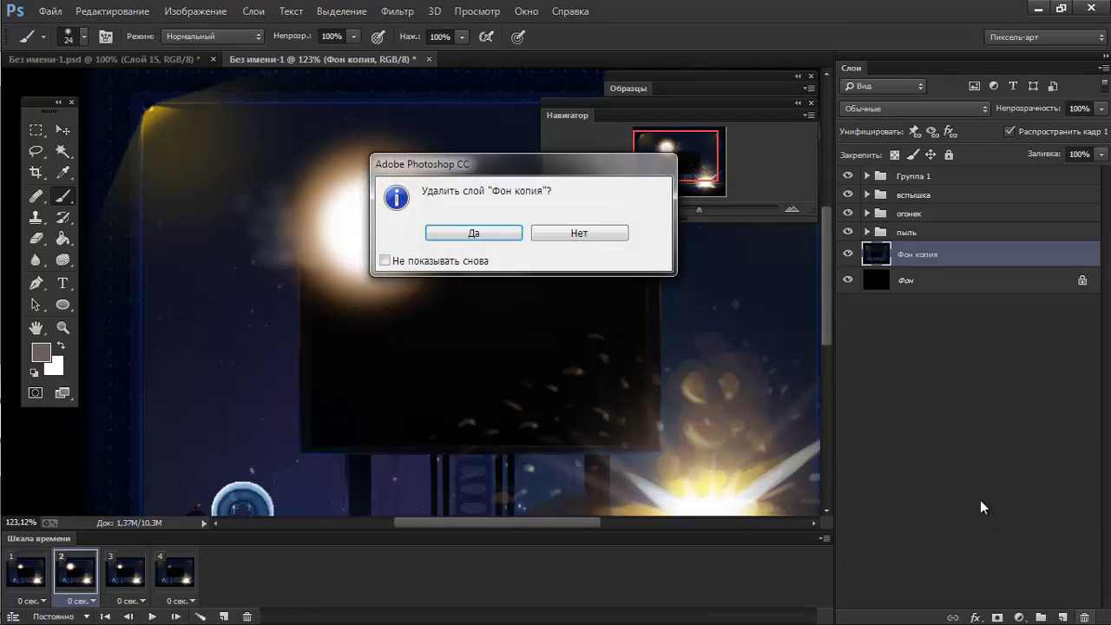
left_click(612, 233)
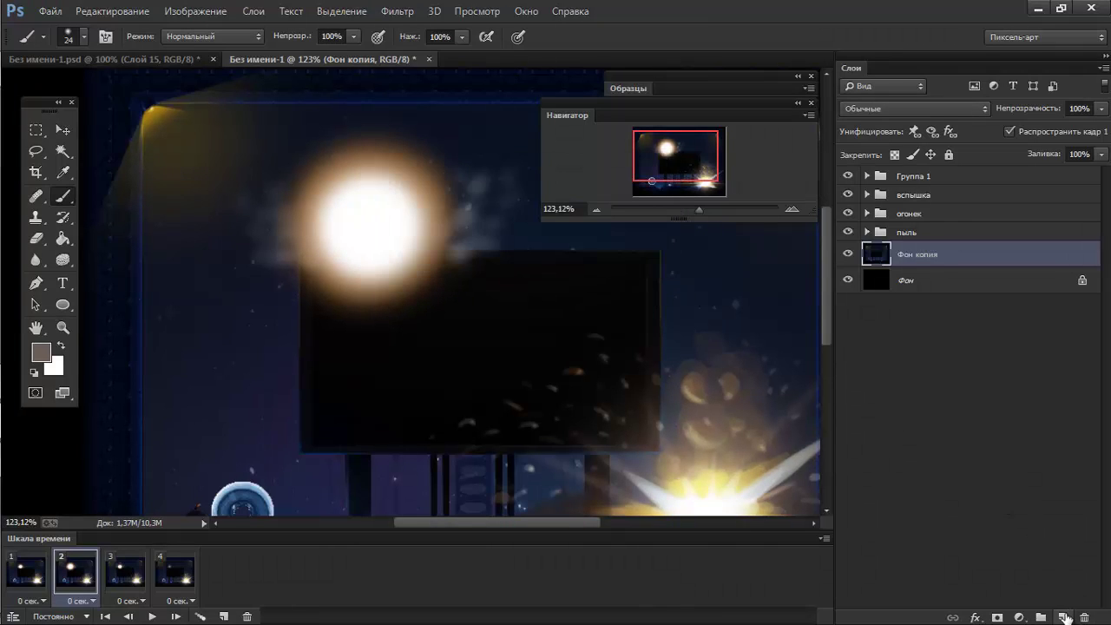
left_click_drag(657, 499, 495, 390)
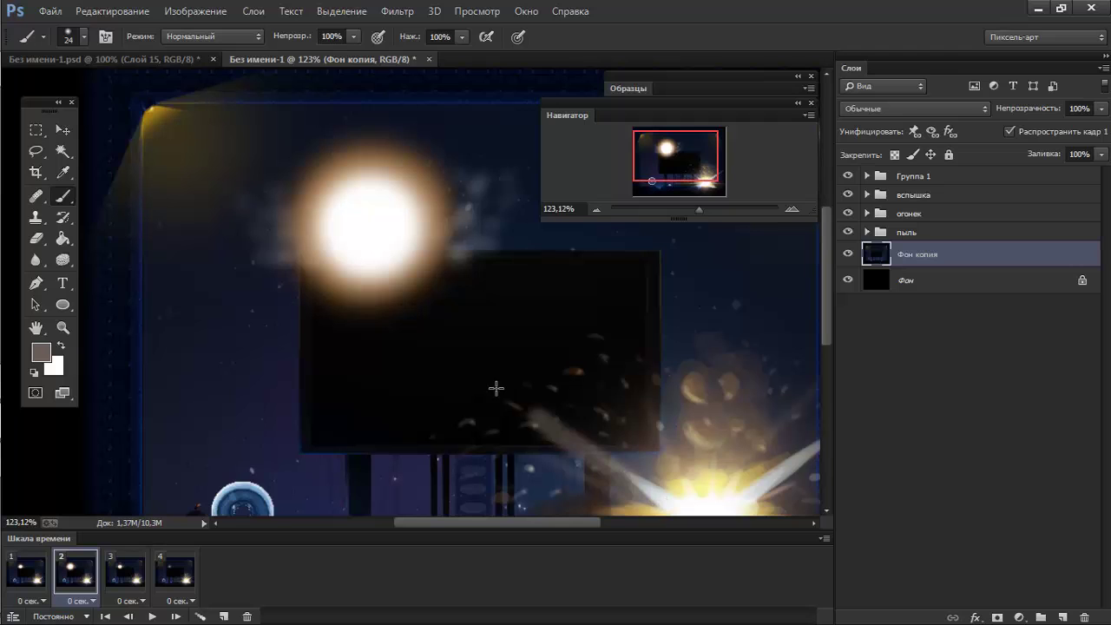
key("ctrl+z")
mouse_move(686, 447)
left_mouse_down()
mouse_move(595, 347)
mouse_move(647, 459)
left_mouse_up()
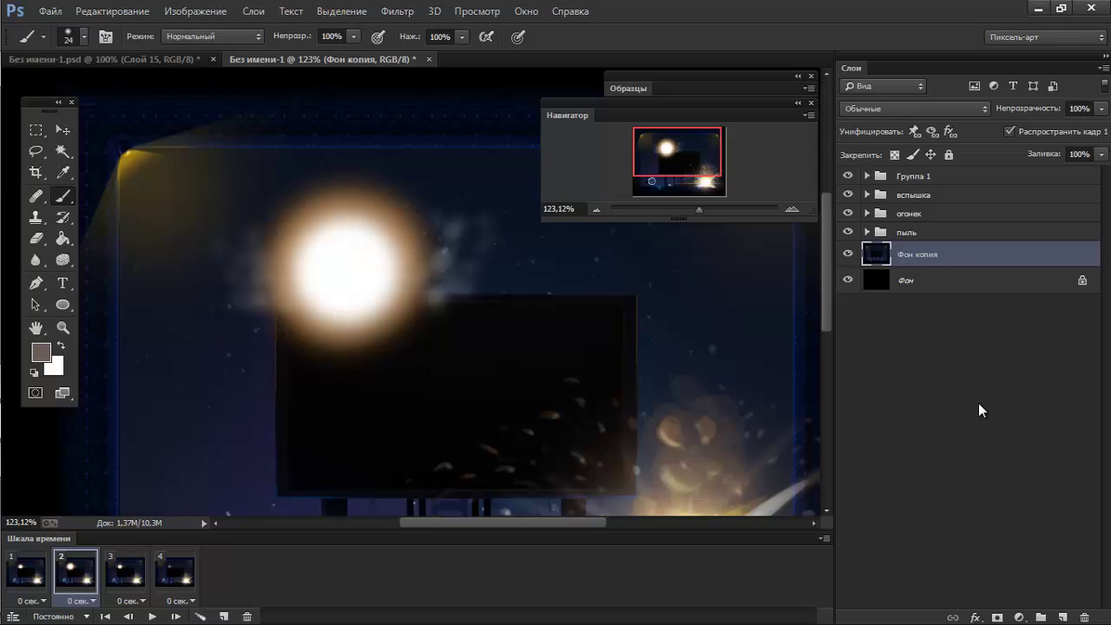
left_click(1063, 617)
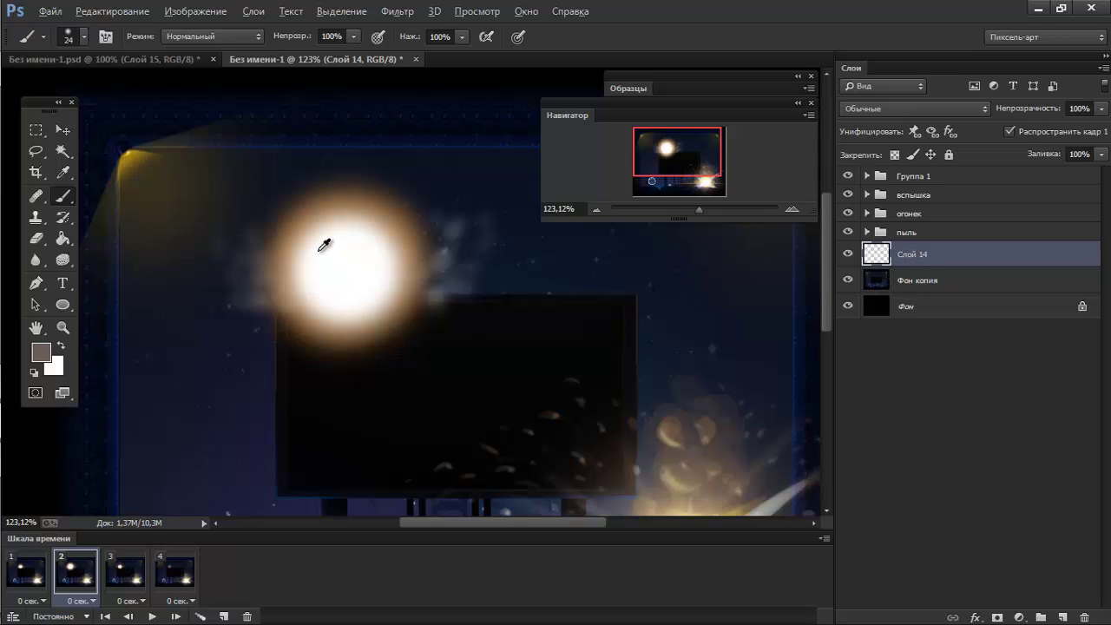
Sample brown from the glow's edge and set a 45 px brush with Shape Dynamics on.
left_click(322, 242, "alt")
left_click(309, 209, "alt")
key("F5")
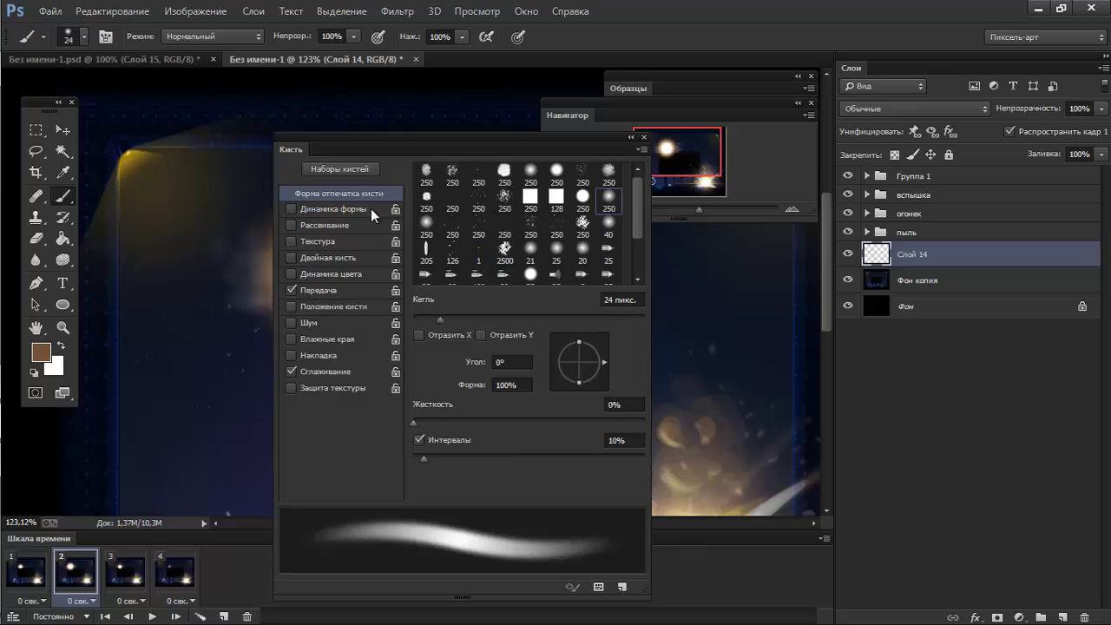
left_click(312, 211)
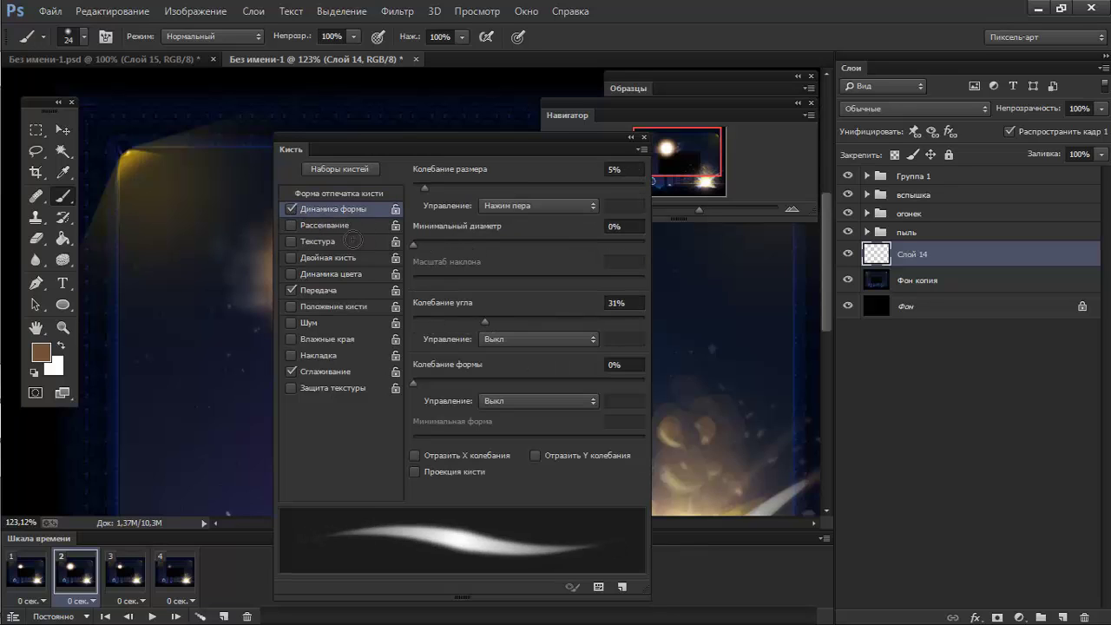
key("F5")
key("bracketright")
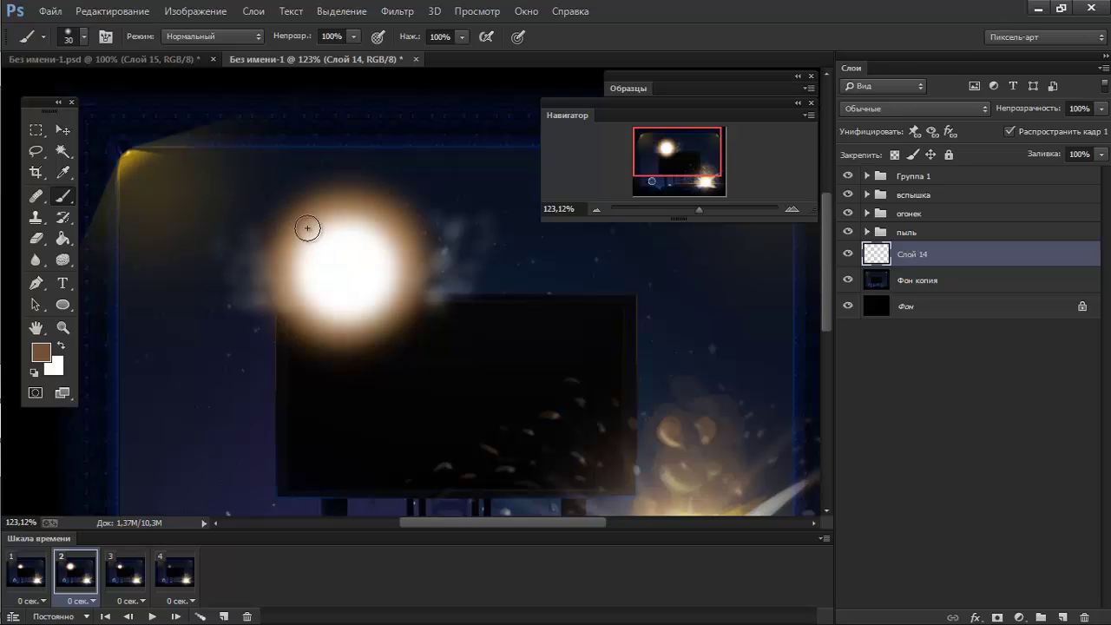
key("bracketright")
key("bracketright")
key("bracketright")
Test faint light streaks up-left and rightward from the sun, undoing each one.
left_click_drag(303, 225, 206, 164)
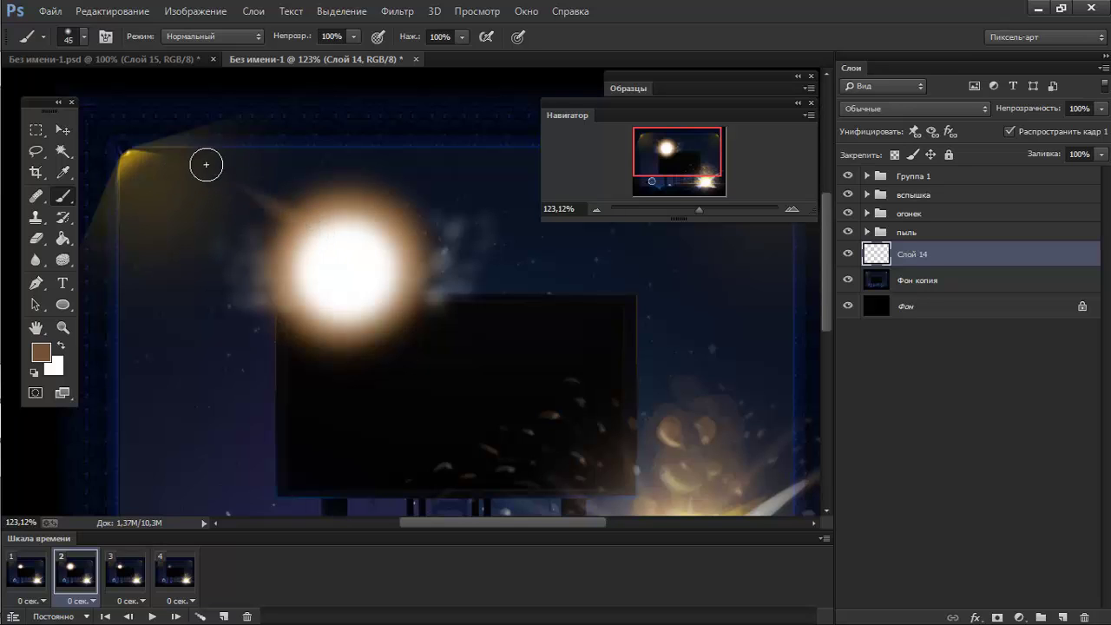
key("F5")
left_click(448, 242)
key("F5")
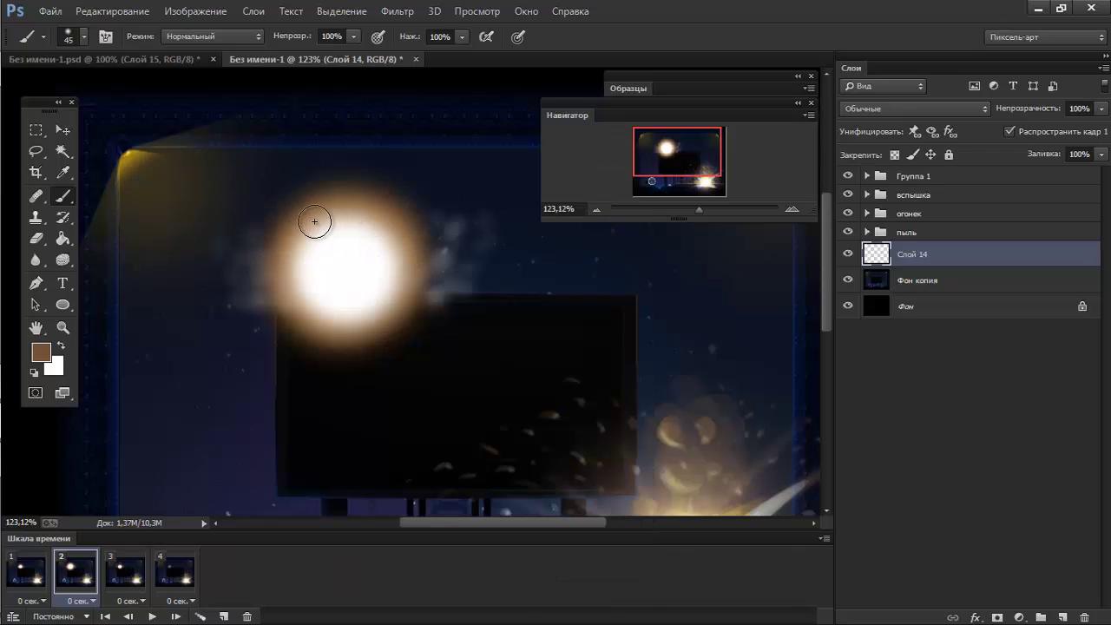
left_click_drag(287, 231, 224, 156)
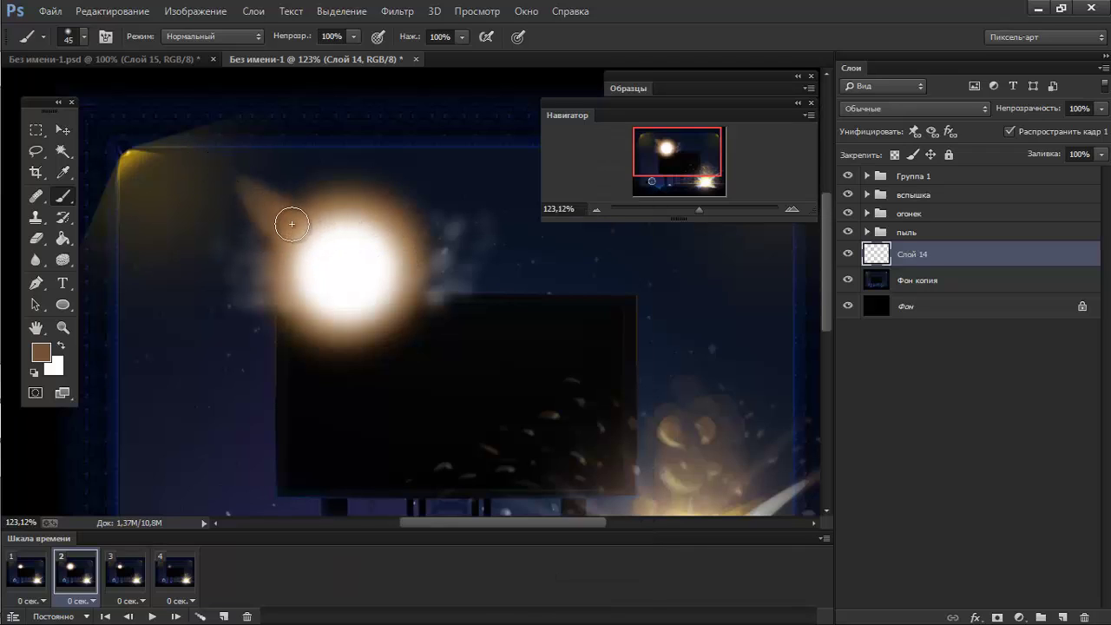
key("ctrl+z")
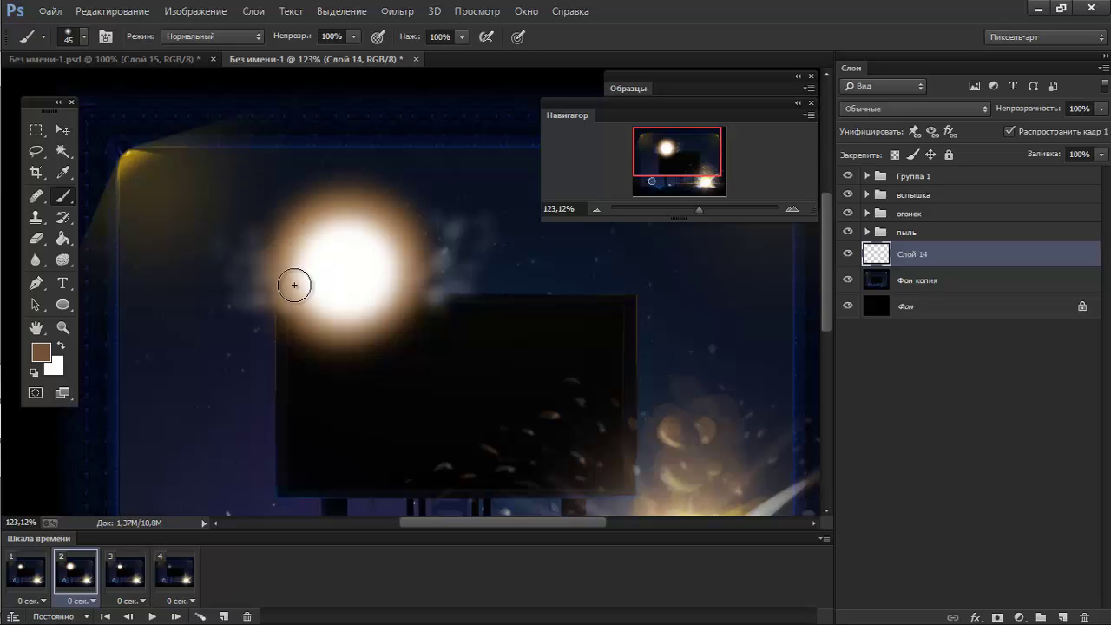
left_click_drag(359, 280, 676, 290)
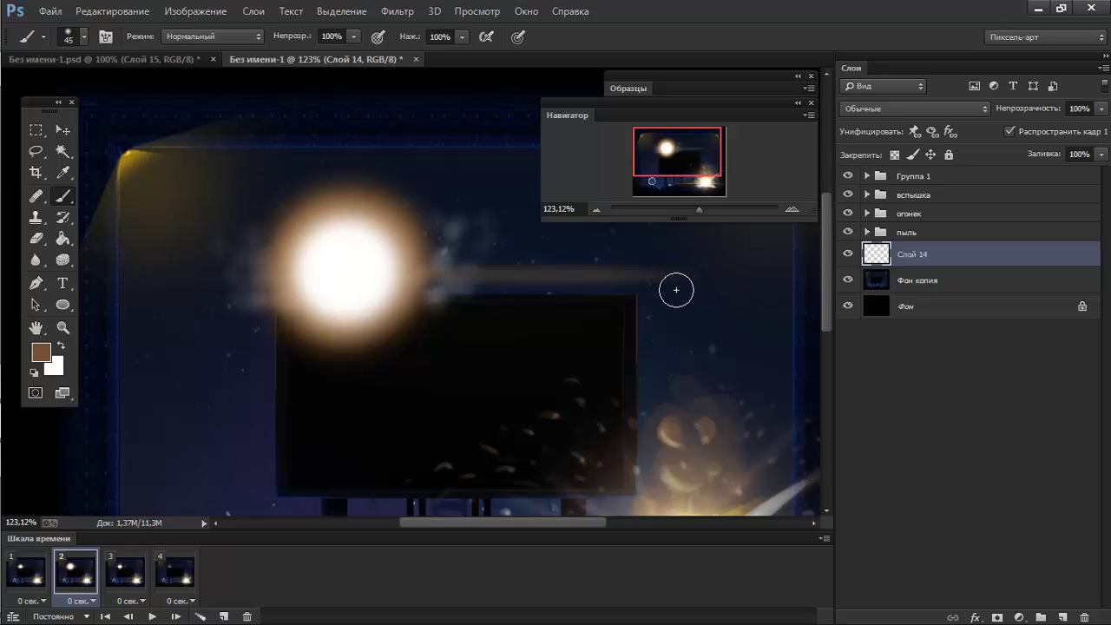
key("ctrl+z")
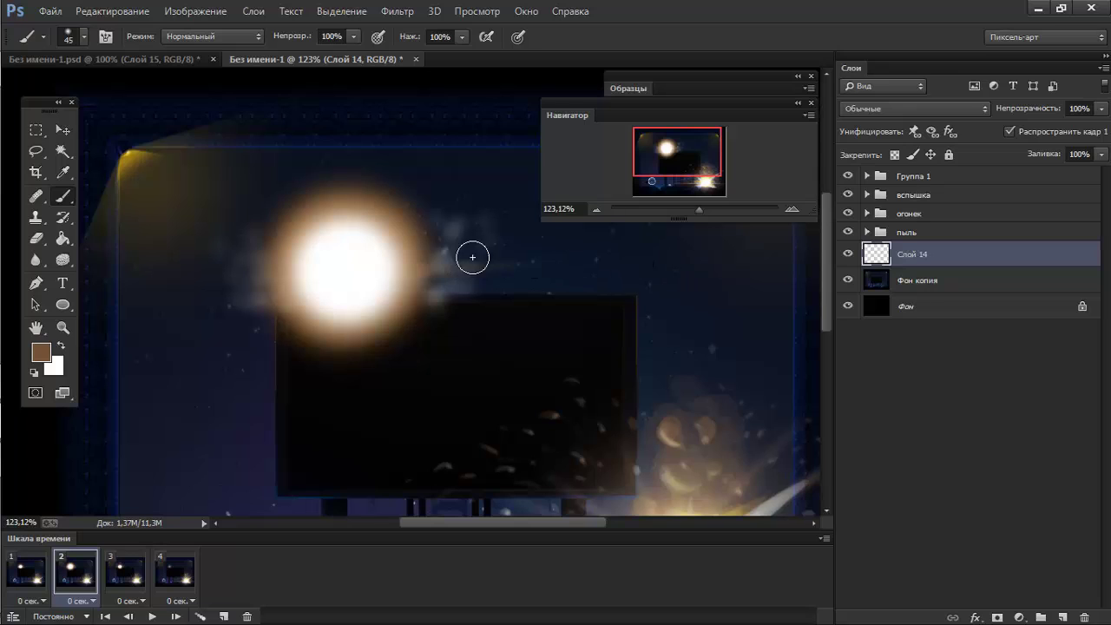
Paint trial light rays and spikes around the sun, undo them all, and open the foreground colour picker.
left_click_drag(367, 241, 442, 195)
left_click_drag(322, 230, 345, 123)
left_click_drag(302, 261, 223, 135)
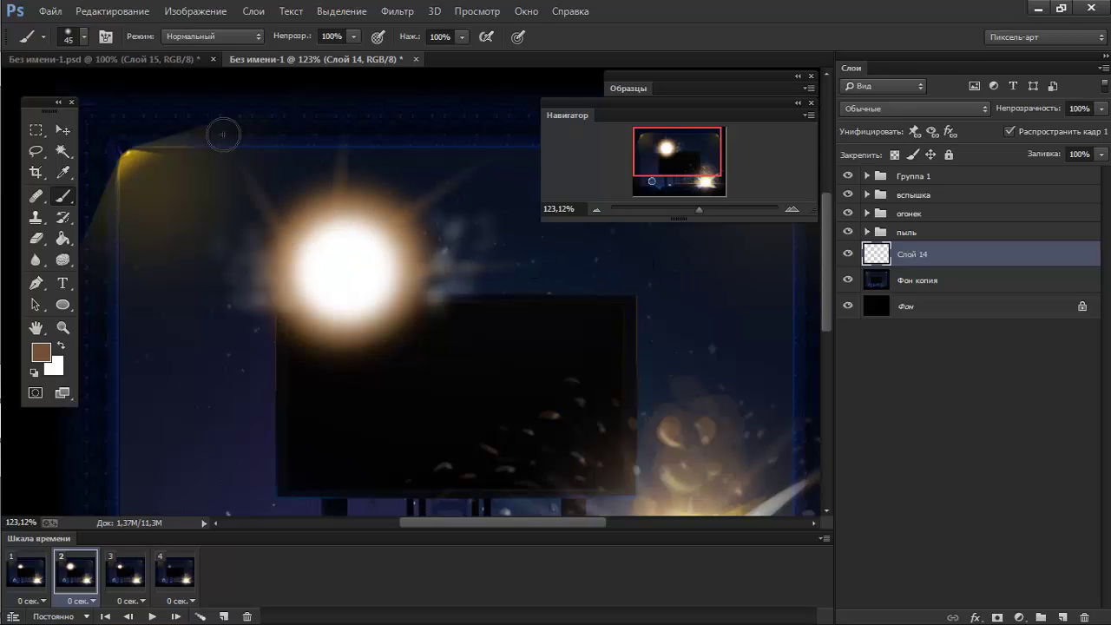
left_click_drag(289, 287, 108, 310)
left_click_drag(273, 290, 172, 312)
key("ctrl+alt+z")
key("ctrl+alt+z")
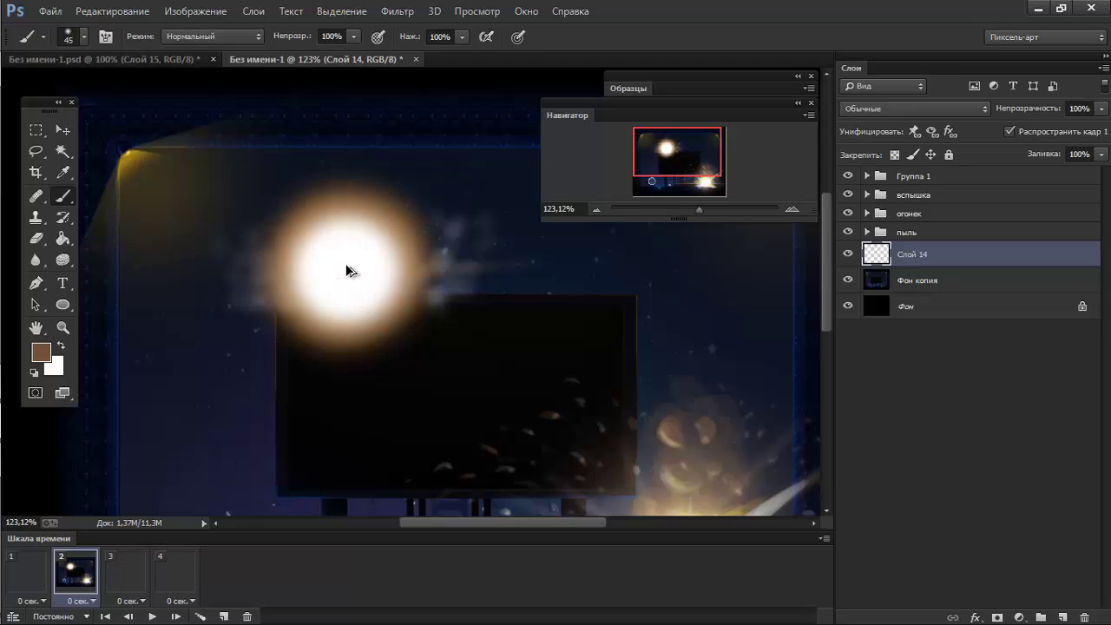
key("ctrl+alt+z")
left_click_drag(362, 225, 416, 174)
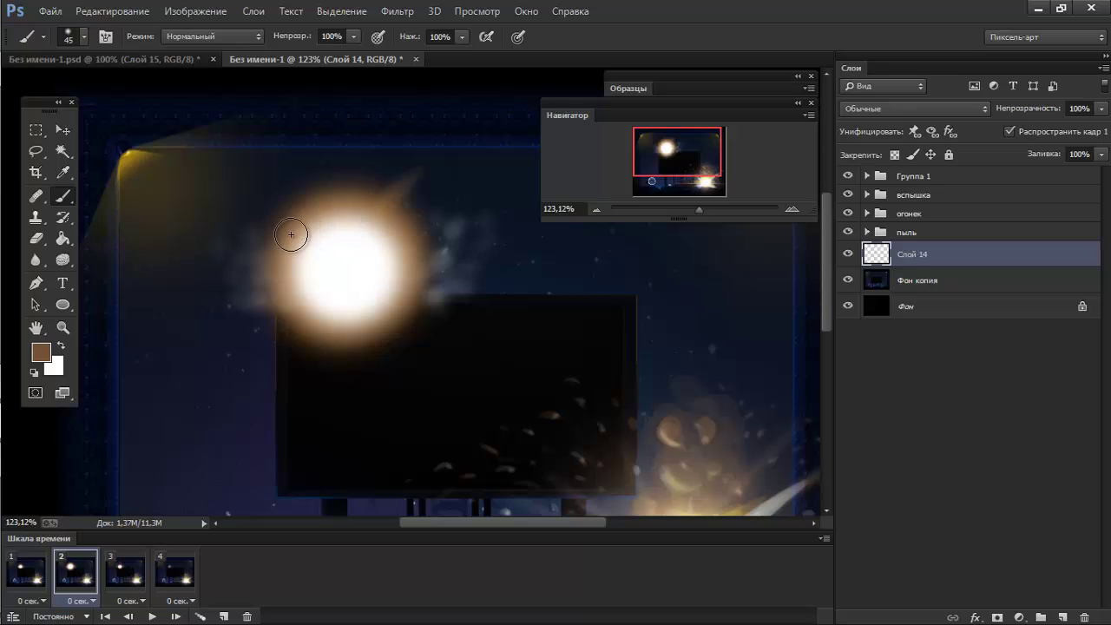
left_click_drag(290, 229, 270, 167)
key("ctrl+alt+z")
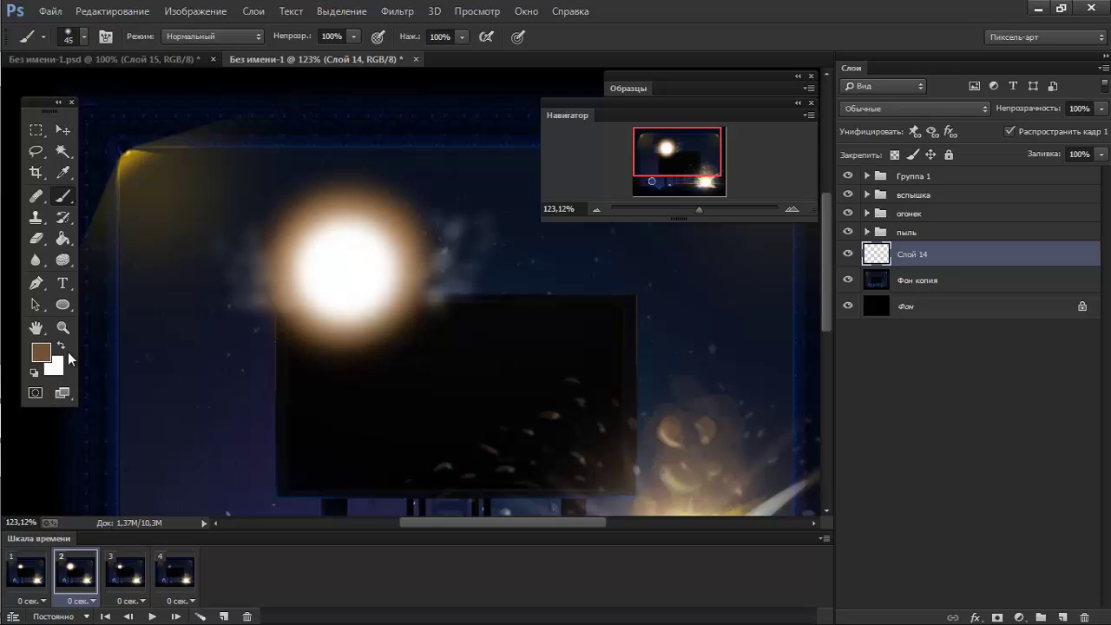
left_click(48, 352)
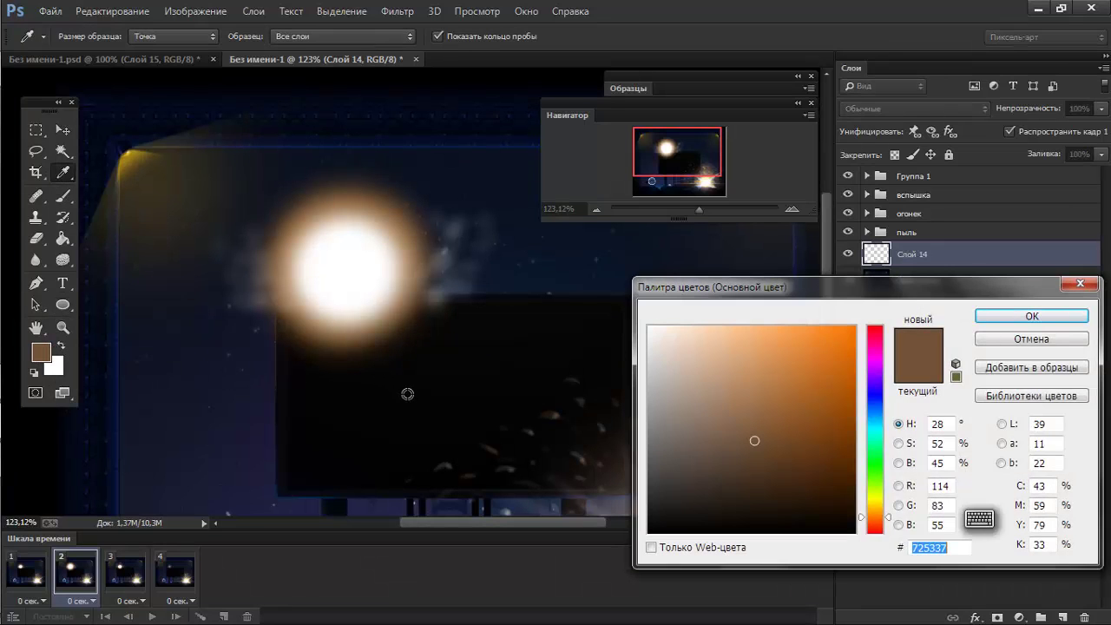
Set a near-black foreground colour and shrink the brush to 7 px.
left_click(618, 334)
left_click(1031, 316)
key("b")
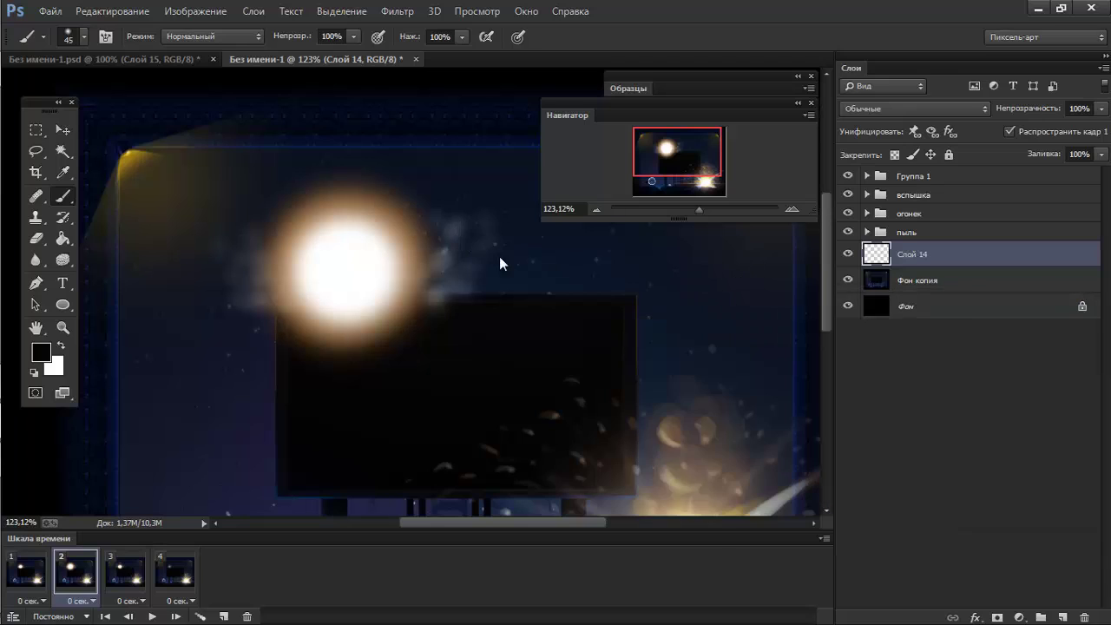
right_click(500, 256)
left_click_drag(586, 280, 577, 280)
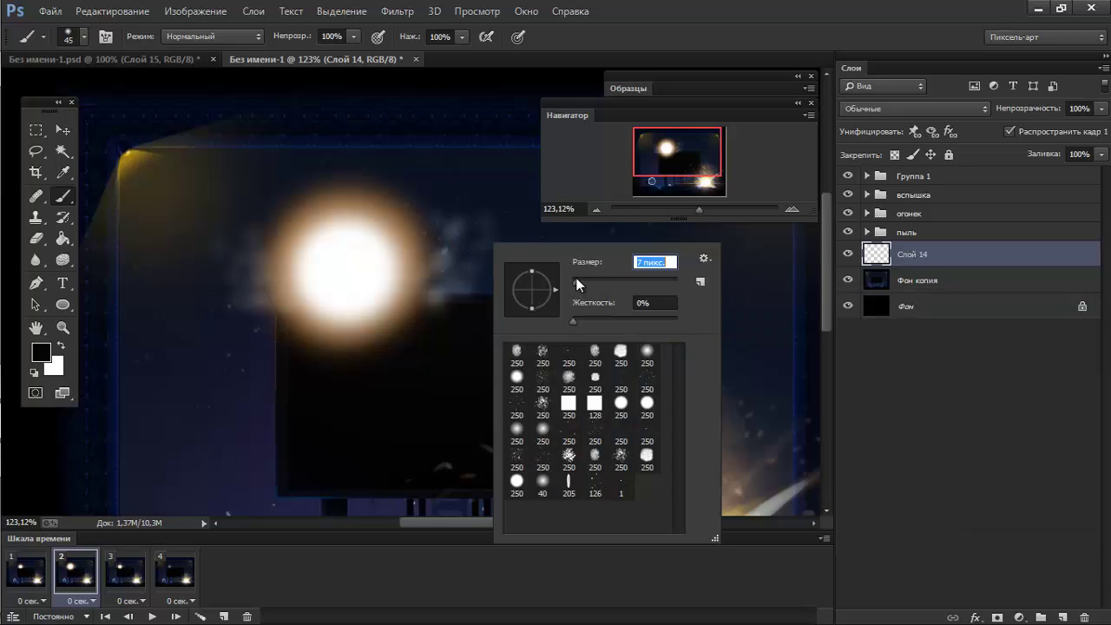
left_click(299, 252)
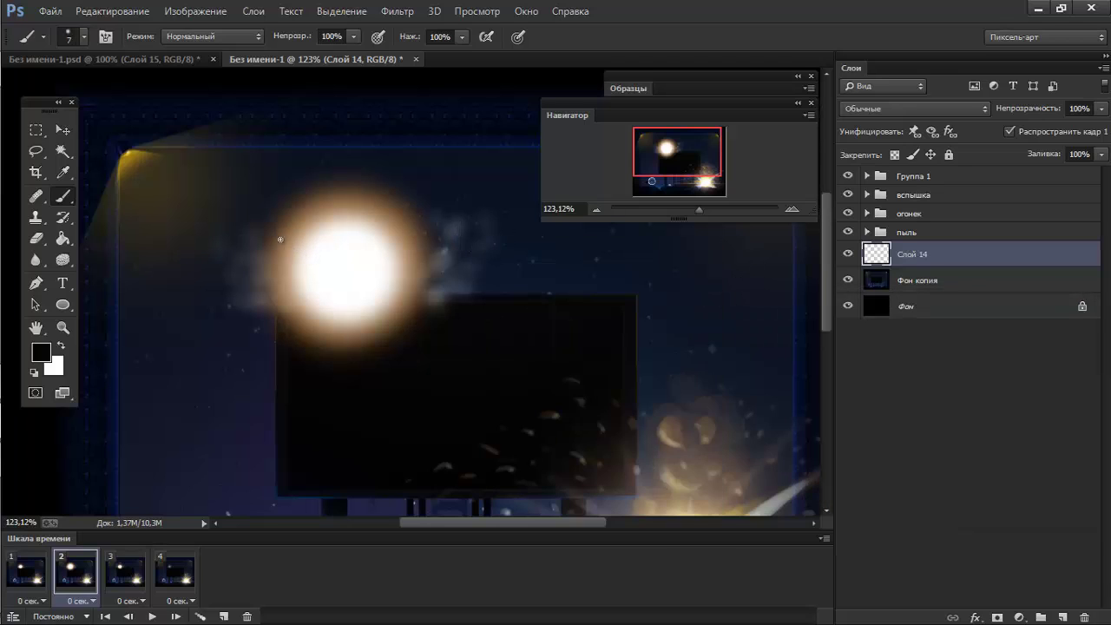
Move Слой 14 just below Группа 1 and try dark strokes around the glow, then undo them.
left_click_drag(935, 258, 934, 186)
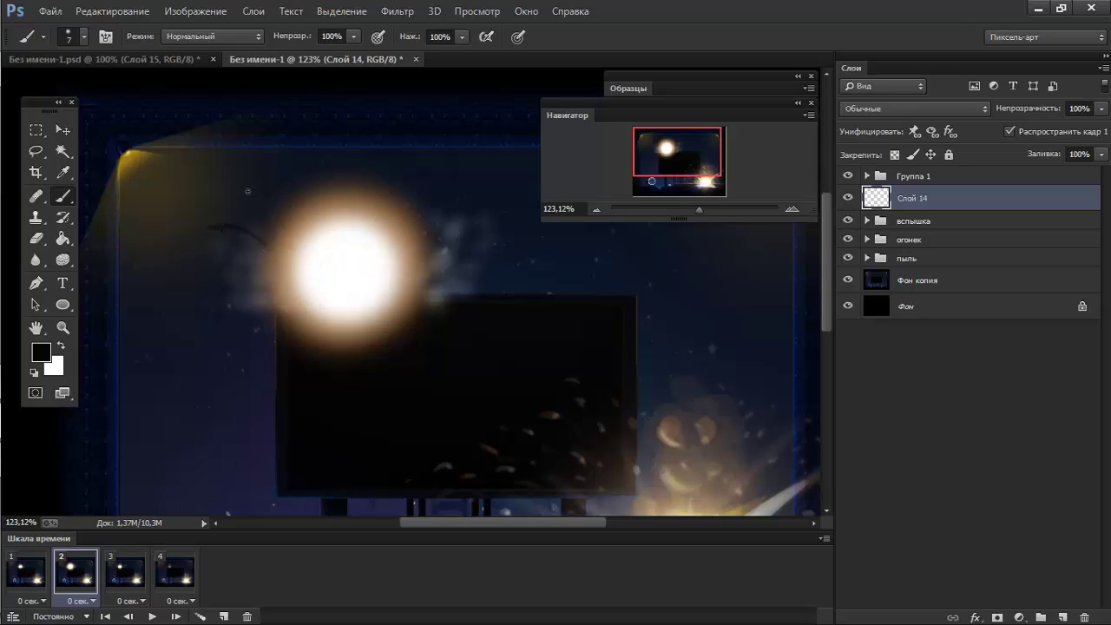
left_click_drag(335, 183, 312, 219)
mouse_move(342, 222)
left_mouse_down()
mouse_move(361, 208)
mouse_move(394, 210)
left_mouse_up()
left_click_drag(299, 238, 313, 245)
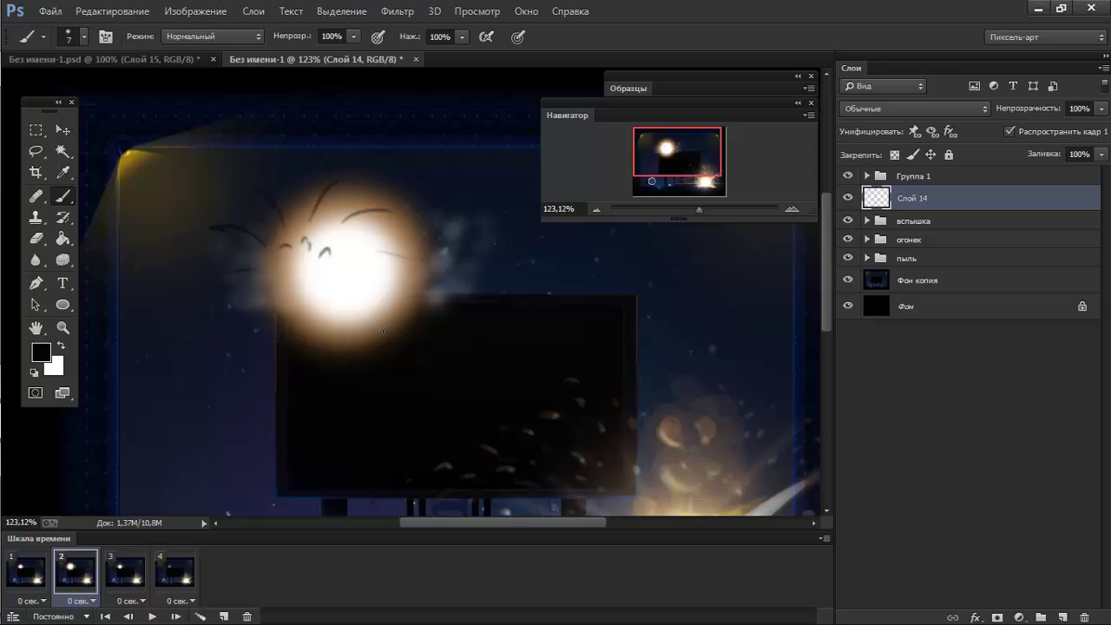
key("ctrl+alt+z")
key("ctrl+alt+z")
key("ctrl+alt+z")
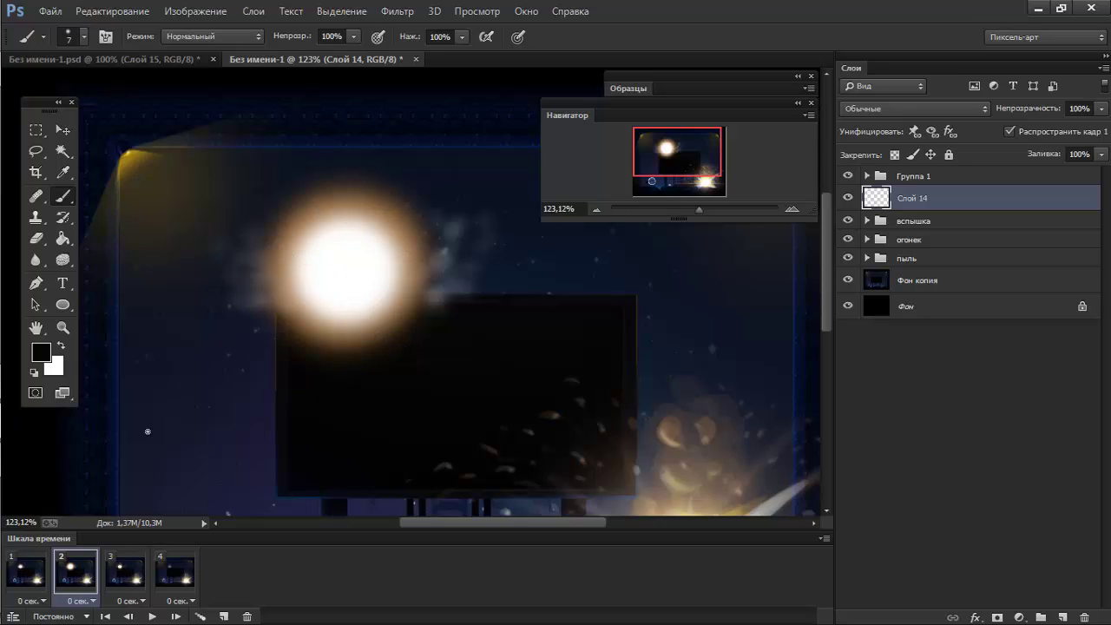
On frame 1, reset and swap the swatches and sample a golden colour from the lamp glow.
left_click(26, 573)
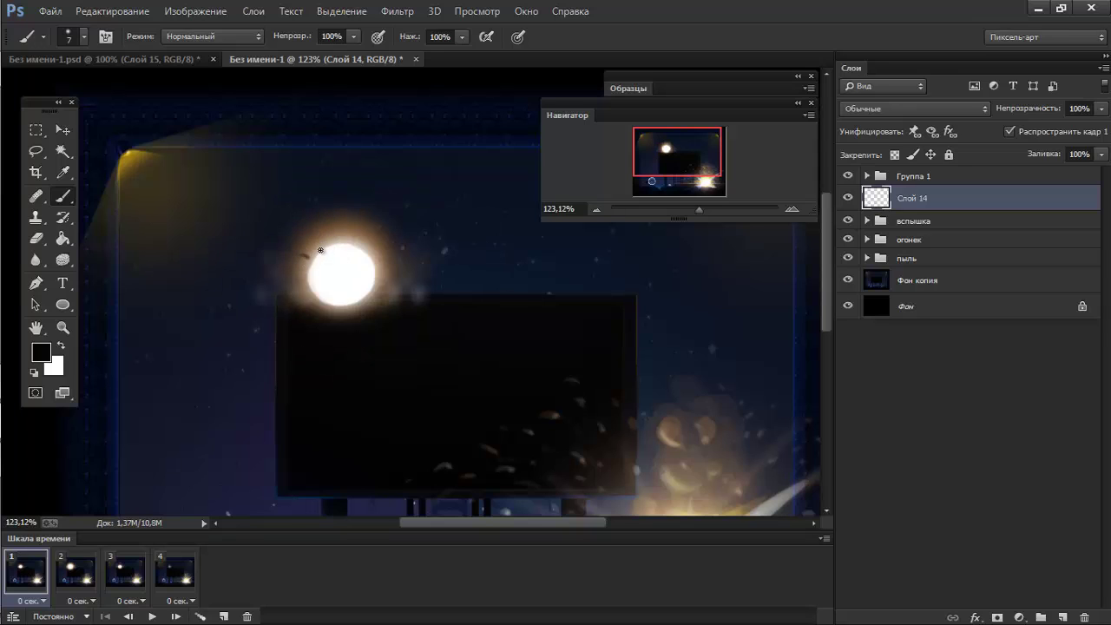
left_click(352, 232, "alt")
key("x")
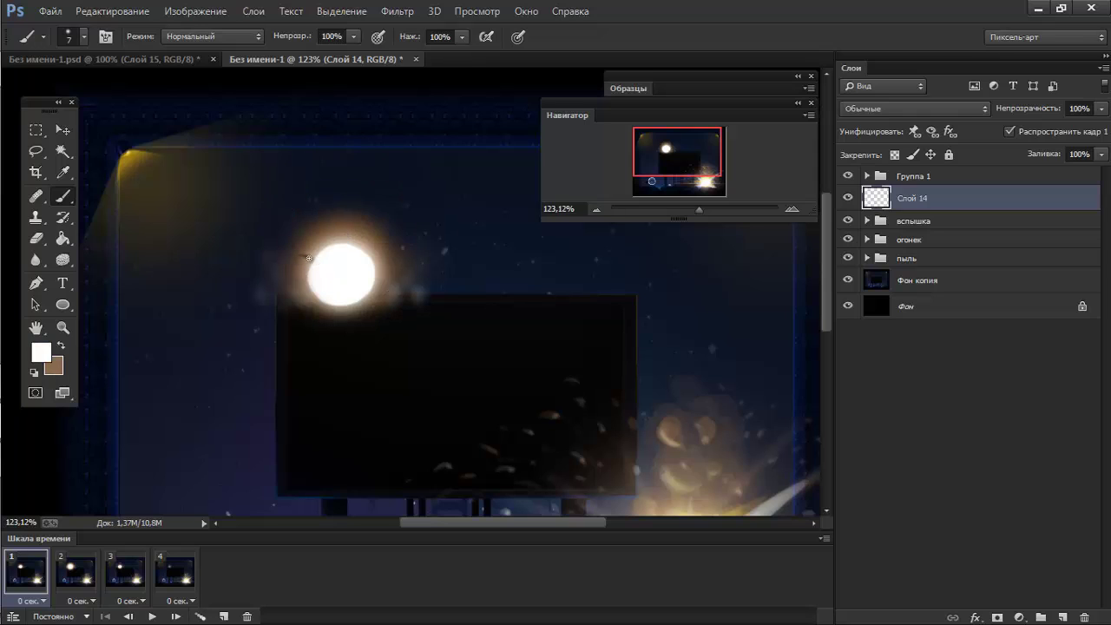
key("d")
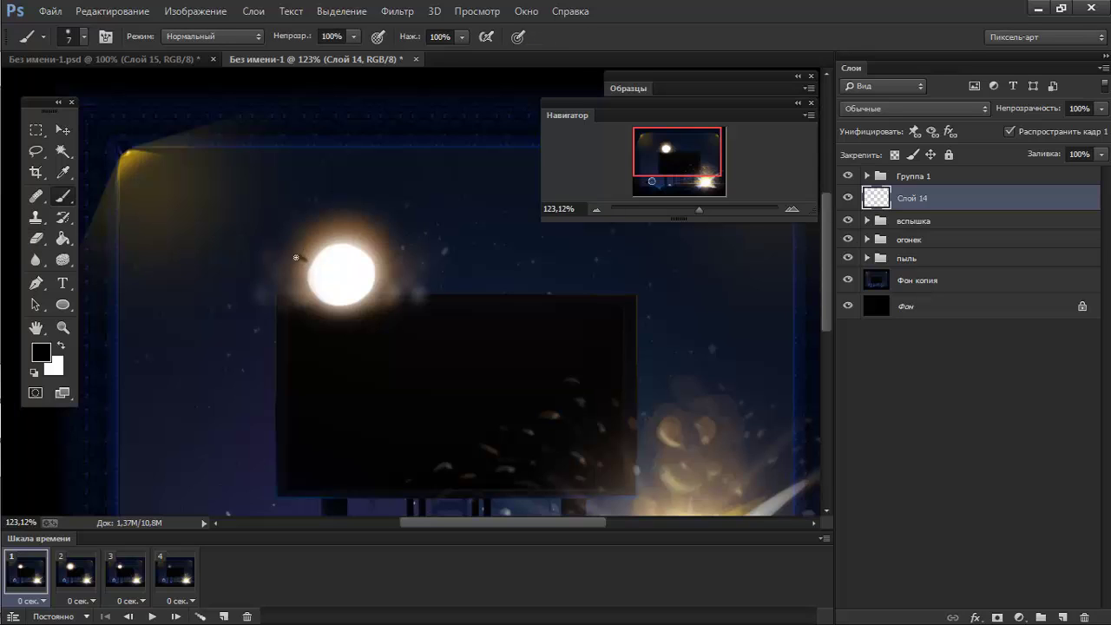
key("x")
left_click(136, 164, "alt")
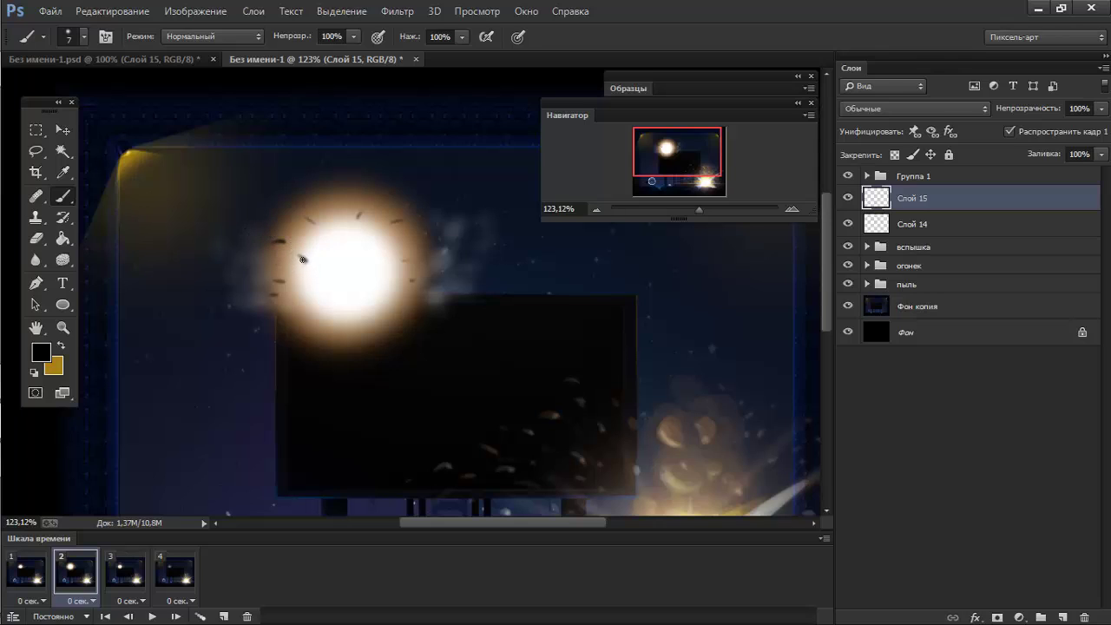
left_click_drag(302, 259, 215, 183)
key("ctrl+z")
left_click_drag(235, 266, 152, 241)
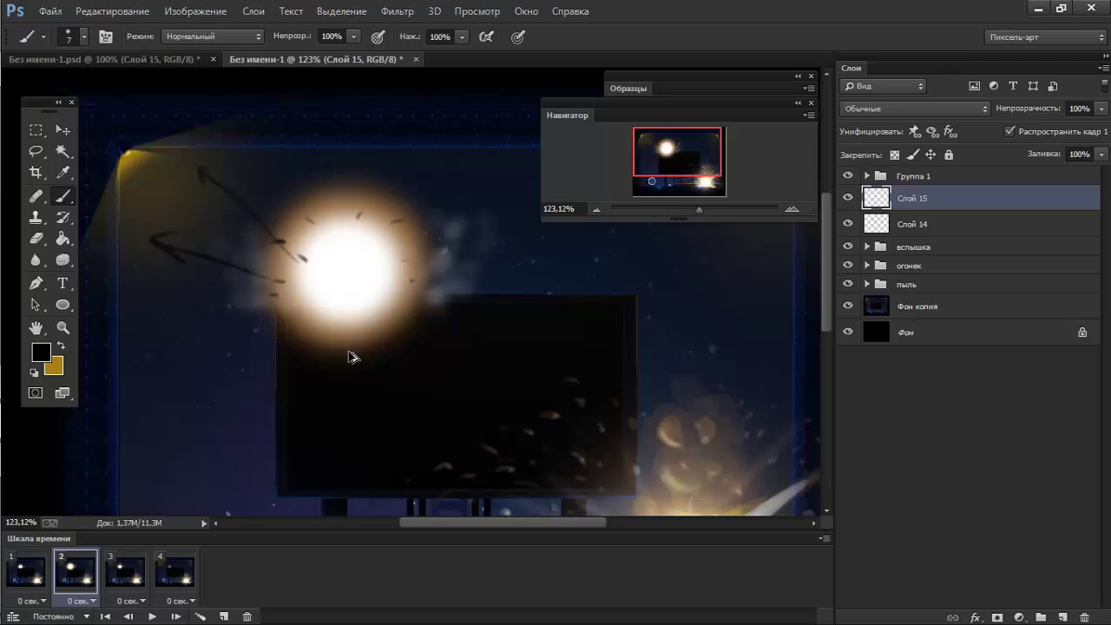
key("Left")
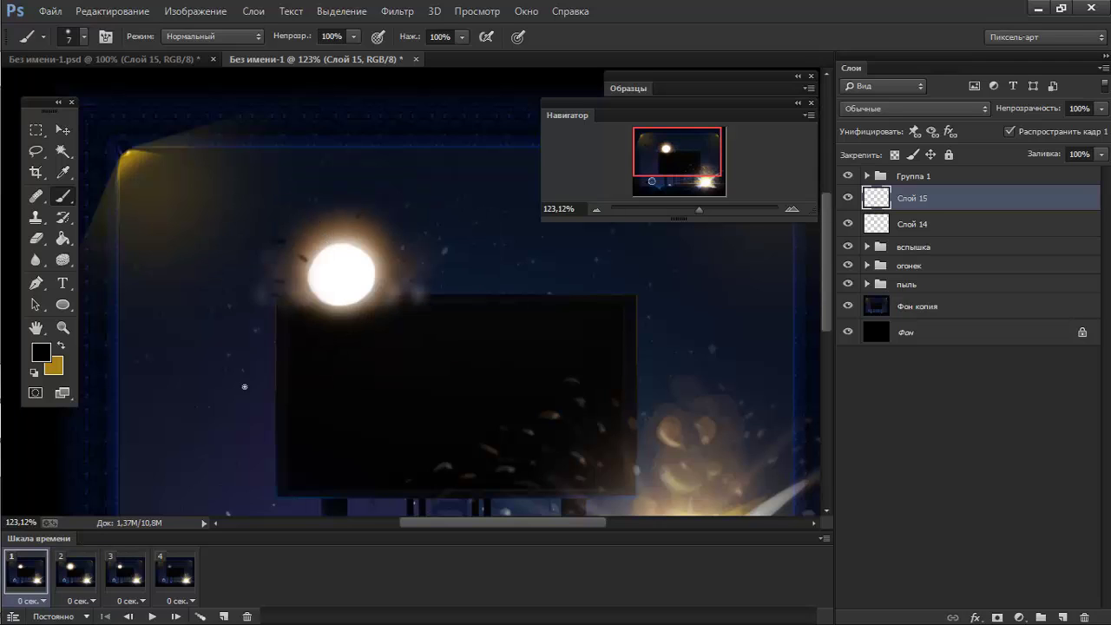
key("Right")
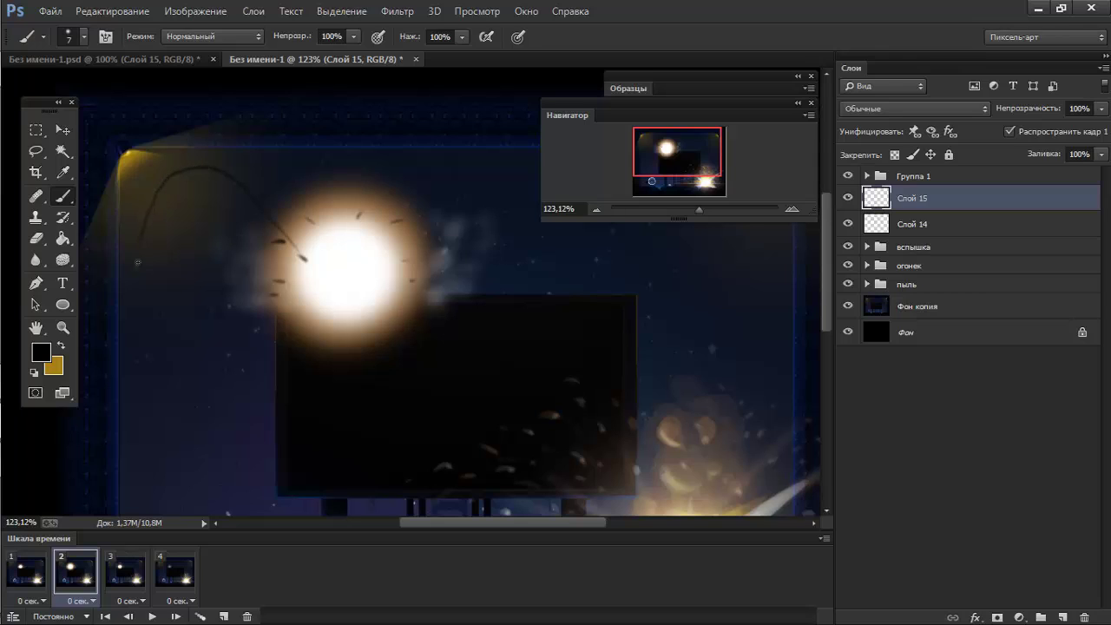
key("ctrl+z")
key("ctrl+z")
Hide Слой 14 in frame 2, add Слой 16, and hide Слой 15 and 14 in frame 3.
left_click(849, 226)
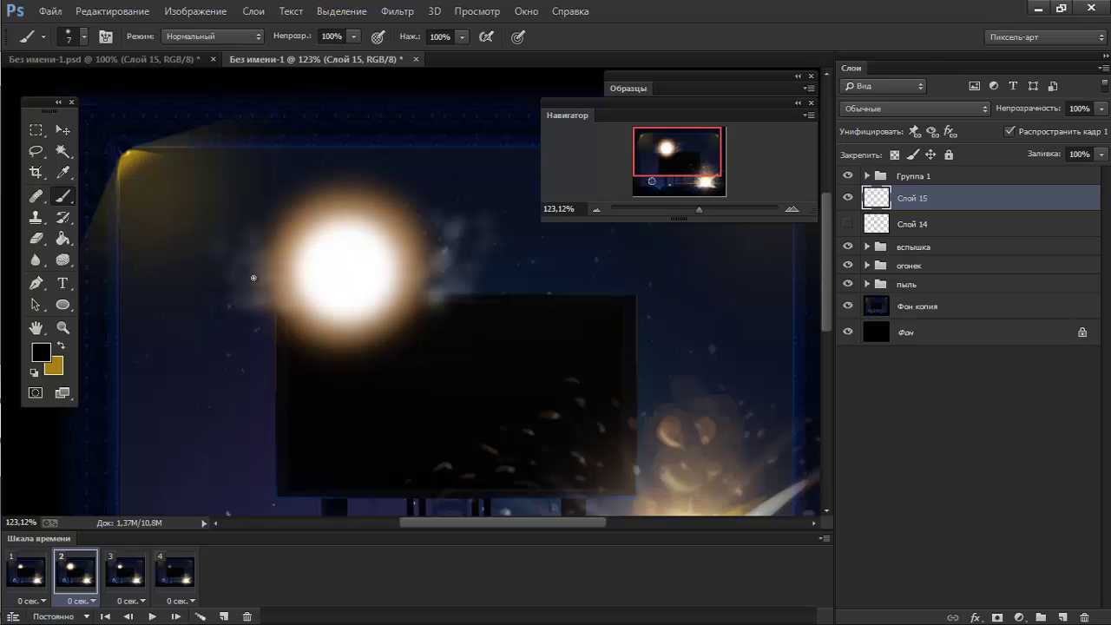
key("ctrl+shift+alt+n")
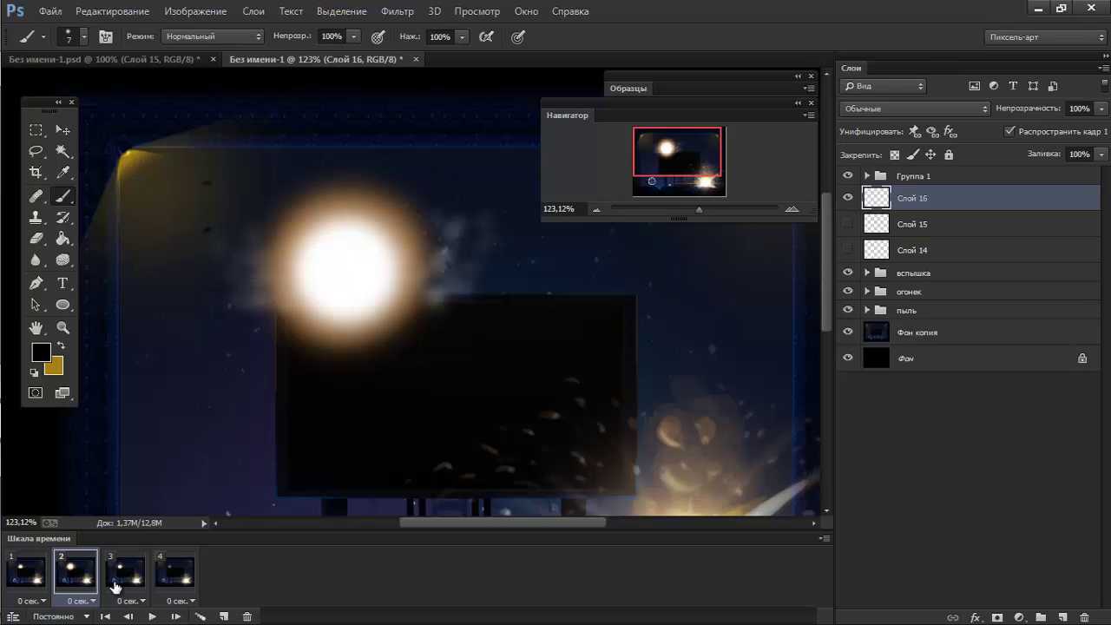
left_click(113, 575)
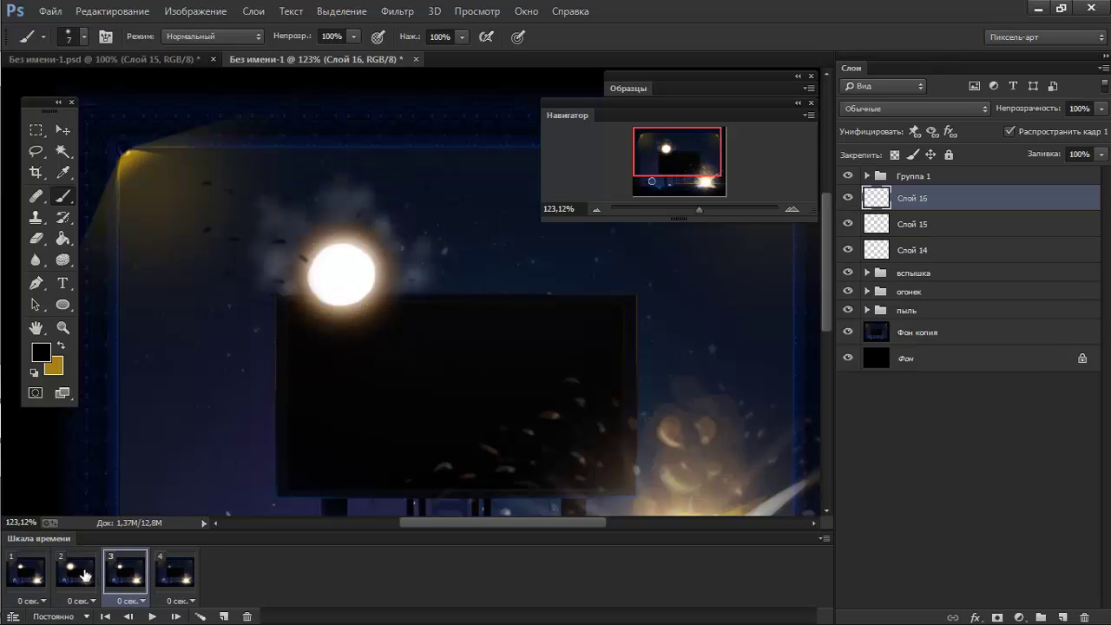
left_click(848, 224)
left_click(848, 251)
Hide all spark layers in frame 4, hide Слой 16 and 15 in frame 1, and show Слой 16 in frame 3.
left_click(178, 575)
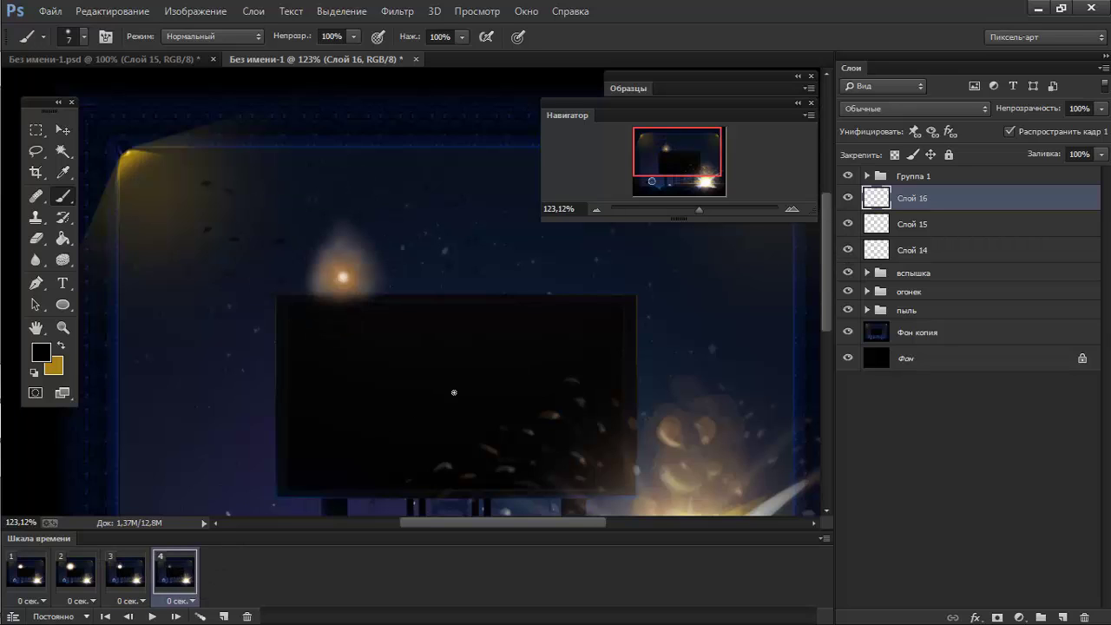
left_click_drag(848, 198, 848, 250)
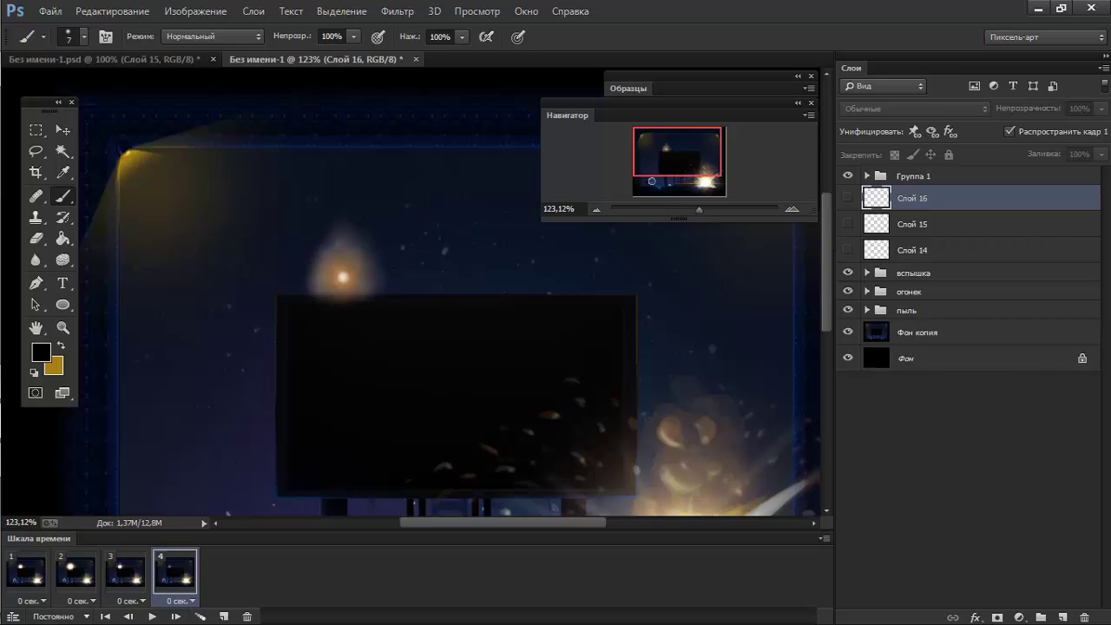
left_click(21, 575)
left_click_drag(848, 198, 853, 240)
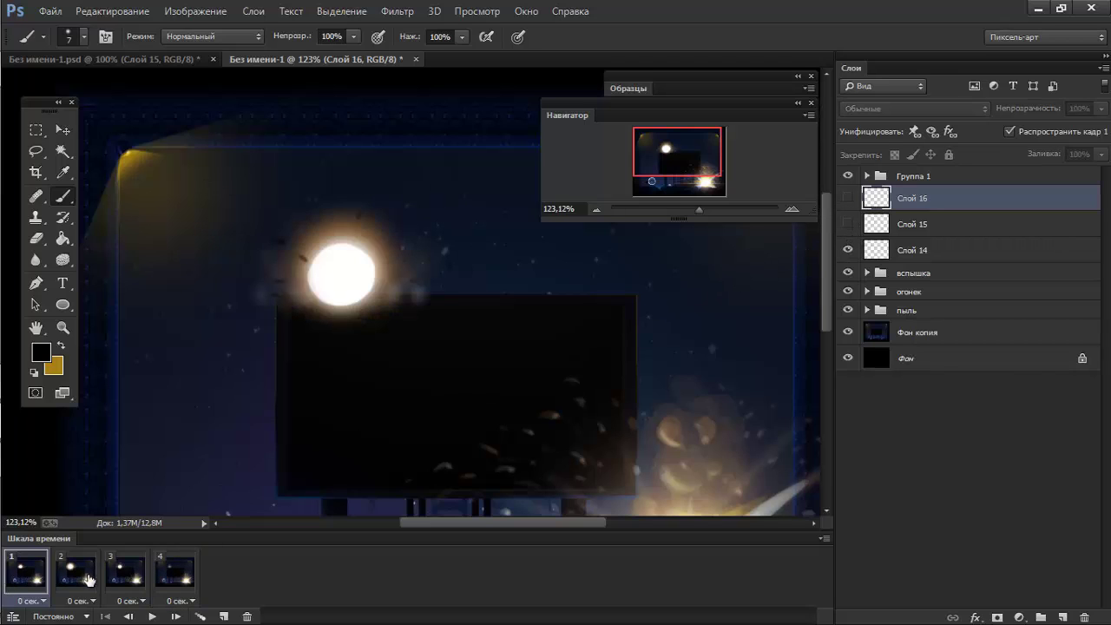
left_click(89, 580)
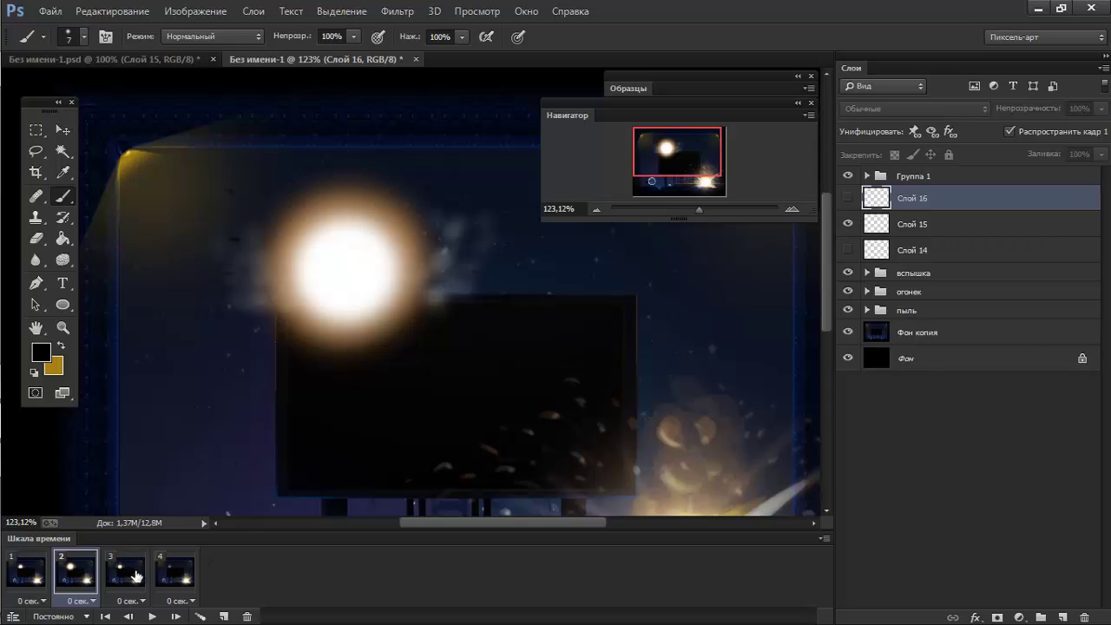
left_click(134, 575)
left_click(849, 198)
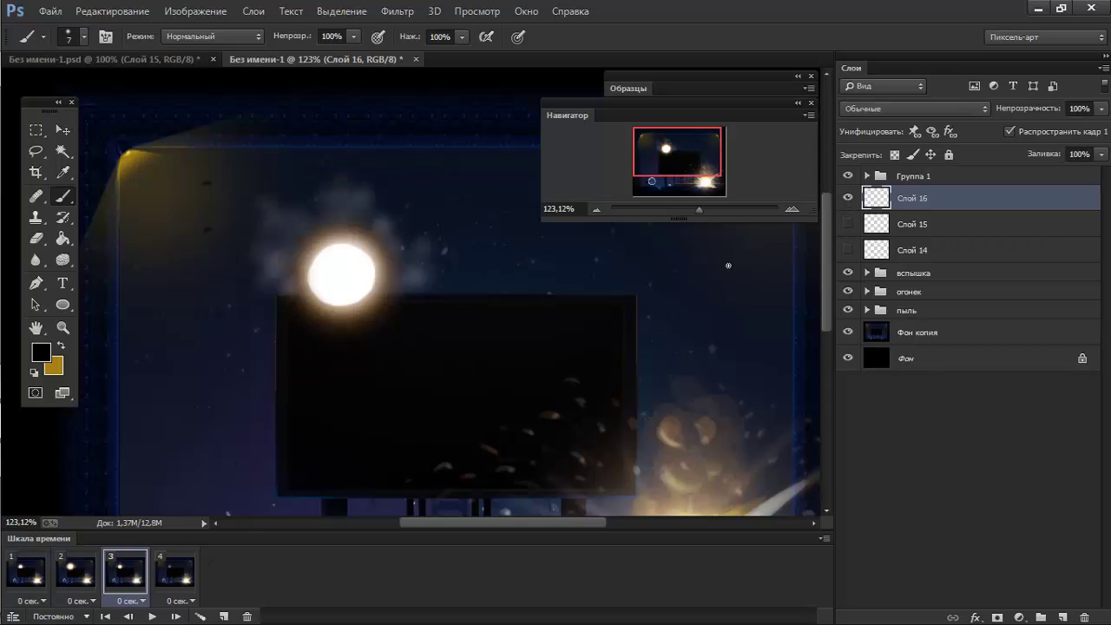
Select the Rectangular Marquee tool and play the animation preview.
key("0")
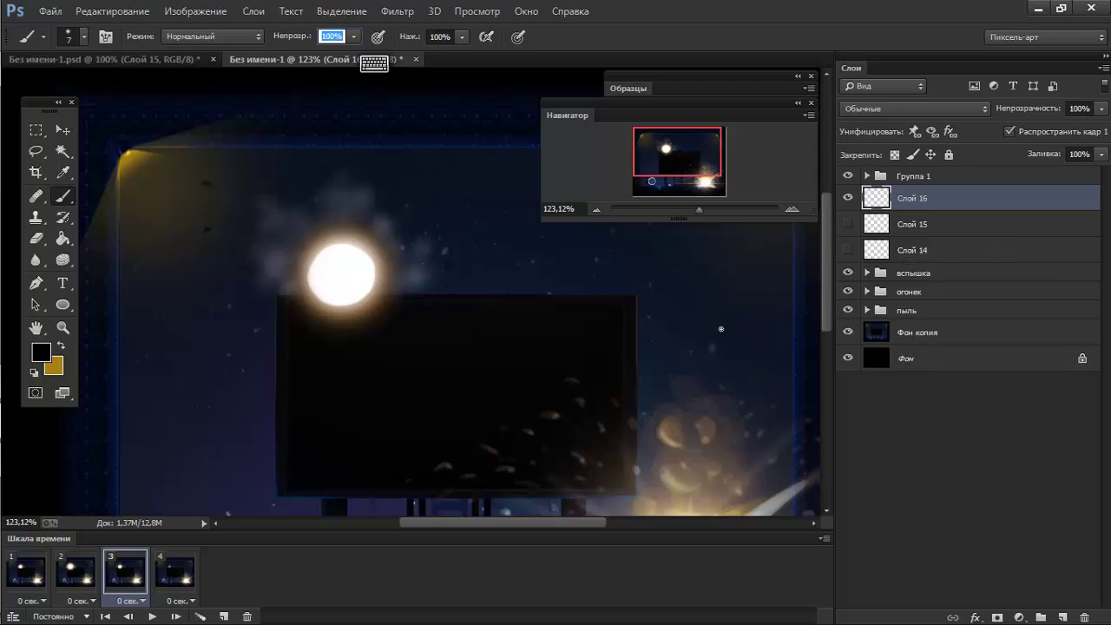
left_click(40, 132)
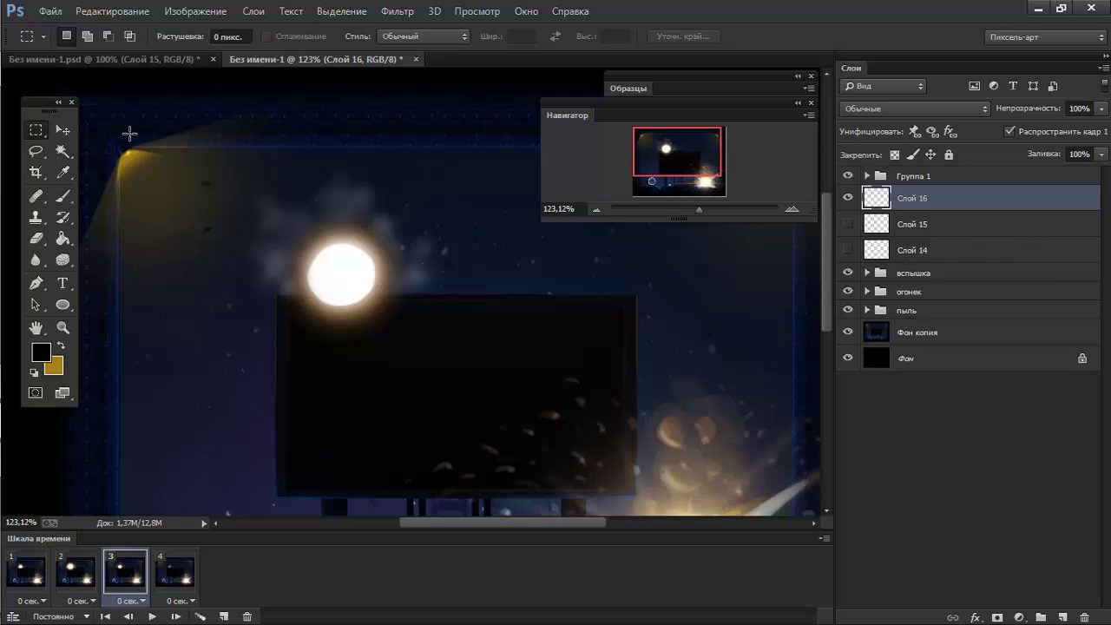
key("space")
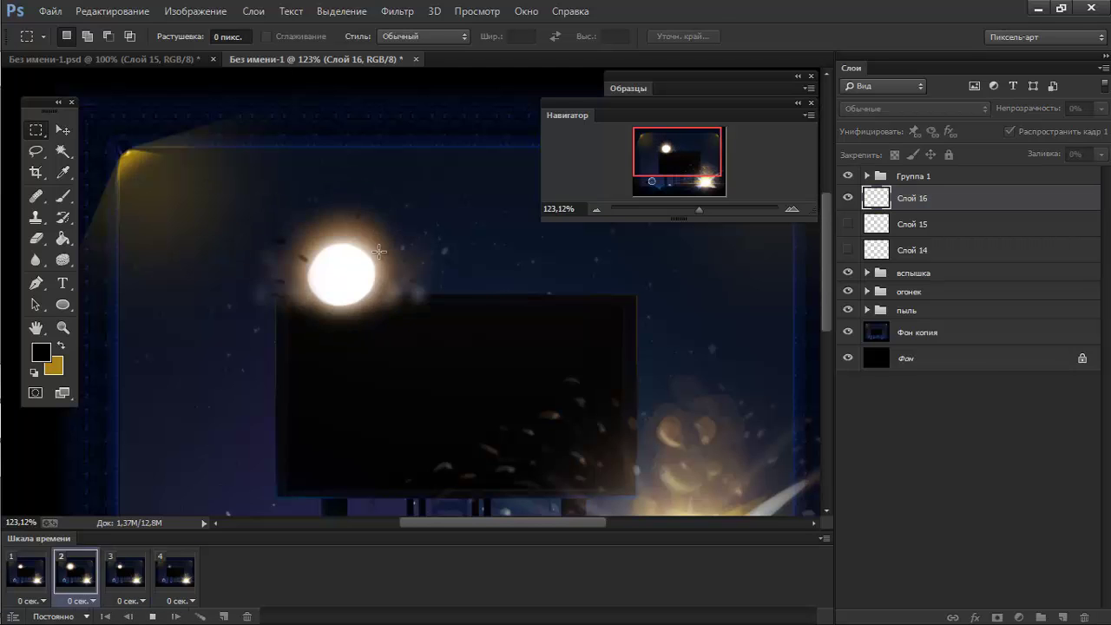
Group Слой 14, 15 and 16 into Группа 2 and preview the animation.
left_click(912, 198)
left_click(913, 251, "shift")
key("ctrl+g")
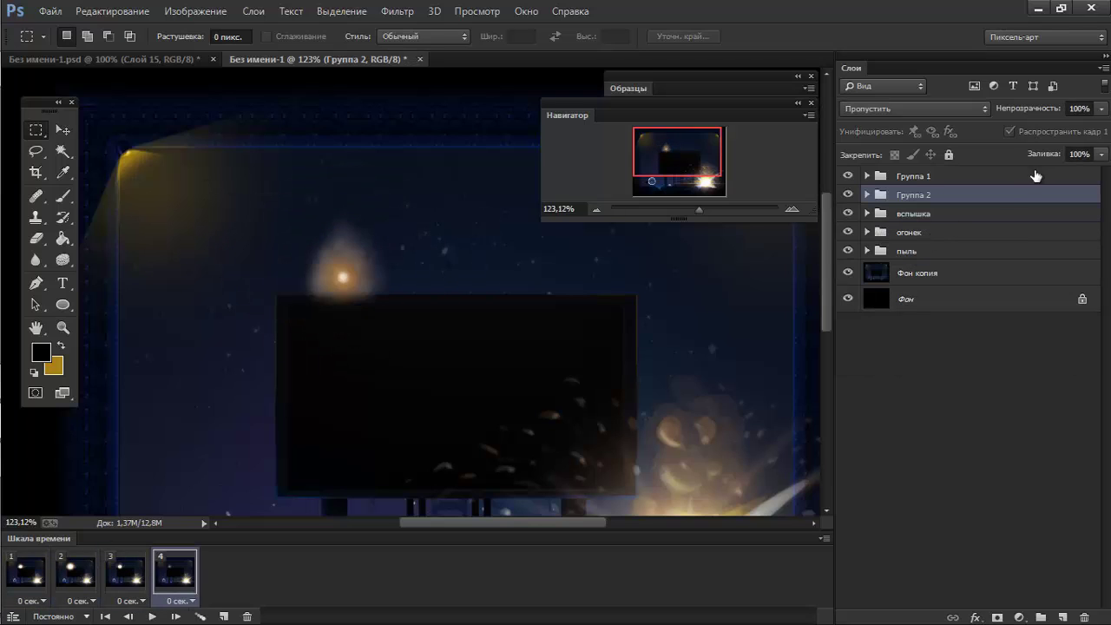
left_click(1102, 155)
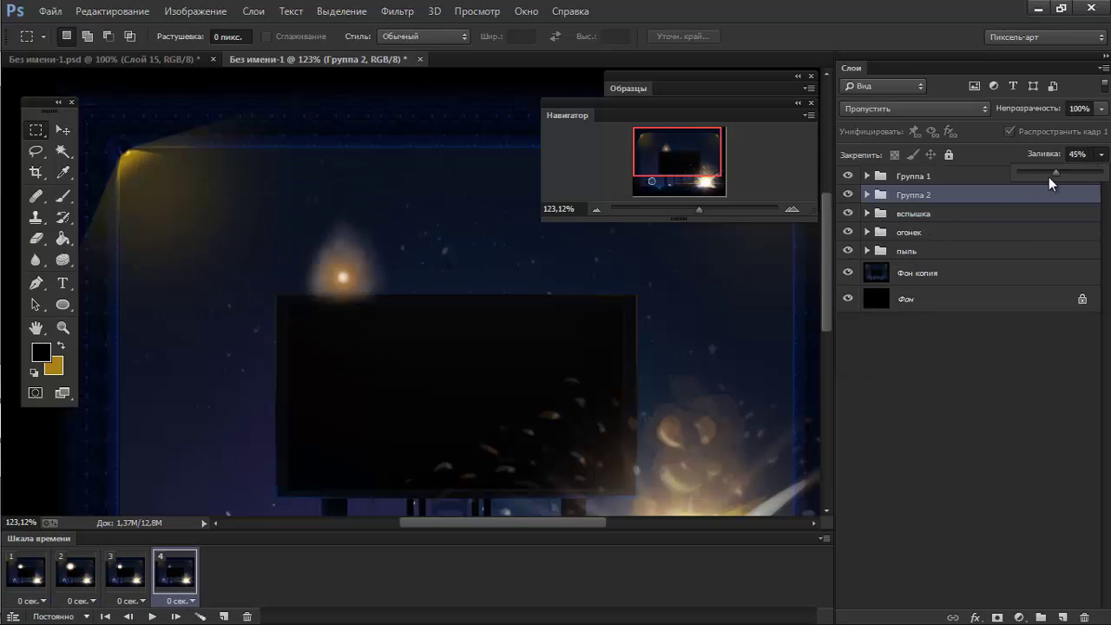
key("Return")
key("space")
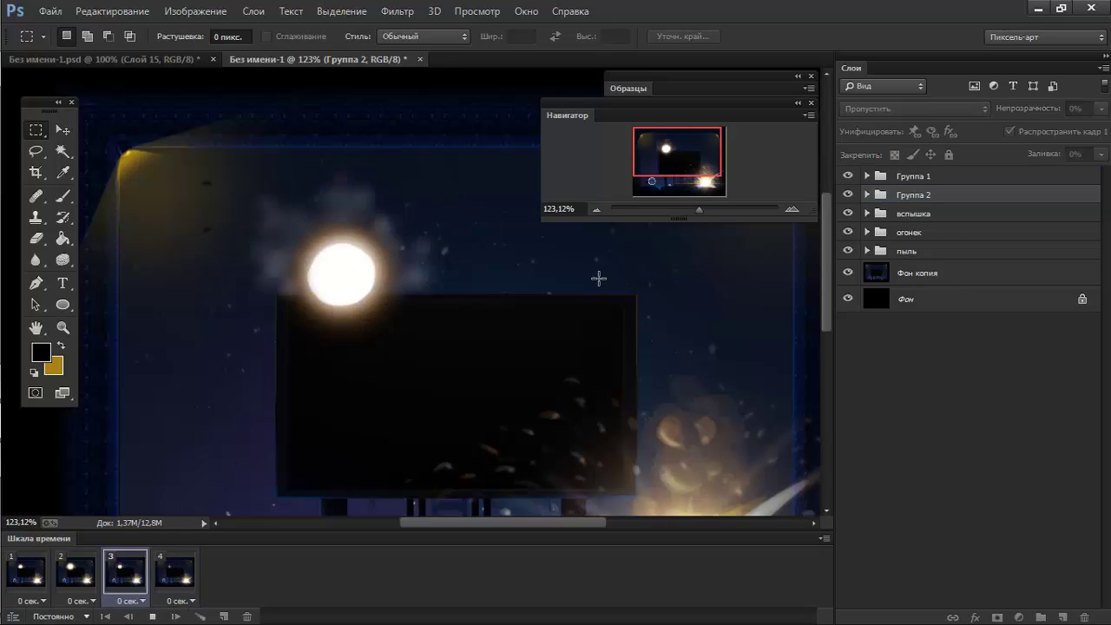
key("space")
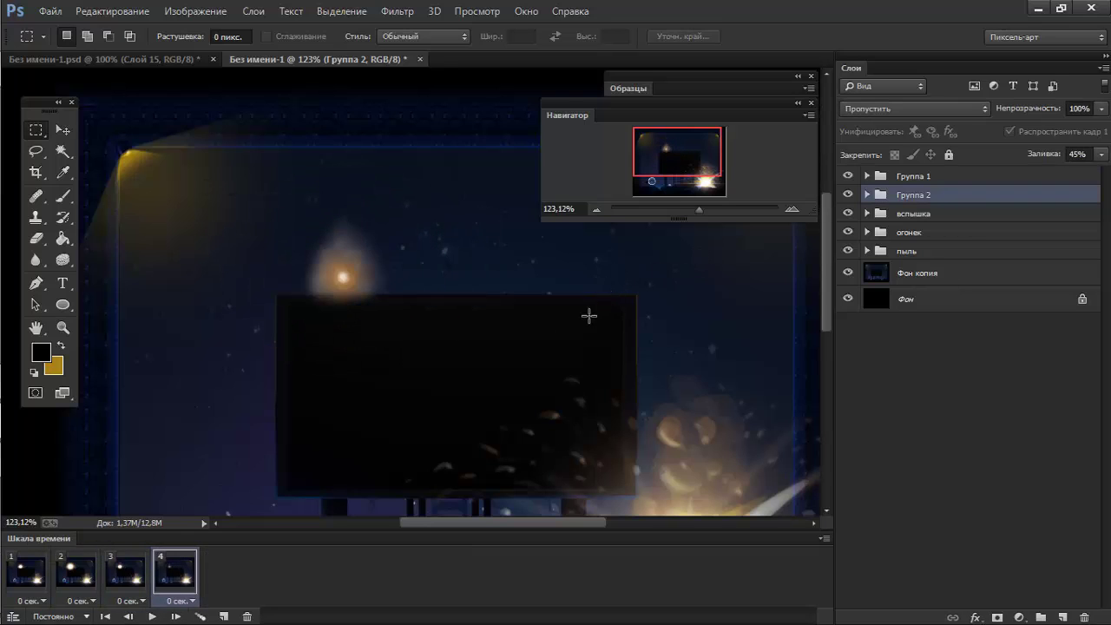
Keep Группа 2's fill at 44%, dismiss the out-of-range warning, and replay the preview.
left_click(868, 221)
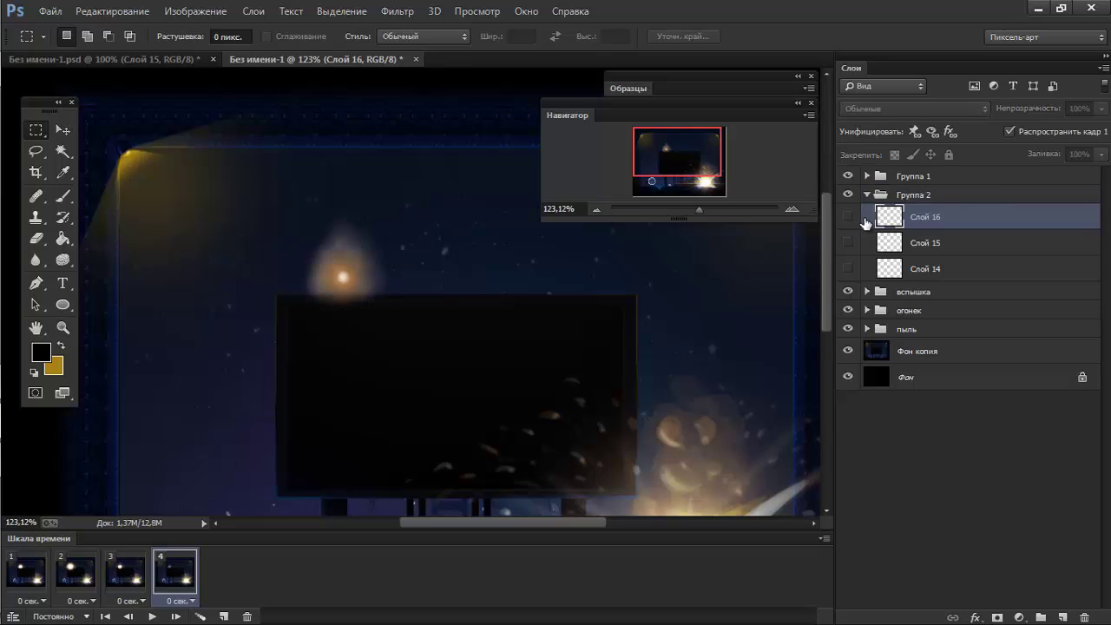
left_click(49, 577)
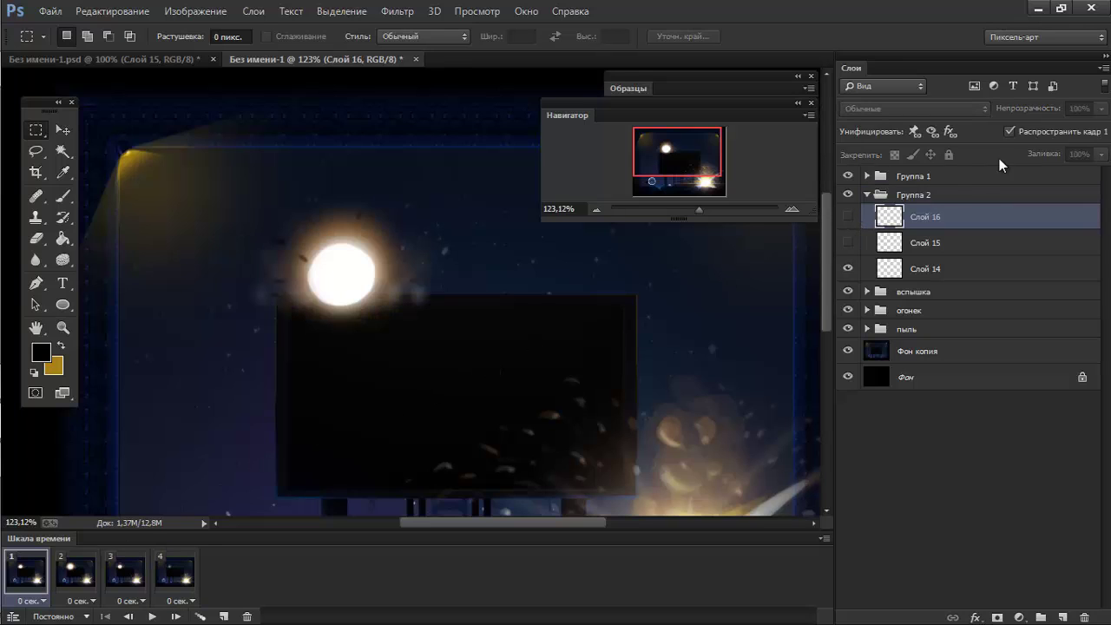
left_click(896, 195)
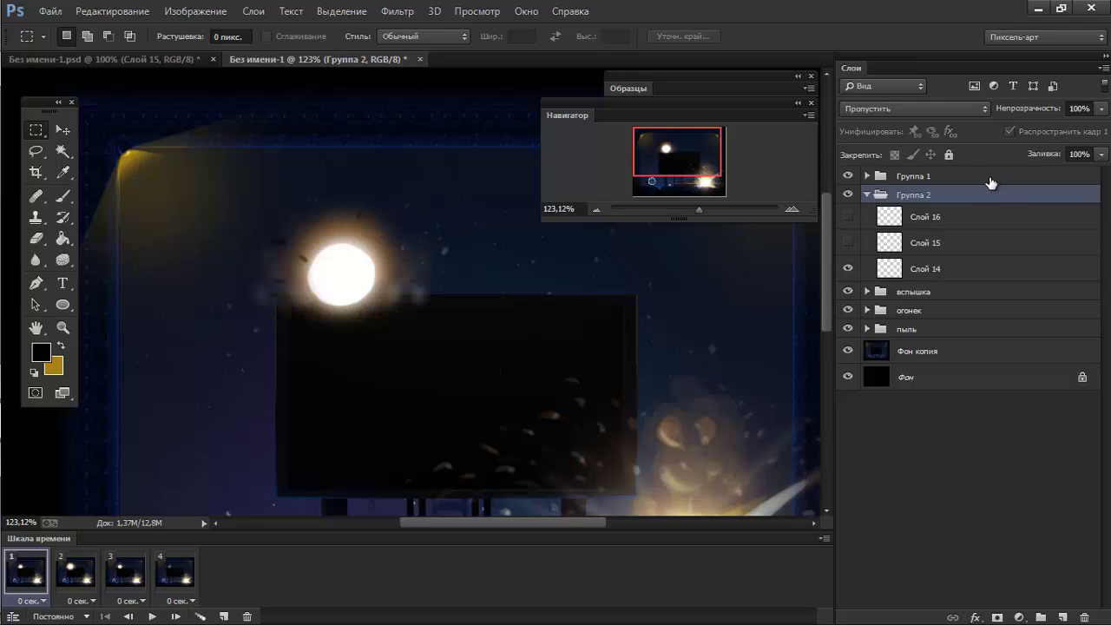
left_click(1102, 155)
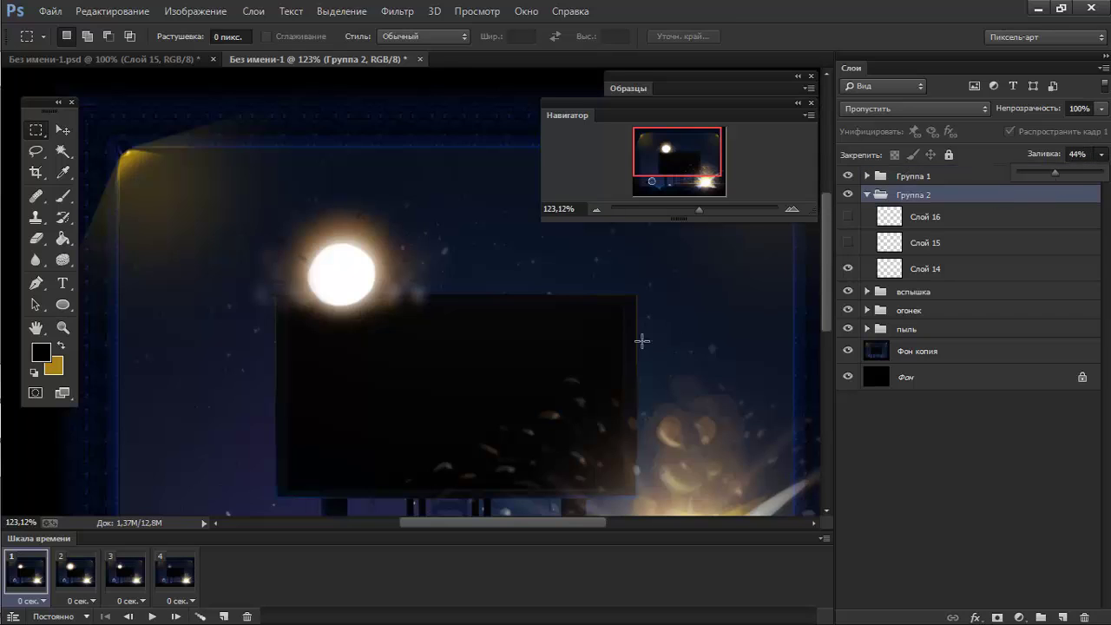
key("Return")
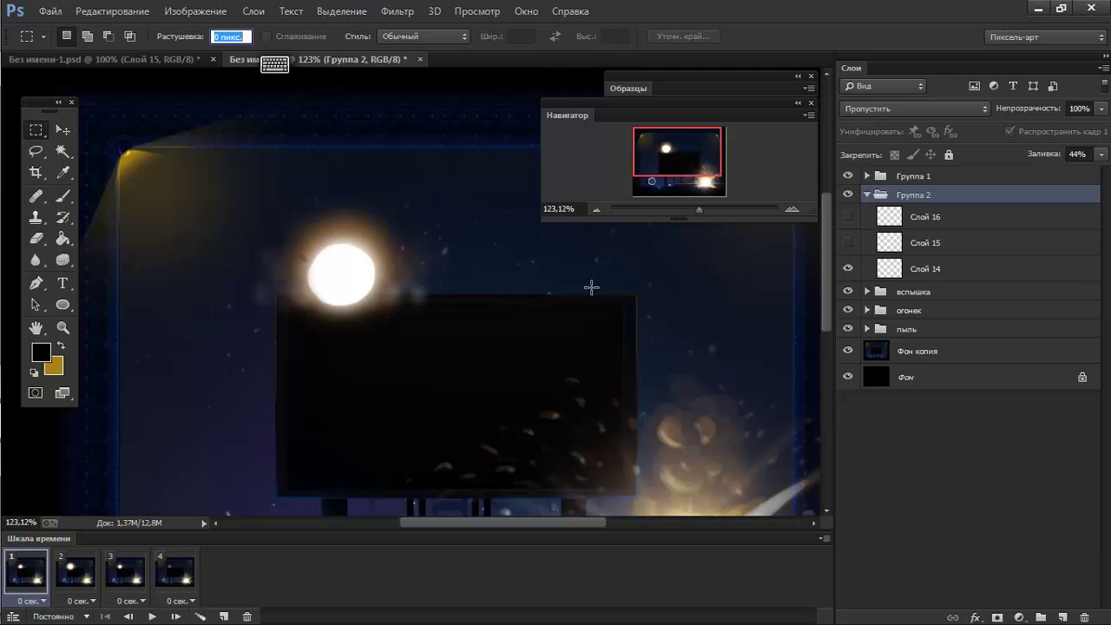
key("BackSpace")
key("Return")
left_click(556, 246)
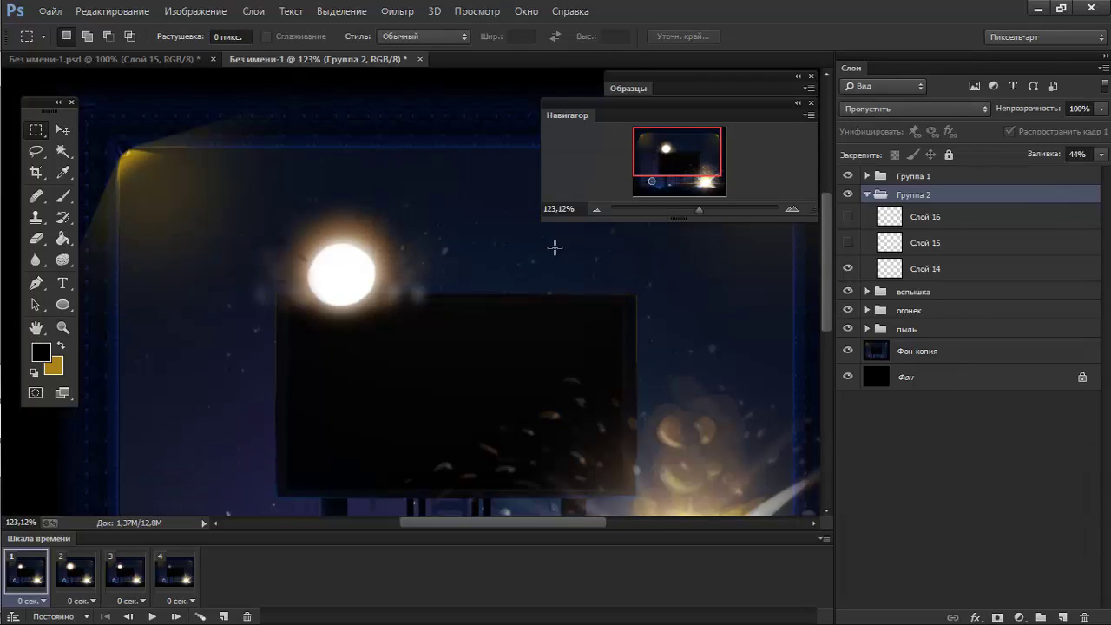
key("space")
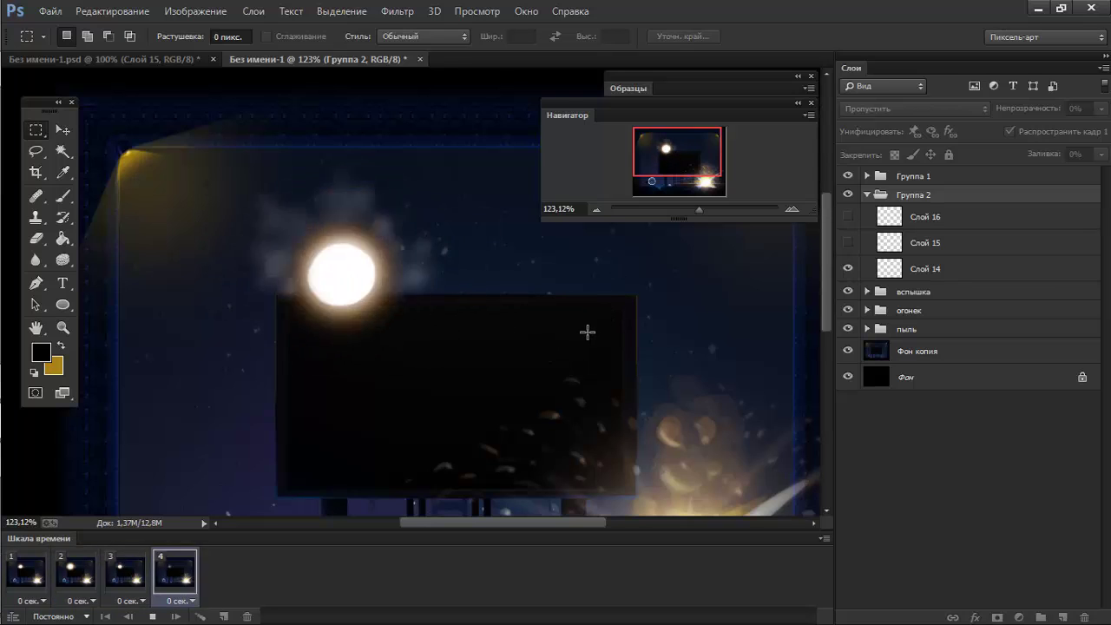
key("space")
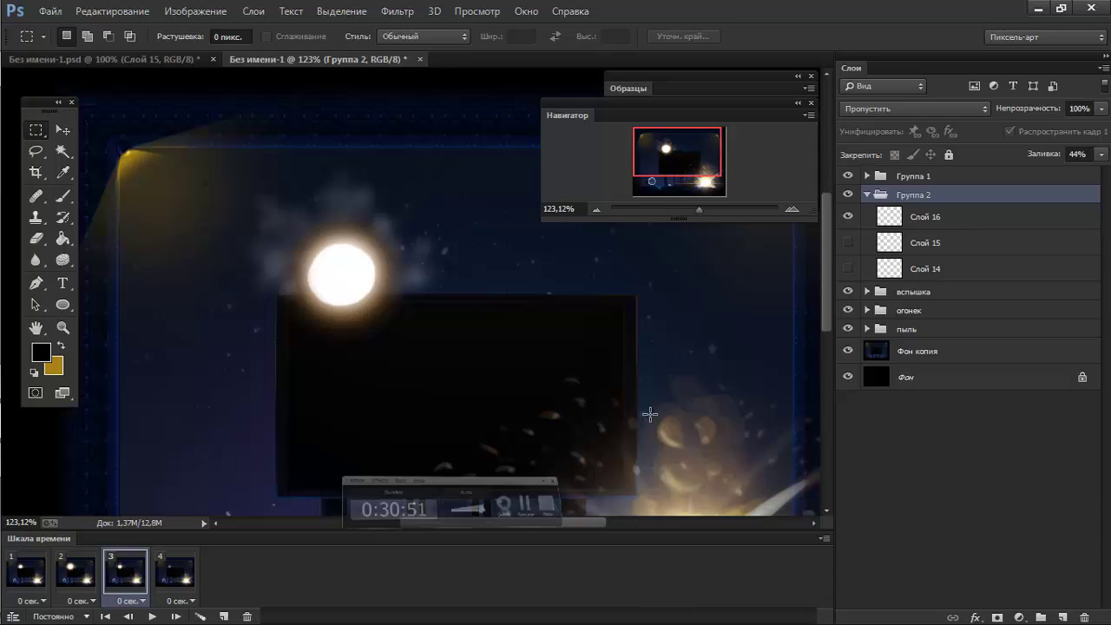
Delete Фон копия, toggle Фон's visibility to check it, and flip between the open documents.
left_click(870, 356)
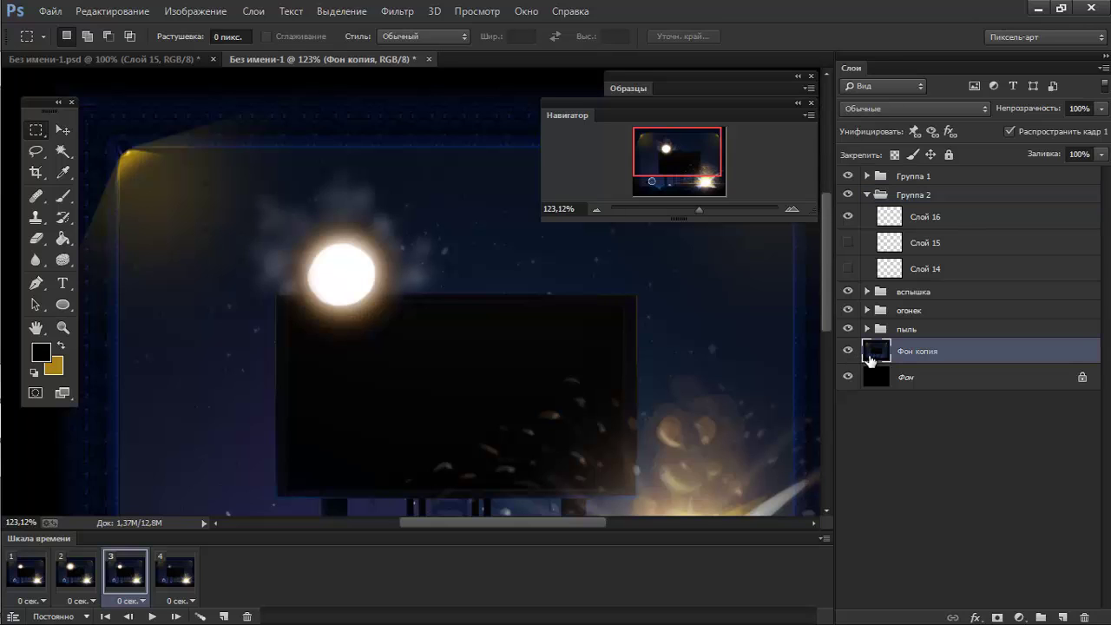
key("Delete")
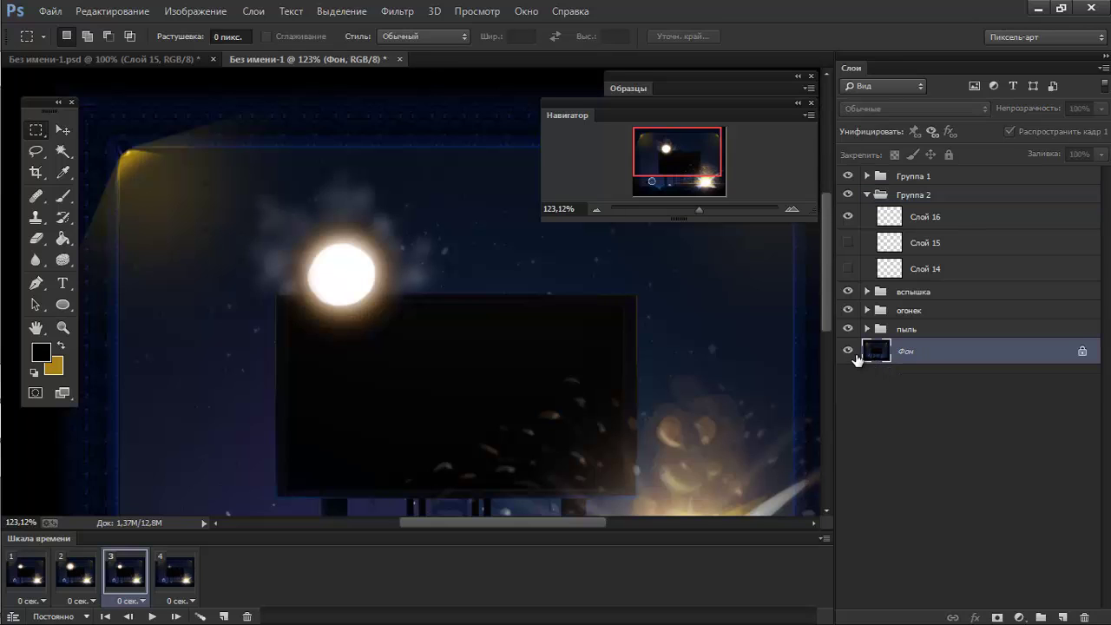
left_click(849, 350)
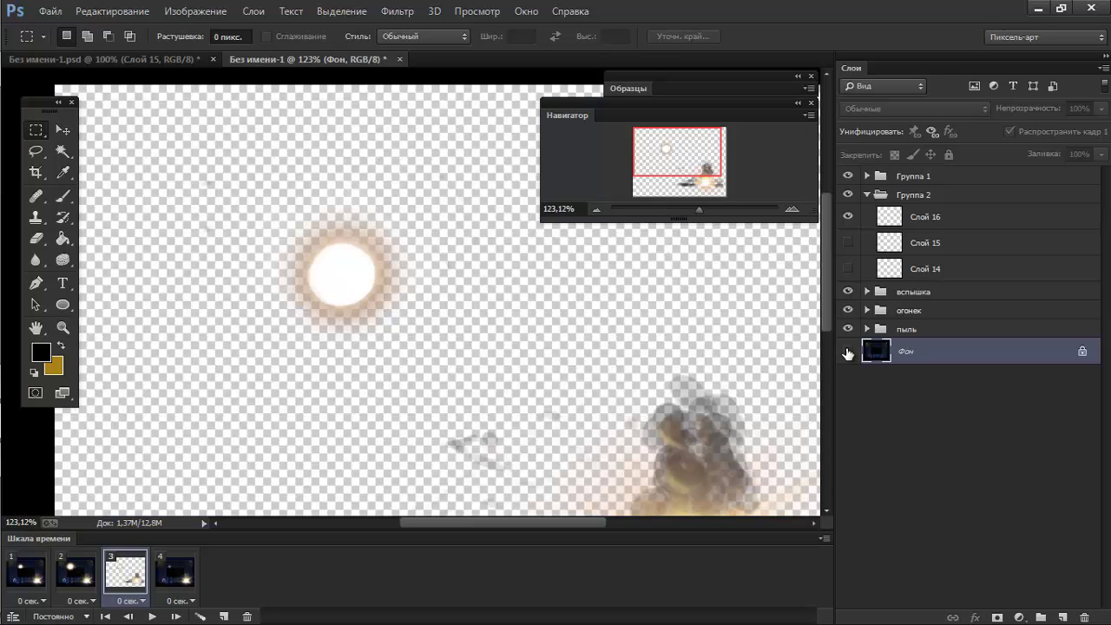
left_click(849, 351)
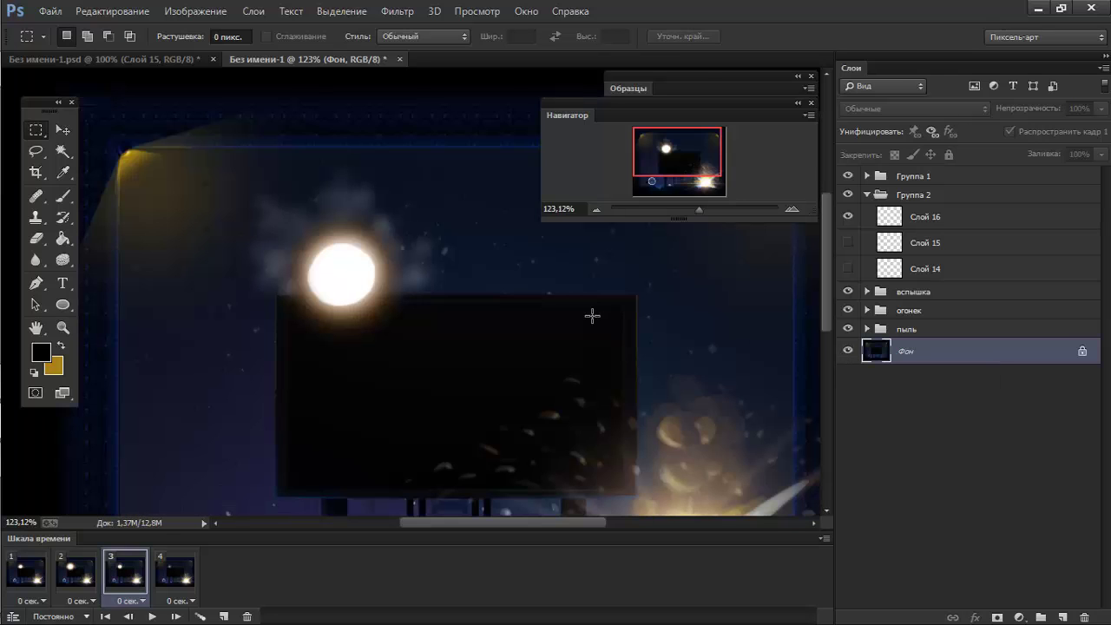
left_click(179, 60)
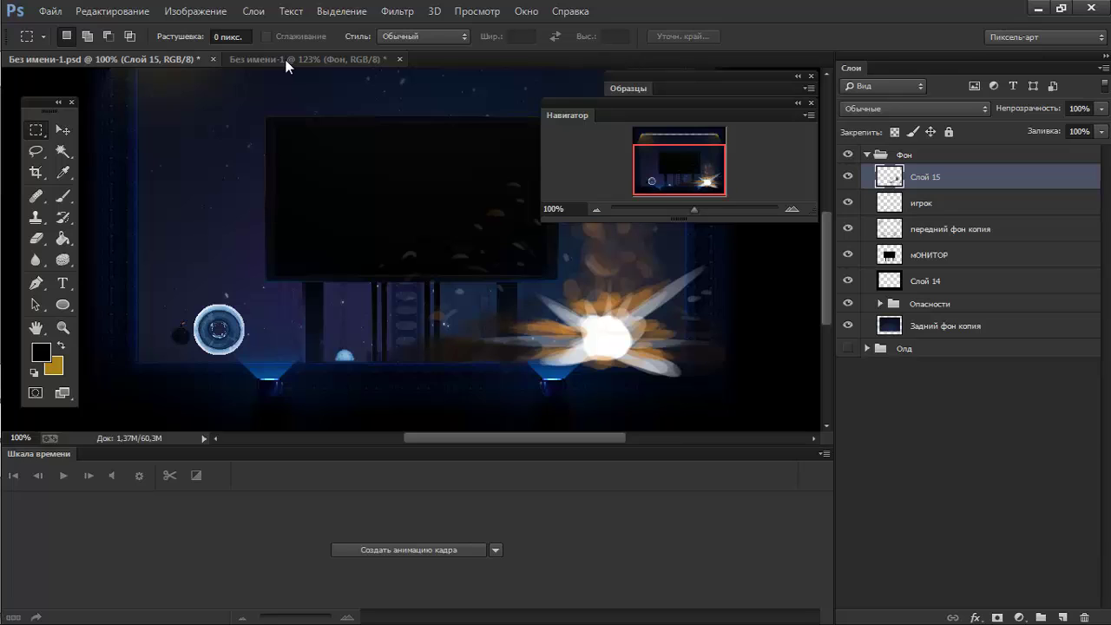
left_click(284, 59)
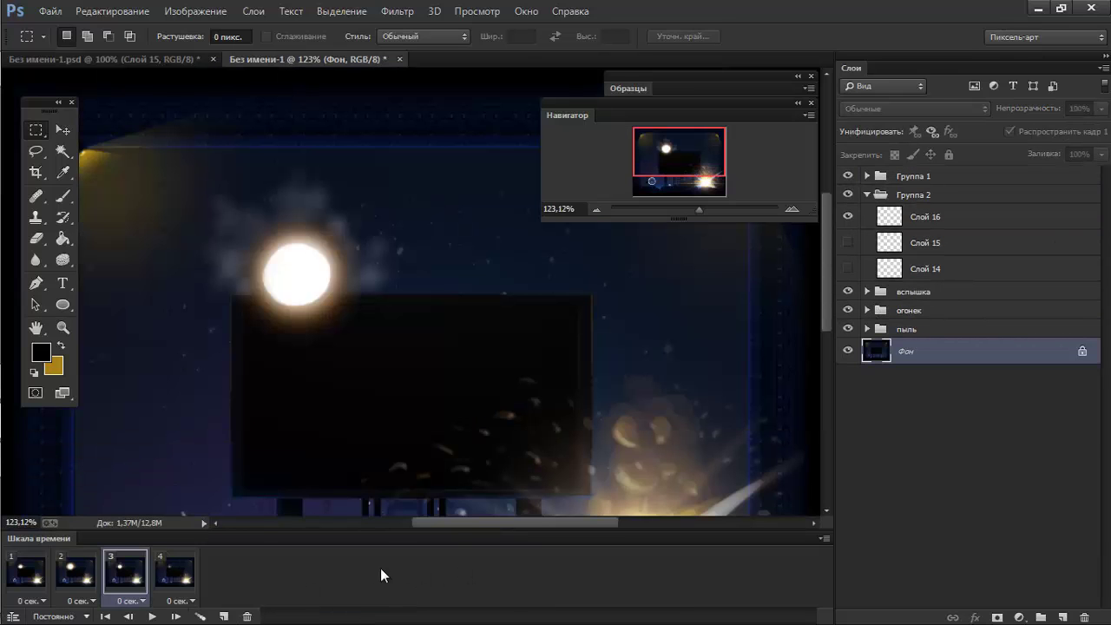
Crop the canvas to a small square centred on the flash, with frame 2 selected.
key("c")
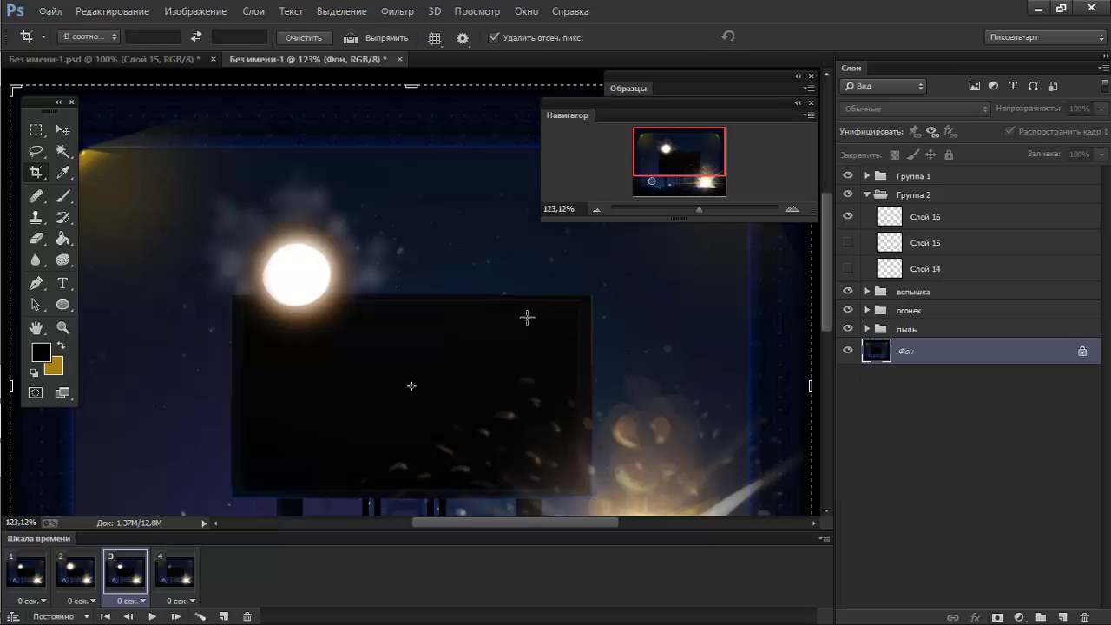
left_click_drag(719, 364, 640, 355)
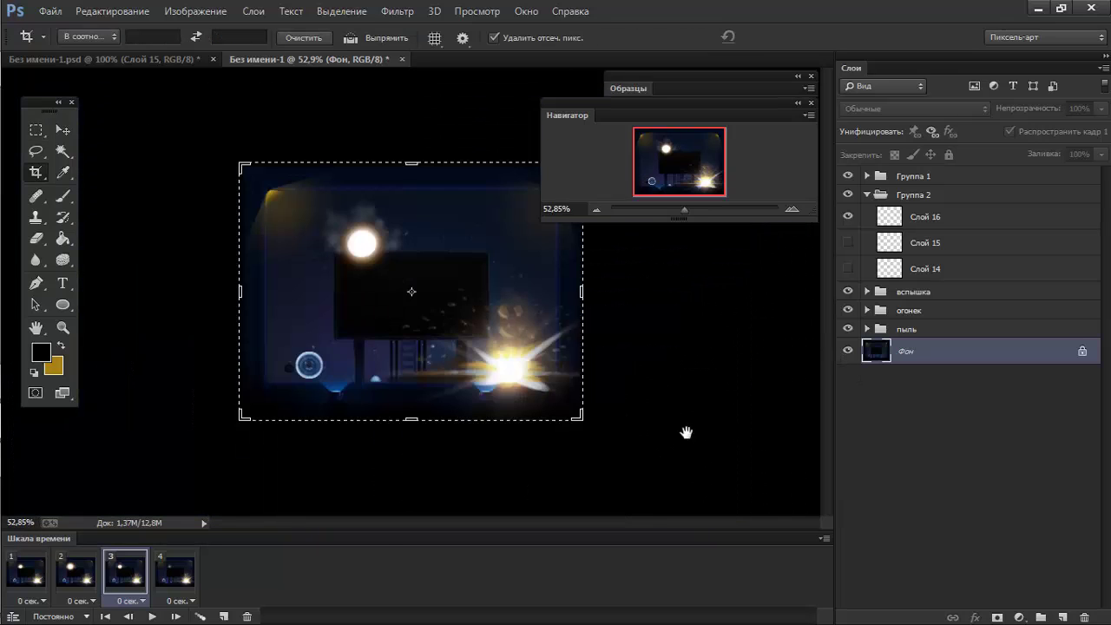
left_click_drag(582, 417, 504, 351)
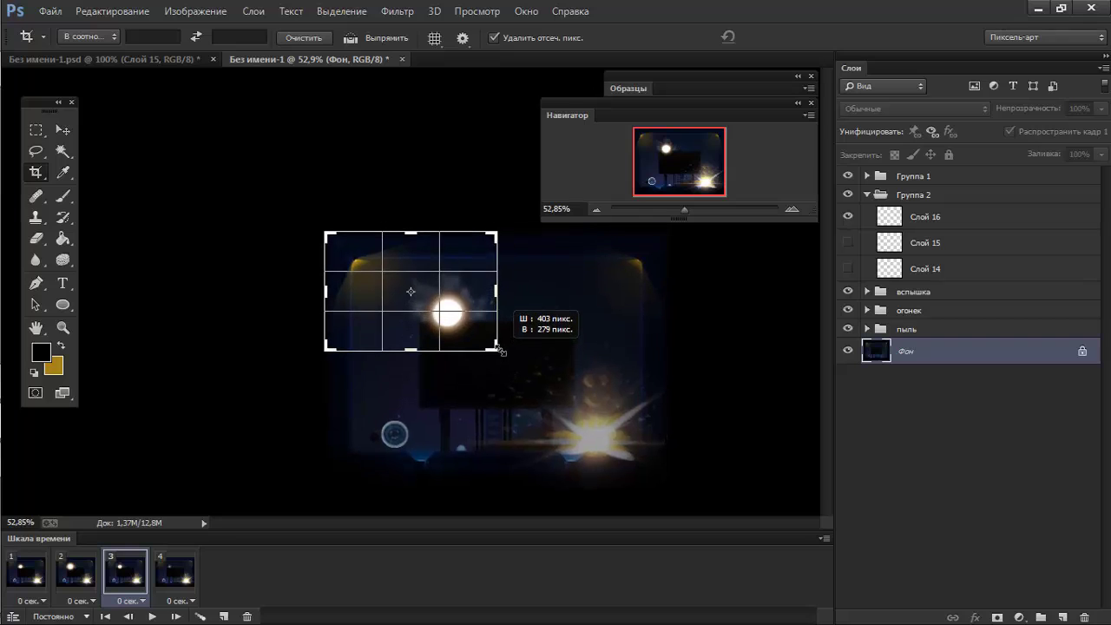
key("Escape")
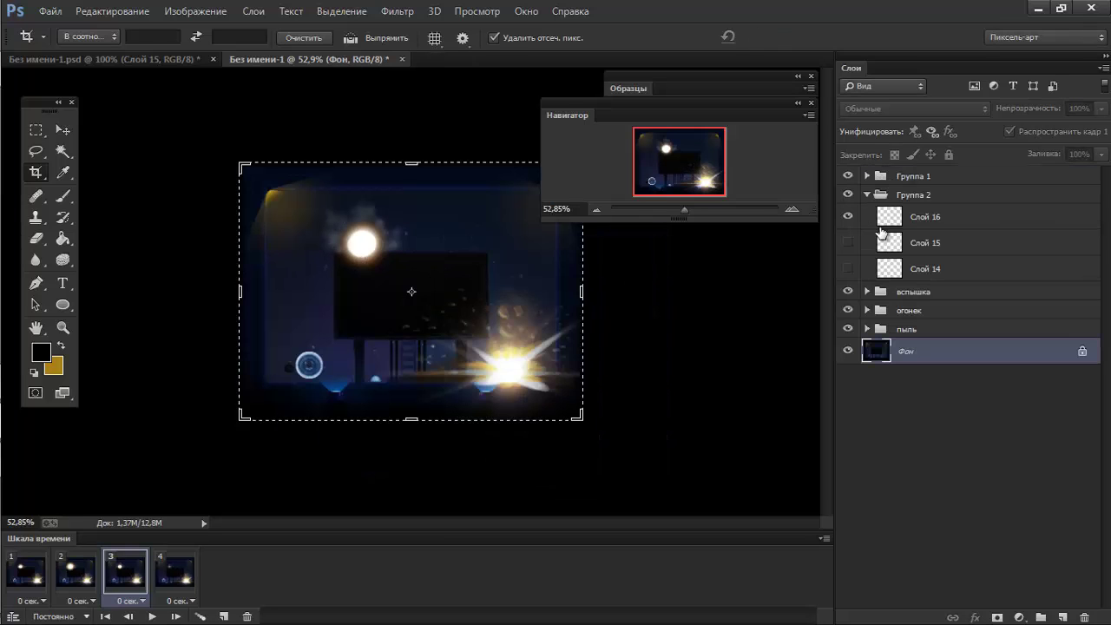
left_click(867, 194)
left_click(86, 581)
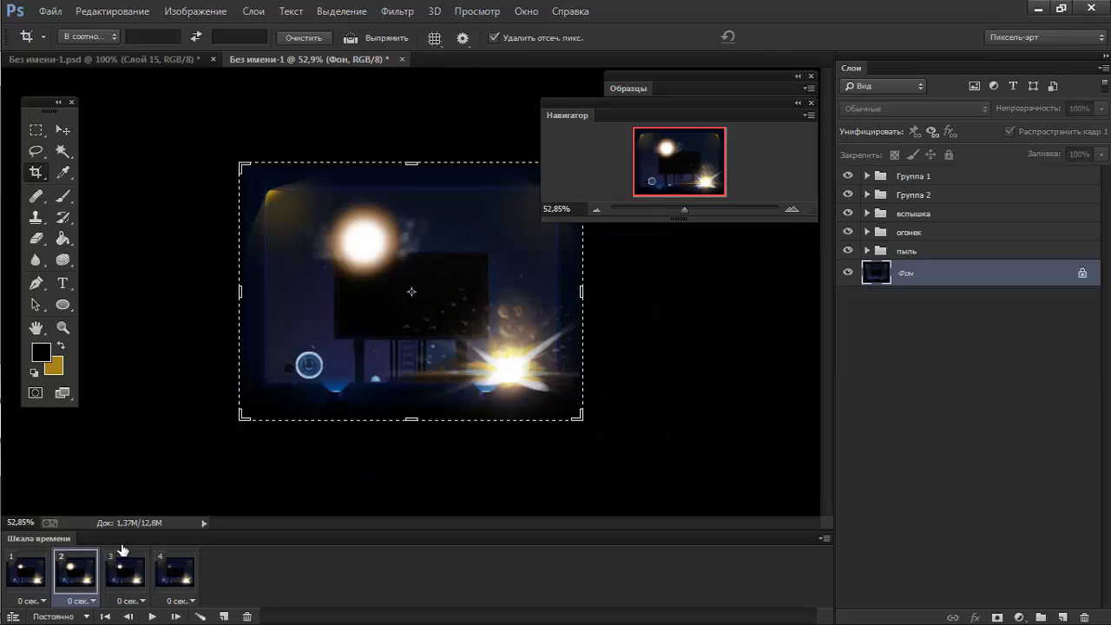
mouse_move(570, 416)
left_mouse_down()
mouse_move(509, 318)
mouse_move(504, 363)
mouse_move(516, 391)
mouse_move(455, 362)
mouse_move(471, 363)
left_mouse_up()
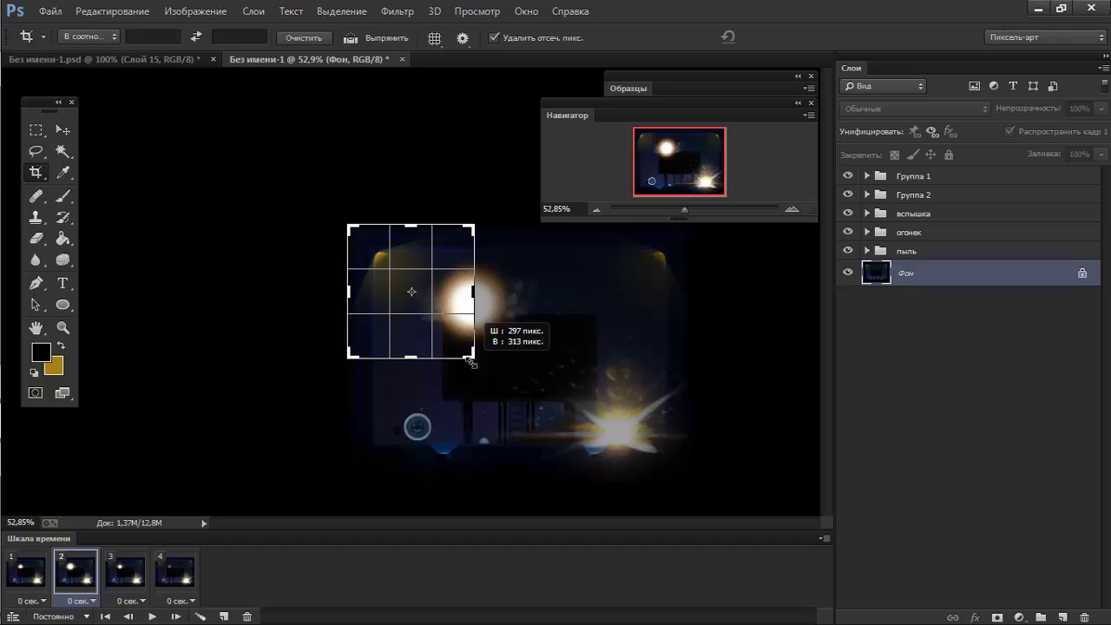
mouse_move(409, 336)
left_mouse_down()
mouse_move(446, 346)
mouse_move(382, 317)
mouse_move(356, 326)
mouse_move(357, 345)
left_mouse_up()
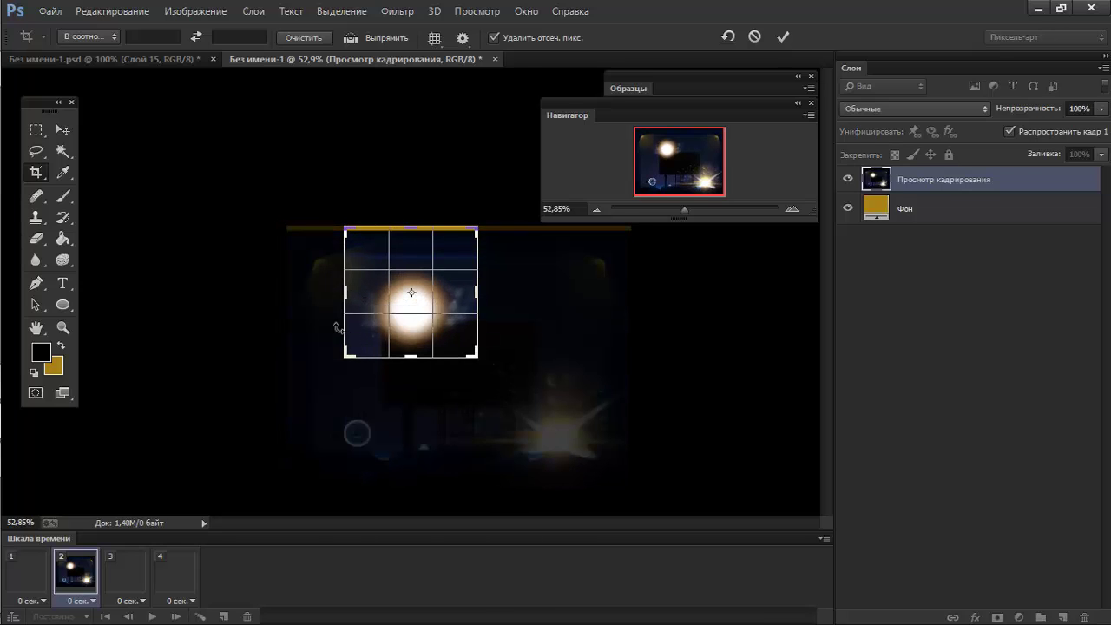
key("Return")
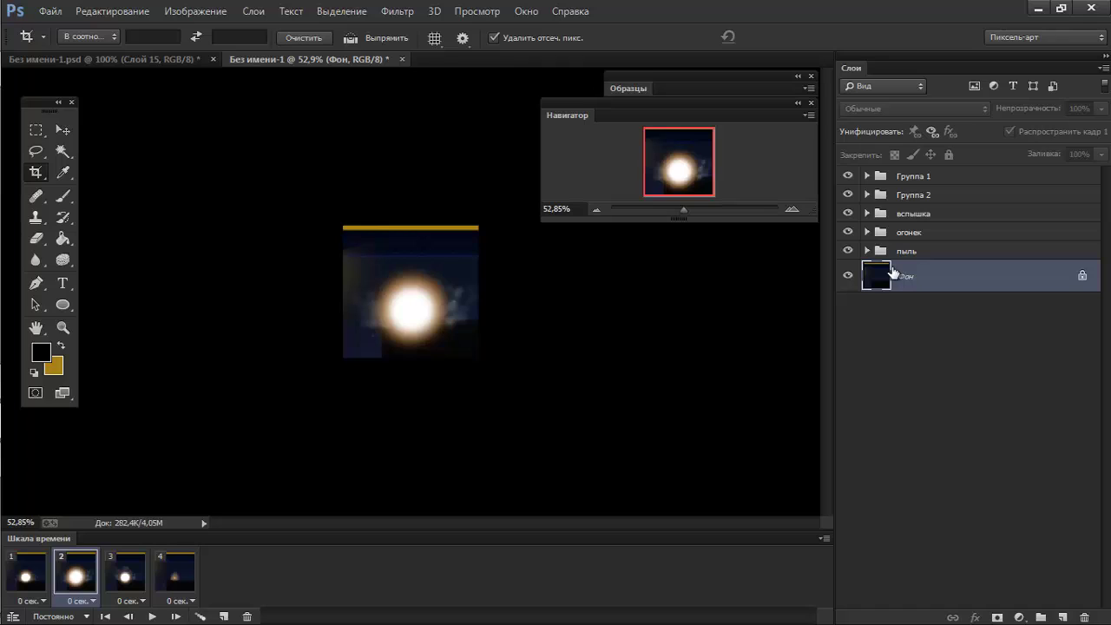
Fill a new layer with black and merge it onto Фон.
left_click(1062, 617)
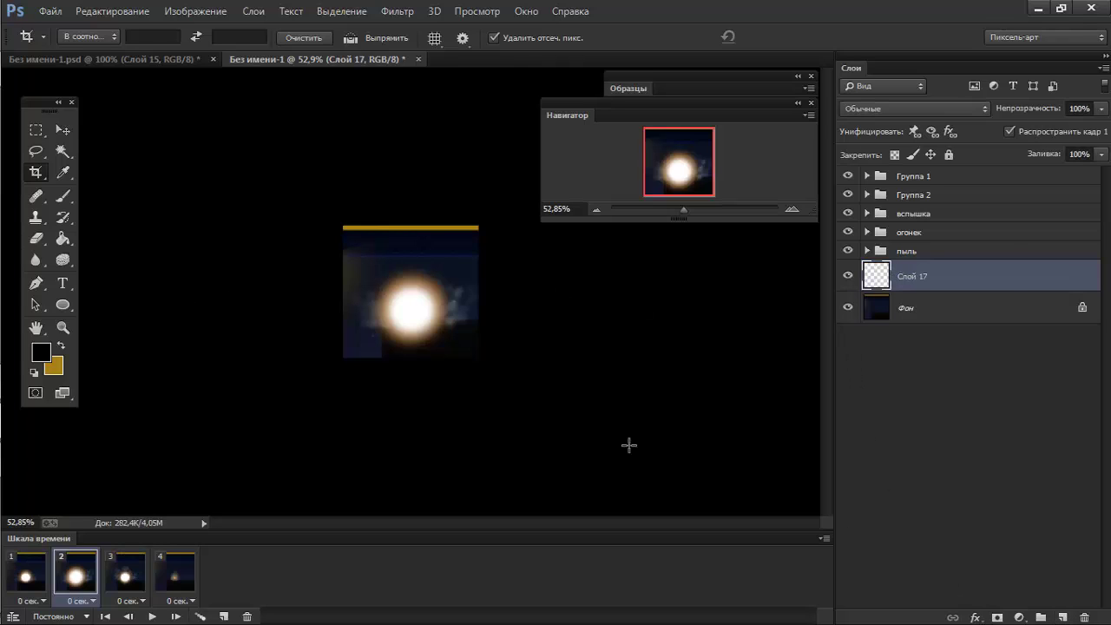
key("g")
left_click(453, 326)
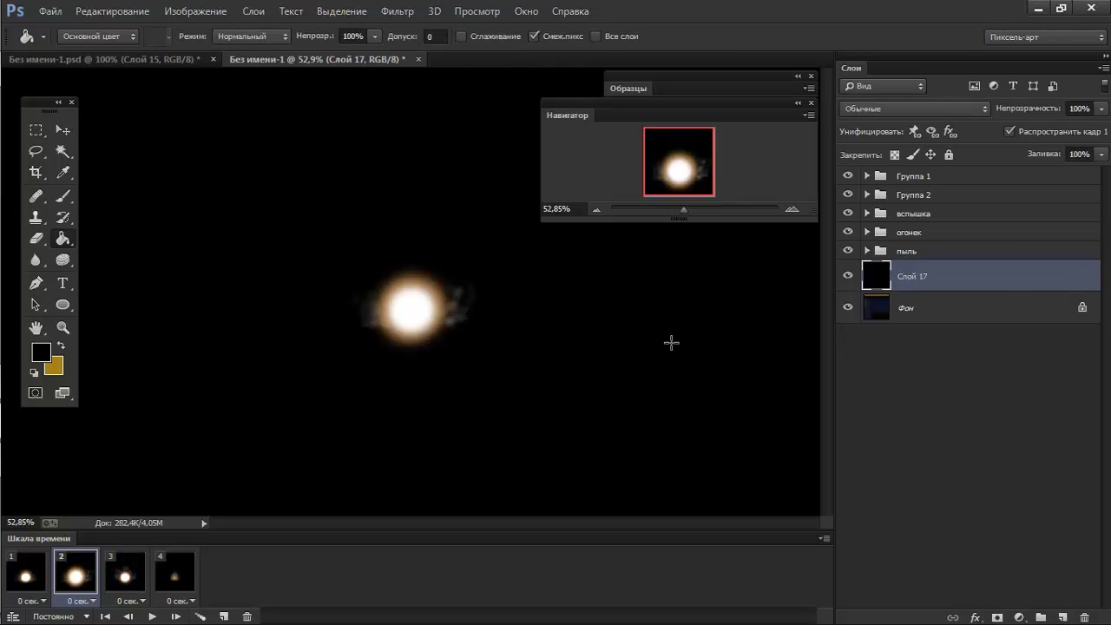
key("ctrl+e")
Preview the black-backed animation full screen, then open s_explode in GameMaker's sprite editor.
key("f")
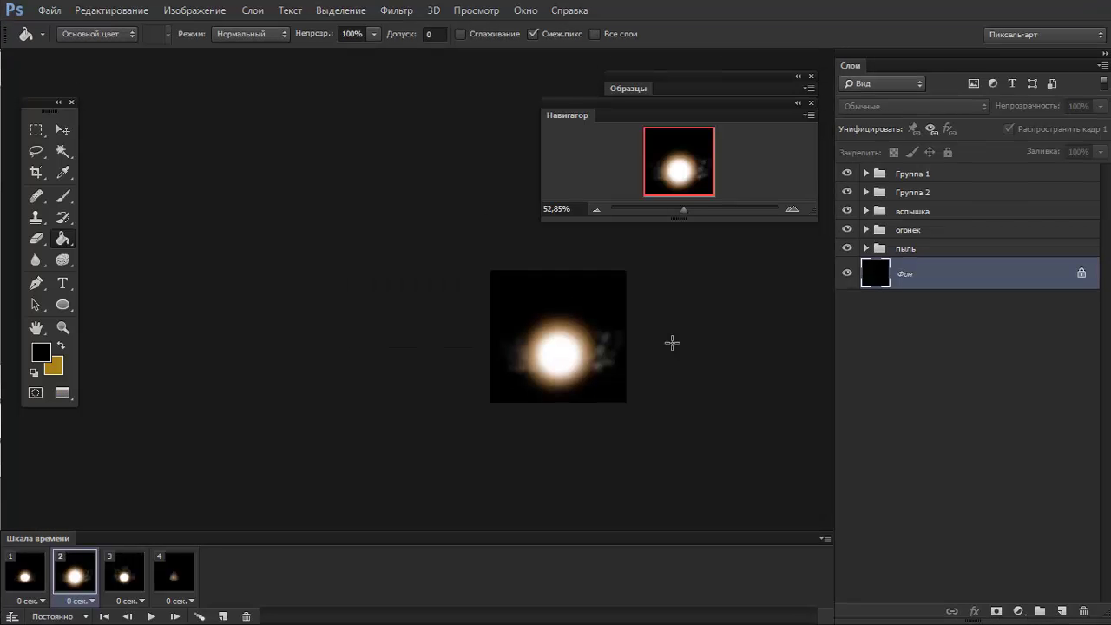
left_click_drag(619, 367, 459, 304)
left_click(460, 304)
left_click(501, 306)
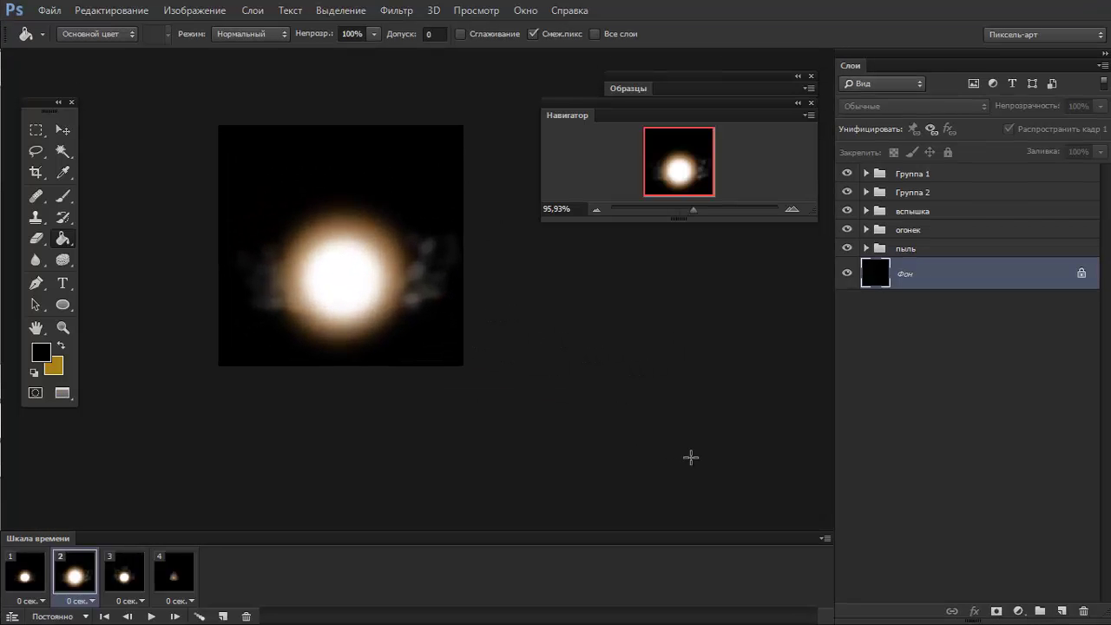
key("space")
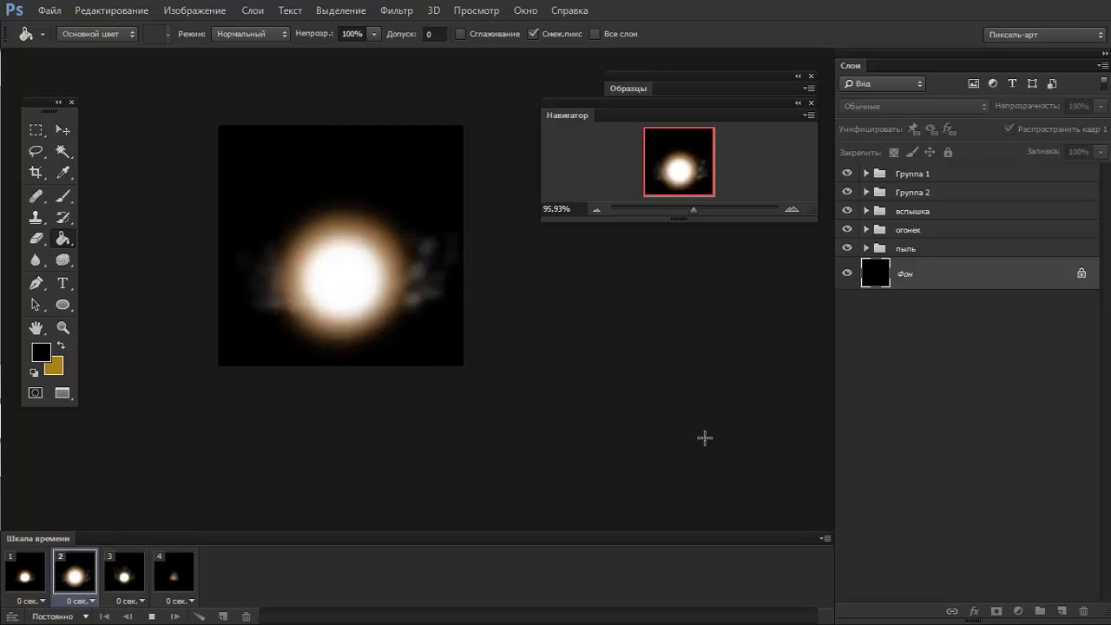
key("v")
key("space")
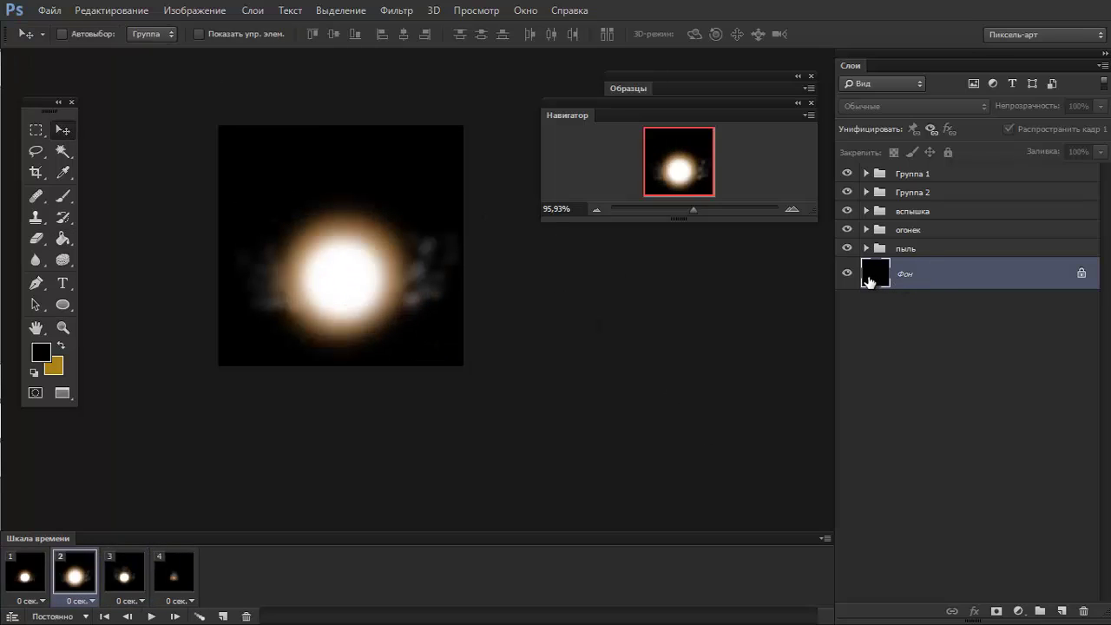
left_click(848, 275)
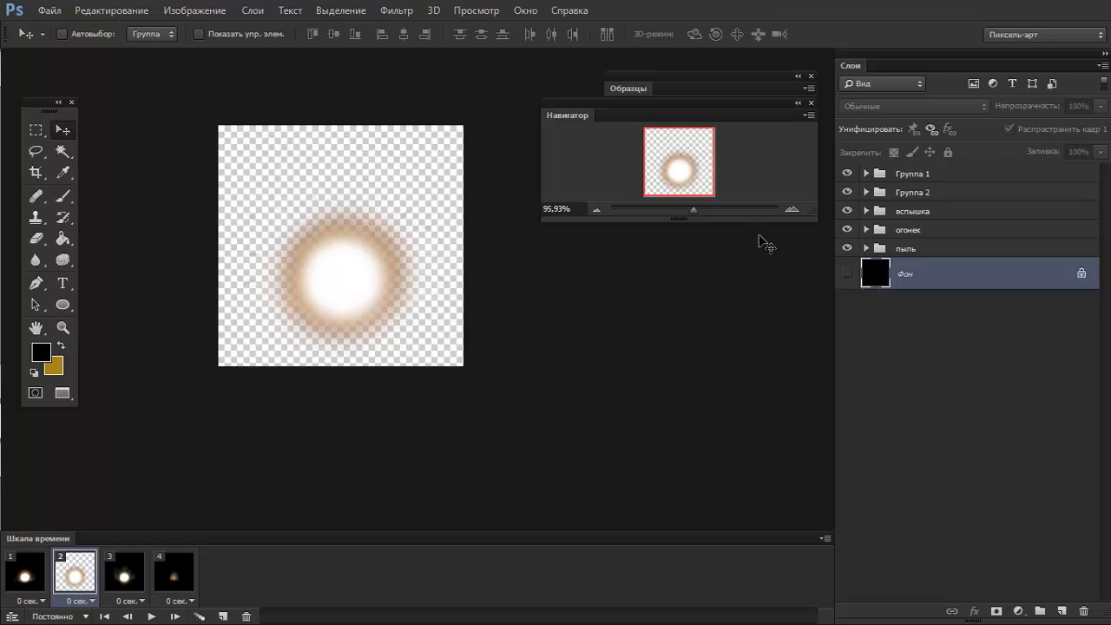
left_click(37, 573)
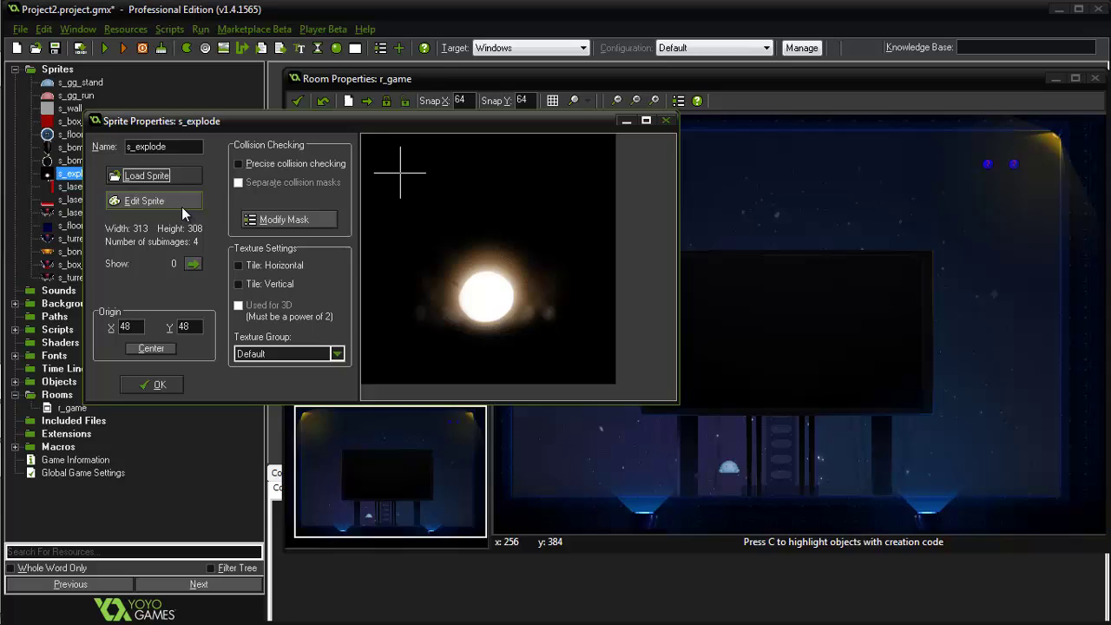
left_click(181, 207)
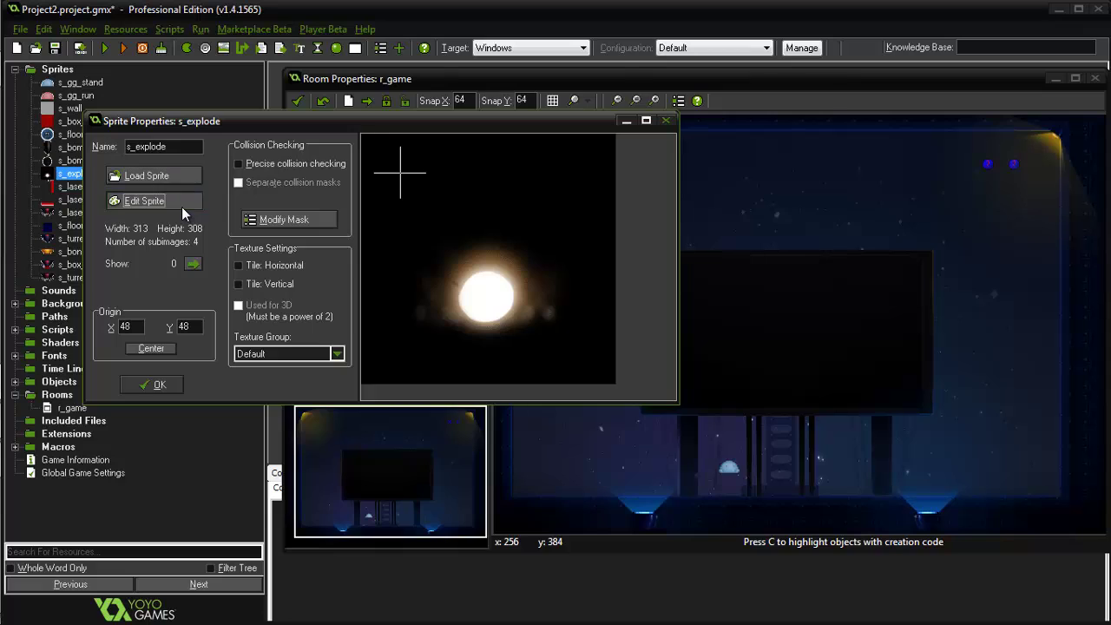